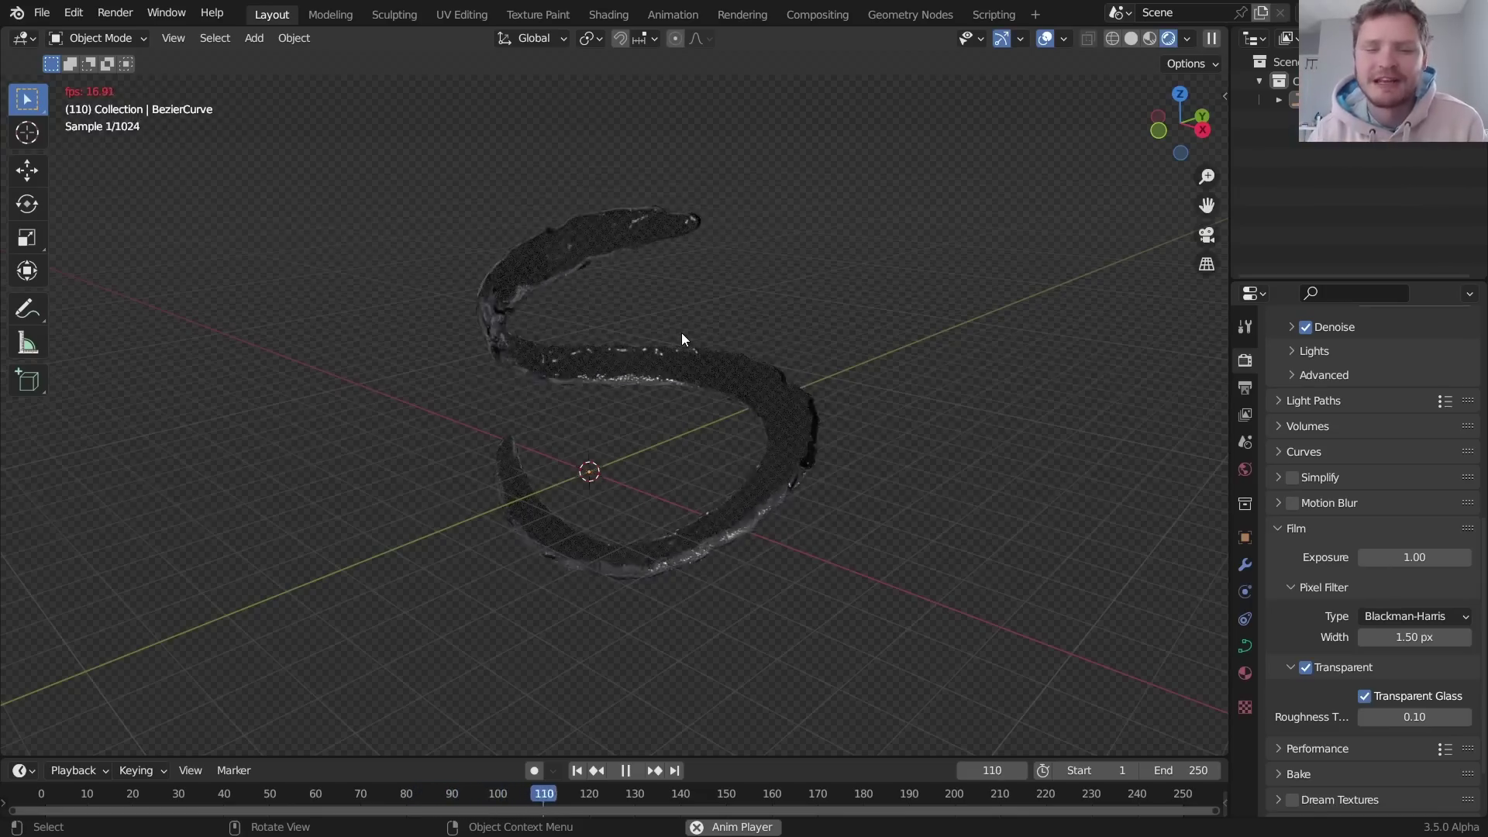
- Stop the animation playback and start a new general file without saving the current one
{"action": "key", "text": "space"}
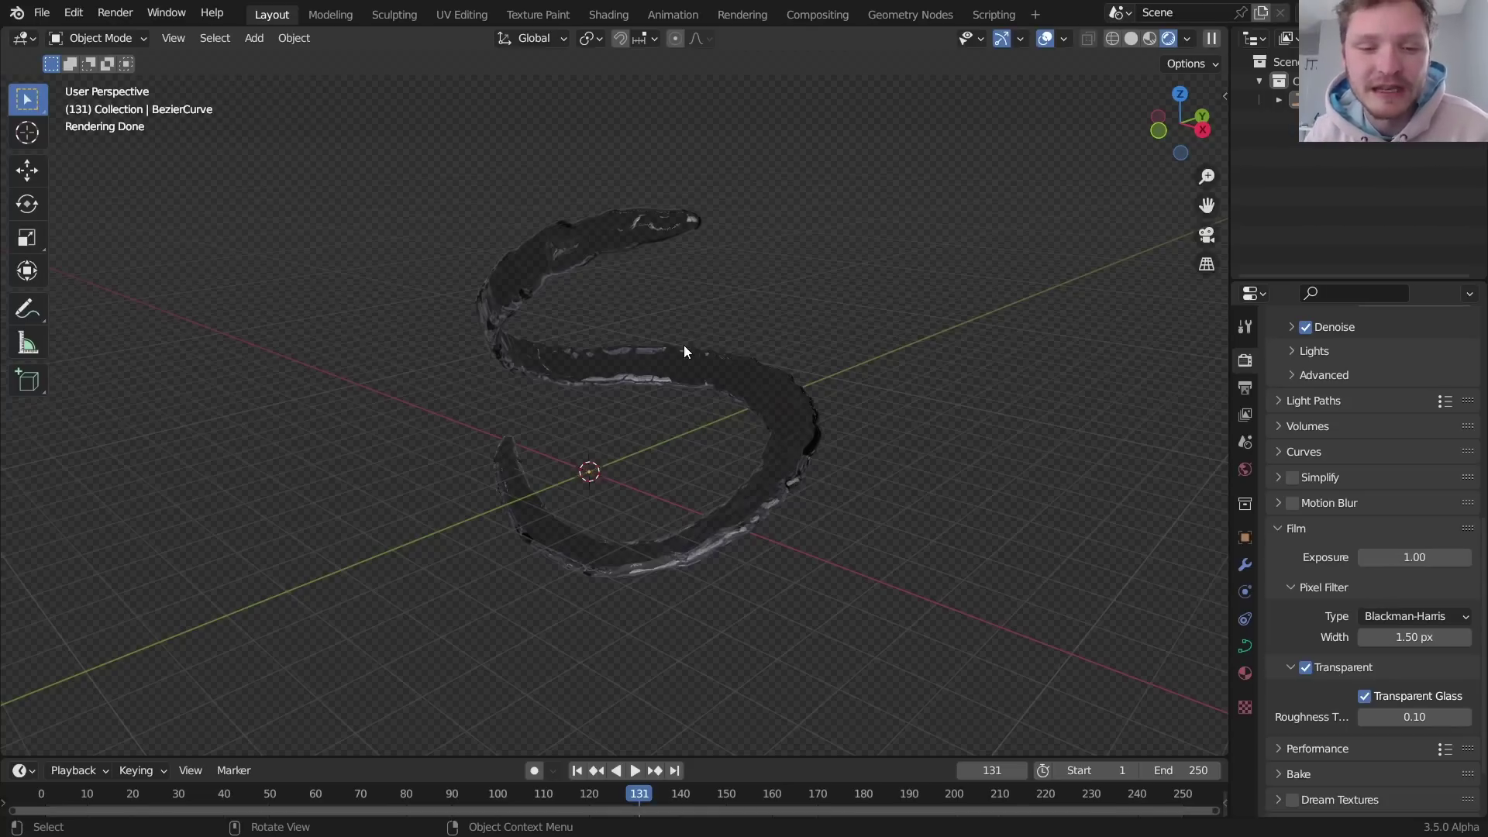
{"action": "middle_click_drag", "start_coordinate": [678, 362], "coordinate": [709, 360]}
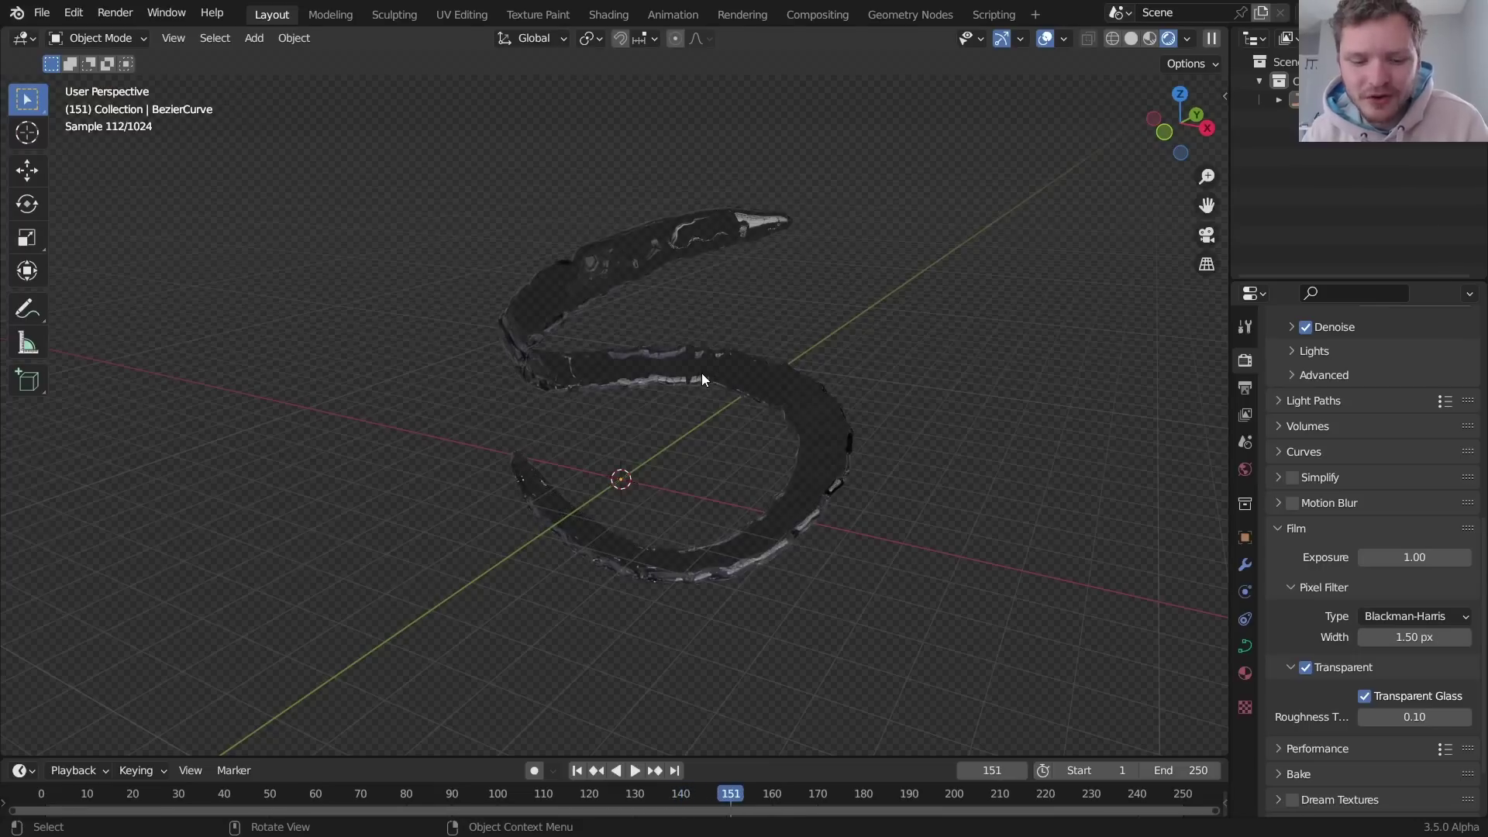
{"action": "key", "text": "ctrl+n"}
{"action": "left_click", "coordinate": [701, 377]}
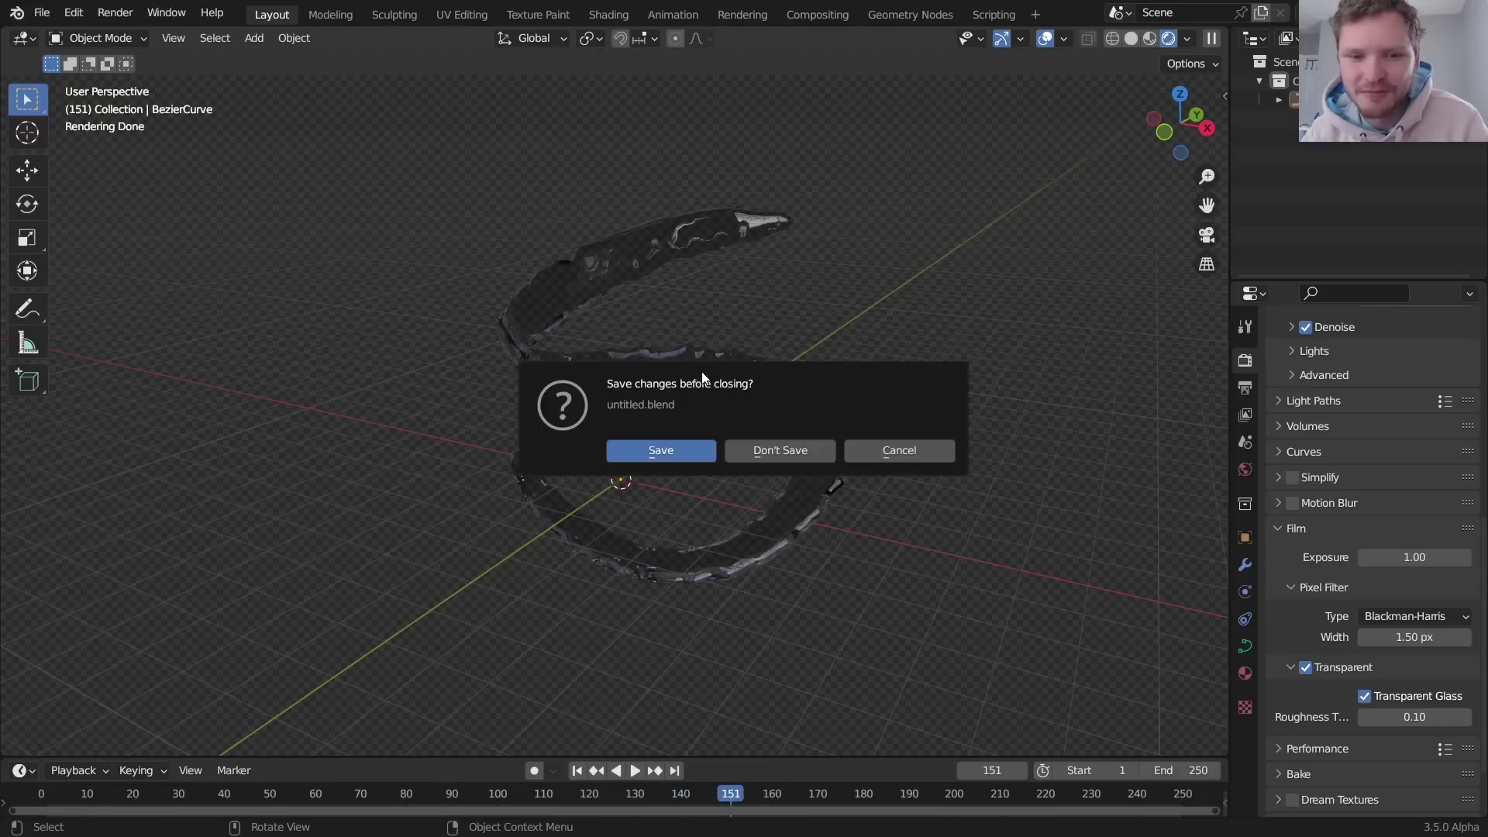
{"action": "left_click", "coordinate": [793, 450]}
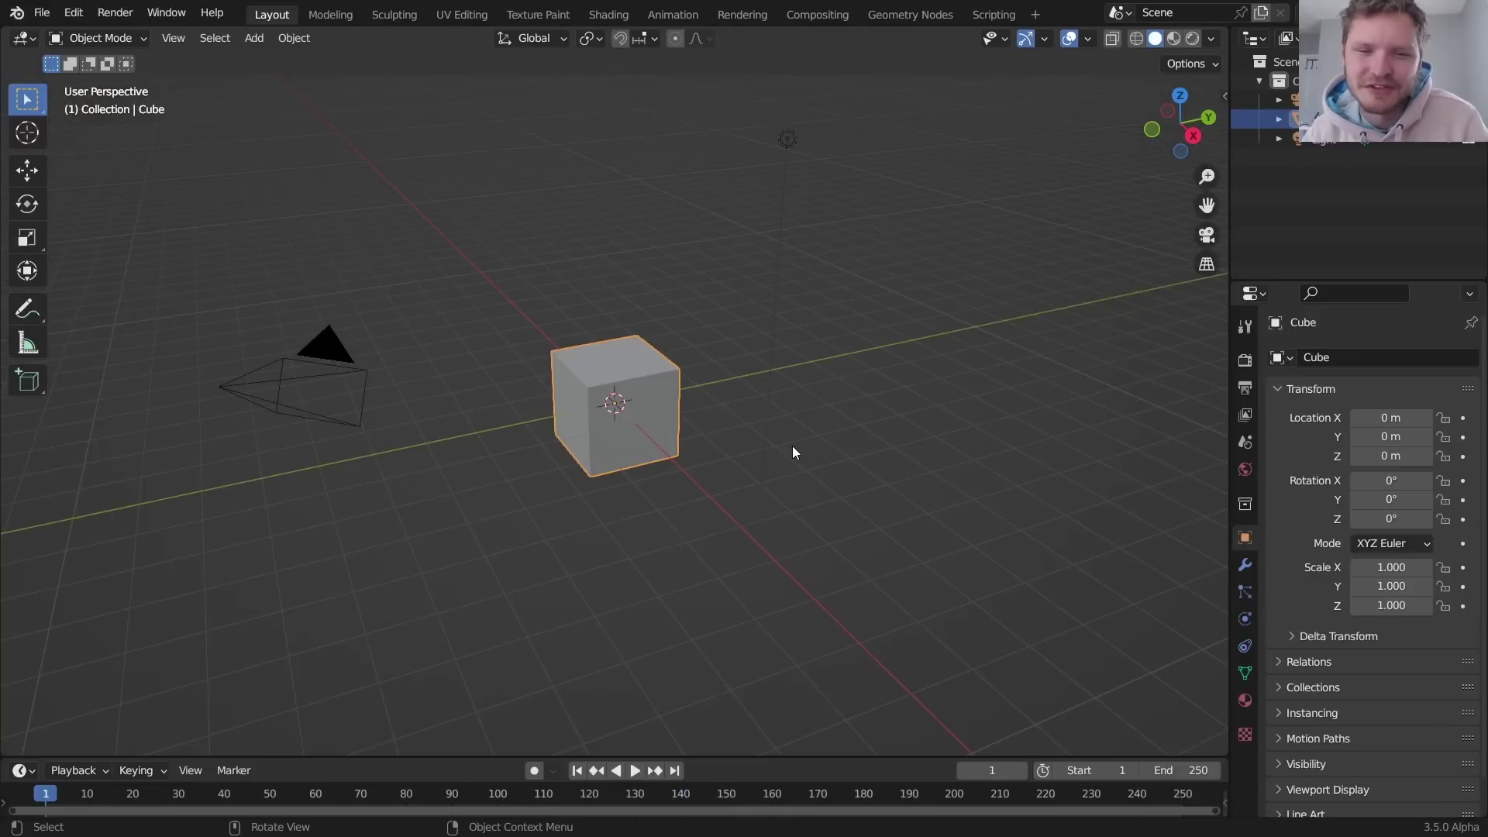
- Switch to the Geometry Nodes workspace and delete all the default scene objects
{"action": "left_click", "coordinate": [917, 17]}
{"action": "key", "text": "a"}
{"action": "key", "text": "Delete"}
- Add a Bezier curve at the origin and scale its control points up in Edit Mode
{"action": "key", "text": "shift+a"}
{"action": "mouse_move", "coordinate": [839, 210]}
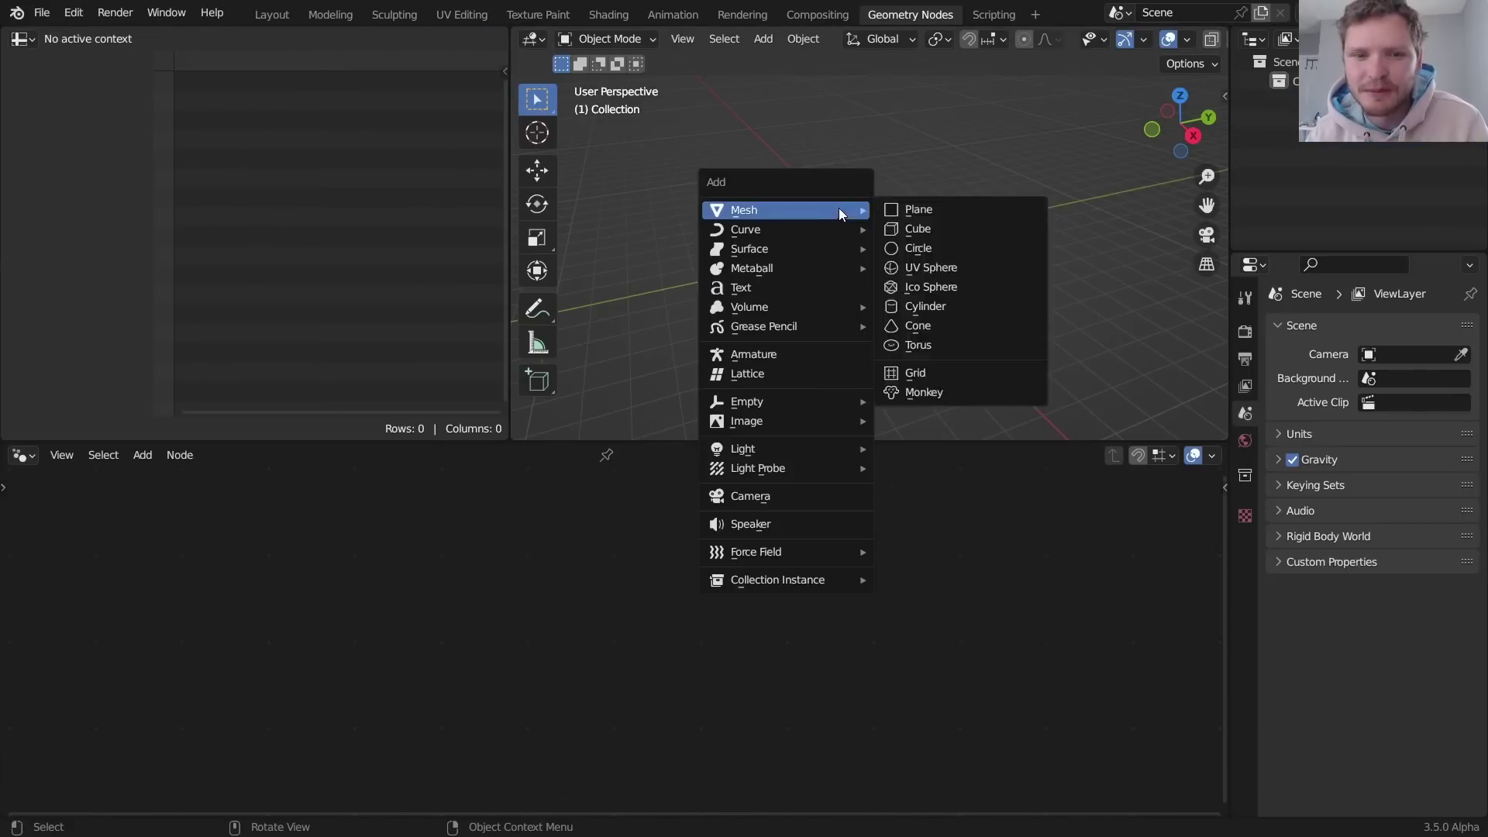
{"action": "left_click", "coordinate": [918, 229]}
{"action": "key", "text": "Tab"}
{"action": "key", "text": "s"}
{"action": "left_click", "coordinate": [1019, 246]}
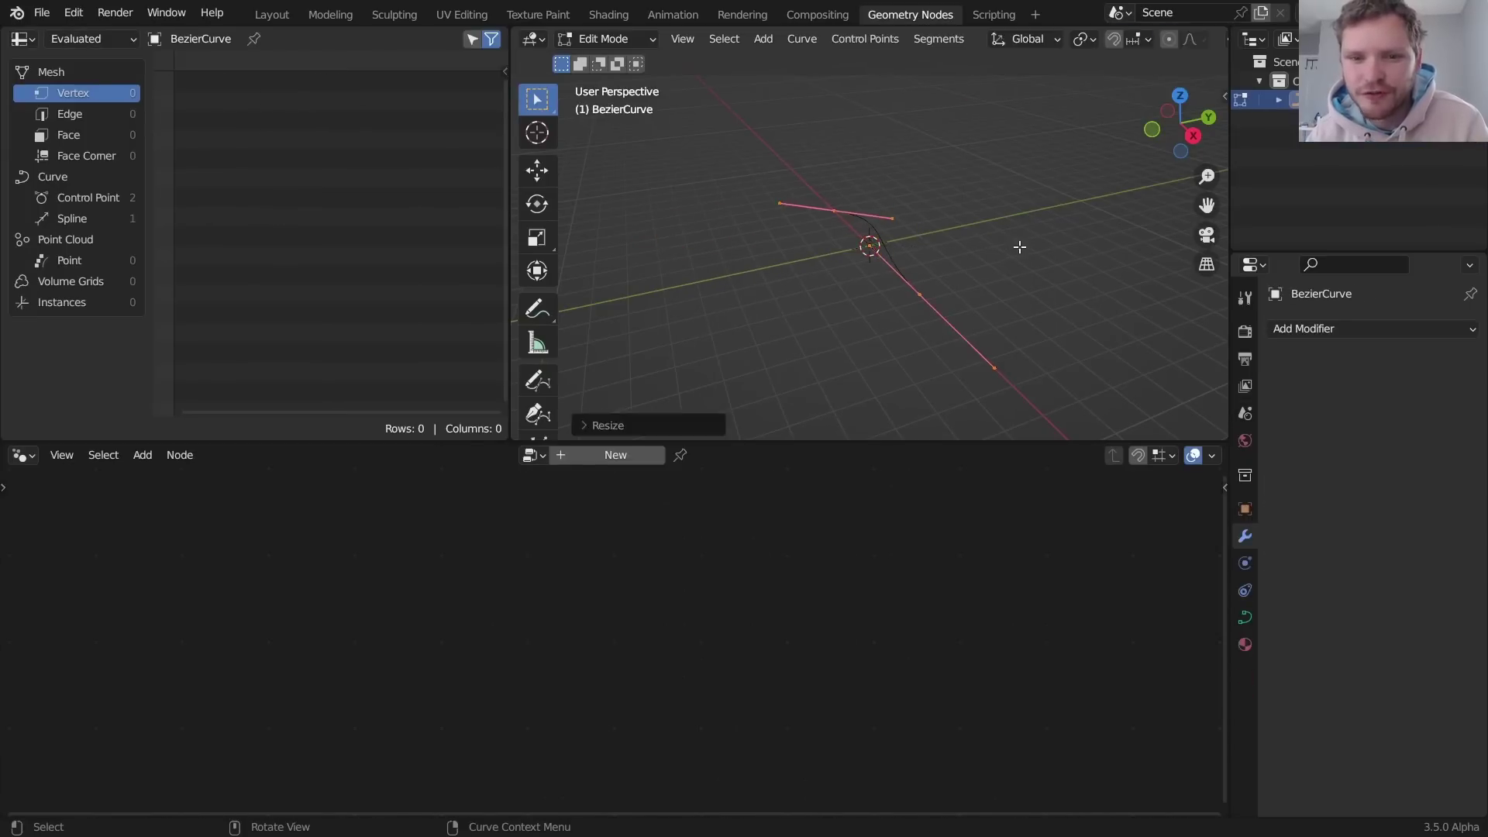
{"action": "key", "text": "Tab"}
{"action": "middle_click_drag", "start_coordinate": [1019, 246], "coordinate": [961, 295]}
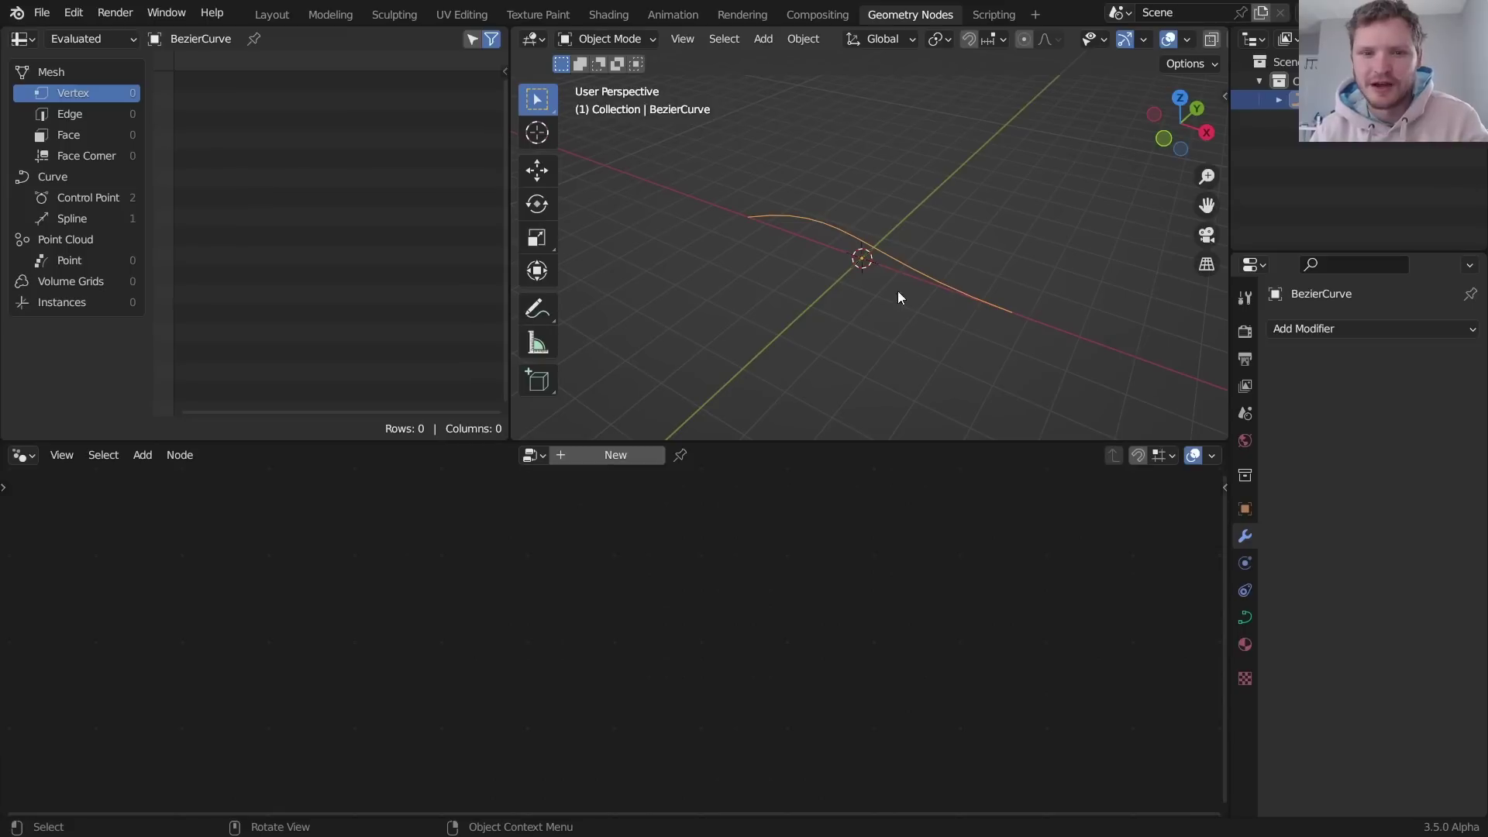
- Try extending the Bezier curve by extruding a new control point from its far end
{"action": "key", "text": "Tab"}
{"action": "left_click", "coordinate": [744, 217]}
{"action": "key", "text": "e"}
{"action": "left_click", "coordinate": [896, 117]}
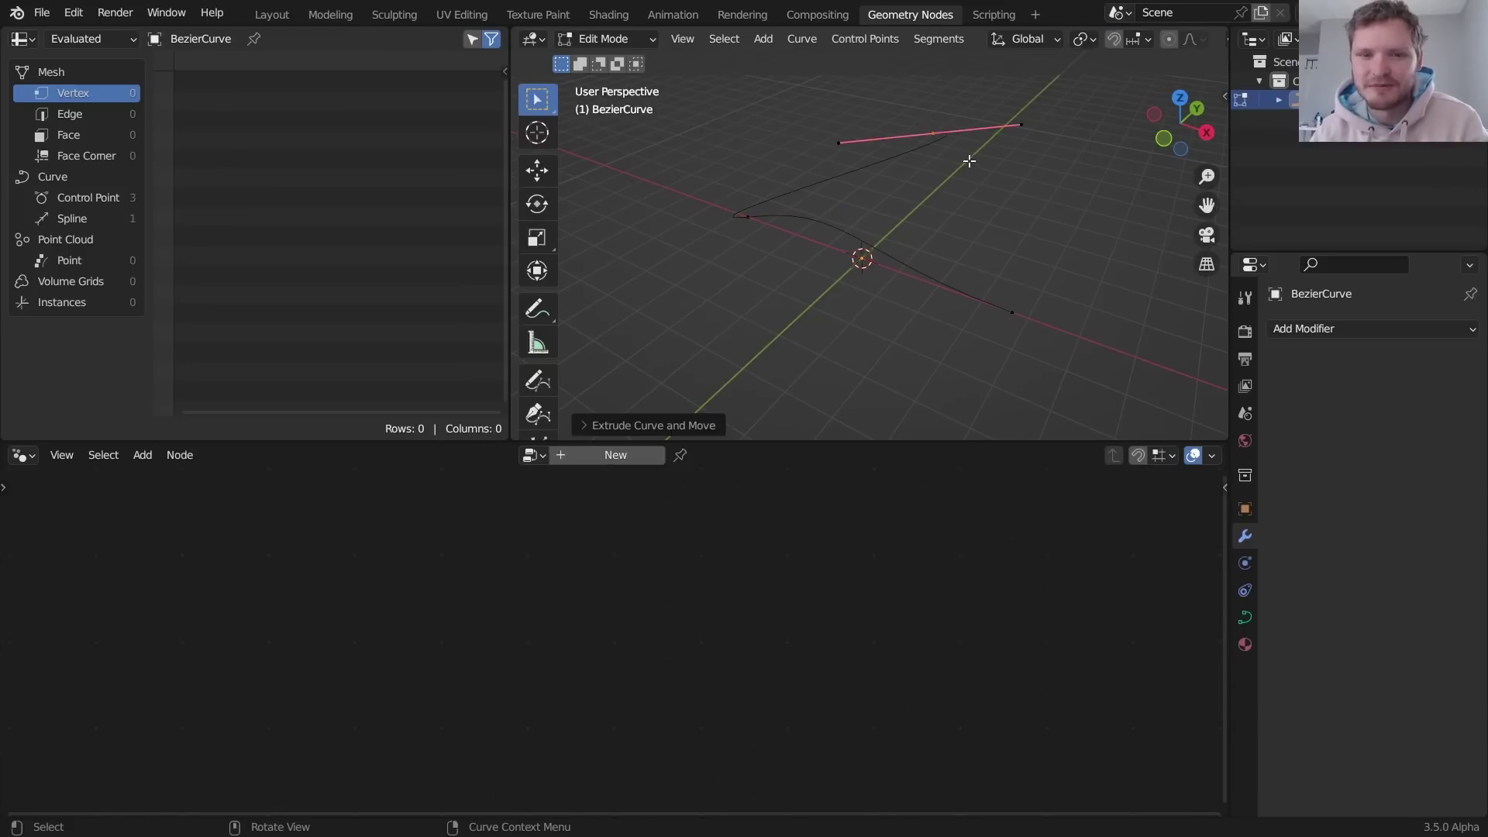
{"action": "key", "text": "ctrl+z"}
{"action": "key", "text": "Tab"}
- Create a new geometry node tree on the Bezier curve and spread the Group Input and Group Output nodes apart
{"action": "left_click", "coordinate": [606, 456]}
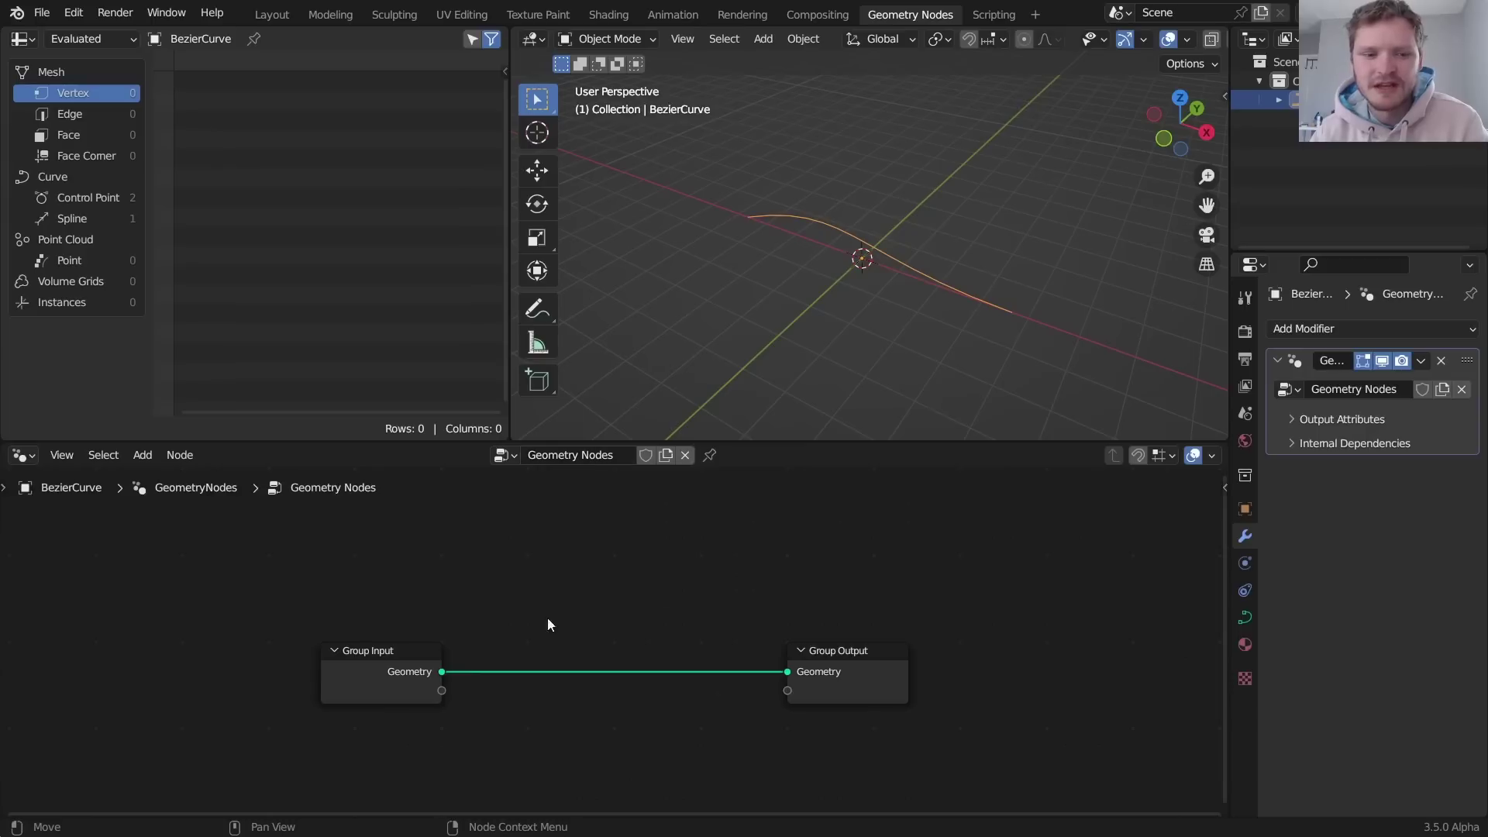
{"action": "left_click_drag", "start_coordinate": [578, 621], "coordinate": [377, 631]}
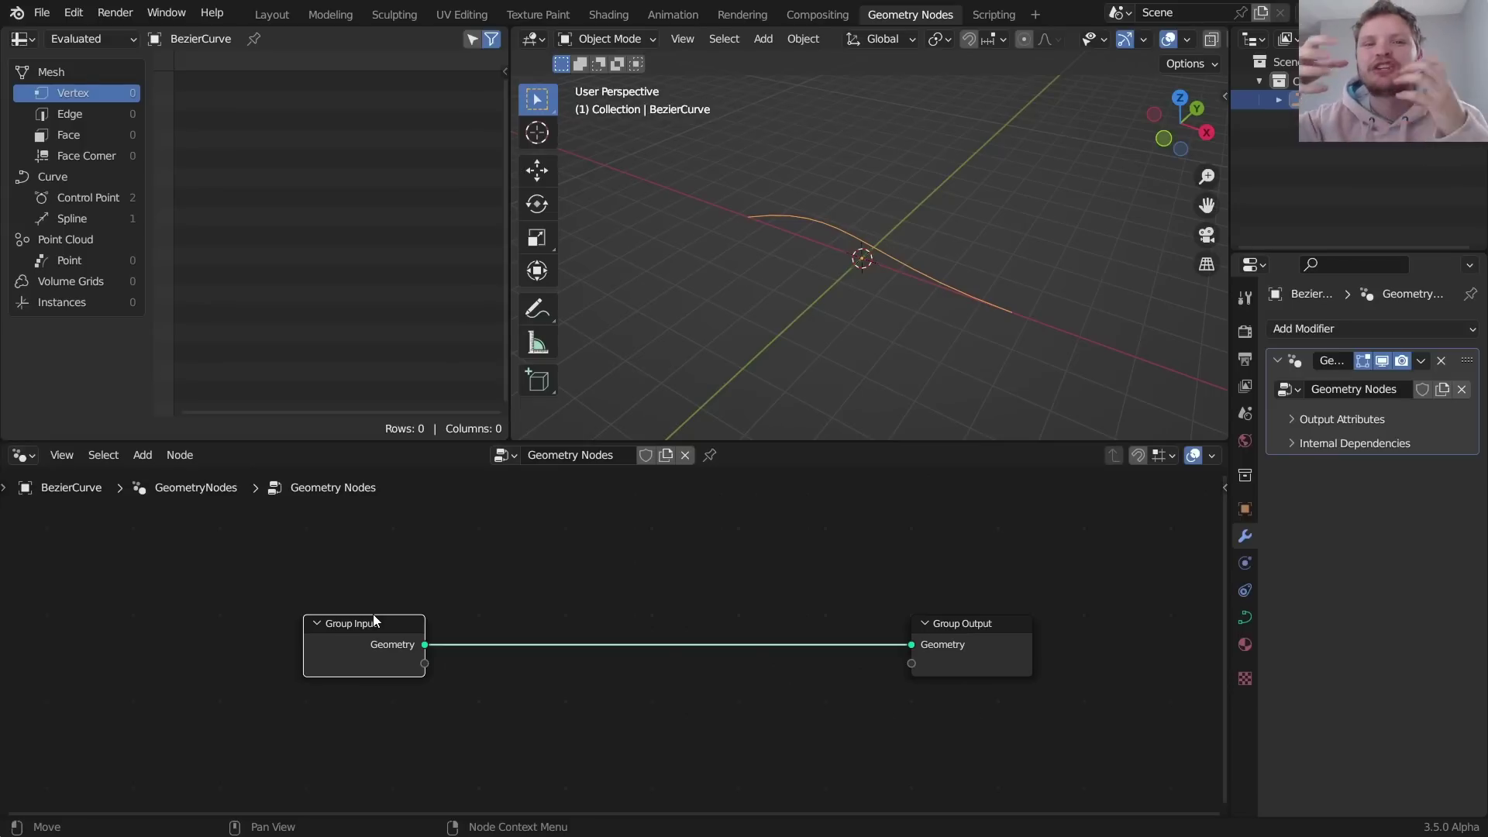
{"action": "left_click_drag", "start_coordinate": [382, 629], "coordinate": [296, 620]}
{"action": "middle_click_drag", "start_coordinate": [465, 641], "coordinate": [480, 642]}
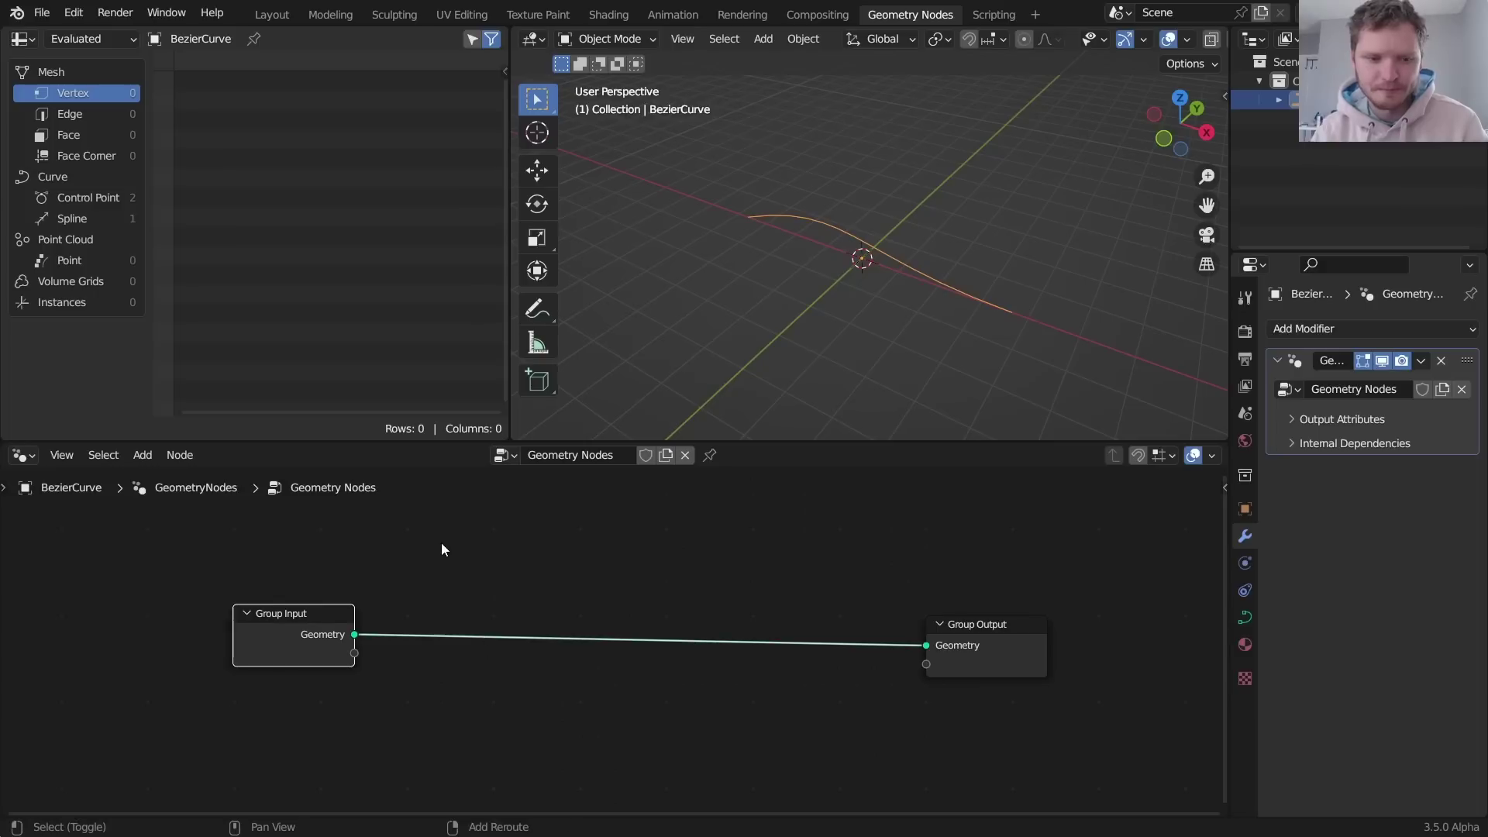
- Add a Sample Curve node and connect the Group Input geometry to its Curves input
{"action": "key", "text": "shift+a"}
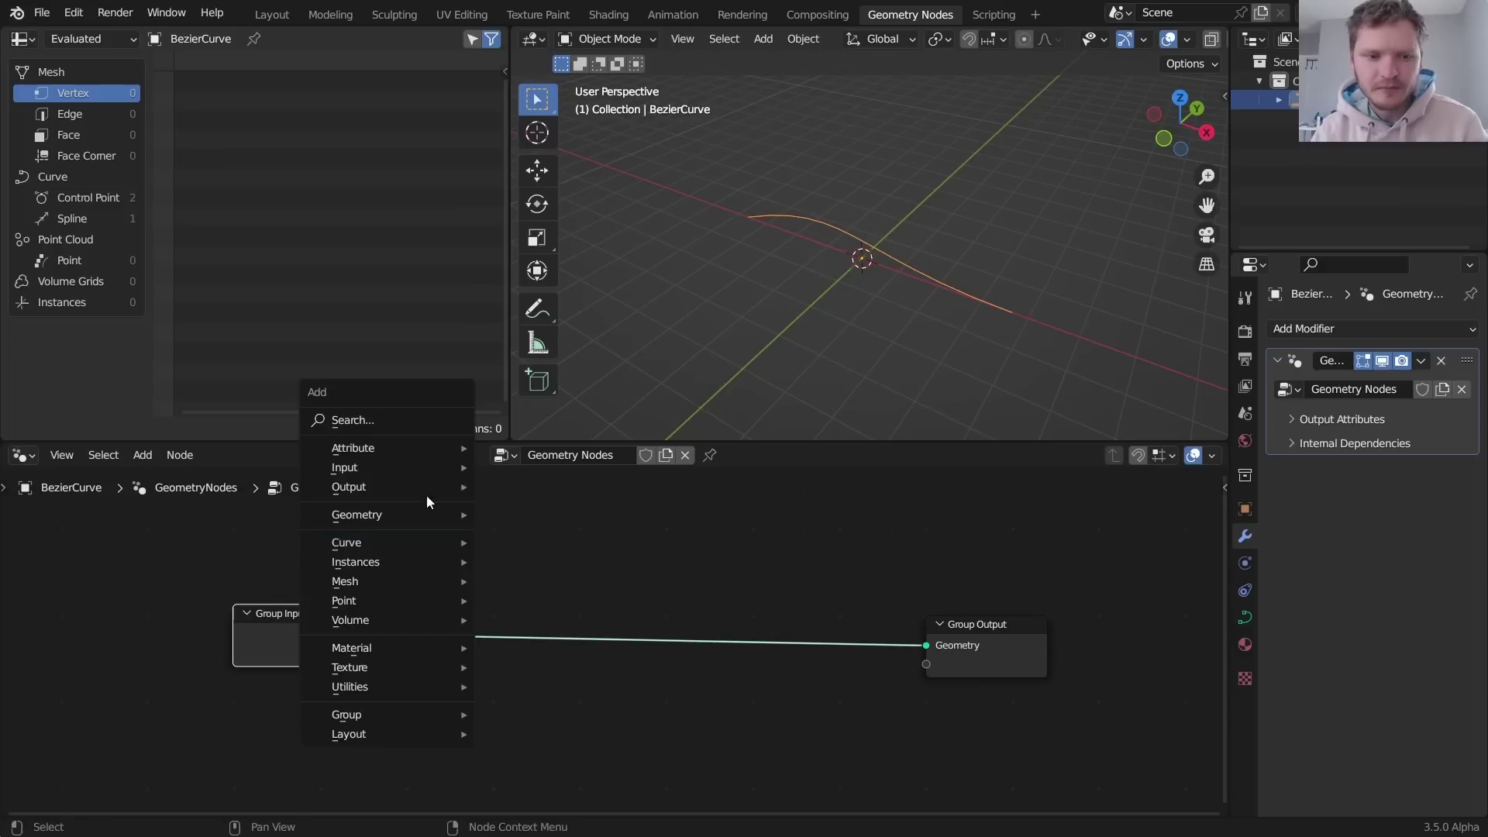
{"action": "left_click", "coordinate": [406, 422]}
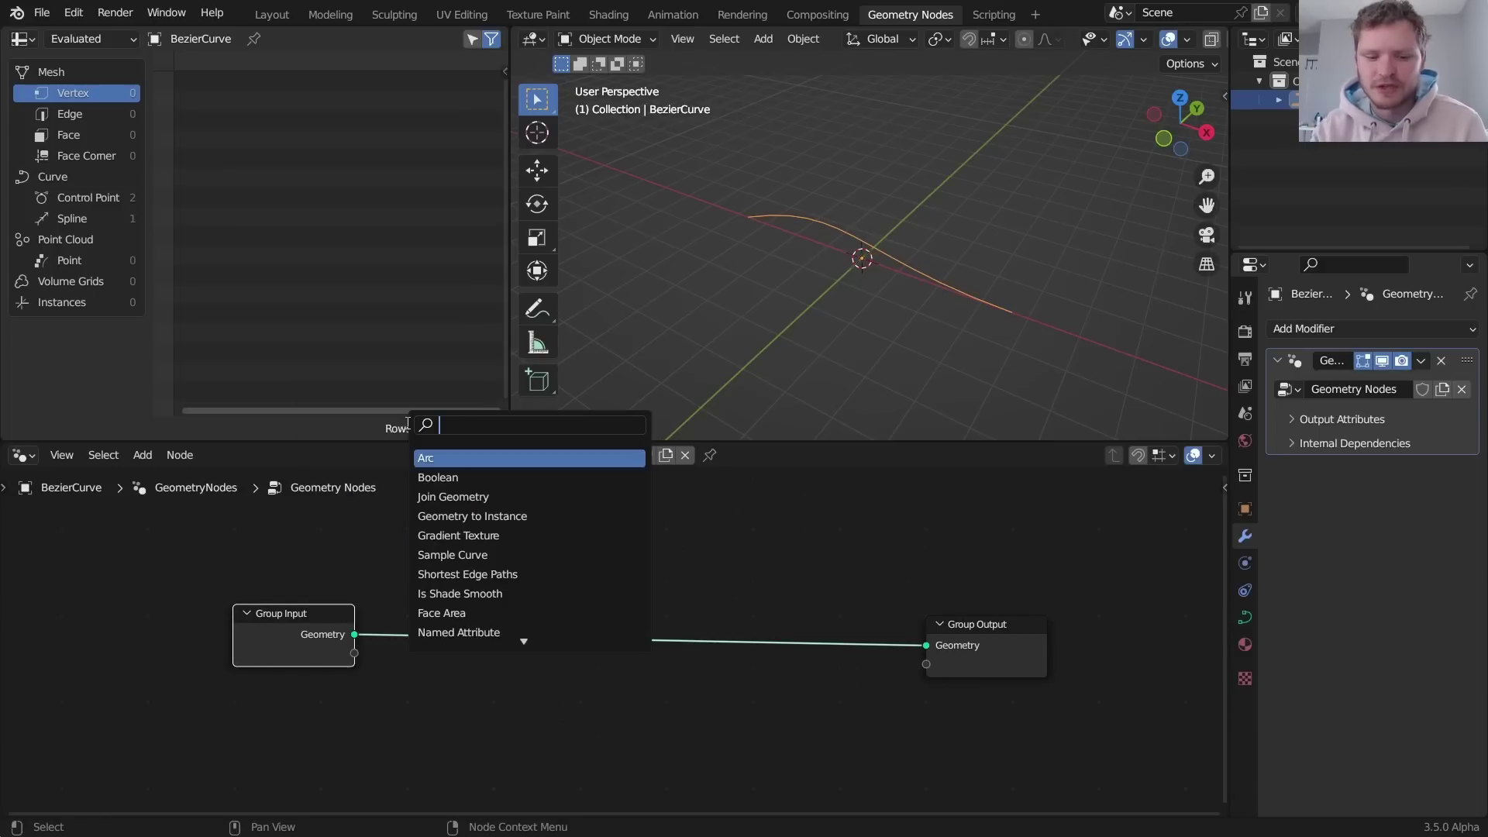
{"action": "type", "text": "sampl"}
{"action": "key", "text": "Return"}
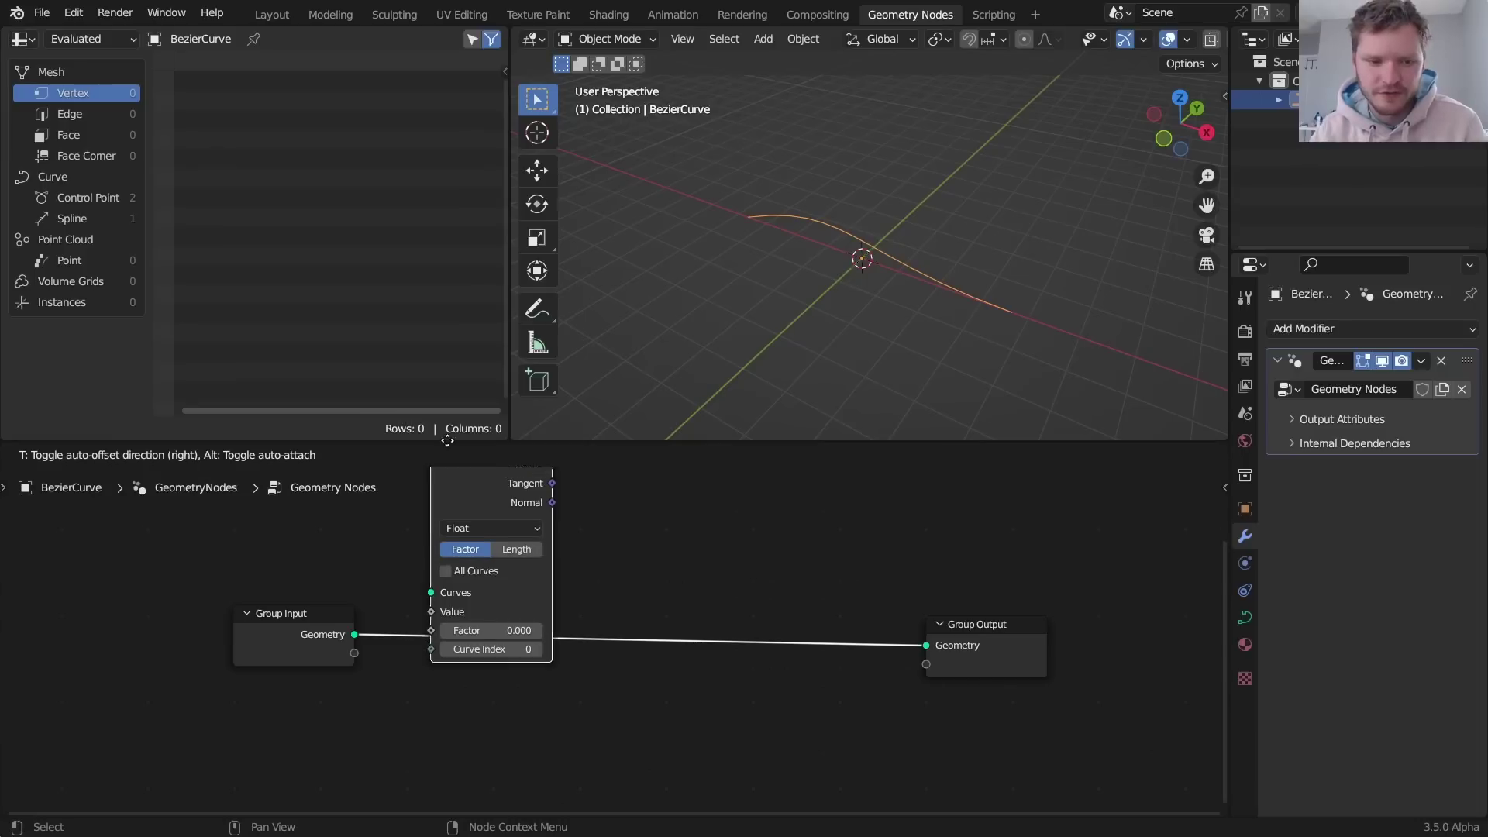
{"action": "left_click", "coordinate": [472, 678]}
{"action": "middle_click_drag", "start_coordinate": [470, 671], "coordinate": [505, 628]}
{"action": "right_click_drag", "start_coordinate": [360, 607], "coordinate": [563, 671], "text": "alt"}
{"action": "middle_click_drag", "start_coordinate": [560, 666], "coordinate": [559, 621]}
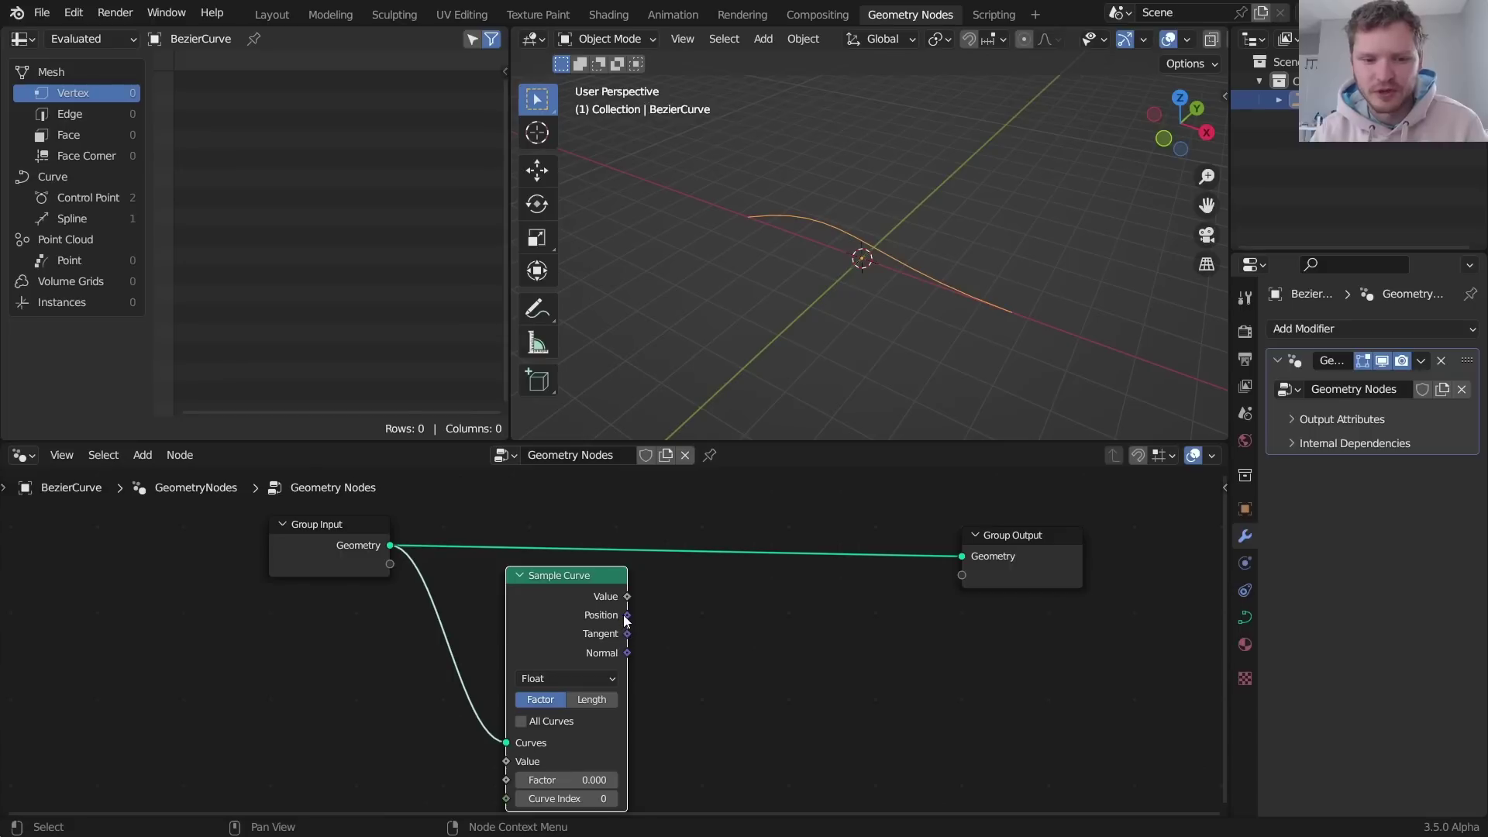
{"action": "left_click_drag", "start_coordinate": [626, 616], "coordinate": [699, 601]}
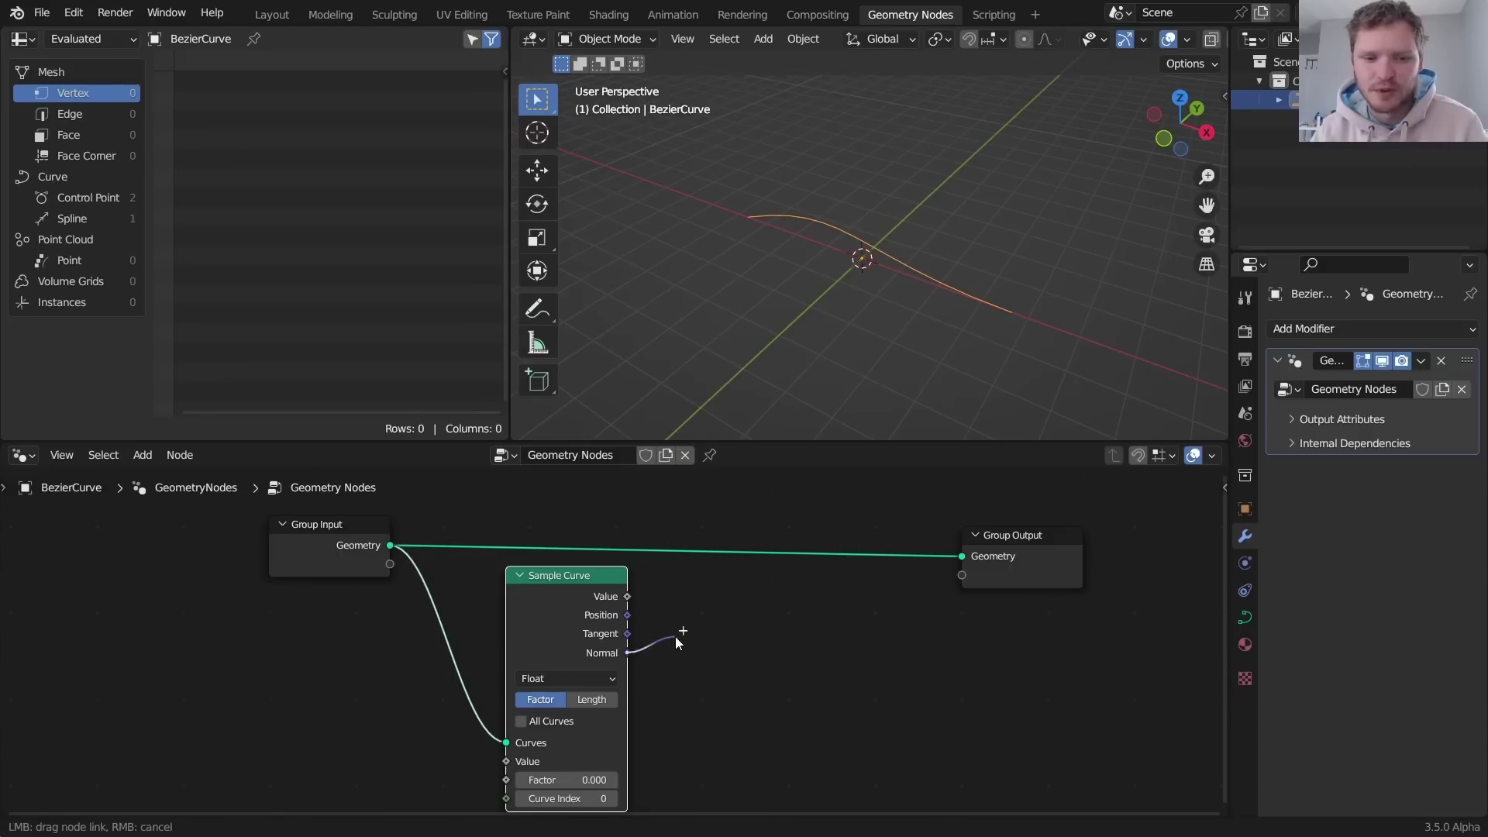
- Add a Points node above the existing link and set its Count to 100
{"action": "left_click_drag", "start_coordinate": [584, 579], "coordinate": [533, 591]}
{"action": "scroll", "coordinate": [535, 595], "scroll_direction": "up", "scroll_amount": 2}
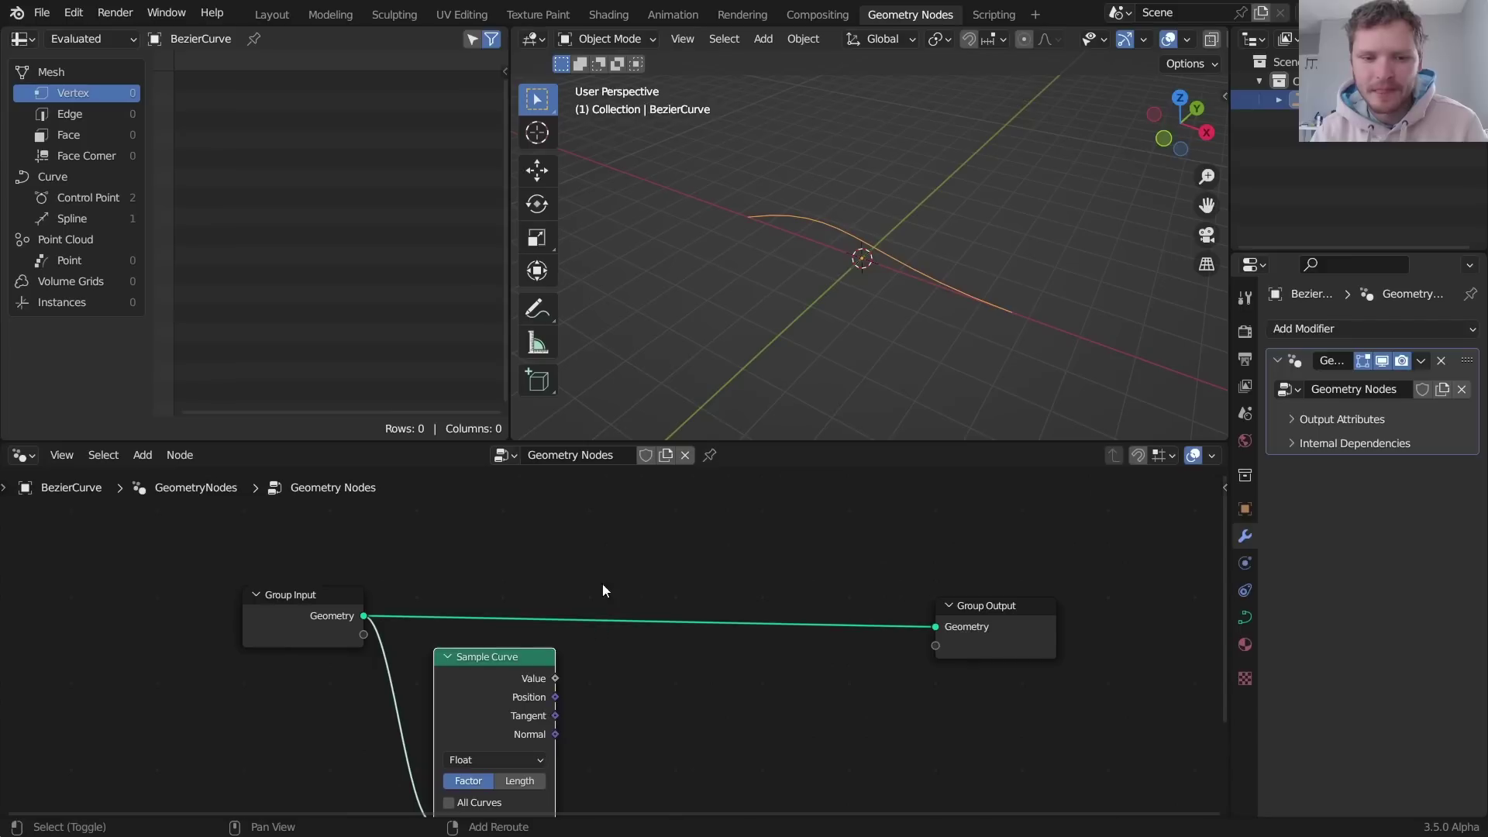
{"action": "key", "text": "shift+a"}
{"action": "left_click", "coordinate": [620, 487]}
{"action": "type", "text": "poin"}
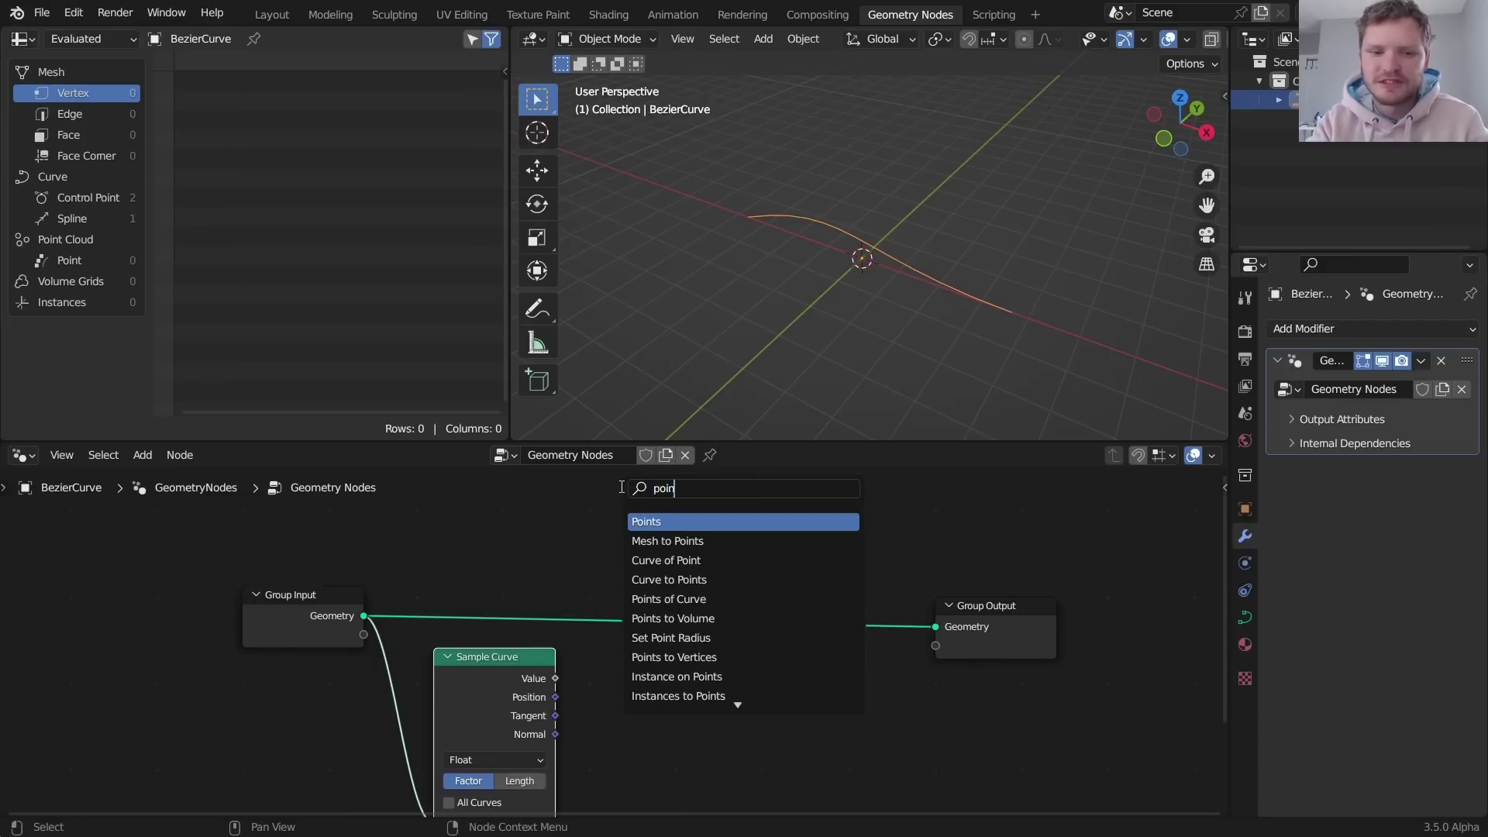
{"action": "key", "text": "Return"}
{"action": "left_click", "coordinate": [601, 486]}
{"action": "left_click", "coordinate": [630, 495]}
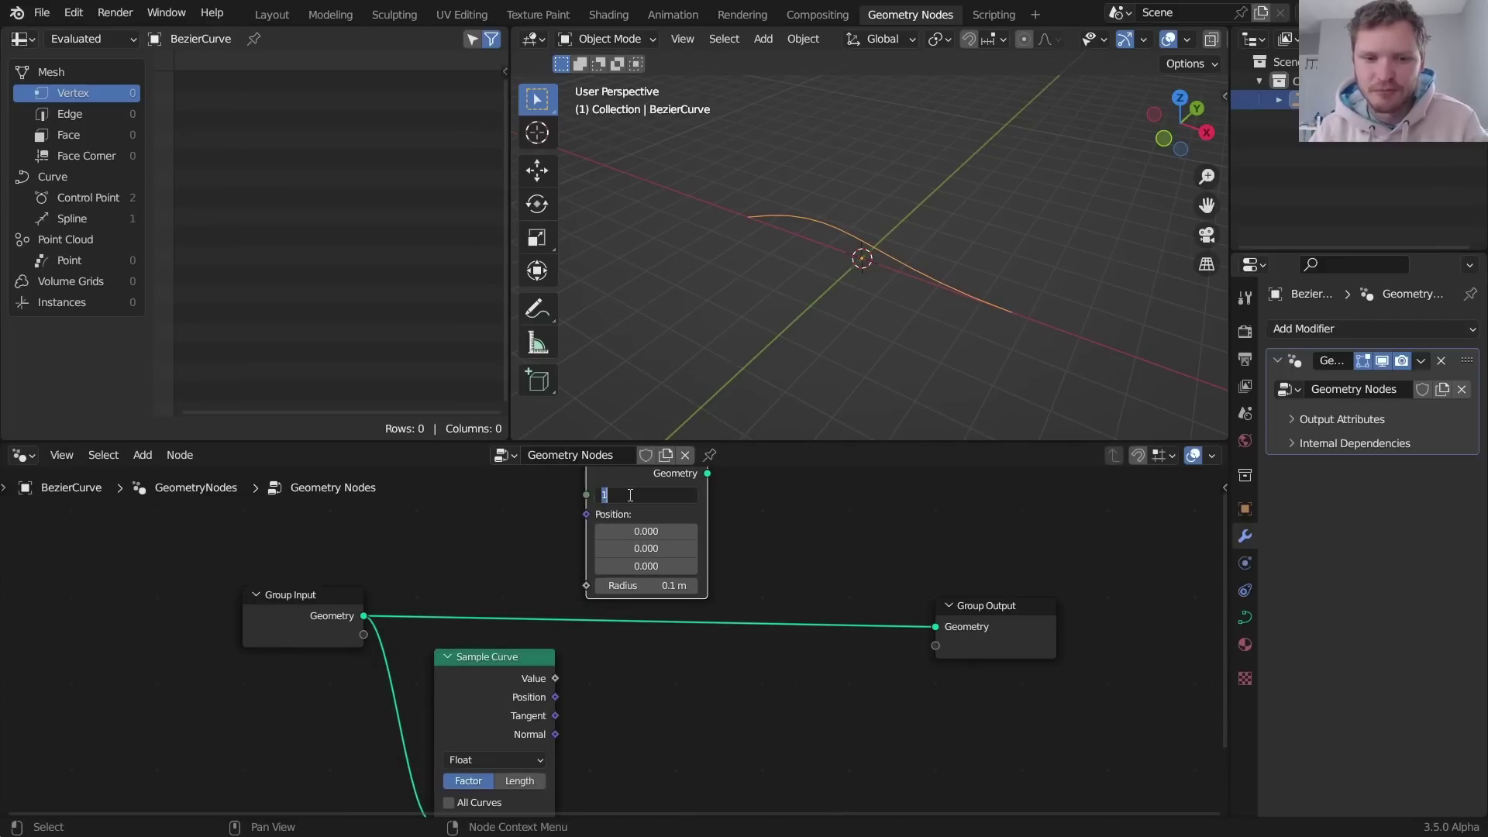
{"action": "type", "text": "100"}
{"action": "key", "text": "Return"}
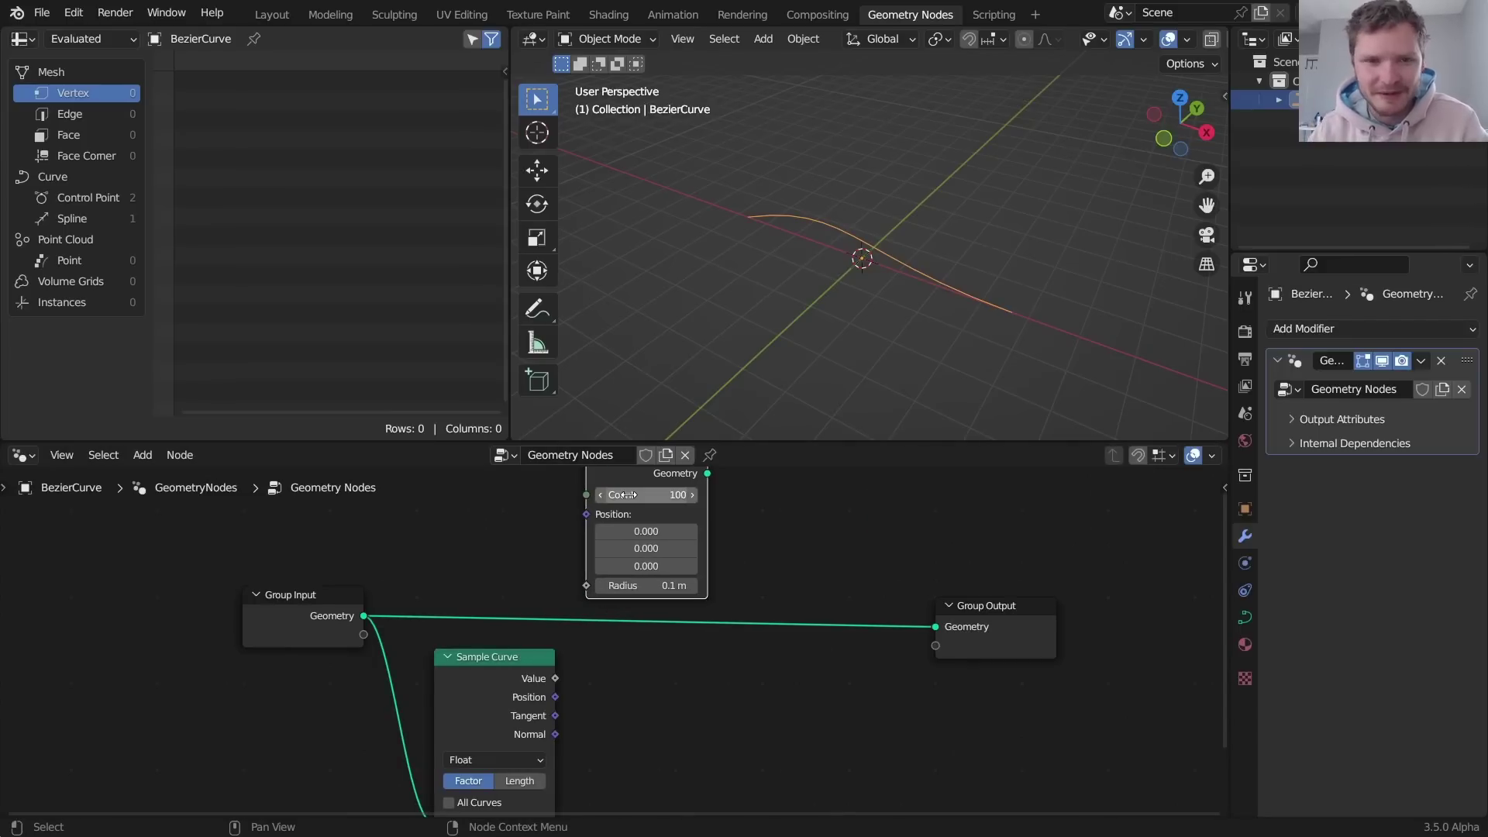
- Enlarge the node editor and add a Set Position node fed by the Points node's geometry
{"action": "scroll", "coordinate": [729, 573], "scroll_direction": "down", "scroll_amount": 3}
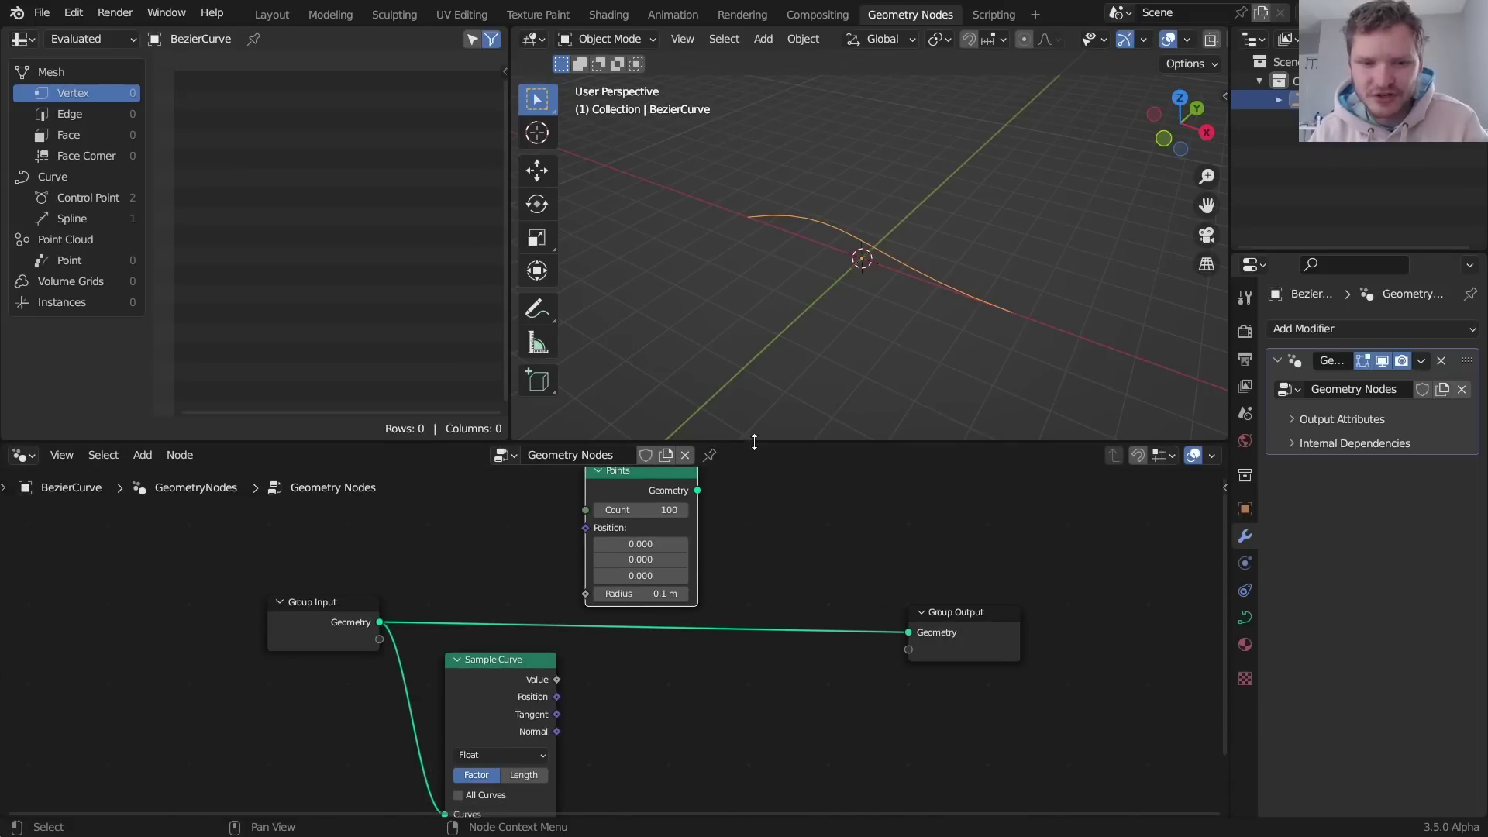
{"action": "left_click_drag", "start_coordinate": [755, 442], "coordinate": [752, 383]}
{"action": "left_click_drag", "start_coordinate": [611, 448], "coordinate": [604, 455]}
{"action": "middle_click_drag", "start_coordinate": [700, 484], "coordinate": [603, 514]}
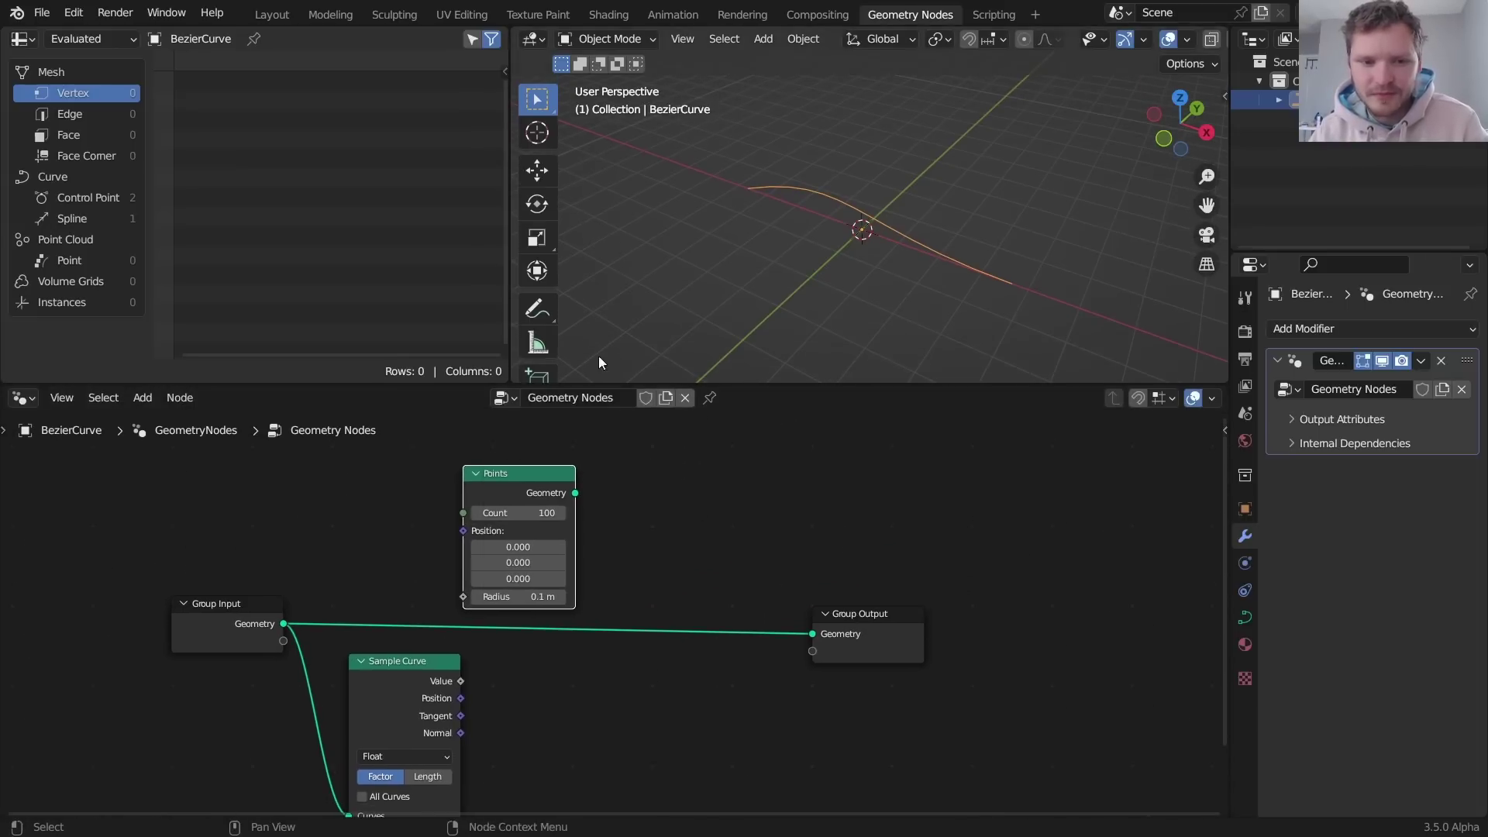
{"action": "key", "text": "shift+a"}
{"action": "type", "text": "set"}
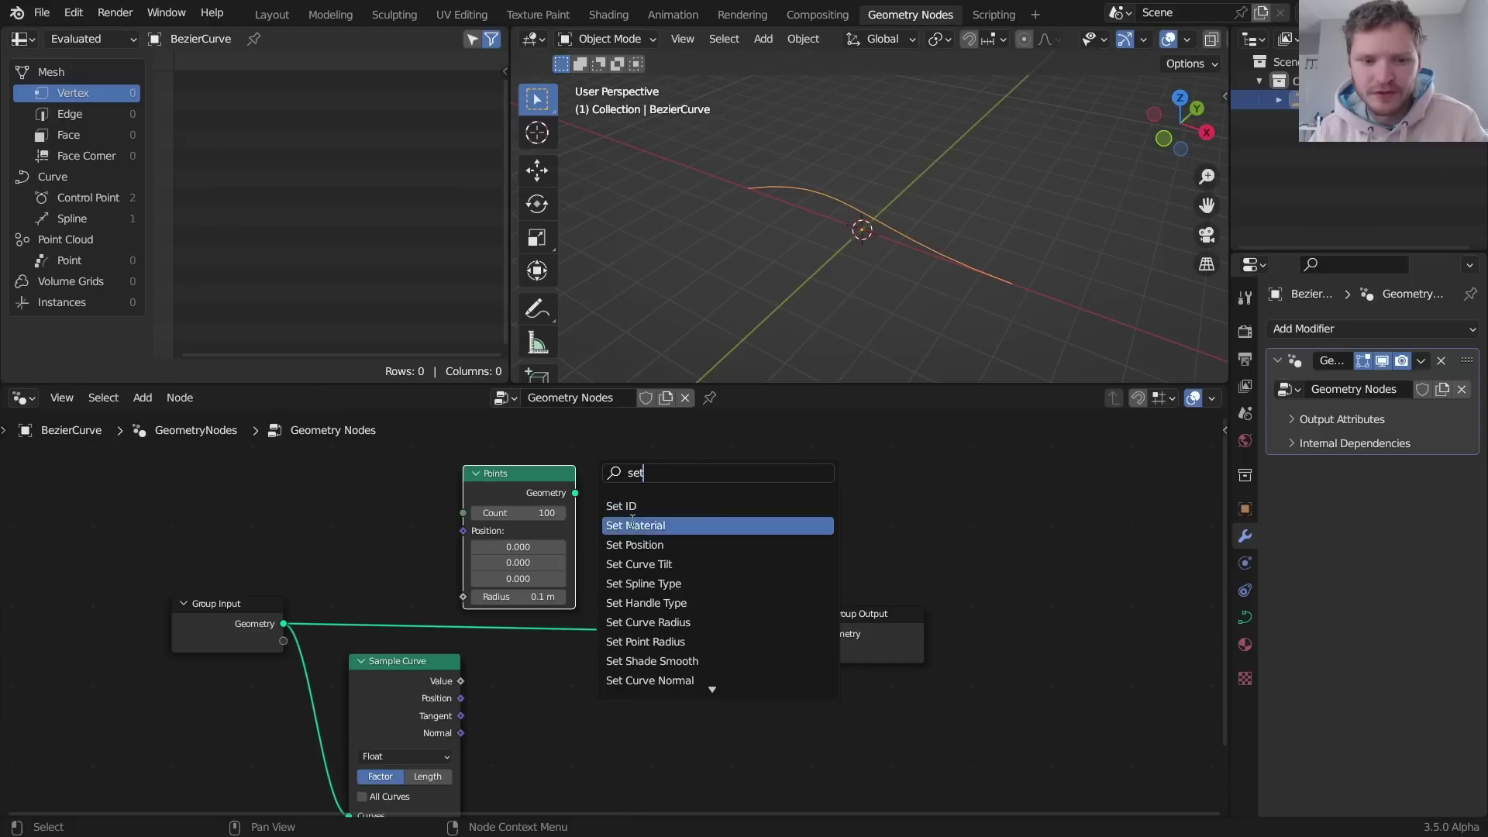
{"action": "left_click", "coordinate": [640, 545]}
{"action": "left_click", "coordinate": [670, 535]}
{"action": "right_click_drag", "start_coordinate": [547, 513], "coordinate": [643, 524], "text": "alt"}
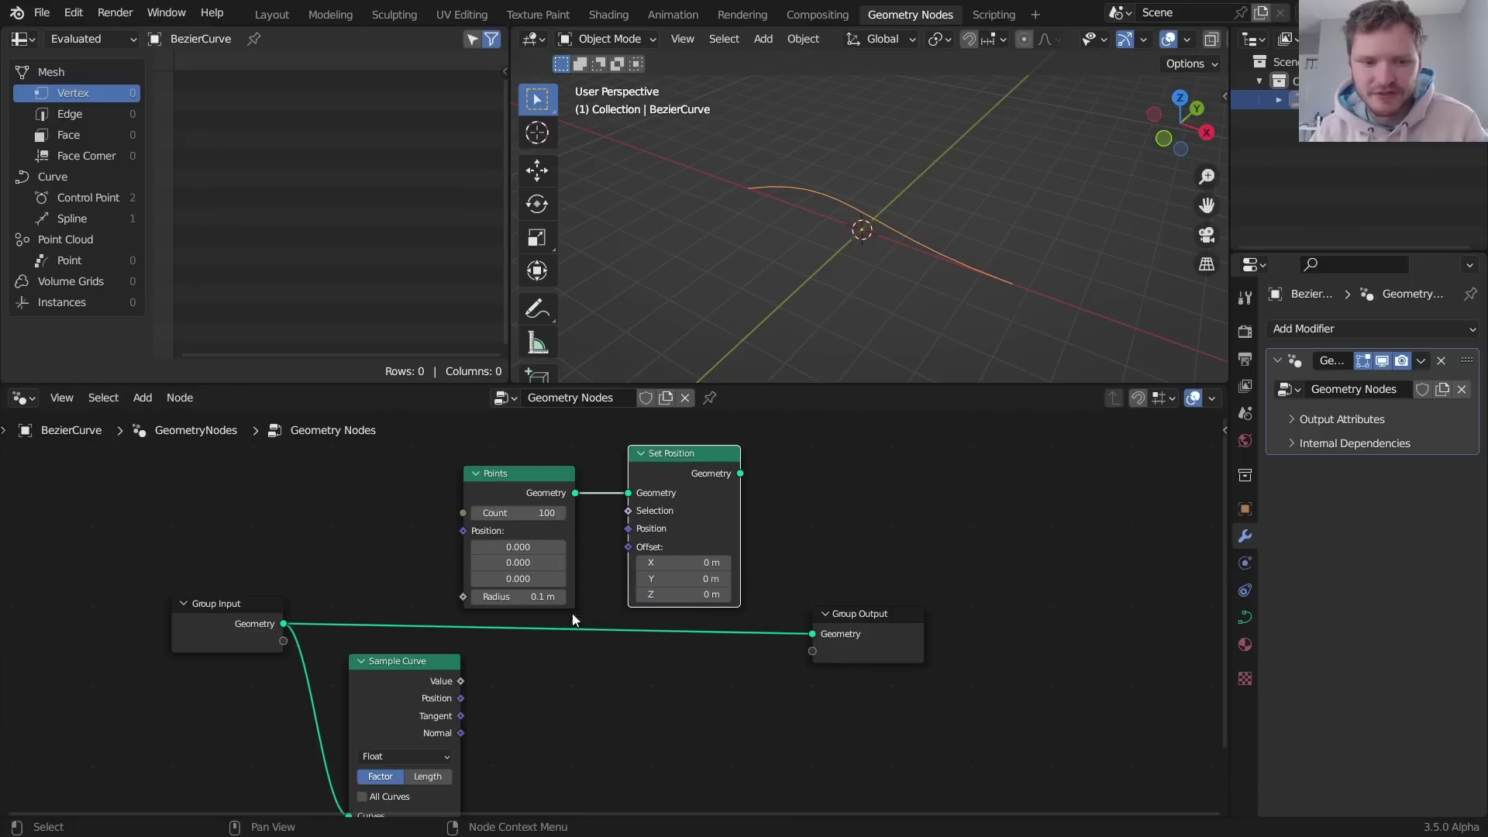
- Connect Sample Curve's Position output to Set Position's Position input and insert Set Position before the Group Output
{"action": "left_click_drag", "start_coordinate": [462, 705], "coordinate": [632, 530]}
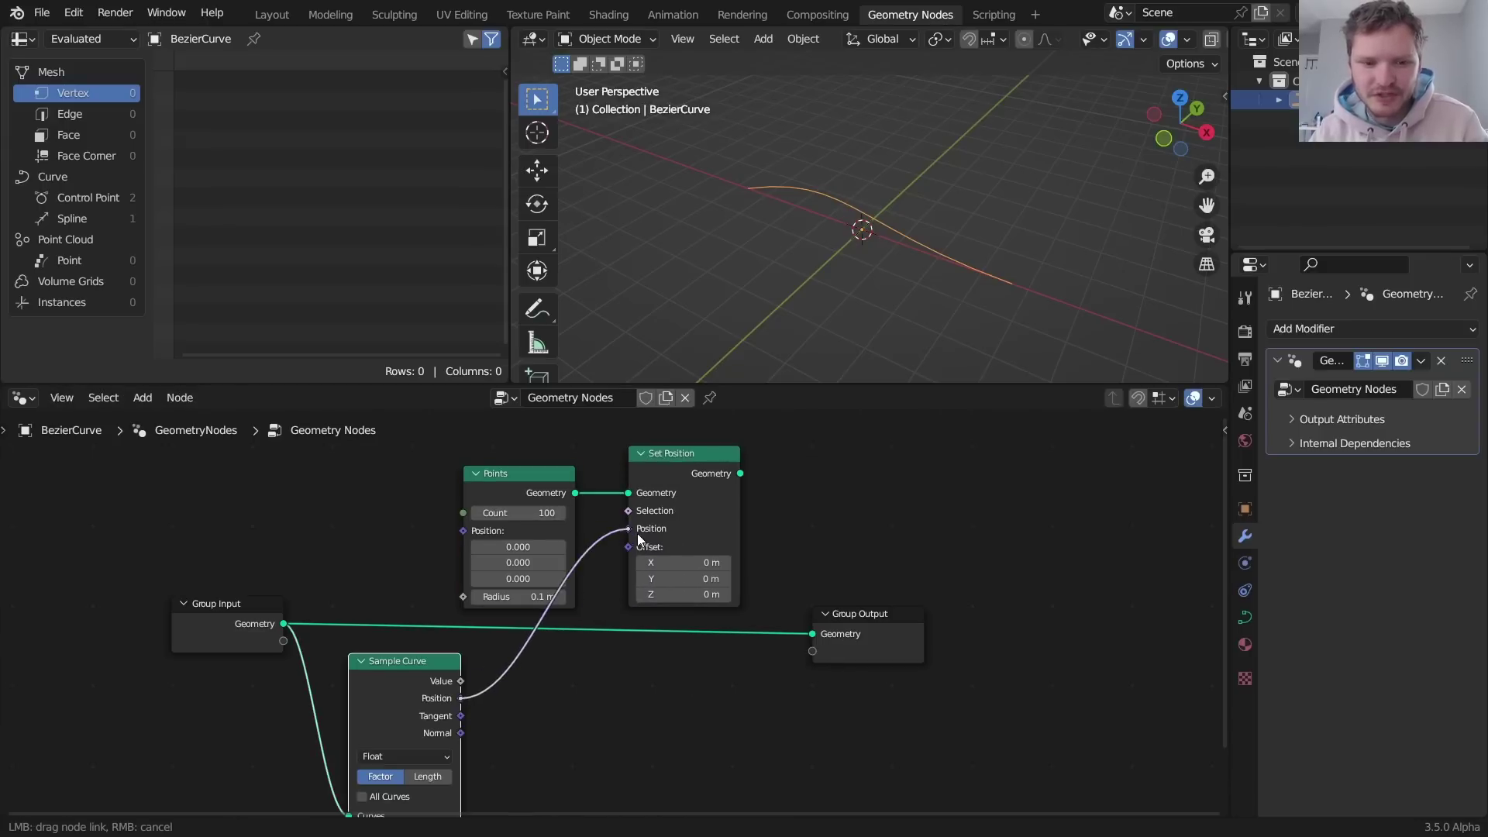
{"action": "left_click", "coordinate": [688, 470], "text": "alt+shift"}
{"action": "left_click_drag", "start_coordinate": [689, 471], "coordinate": [692, 546]}
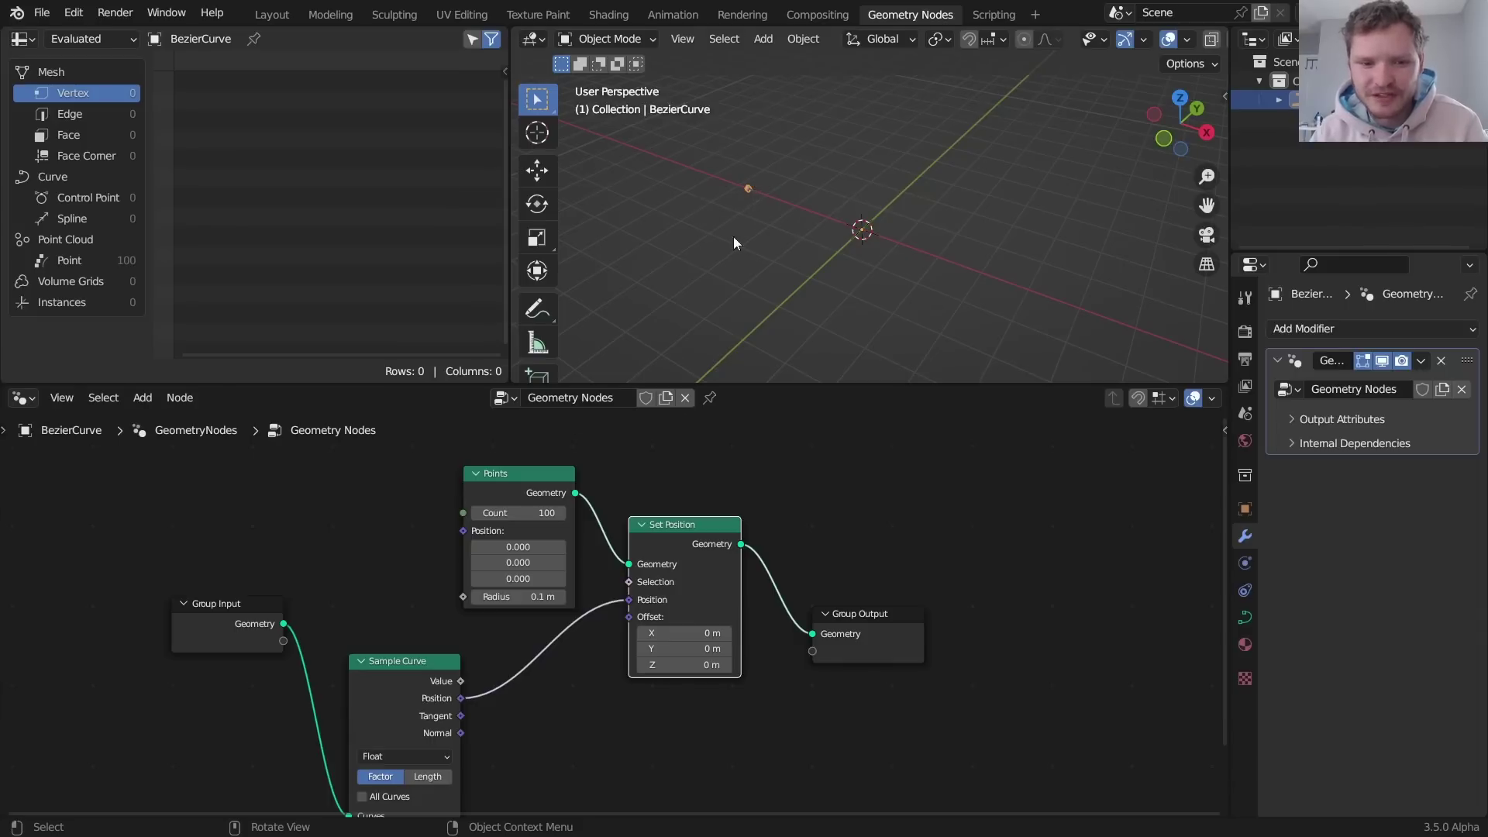
- Slide the Sample Curve Factor to about 0.233 to test moving the points along the curve
{"action": "middle_click_drag", "start_coordinate": [494, 667], "coordinate": [601, 554]}
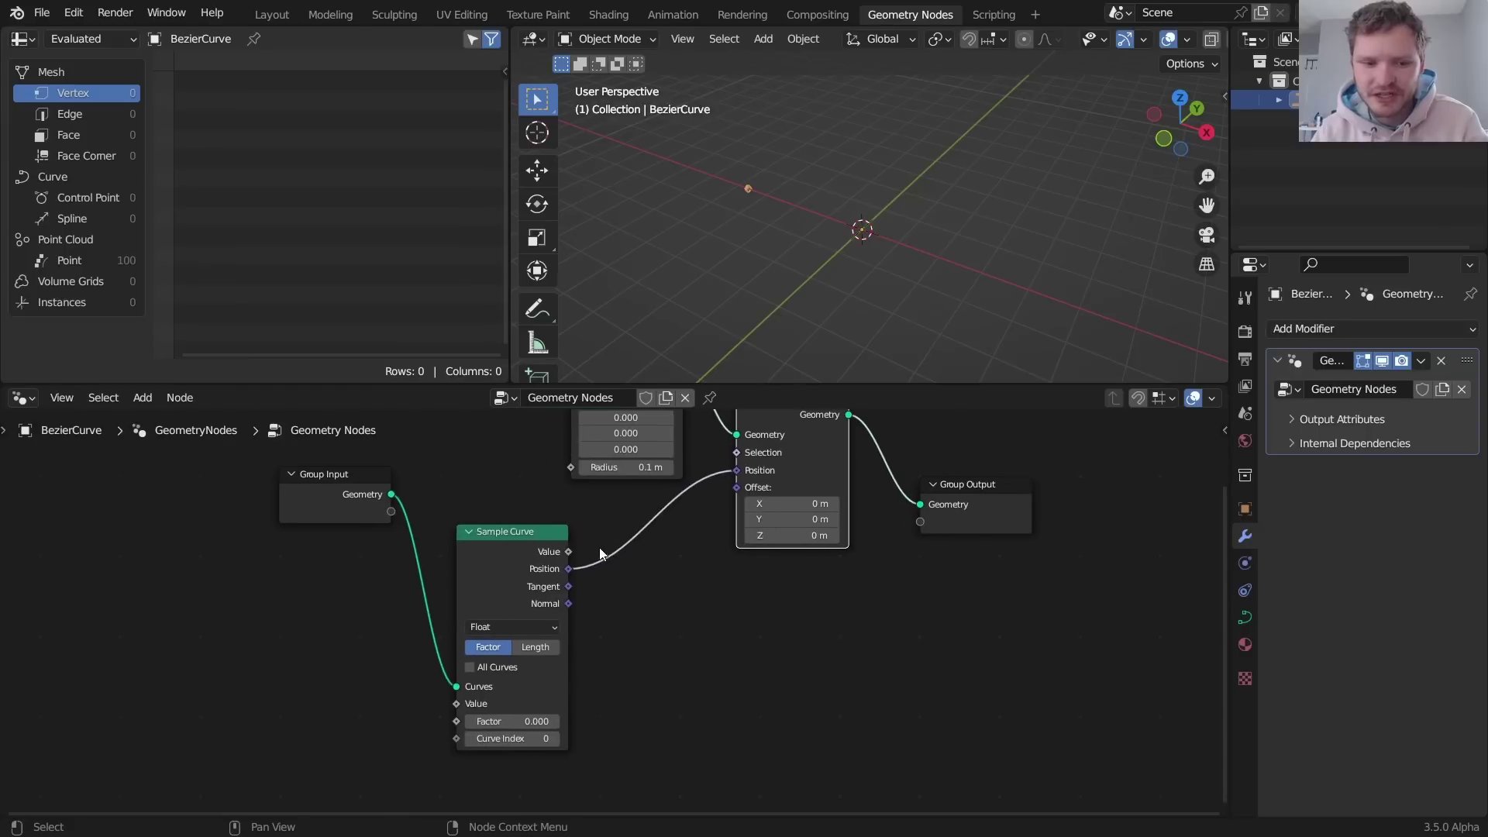
{"action": "mouse_move", "coordinate": [525, 724]}
{"action": "left_mouse_down"}
{"action": "mouse_move", "coordinate": [620, 725]}
{"action": "mouse_move", "coordinate": [535, 724]}
{"action": "left_mouse_up"}
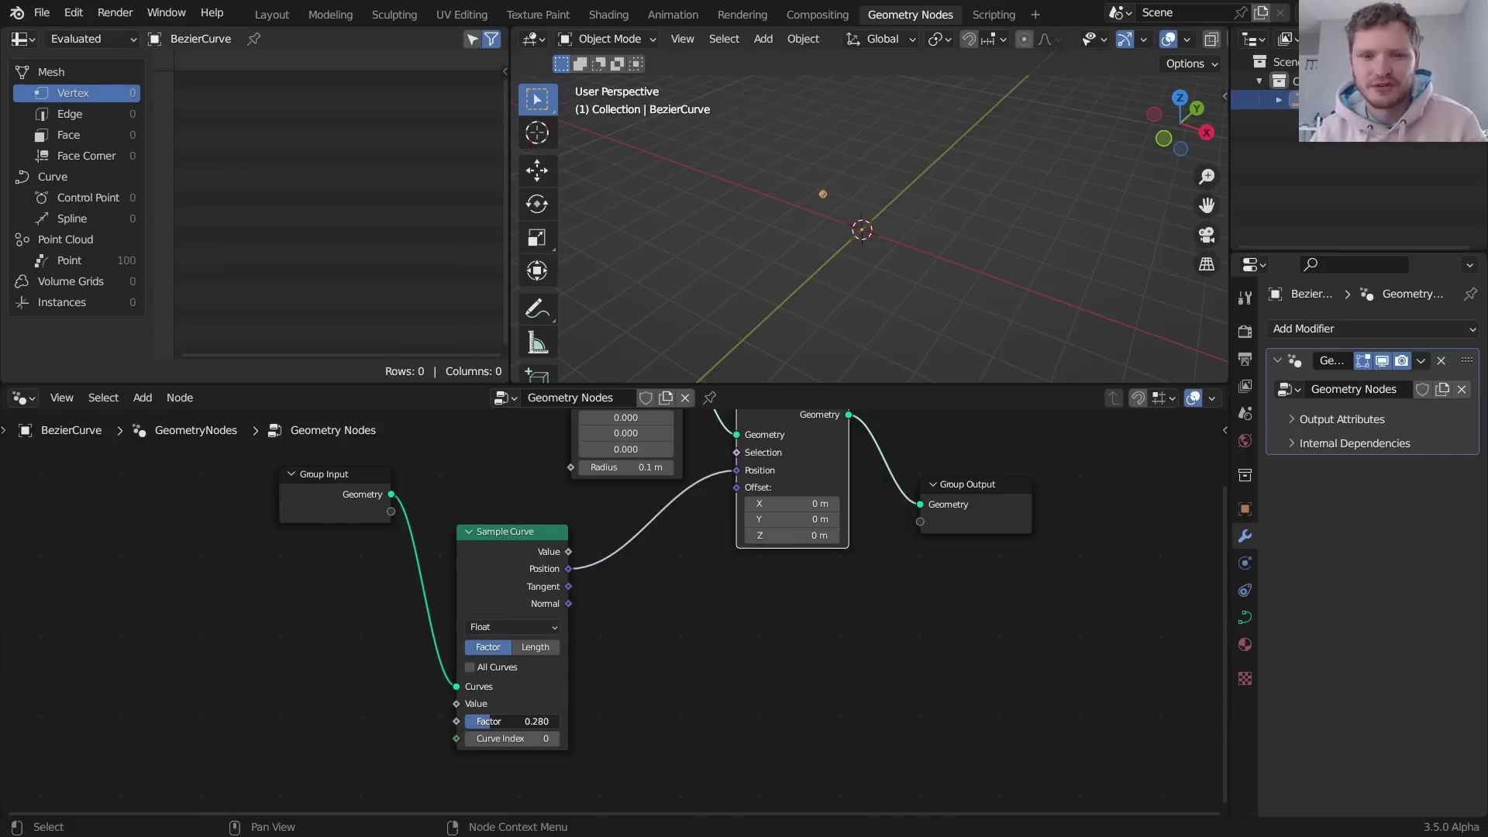
{"action": "mouse_move", "coordinate": [491, 721]}
{"action": "left_mouse_down"}
{"action": "mouse_move", "coordinate": [543, 722]}
{"action": "mouse_move", "coordinate": [487, 721]}
{"action": "left_mouse_up"}
- Add a Spline Parameter node with its Factor output driving the Sample Curve node's Factor
{"action": "middle_click_drag", "start_coordinate": [422, 735], "coordinate": [542, 700]}
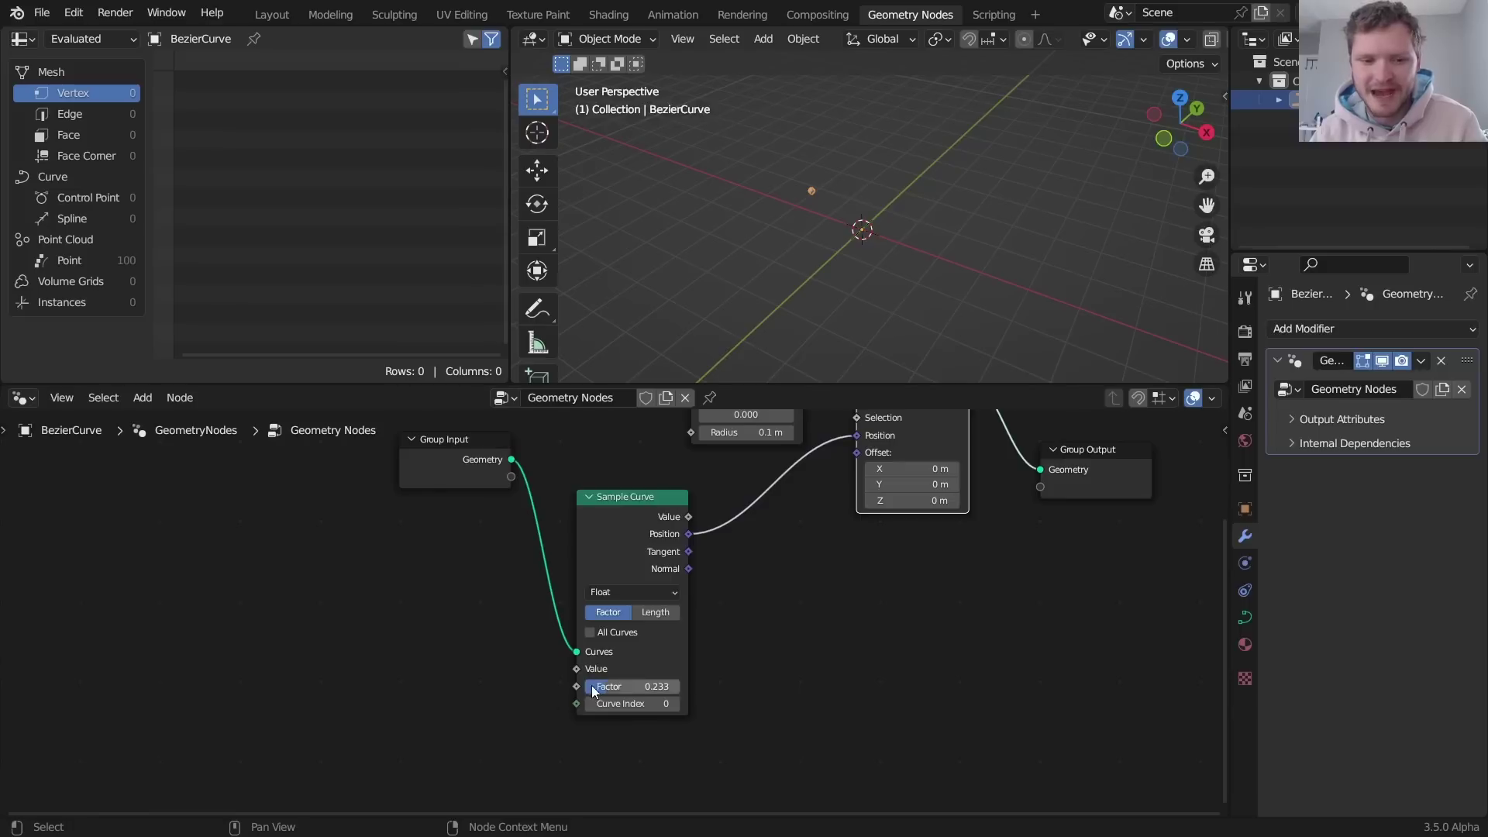
{"action": "left_click_drag", "start_coordinate": [577, 687], "coordinate": [190, 602]}
{"action": "type", "text": "spllin"}
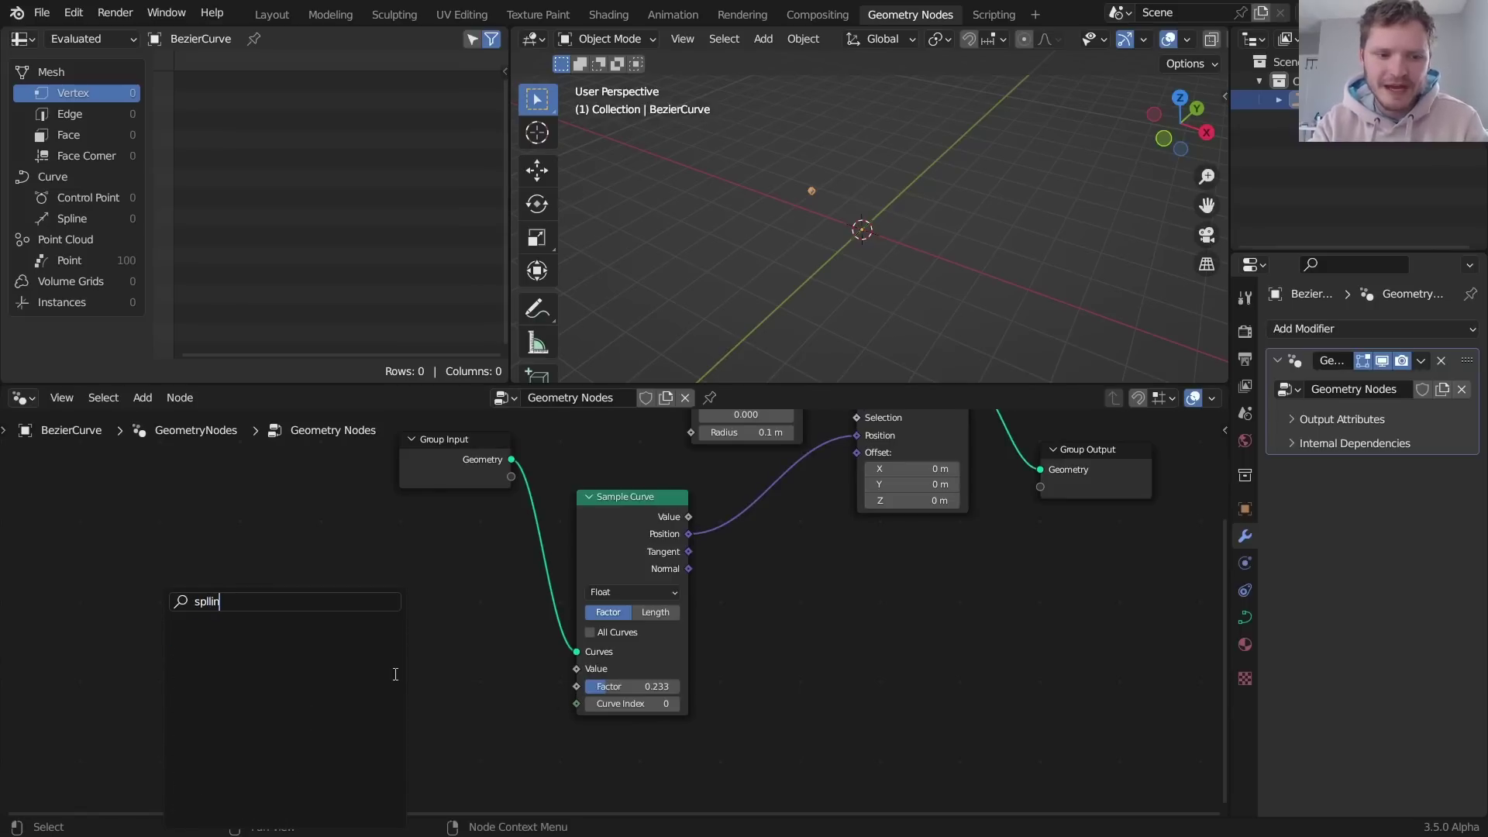
{"action": "key", "text": "BackSpace"}
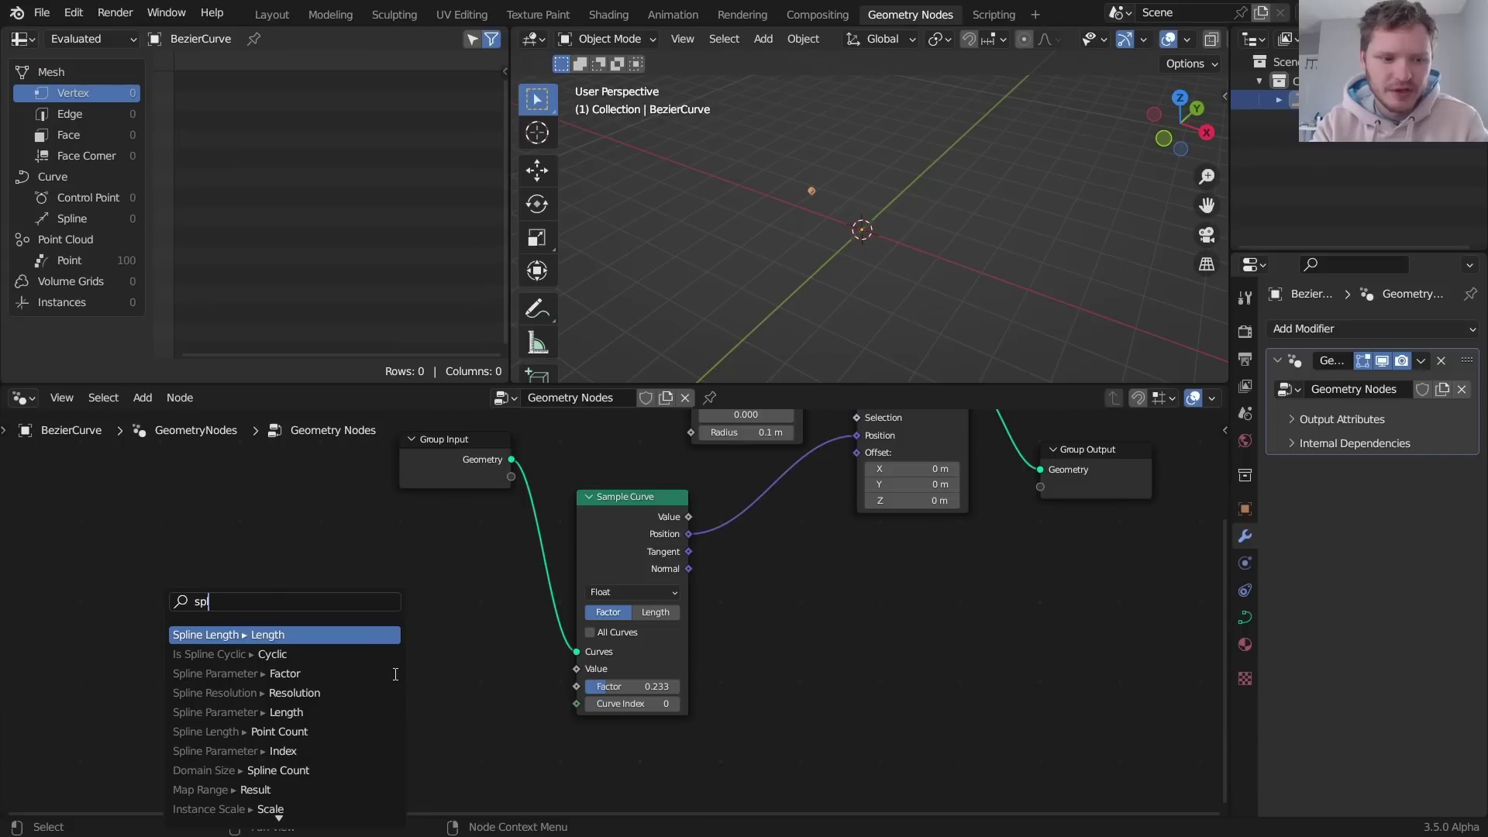
{"action": "type", "text": "lne par"}
{"action": "key", "text": "Return"}
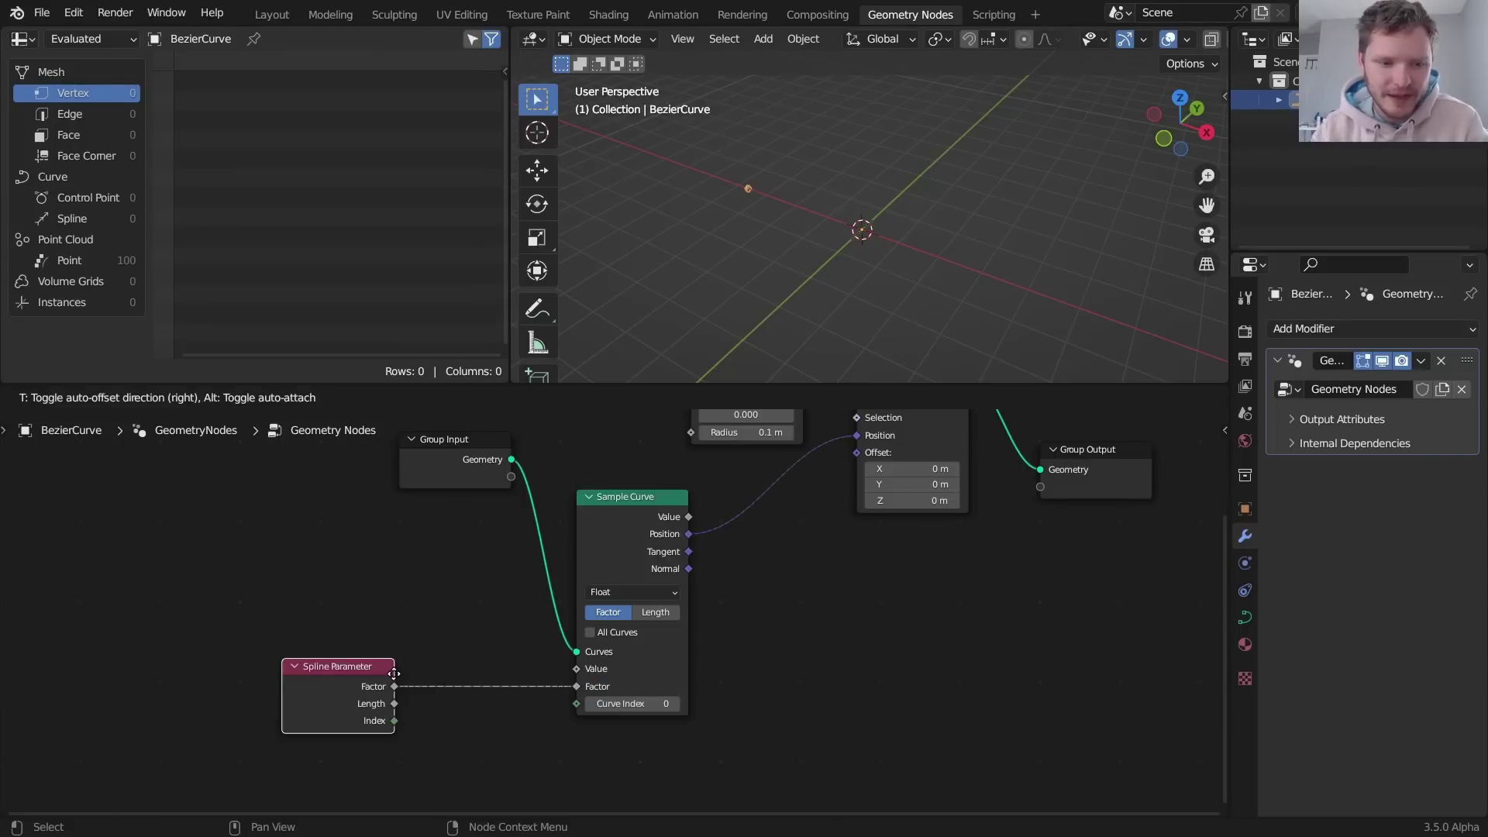
{"action": "left_click", "coordinate": [284, 665]}
- Insert an Add Math node between Spline Parameter and Sample Curve's Factor, with its second value at about -0.190
{"action": "middle_click_drag", "start_coordinate": [362, 652], "coordinate": [404, 624]}
{"action": "key", "text": "shift+a"}
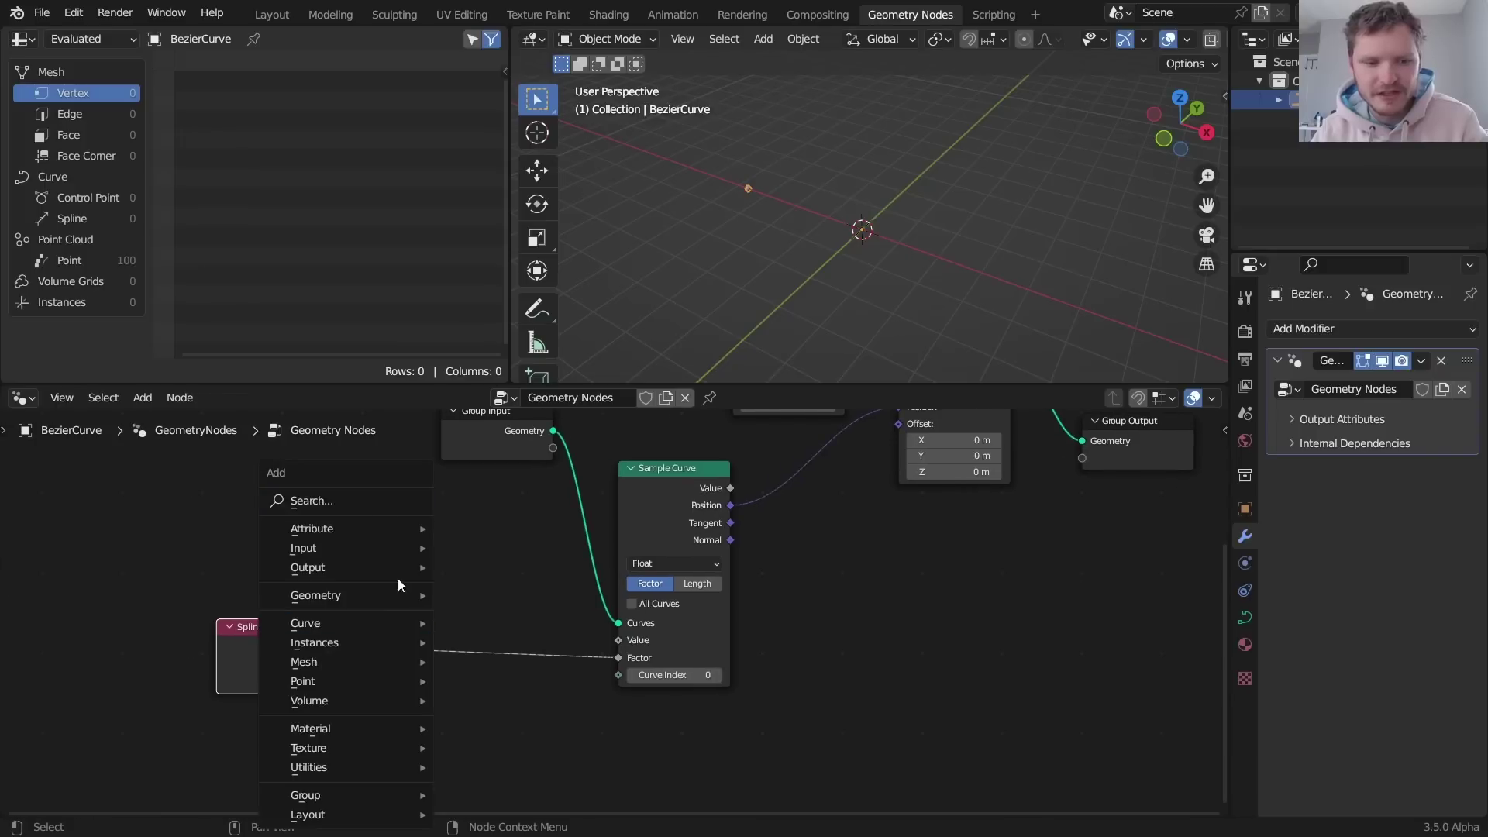
{"action": "left_click", "coordinate": [354, 499]}
{"action": "type", "text": "math"}
{"action": "left_click", "coordinate": [389, 532]}
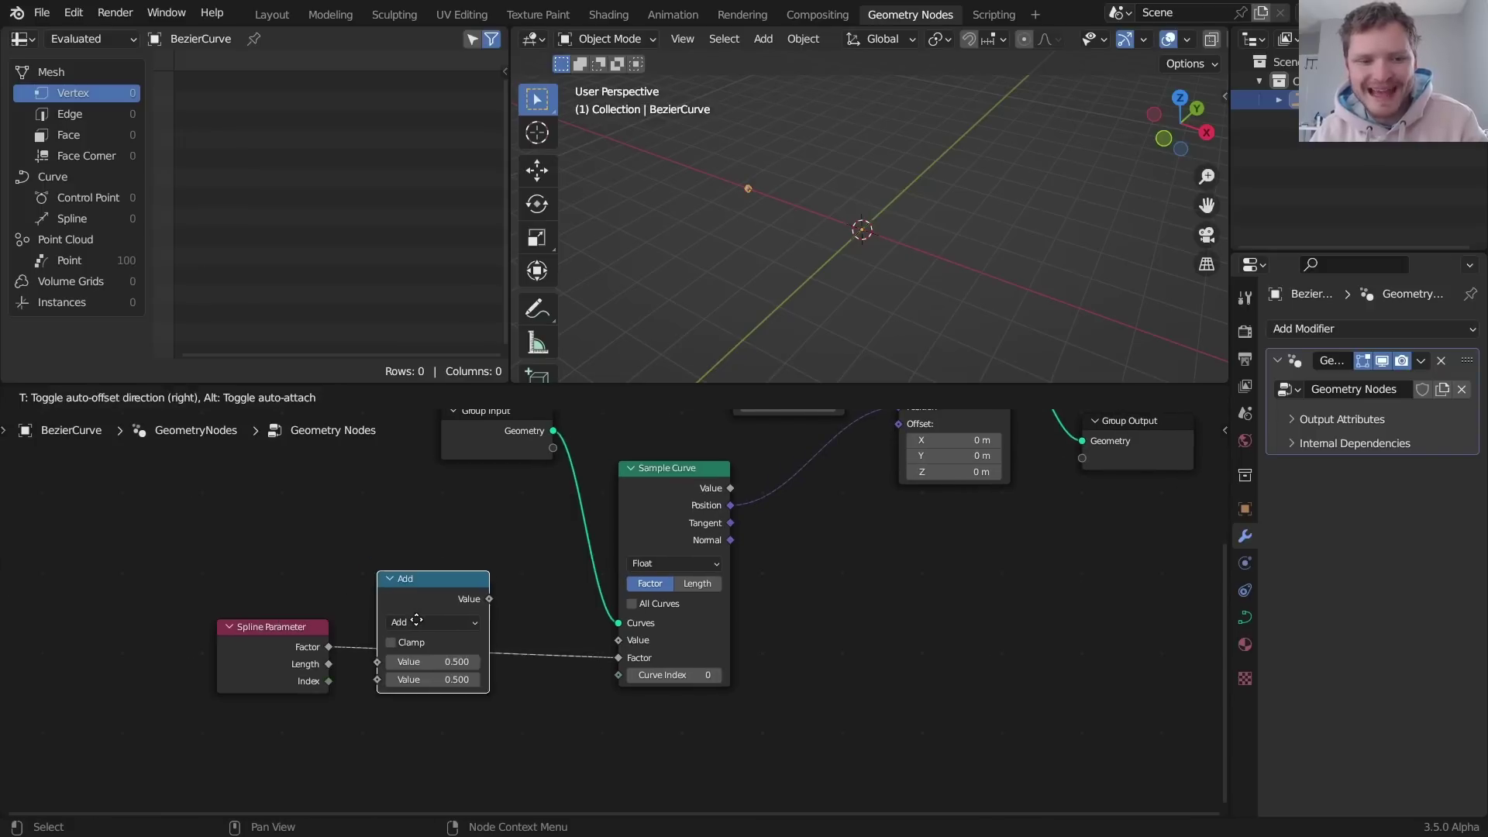
{"action": "left_click", "coordinate": [432, 636]}
{"action": "left_click_drag", "start_coordinate": [445, 693], "coordinate": [465, 694], "text": "shift"}
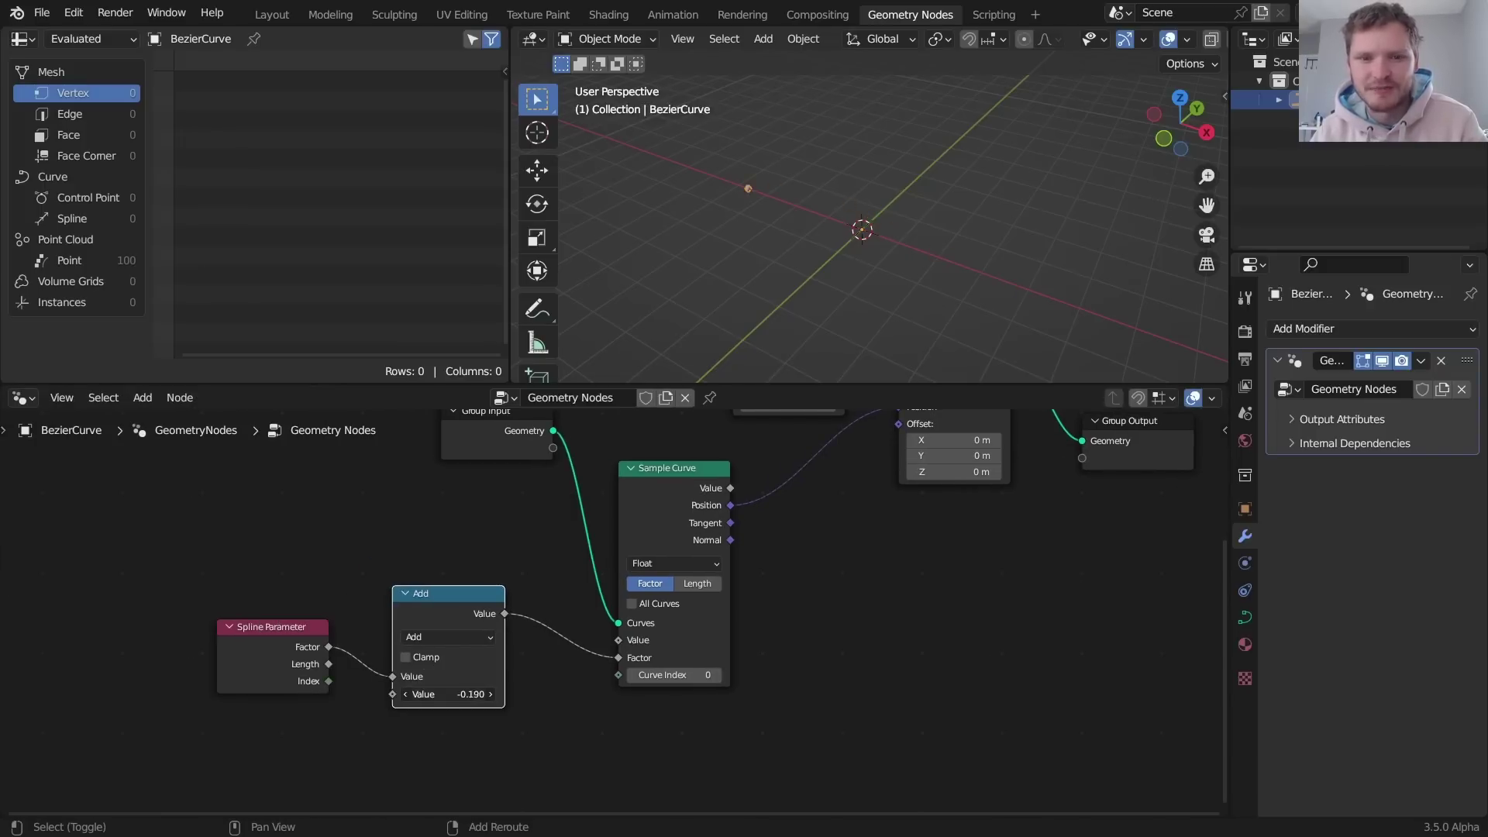
- Add a Random Value node with its Value output driving the Add node's second Value input
{"action": "middle_click_drag", "start_coordinate": [486, 697], "coordinate": [670, 645]}
{"action": "left_click_drag", "start_coordinate": [576, 641], "coordinate": [493, 705]}
{"action": "type", "text": "rando"}
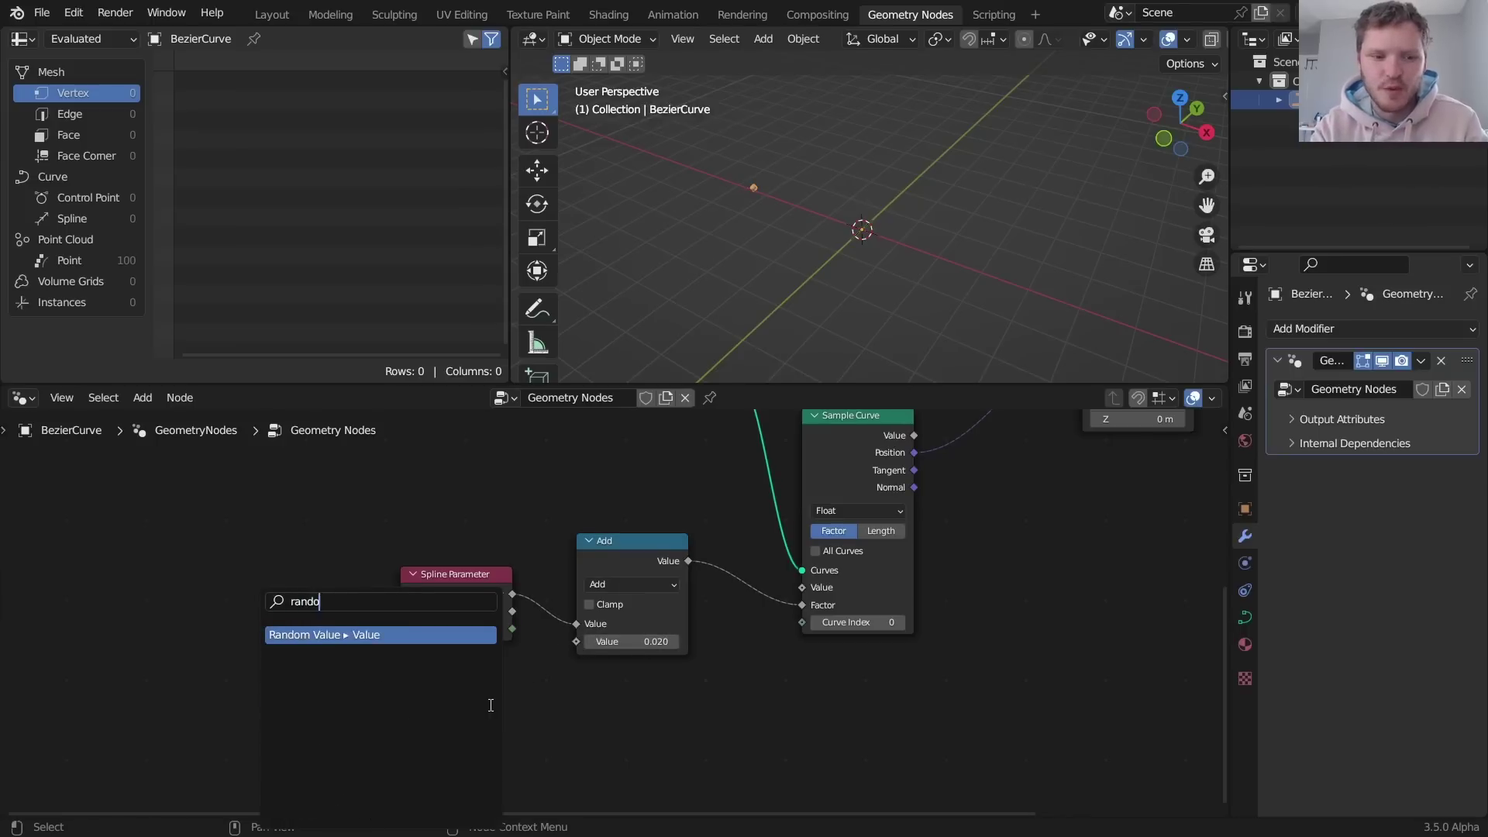
{"action": "key", "text": "Return"}
{"action": "left_click", "coordinate": [490, 689]}
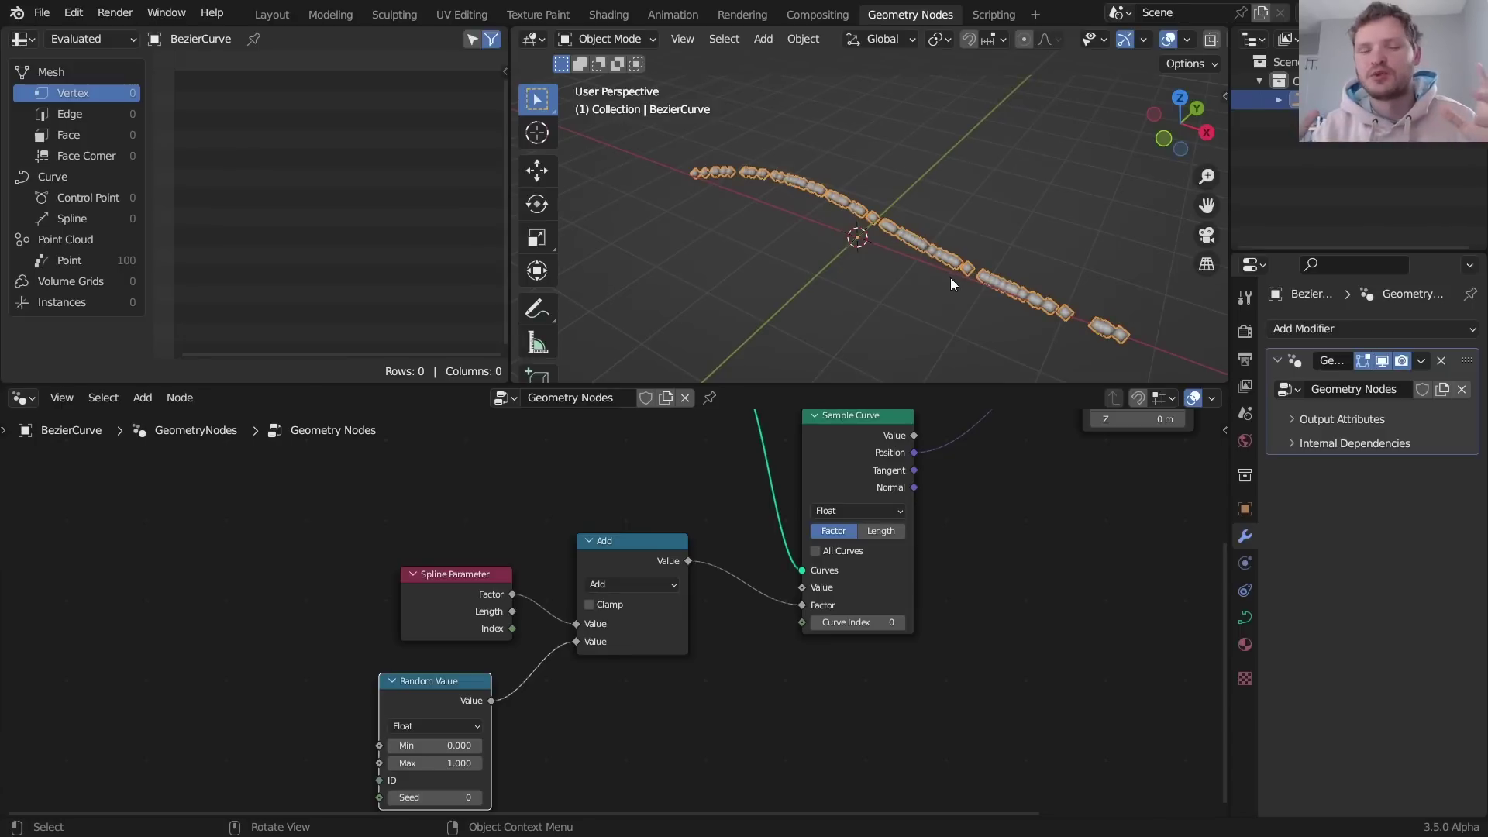
{"action": "scroll", "coordinate": [849, 207], "scroll_direction": "down", "scroll_amount": 1}
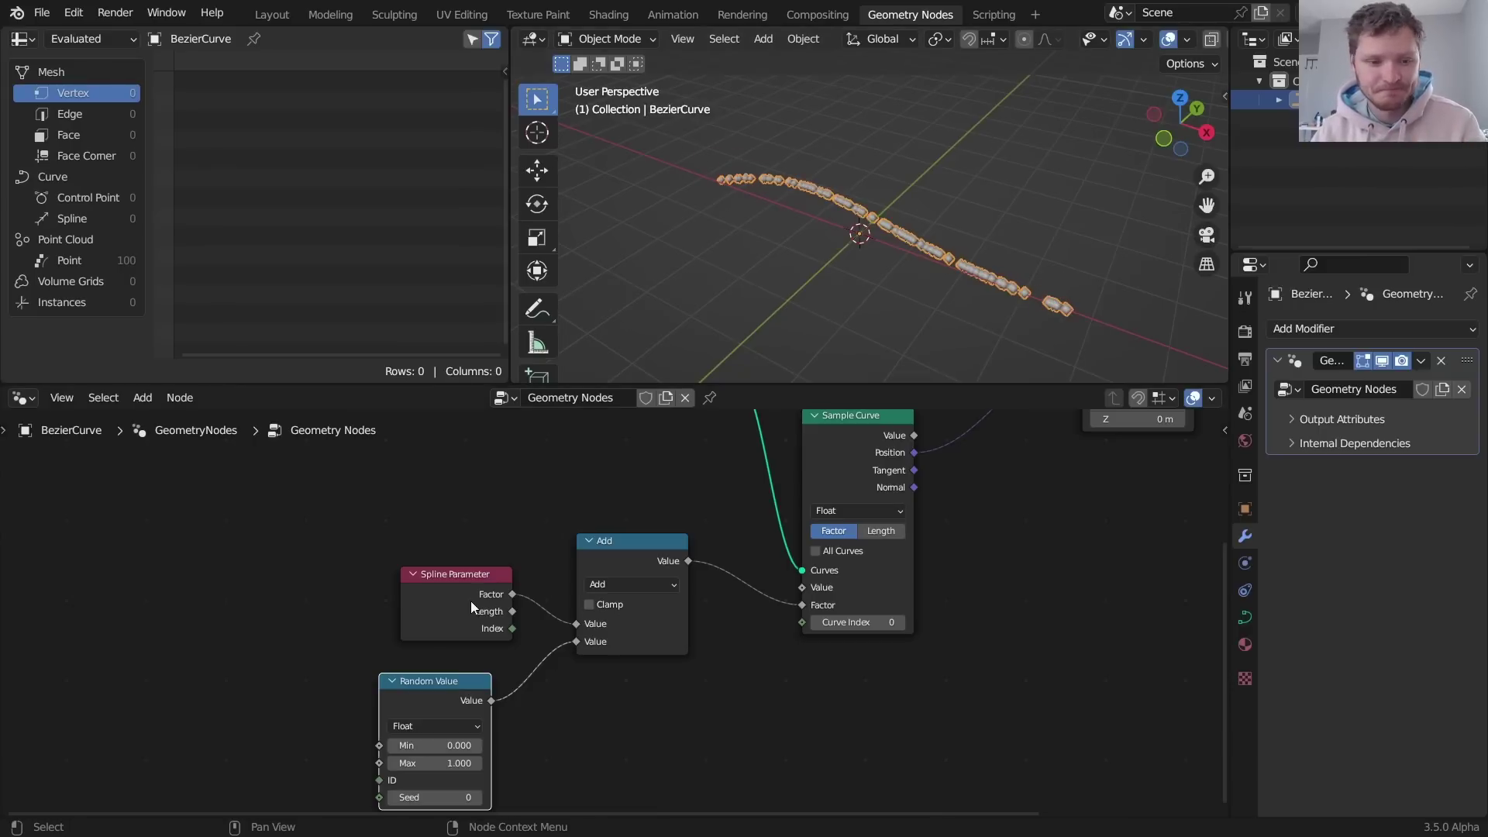
- Space out the left-hand nodes and insert a duplicate of the Add node between the original and Sample Curve's Factor
{"action": "left_click_drag", "start_coordinate": [471, 602], "coordinate": [384, 584]}
{"action": "left_click_drag", "start_coordinate": [430, 684], "coordinate": [375, 667]}
{"action": "left_click_drag", "start_coordinate": [668, 562], "coordinate": [616, 561]}
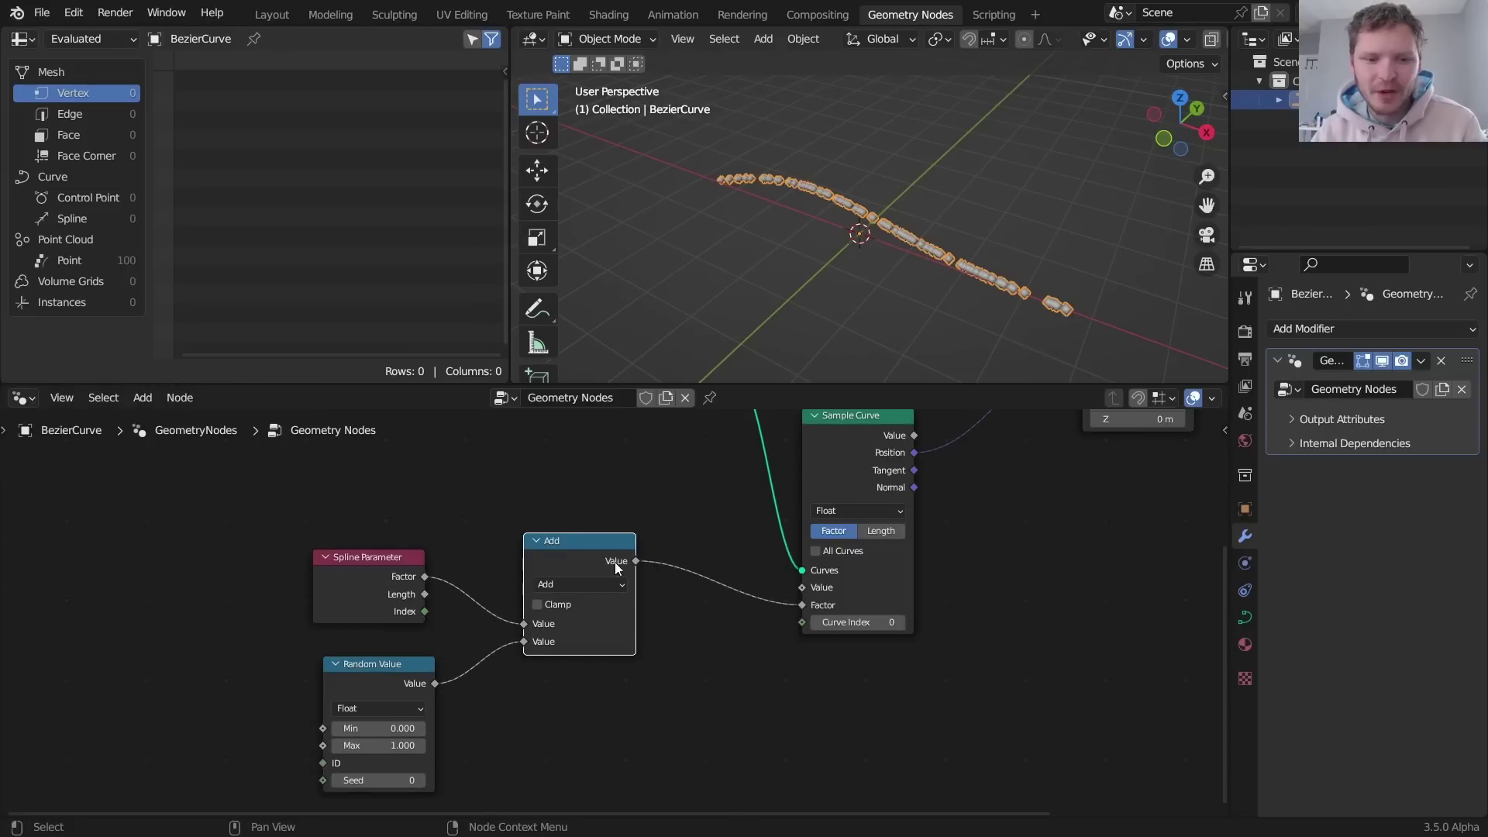
{"action": "key", "text": "shift+d"}
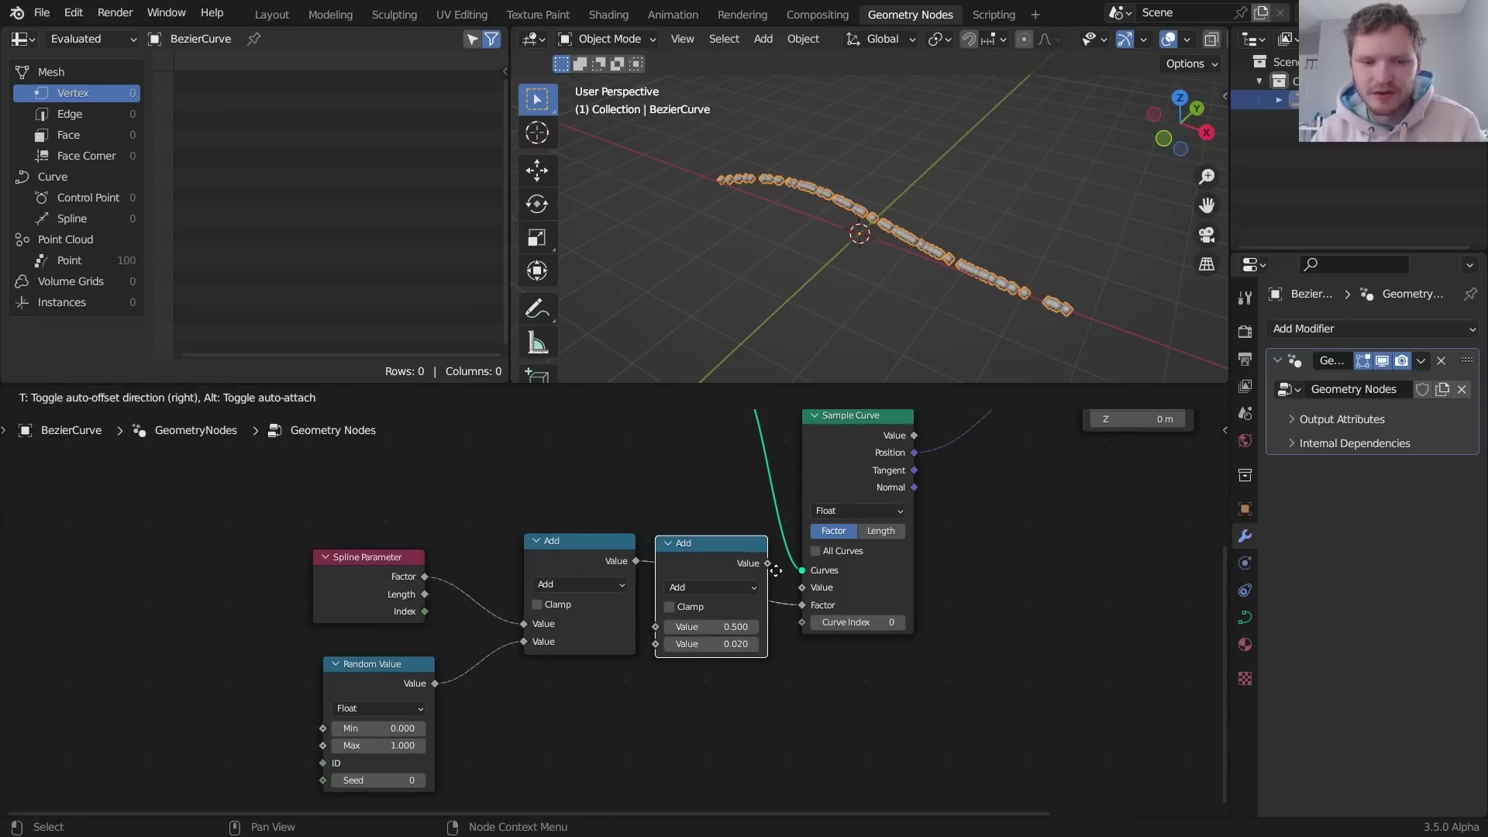
{"action": "left_click", "coordinate": [719, 566]}
{"action": "middle_click_drag", "start_coordinate": [719, 572], "coordinate": [766, 595]}
- Add a Scene Time node with its Seconds output driving the second Add node's second Value input
{"action": "key", "text": "shift+a"}
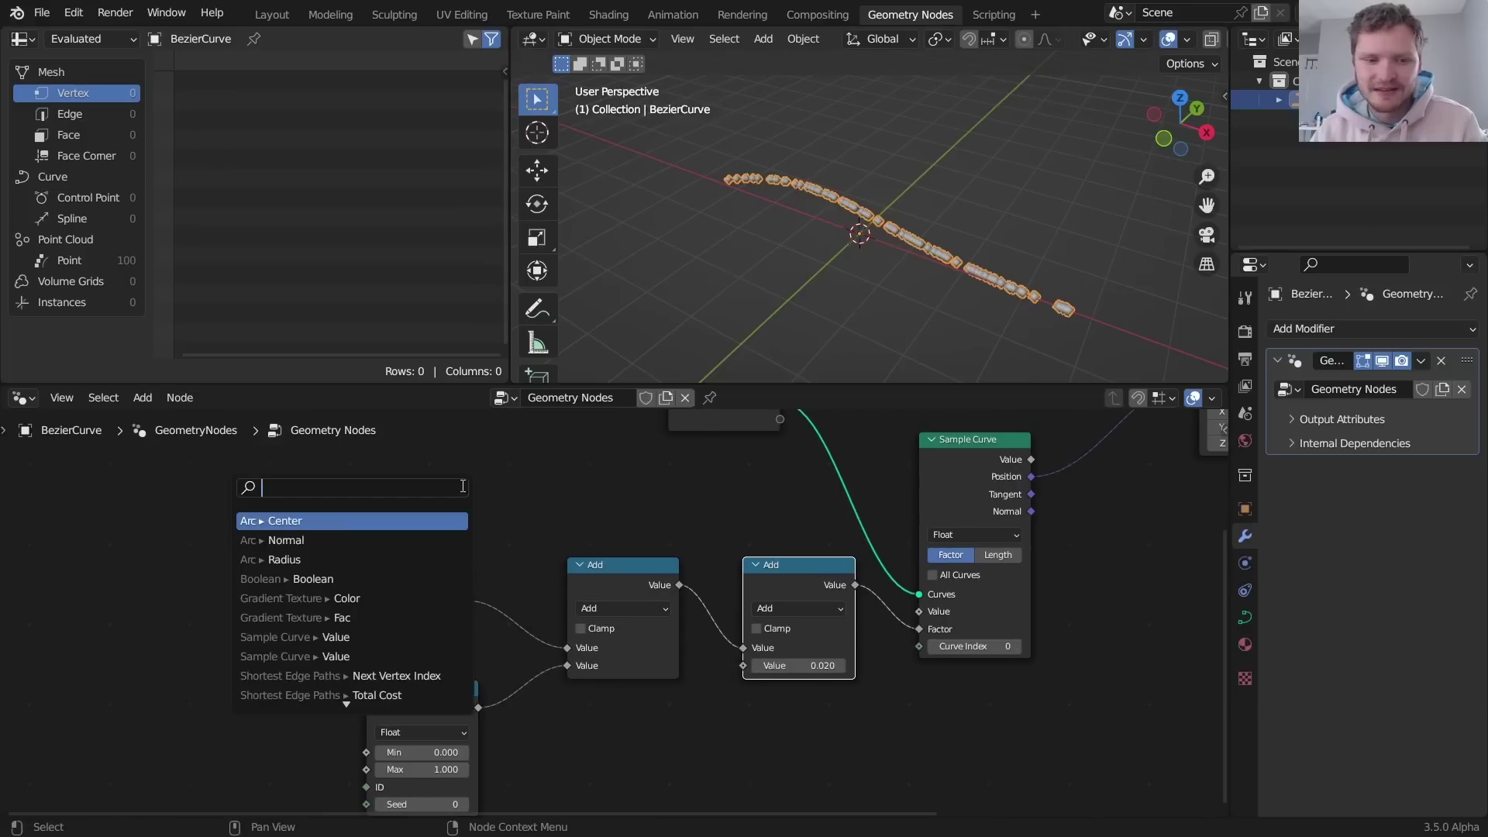
{"action": "type", "text": "time"}
{"action": "key", "text": "Return"}
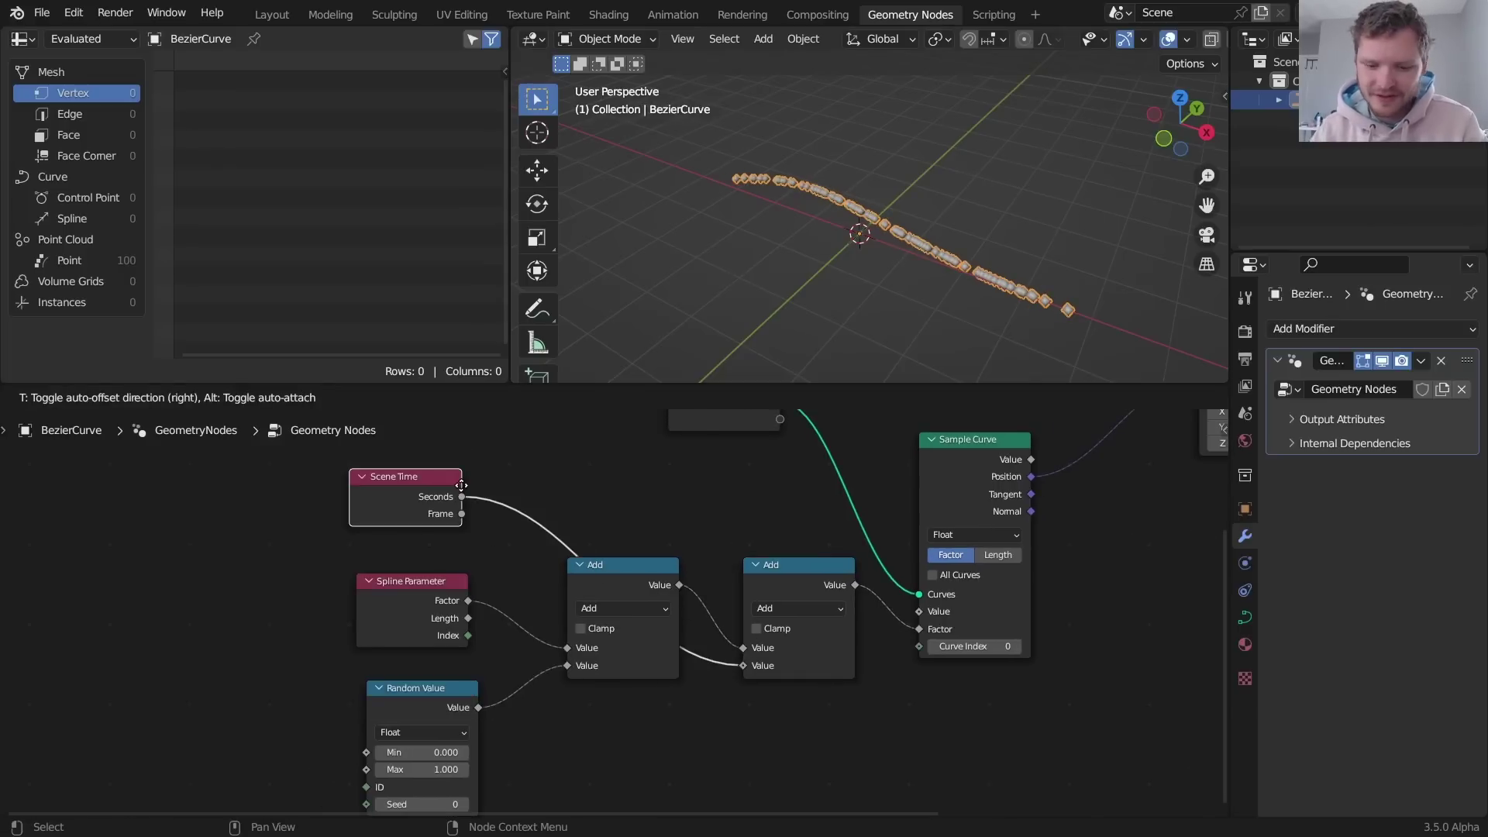
{"action": "left_click", "coordinate": [461, 485]}
- Play the animation to check the points' movement along the curve, and return to the first frame
{"action": "key", "text": "space"}
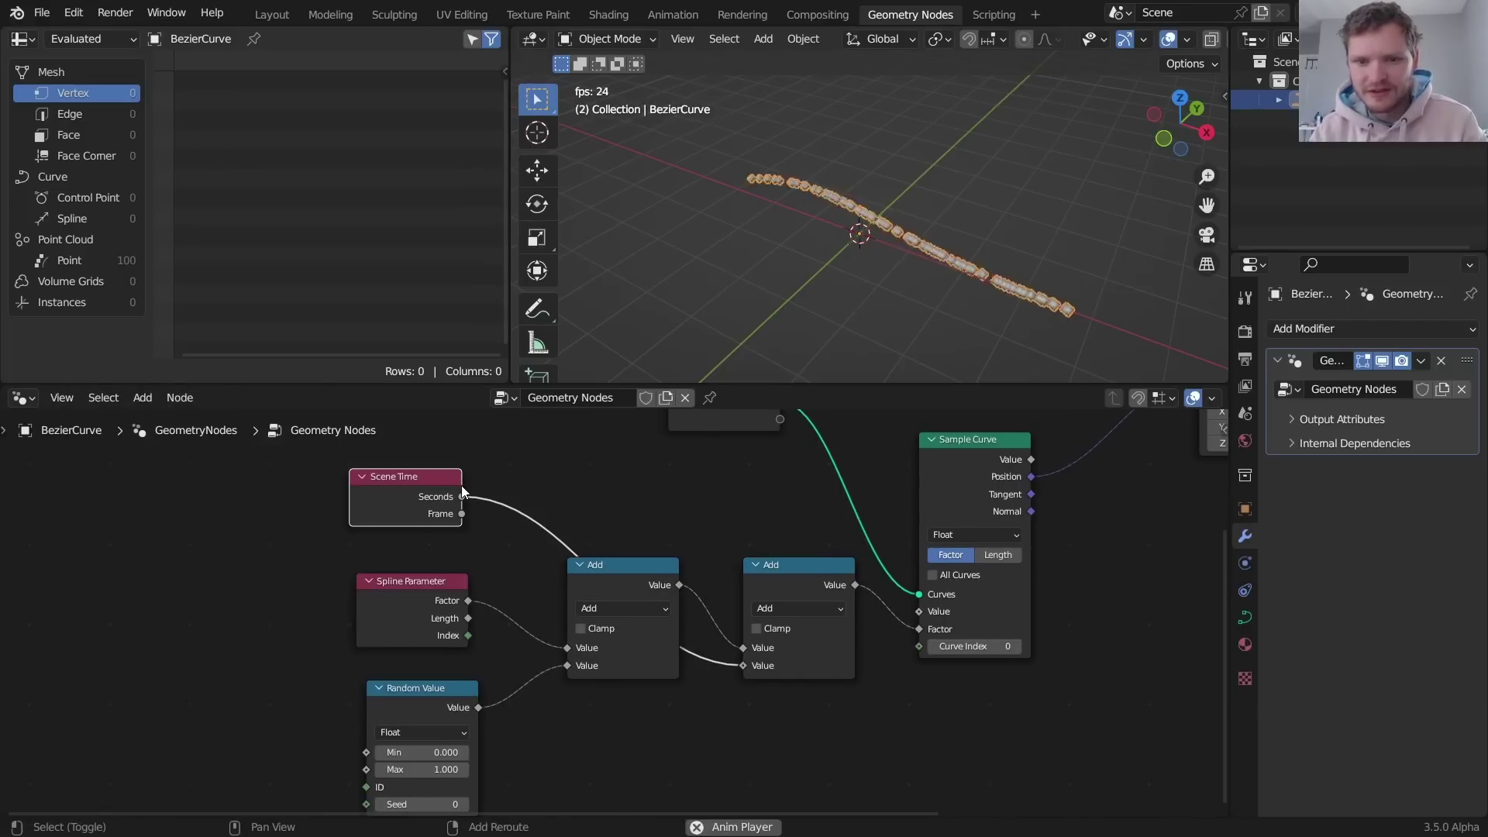
{"action": "key", "text": "Escape"}
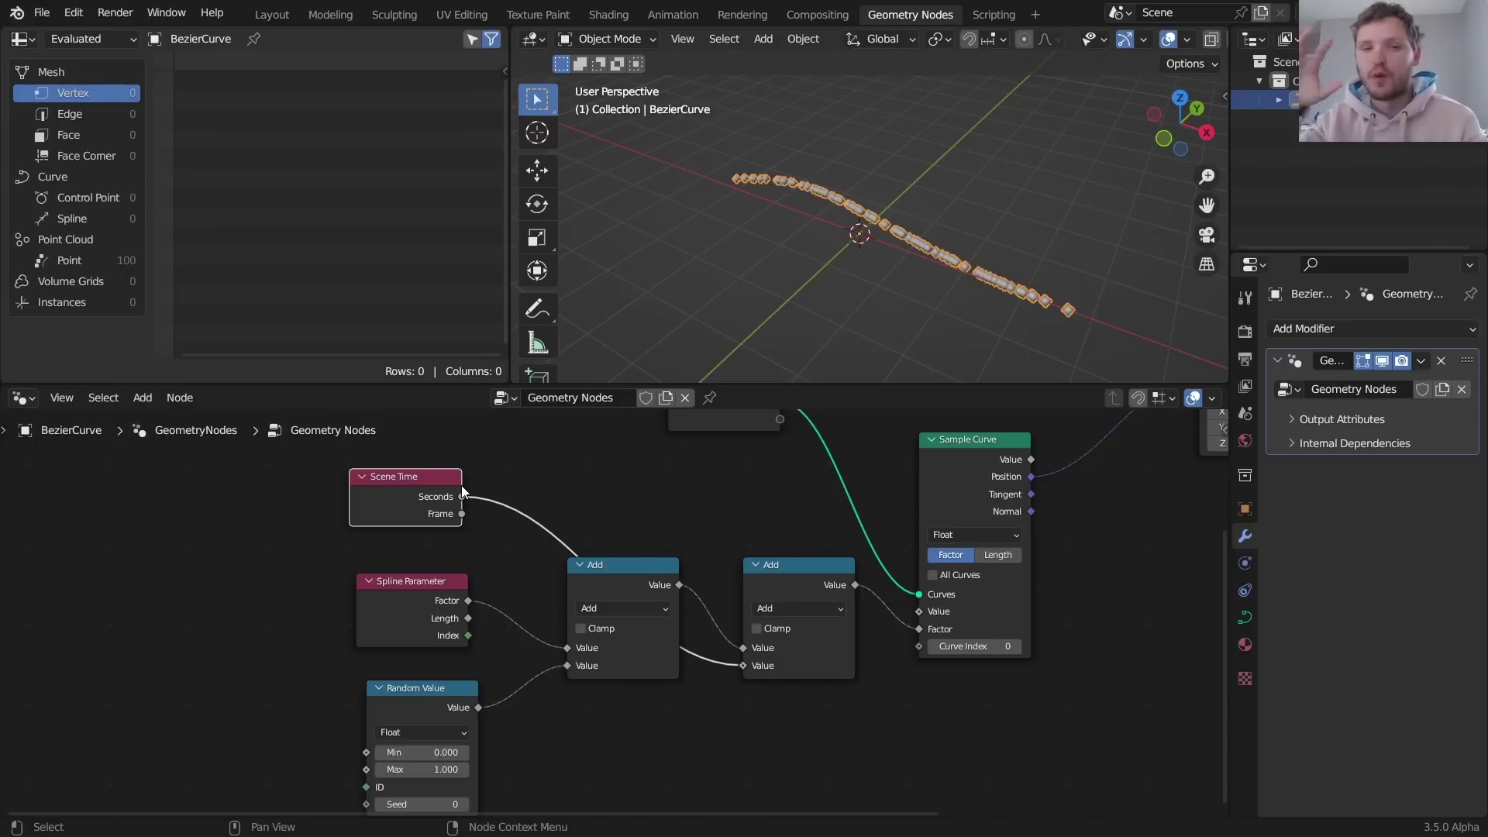
{"action": "key", "text": "space"}
{"action": "key", "text": "space"}
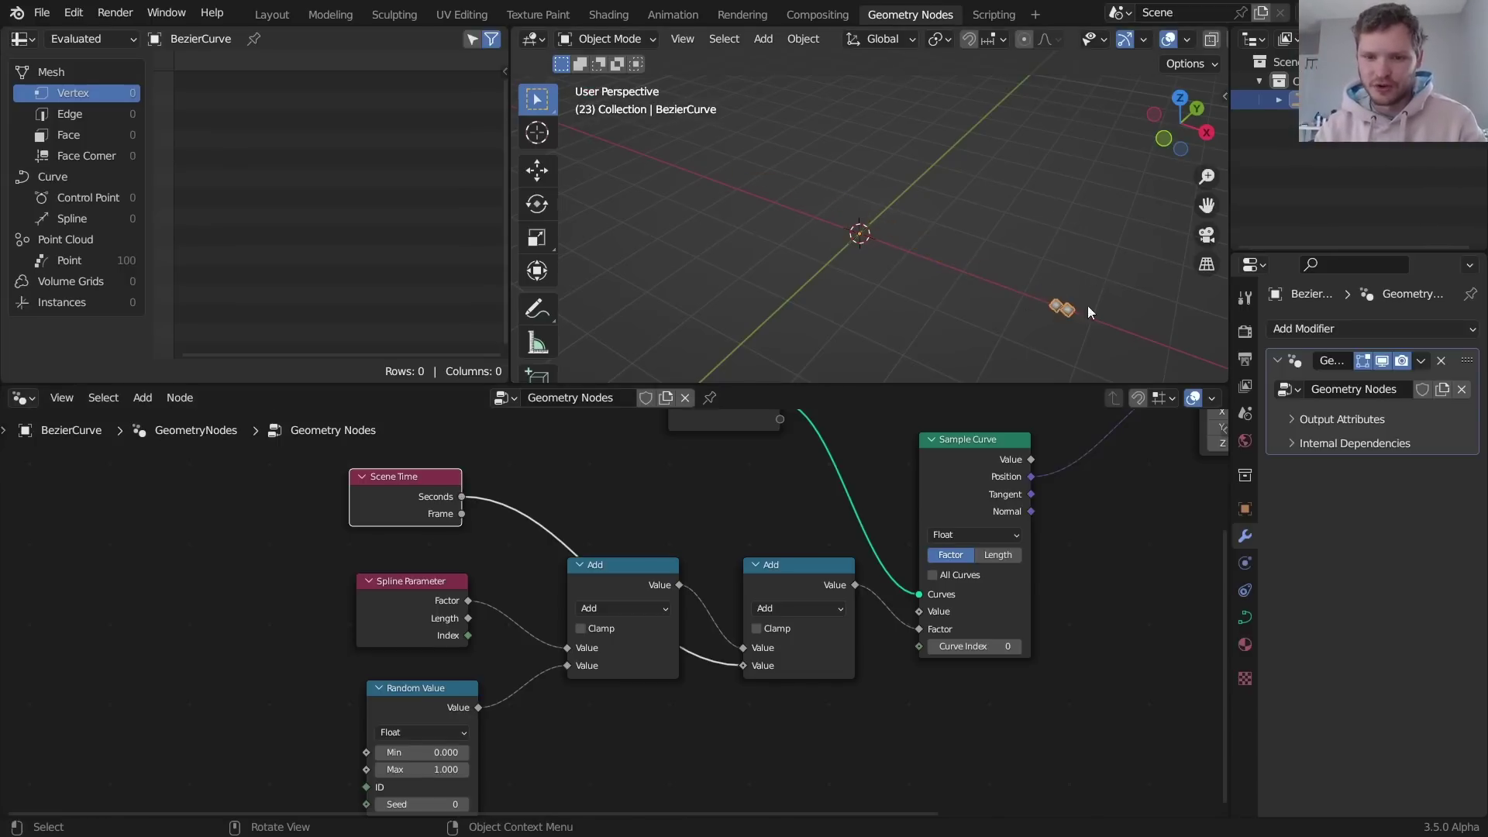
{"action": "key", "text": "shift+Left"}
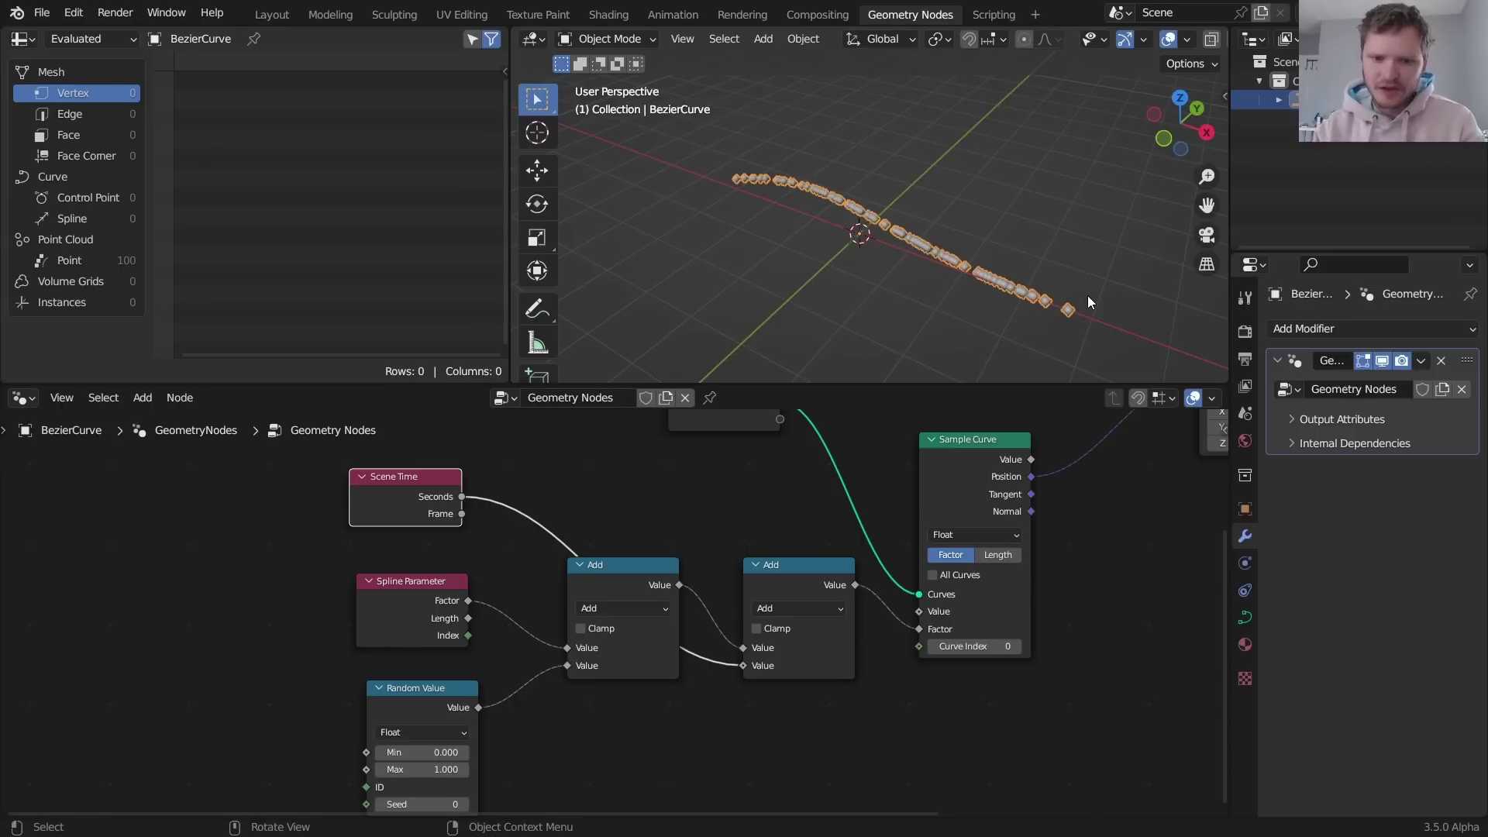
- Insert a duplicated Math node set to Fraction between the second Add node and Sample Curve's Factor
{"action": "left_click_drag", "start_coordinate": [945, 498], "coordinate": [1046, 492]}
{"action": "left_click", "coordinate": [826, 581]}
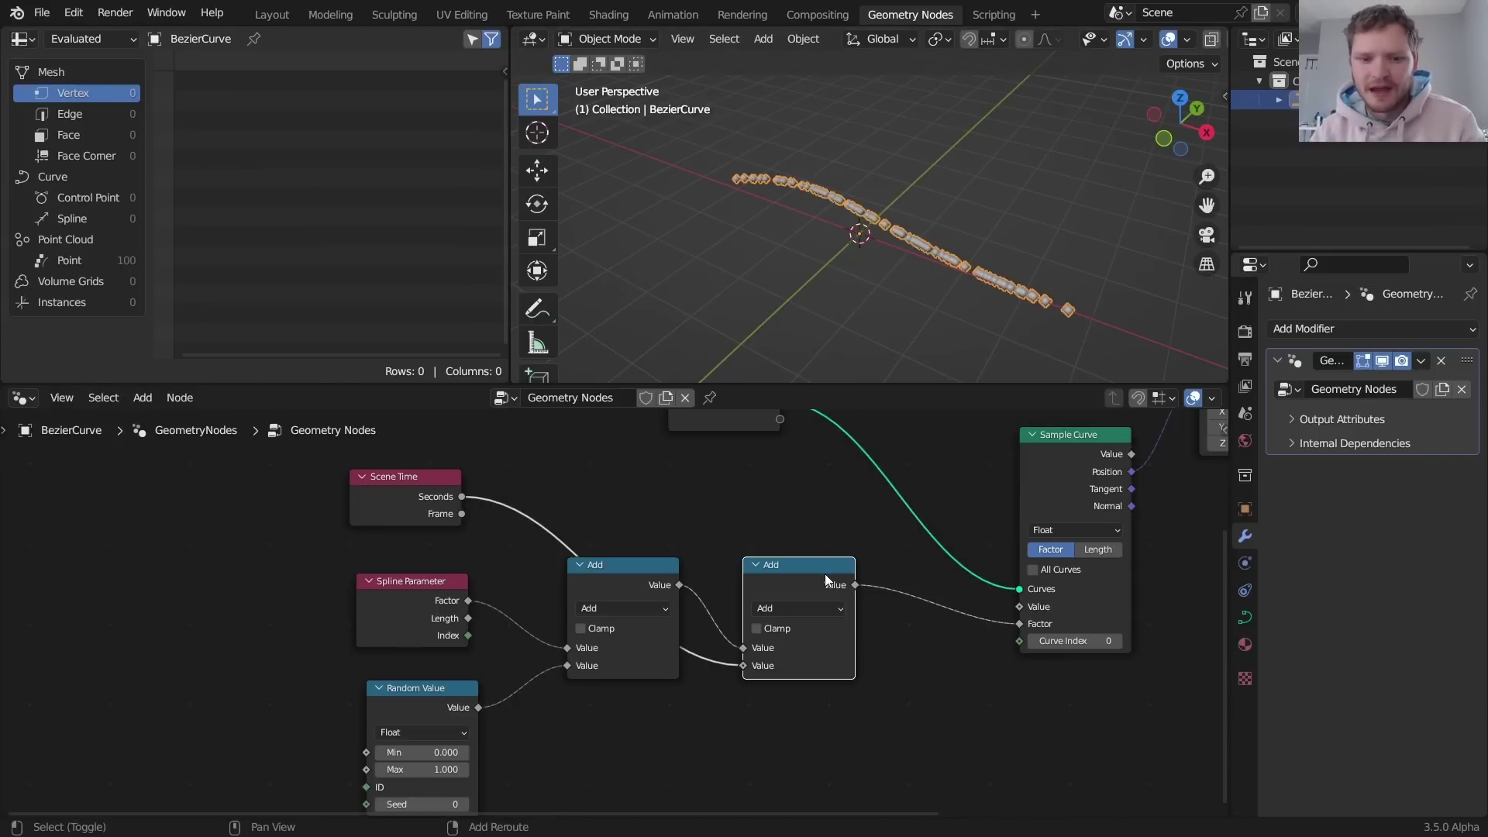
{"action": "key", "text": "shift+d"}
{"action": "left_click", "coordinate": [918, 595]}
{"action": "left_click", "coordinate": [970, 630]}
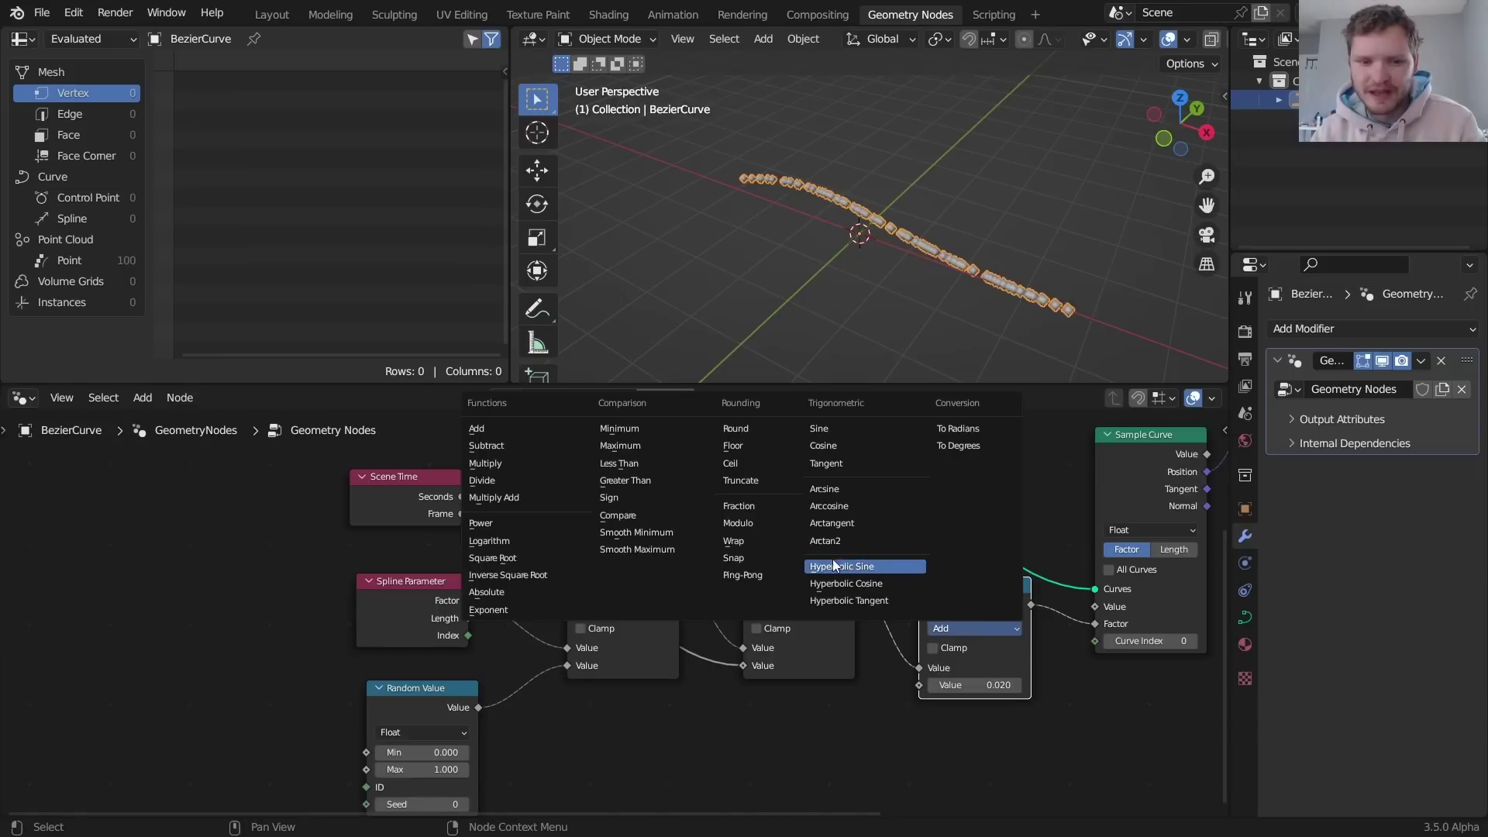
{"action": "left_click", "coordinate": [746, 510]}
- Play the animation with the Fraction node in place and examine the points along the curve from above
{"action": "key", "text": "space"}
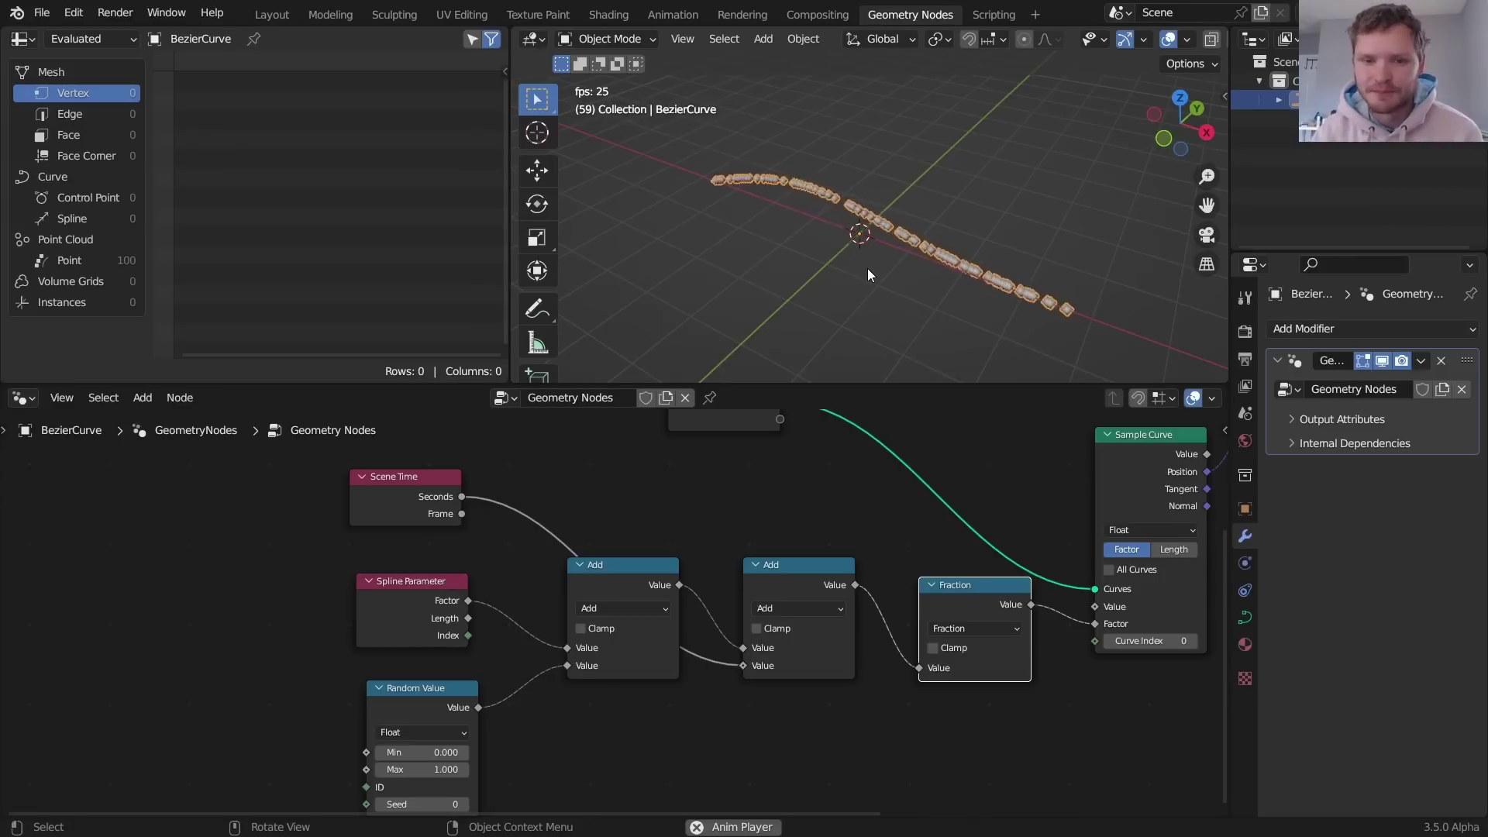
{"action": "key", "text": "space"}
{"action": "key", "text": "space"}
{"action": "key", "text": "space"}
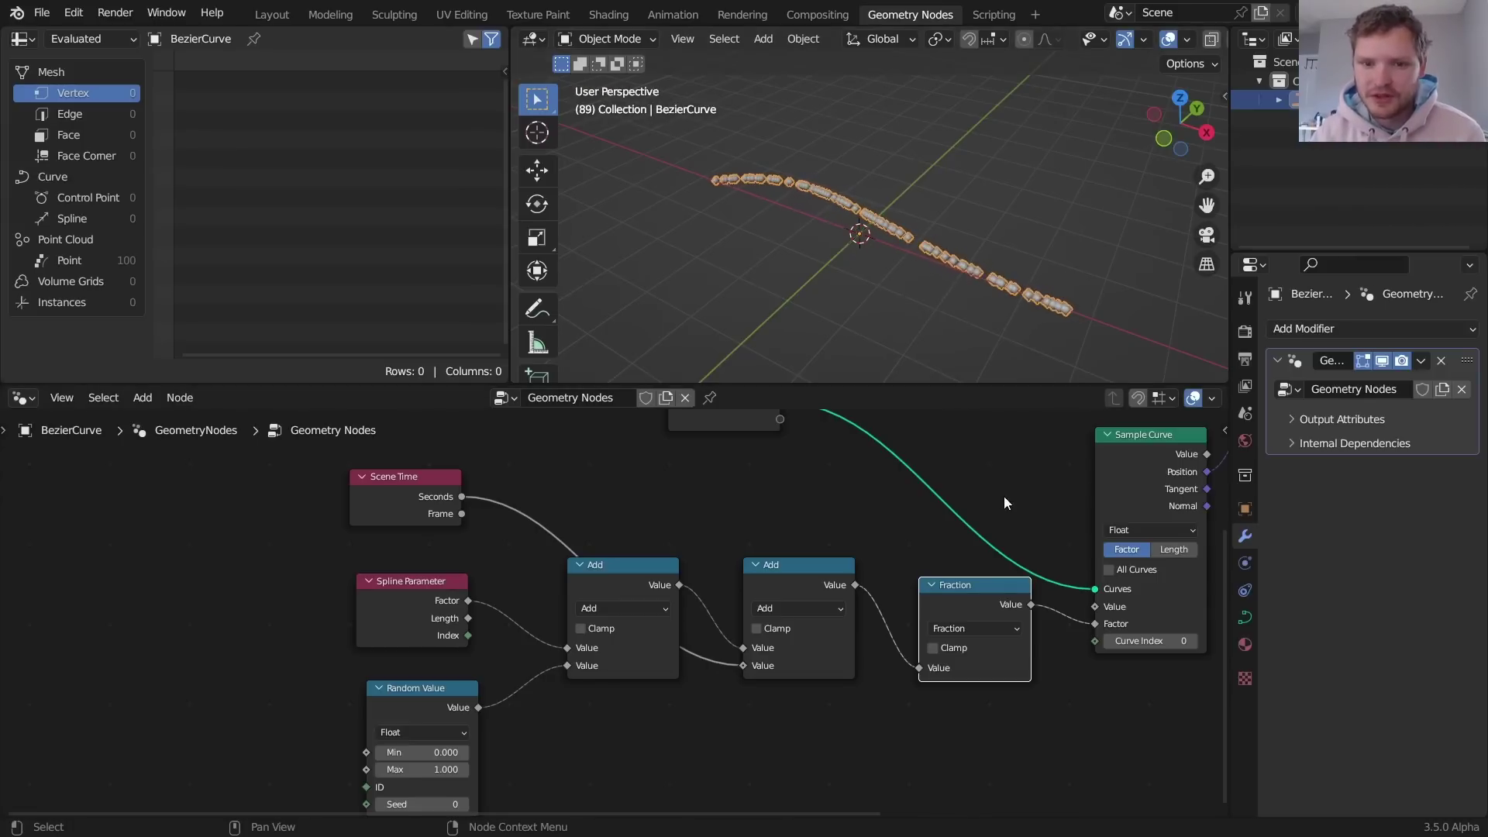
{"action": "scroll", "coordinate": [984, 485], "scroll_direction": "down", "scroll_amount": 1}
{"action": "middle_click_drag", "start_coordinate": [955, 310], "coordinate": [1045, 240]}
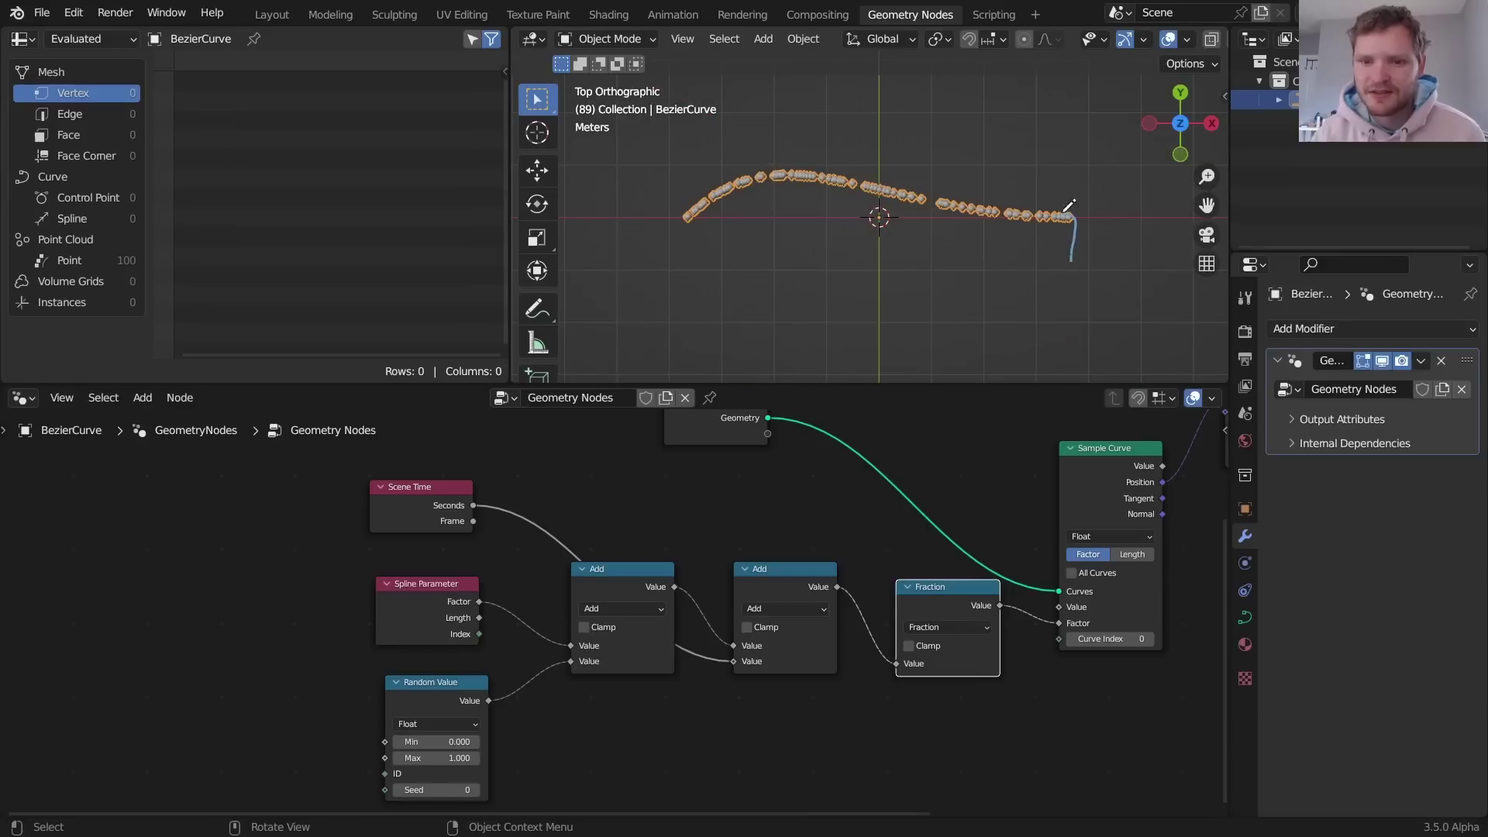
{"action": "mouse_move", "coordinate": [944, 205]}
{"action": "left_mouse_down"}
{"action": "mouse_move", "coordinate": [762, 182]}
{"action": "mouse_move", "coordinate": [692, 227]}
{"action": "mouse_move", "coordinate": [1018, 249]}
{"action": "mouse_move", "coordinate": [1081, 203]}
{"action": "mouse_move", "coordinate": [810, 247]}
{"action": "mouse_move", "coordinate": [825, 285]}
{"action": "mouse_move", "coordinate": [742, 270]}
{"action": "mouse_move", "coordinate": [972, 168]}
{"action": "mouse_move", "coordinate": [760, 192]}
{"action": "left_mouse_up"}
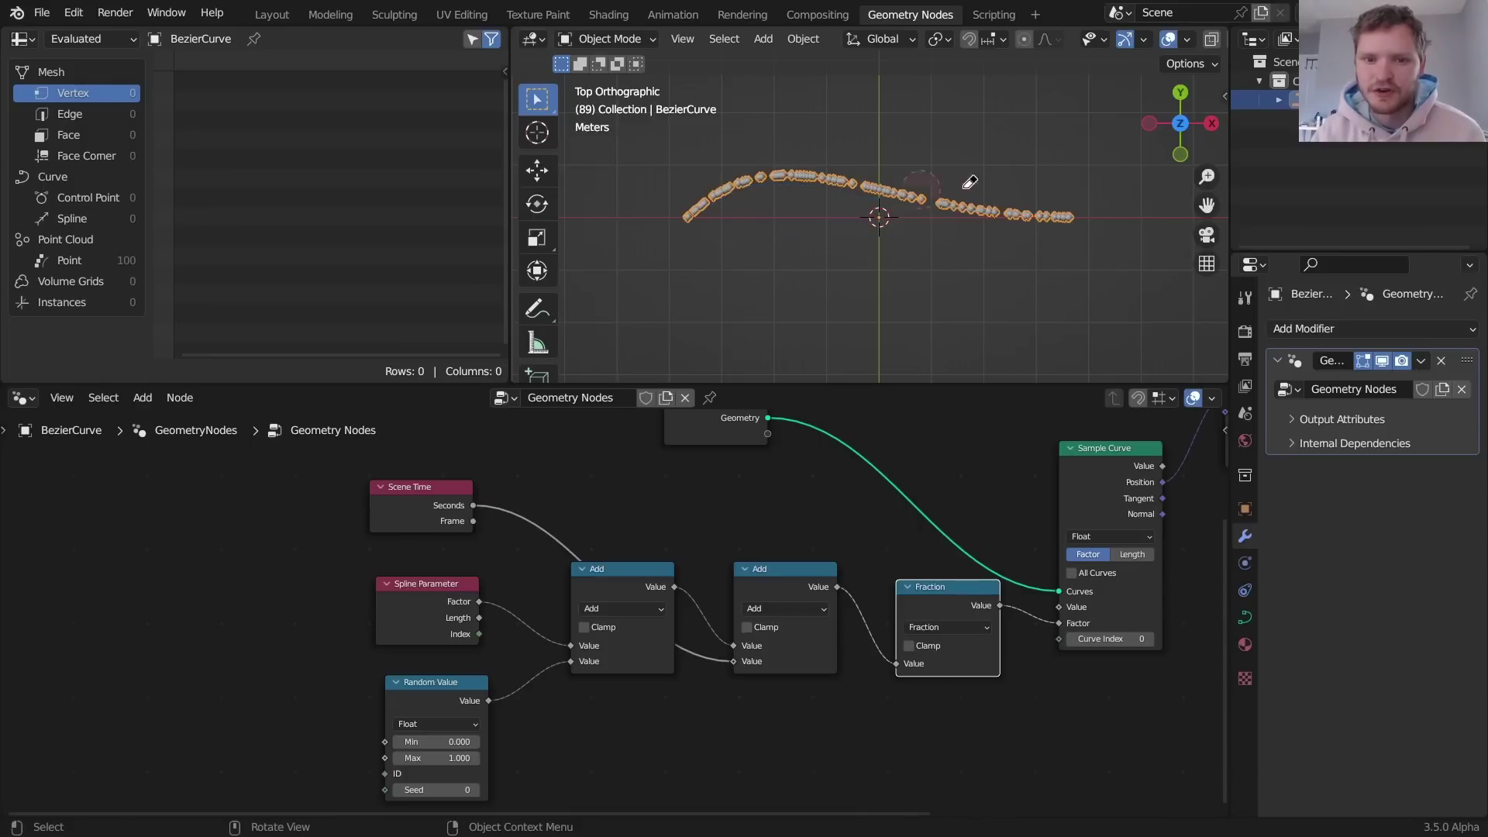
{"action": "middle_click_drag", "start_coordinate": [1010, 525], "coordinate": [997, 486]}
{"action": "middle_click_drag", "start_coordinate": [928, 302], "coordinate": [917, 248]}
- Move Set Position and Group Output away from Sample Curve and connect Sample Curve's Normal output to Set Position's Offset
{"action": "middle_click_drag", "start_coordinate": [1076, 536], "coordinate": [638, 728]}
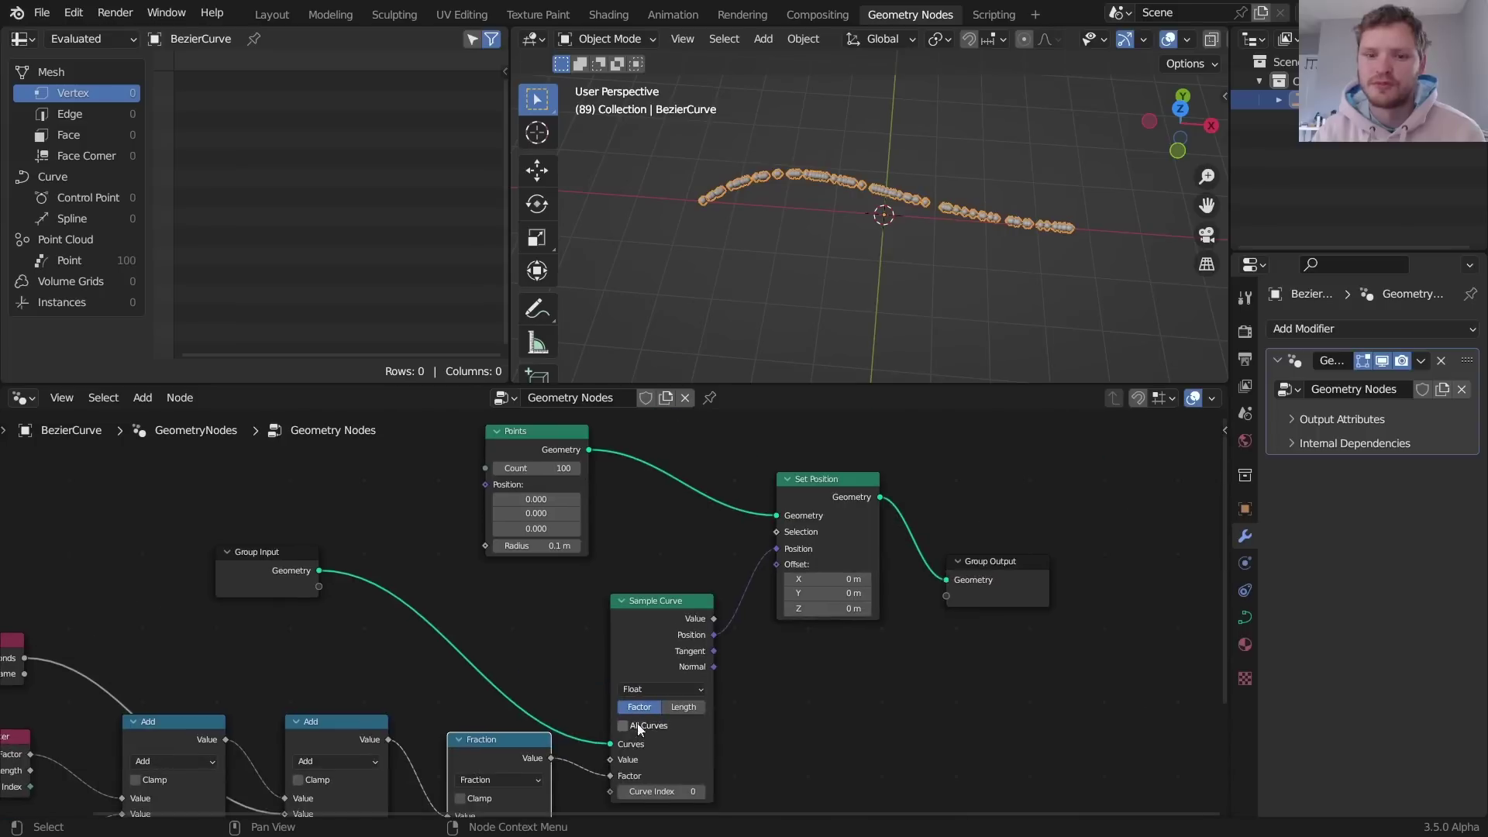
{"action": "left_click_drag", "start_coordinate": [1008, 700], "coordinate": [1009, 560]}
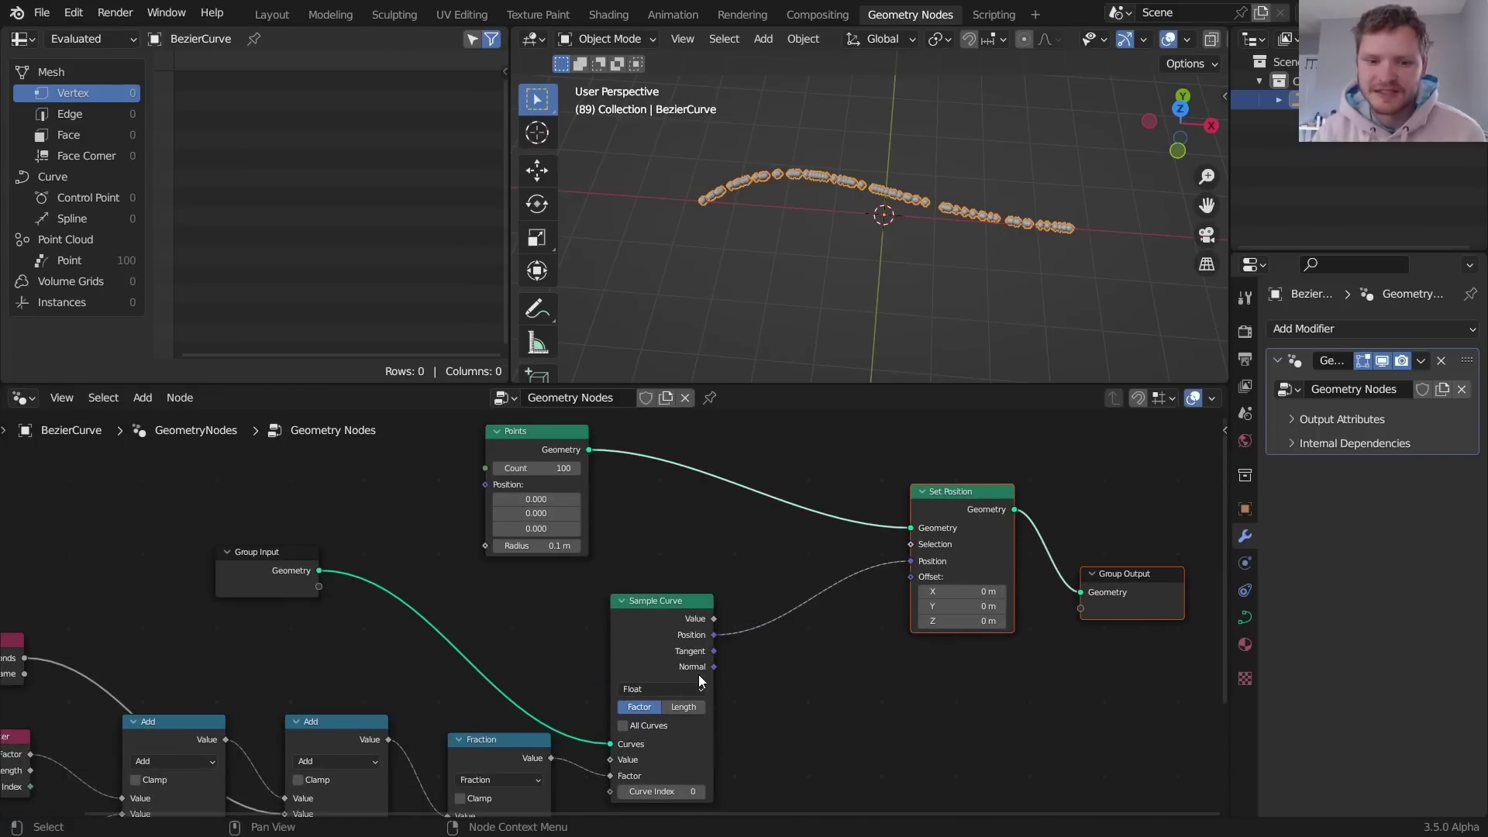
{"action": "left_click_drag", "start_coordinate": [713, 666], "coordinate": [911, 579]}
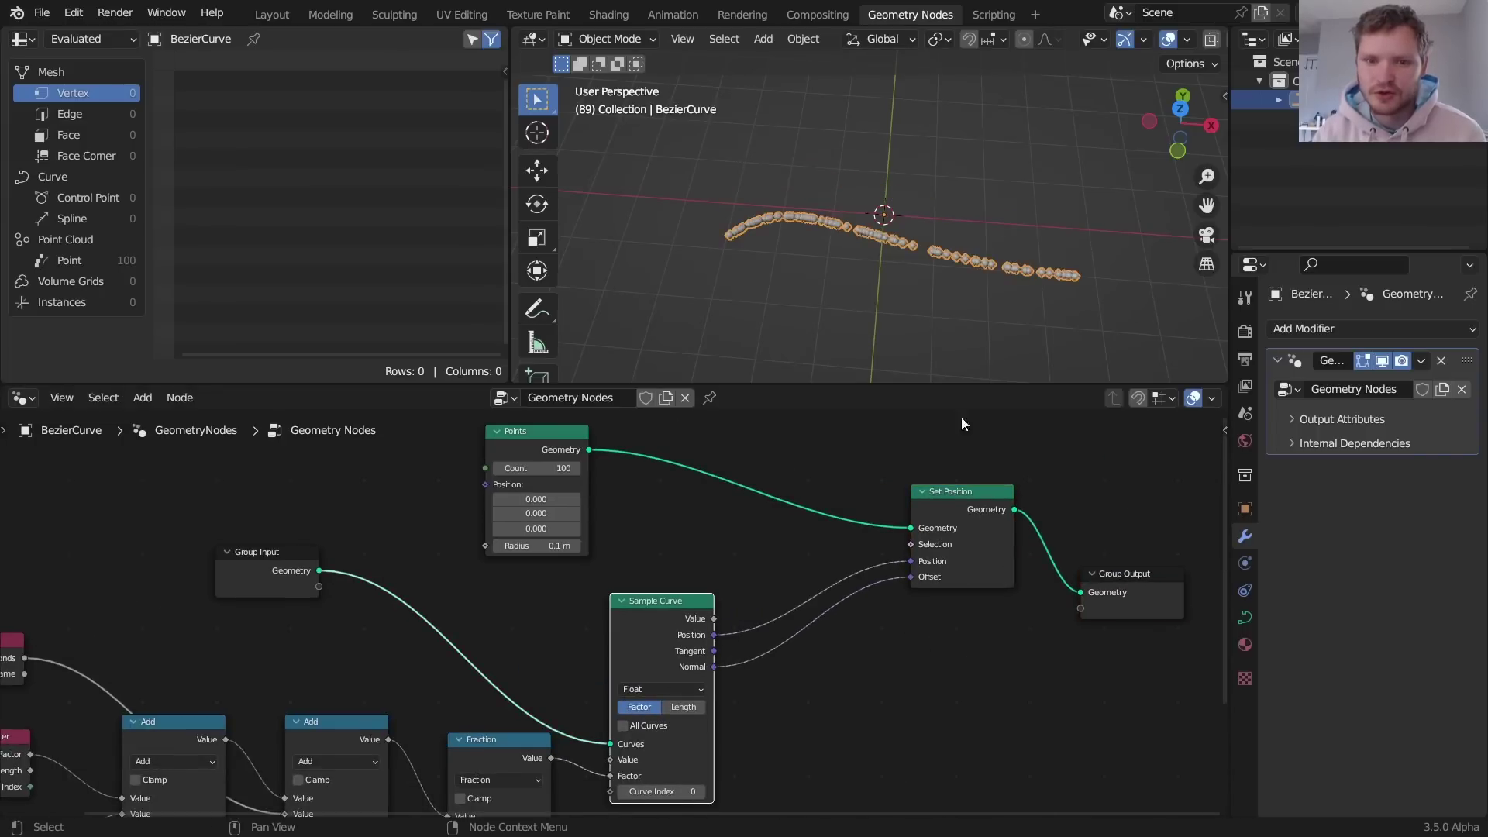
{"action": "middle_click_drag", "start_coordinate": [927, 279], "coordinate": [884, 224]}
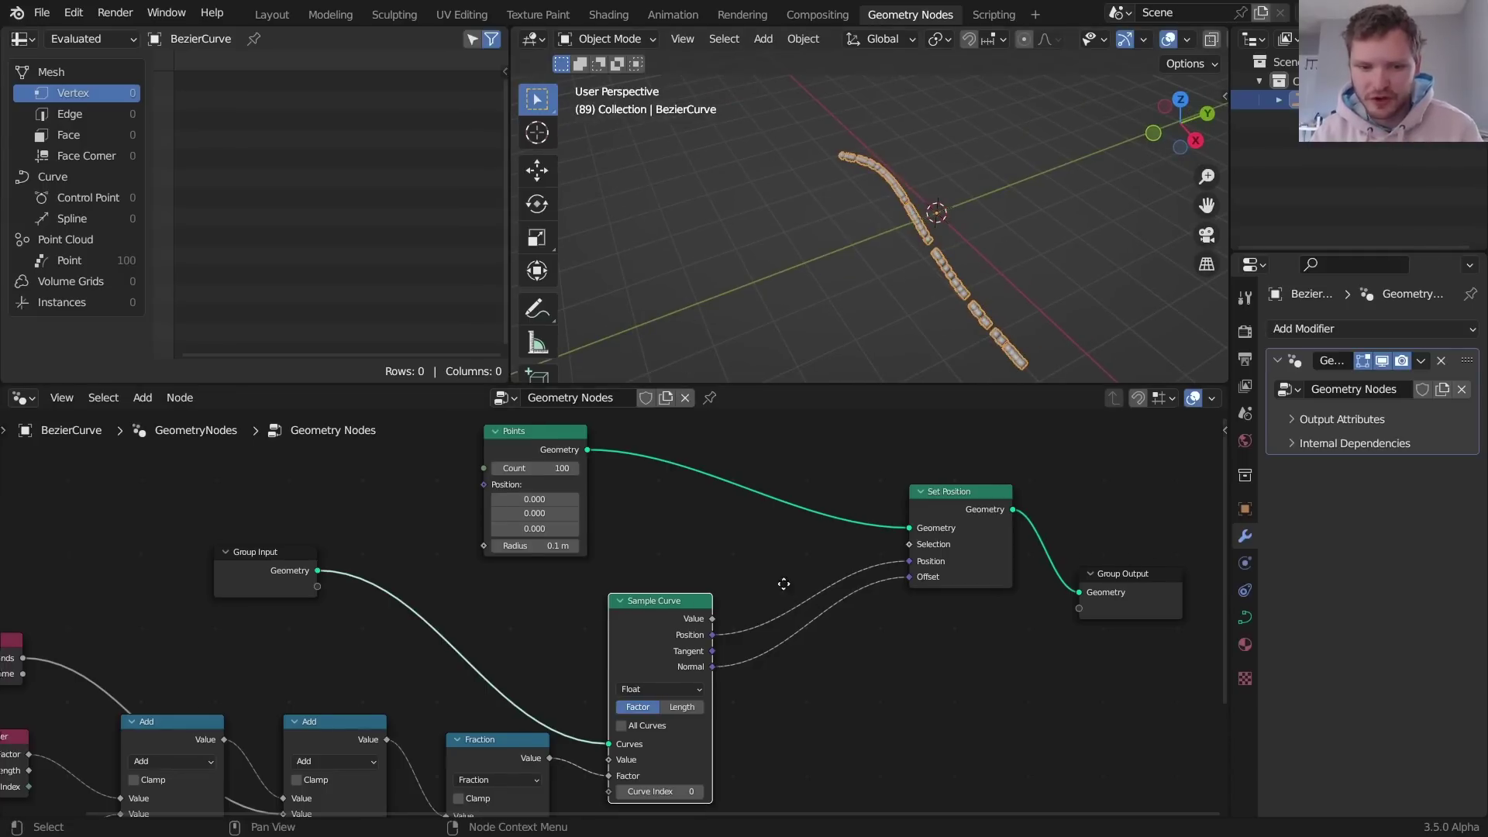
- Insert a Vector Math node set to Scale between Sample Curve's Normal output and Set Position's Offset
{"action": "middle_click_drag", "start_coordinate": [784, 584], "coordinate": [629, 532]}
{"action": "key", "text": "shift+a"}
{"action": "left_click", "coordinate": [635, 493]}
{"action": "type", "text": "vec"}
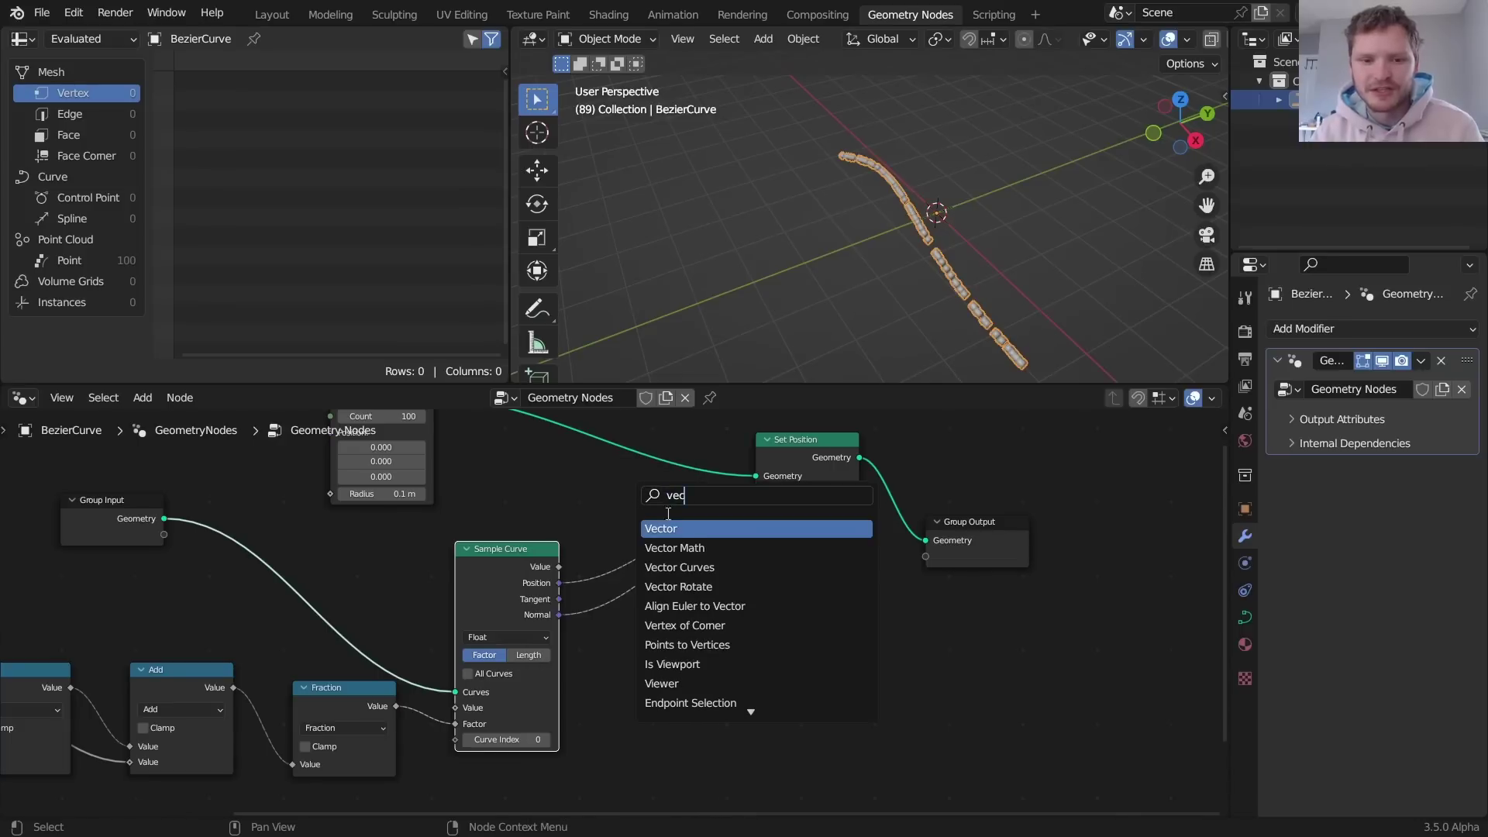
{"action": "left_click", "coordinate": [672, 548]}
{"action": "left_click", "coordinate": [713, 614]}
{"action": "left_click", "coordinate": [720, 605]}
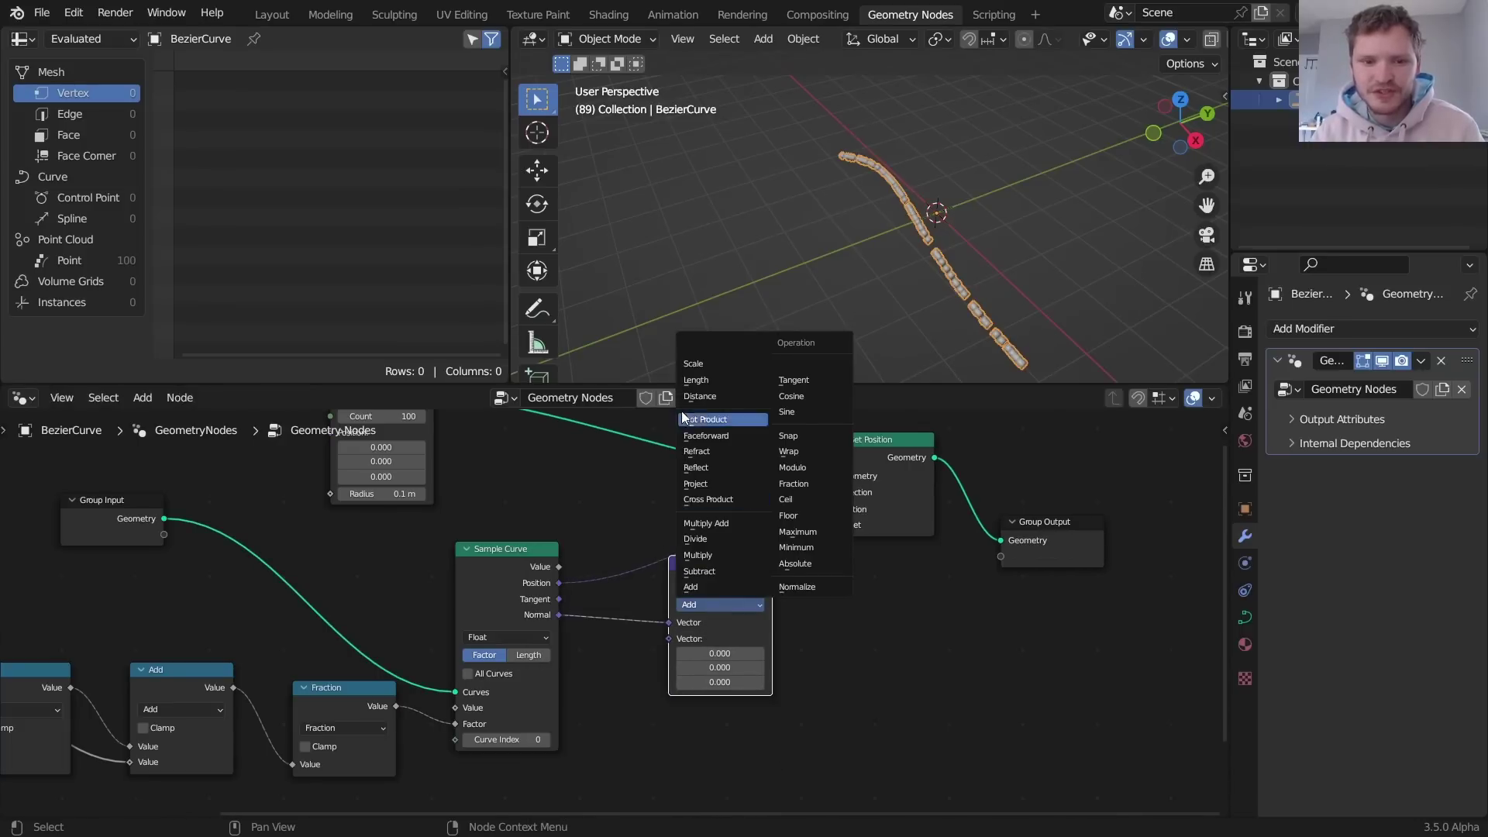
{"action": "left_click", "coordinate": [703, 364]}
- Add a second Random Value node with its Value output driving the Scale node's Scale input
{"action": "middle_click_drag", "start_coordinate": [670, 640], "coordinate": [802, 553]}
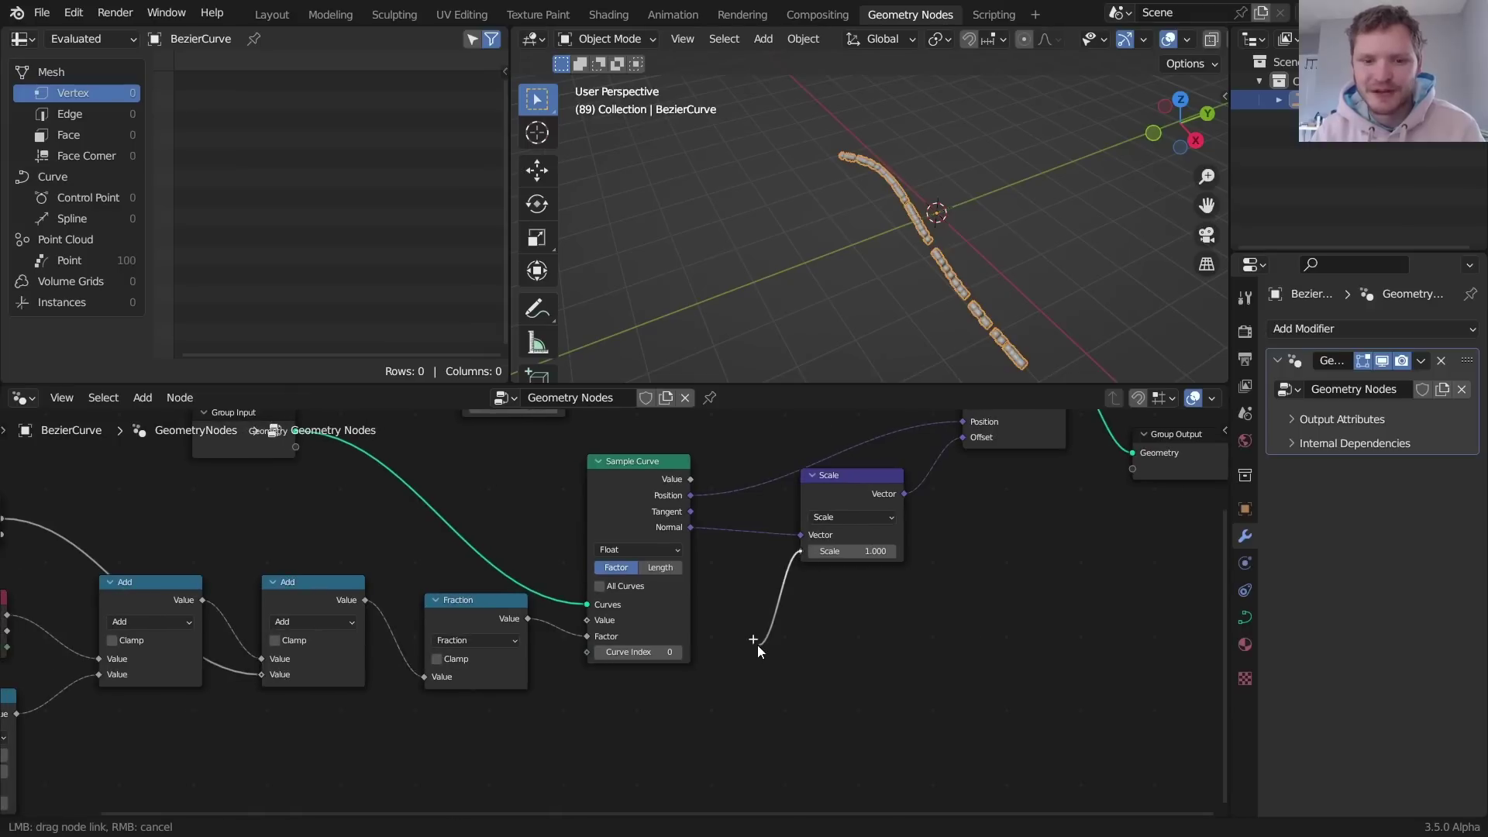
{"action": "left_click_drag", "start_coordinate": [757, 645], "coordinate": [757, 644]}
{"action": "type", "text": "random"}
{"action": "key", "text": "Return"}
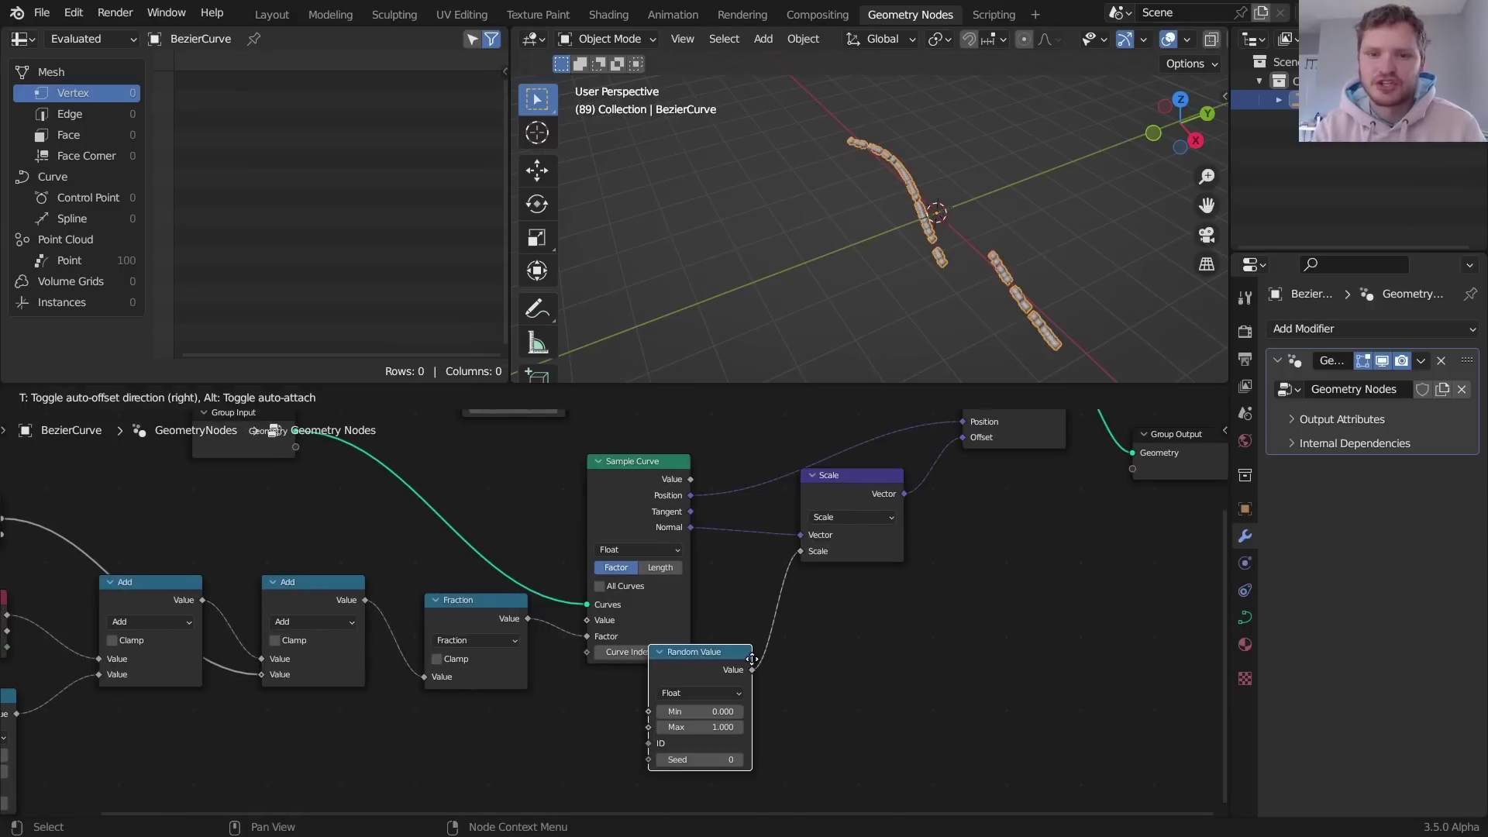
{"action": "left_click", "coordinate": [756, 659]}
- Set the Seed of the Random Value node driving Scale to 1 and check the point spread during playback with the curve deselected
{"action": "key", "text": "space"}
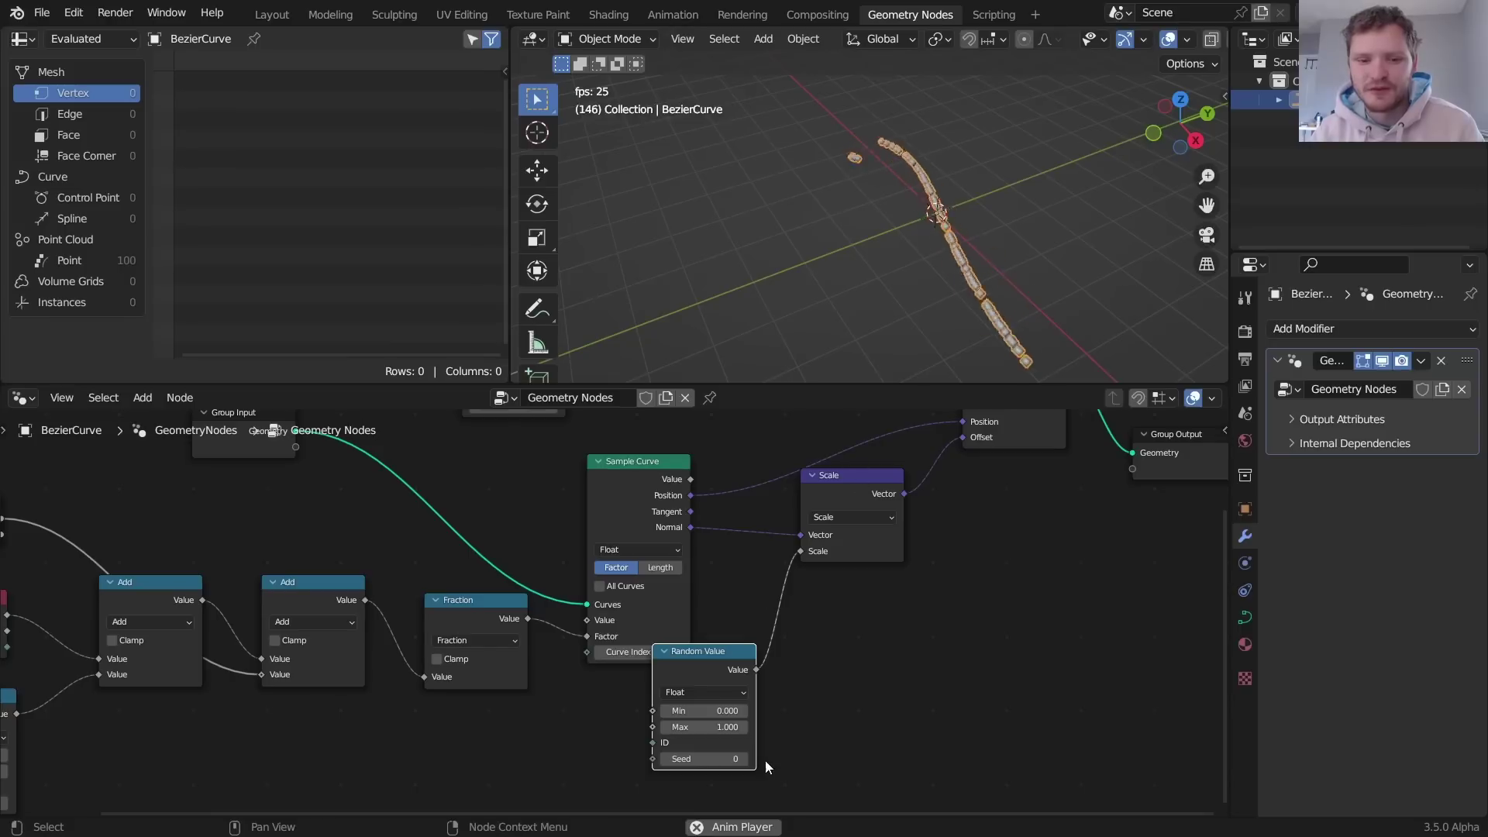
{"action": "middle_click_drag", "start_coordinate": [252, 652], "coordinate": [644, 589]}
{"action": "middle_click_drag", "start_coordinate": [1134, 713], "coordinate": [673, 691]}
{"action": "left_click", "coordinate": [678, 674]}
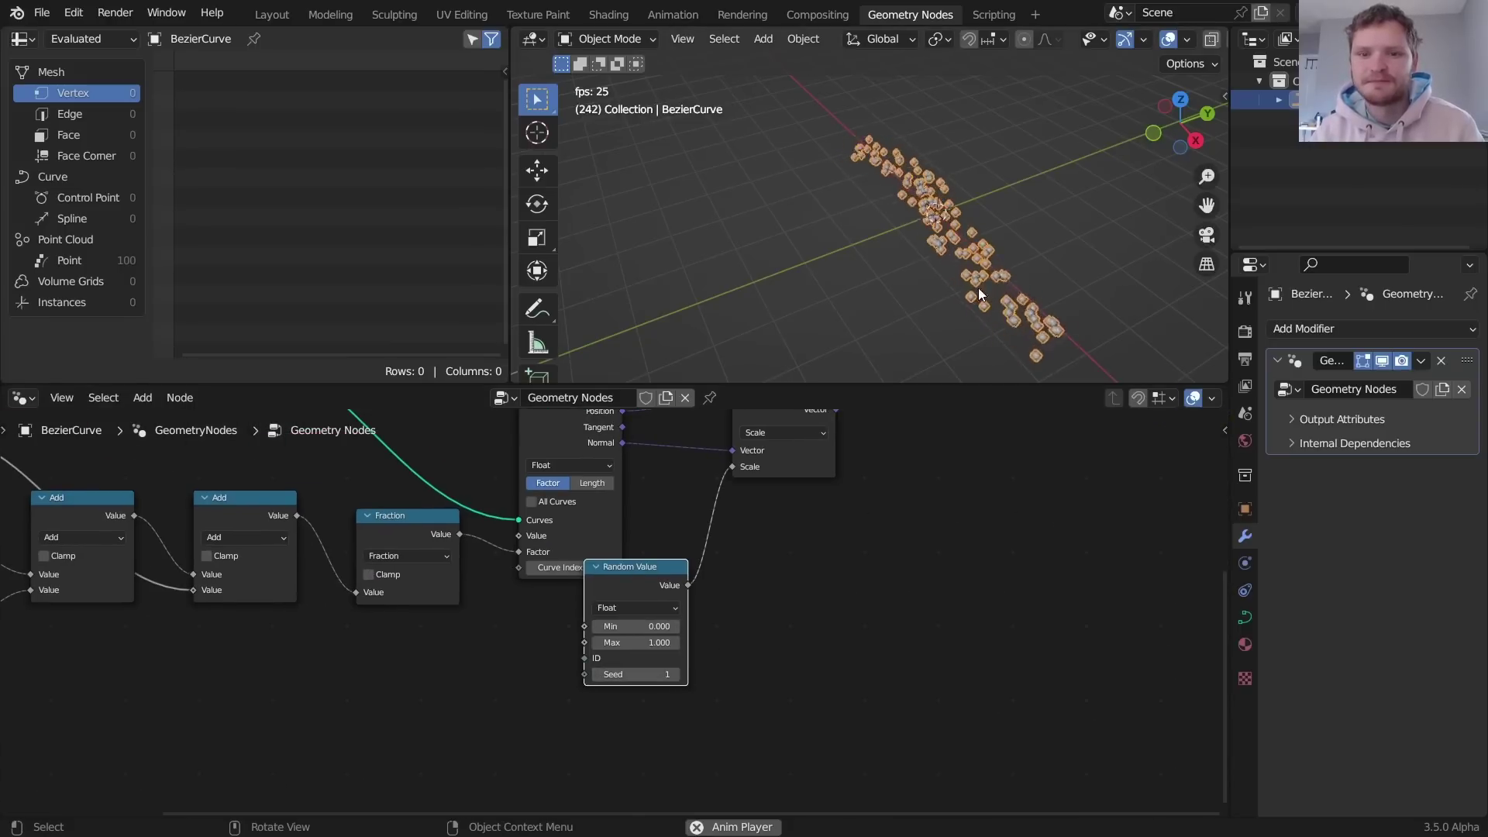
{"action": "left_click", "coordinate": [853, 239]}
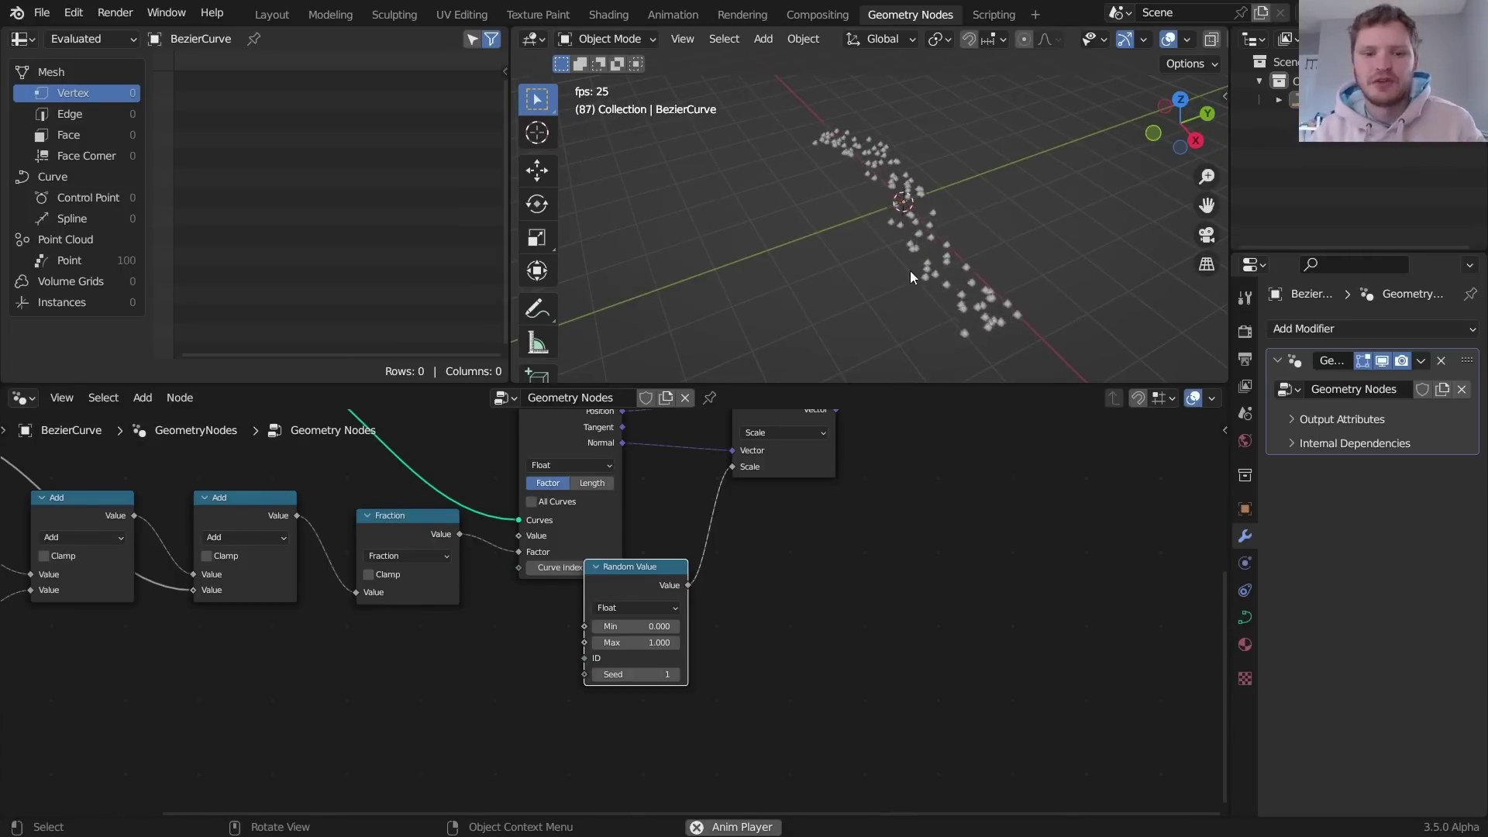
{"action": "key", "text": "space"}
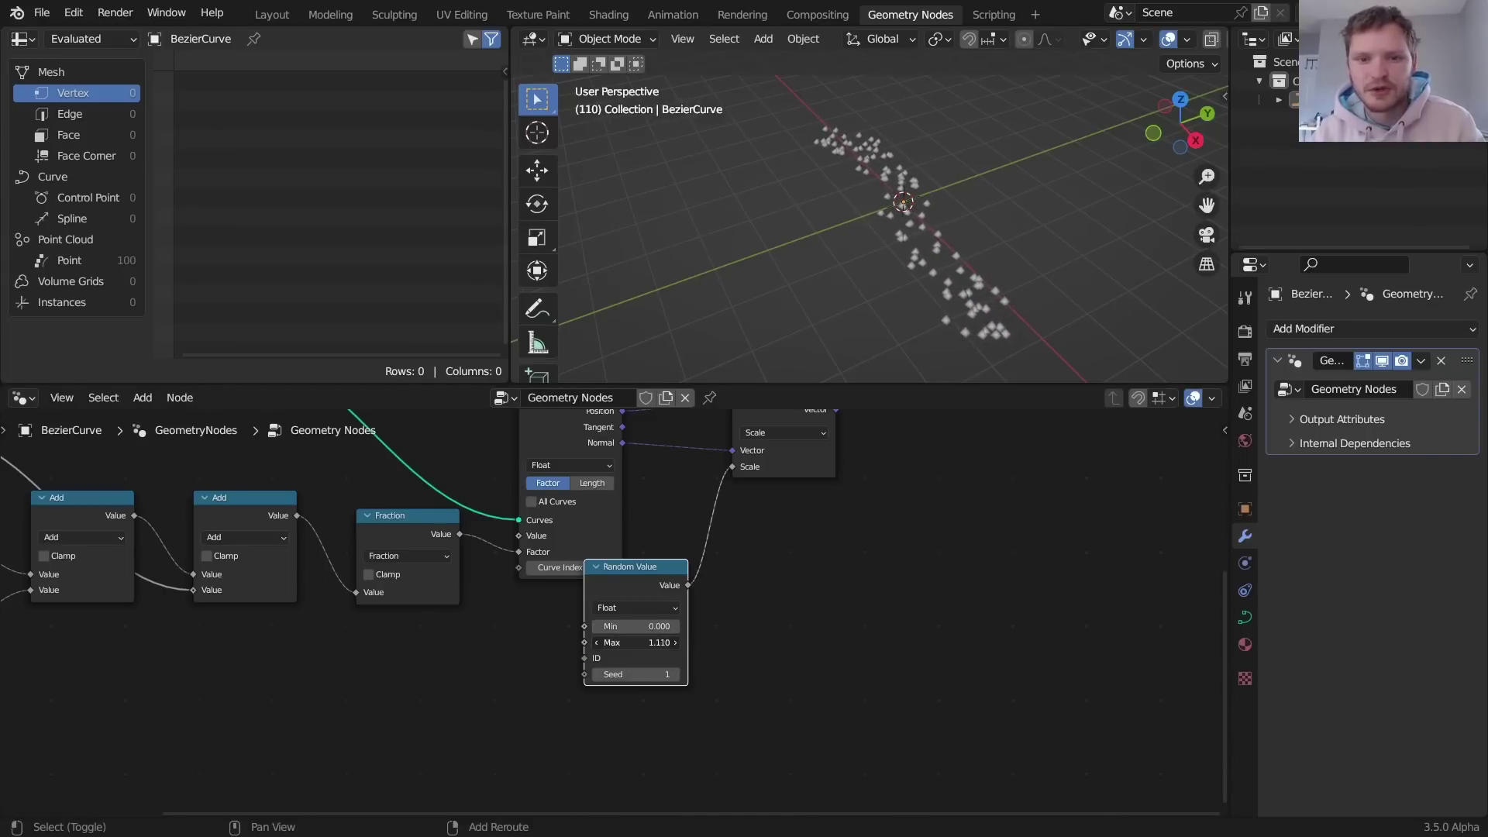
- Try a Max of about 1.730 on the Random Value node driving Scale
{"action": "left_click_drag", "start_coordinate": [636, 643], "coordinate": [657, 643]}
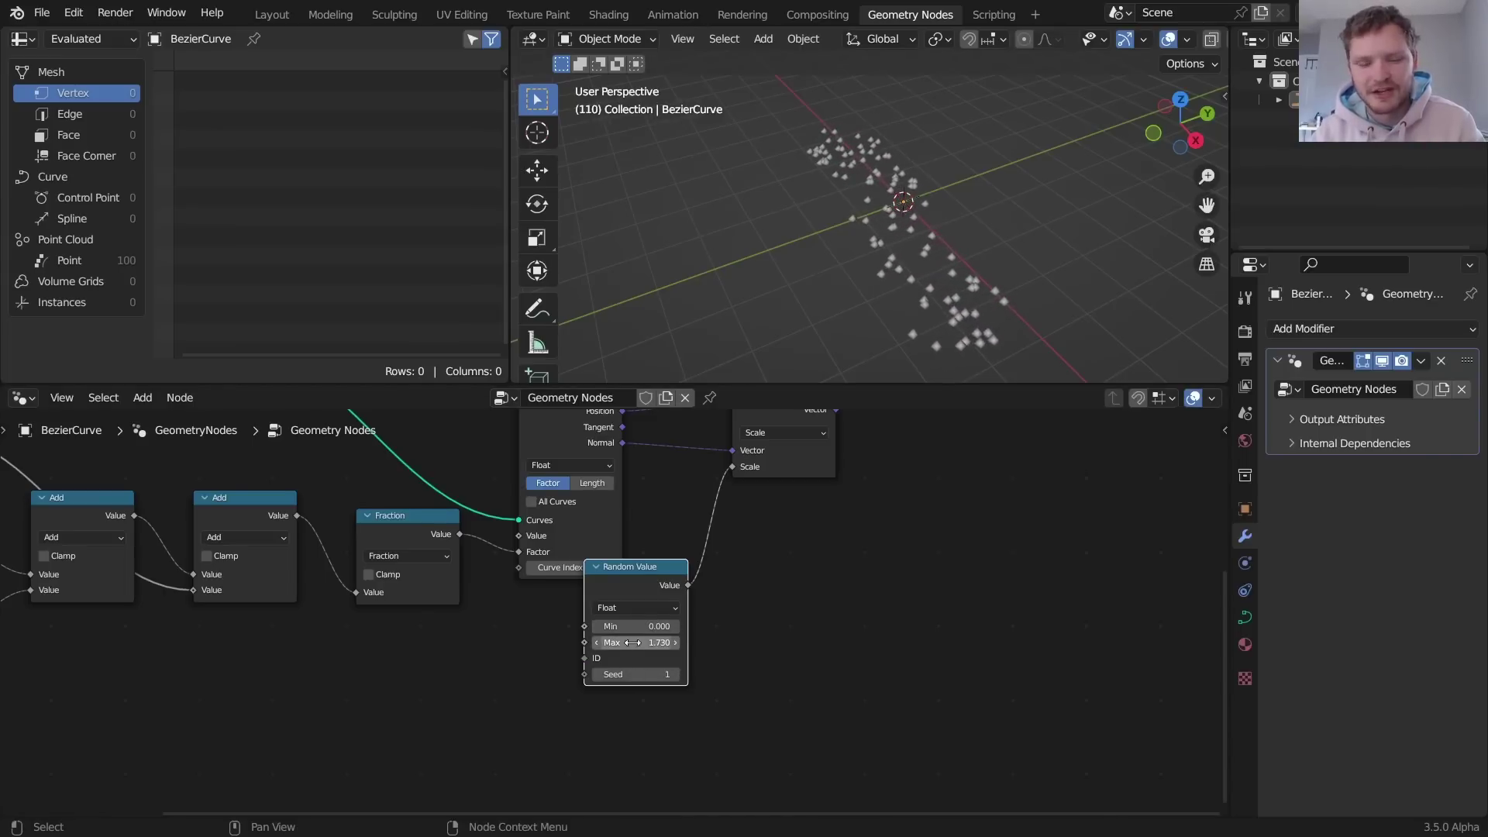
{"action": "key", "text": "space"}
{"action": "key", "text": "space"}
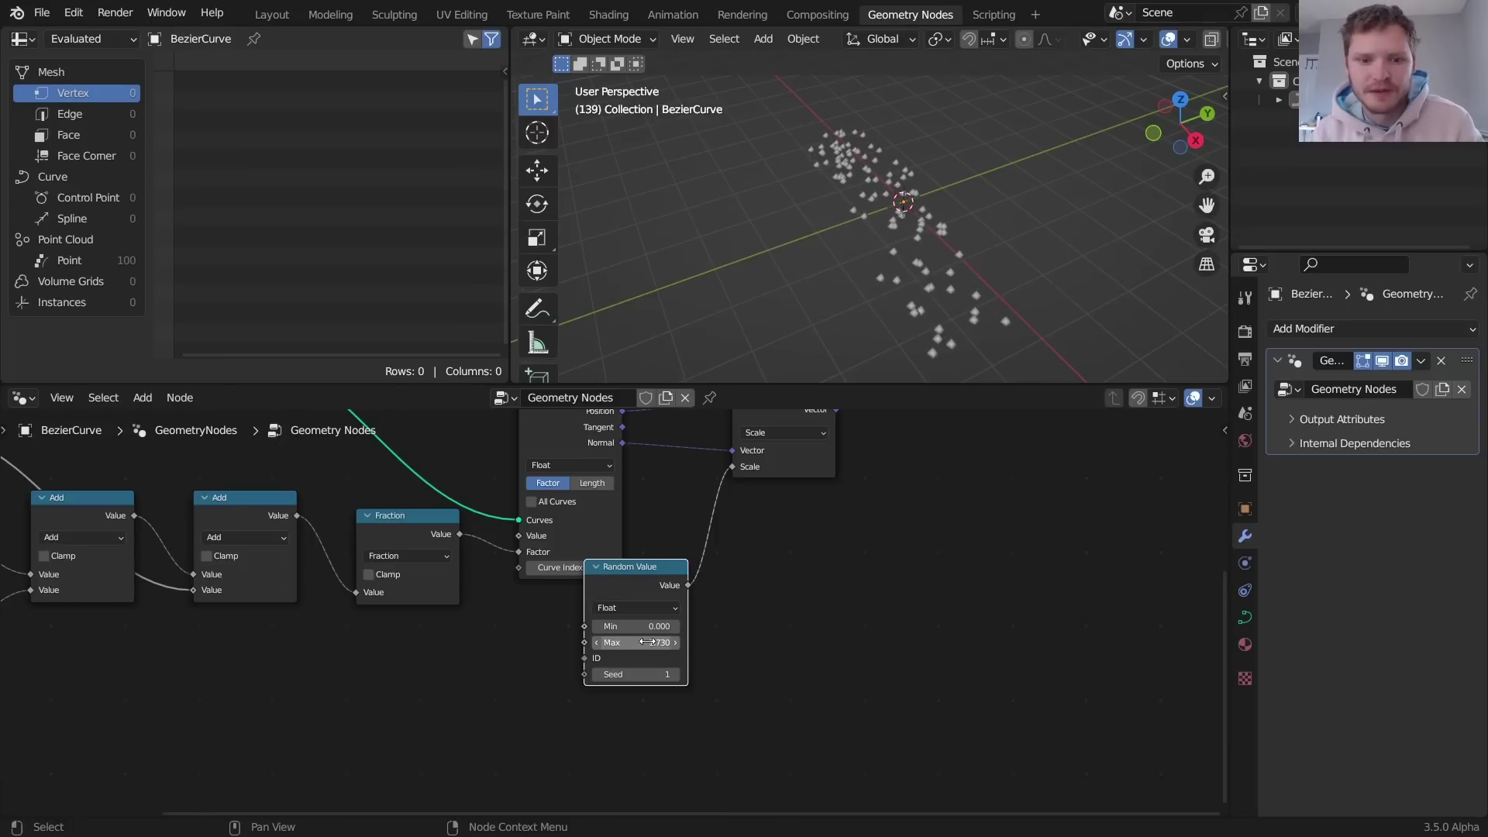
{"action": "key", "text": "ctrl+z"}
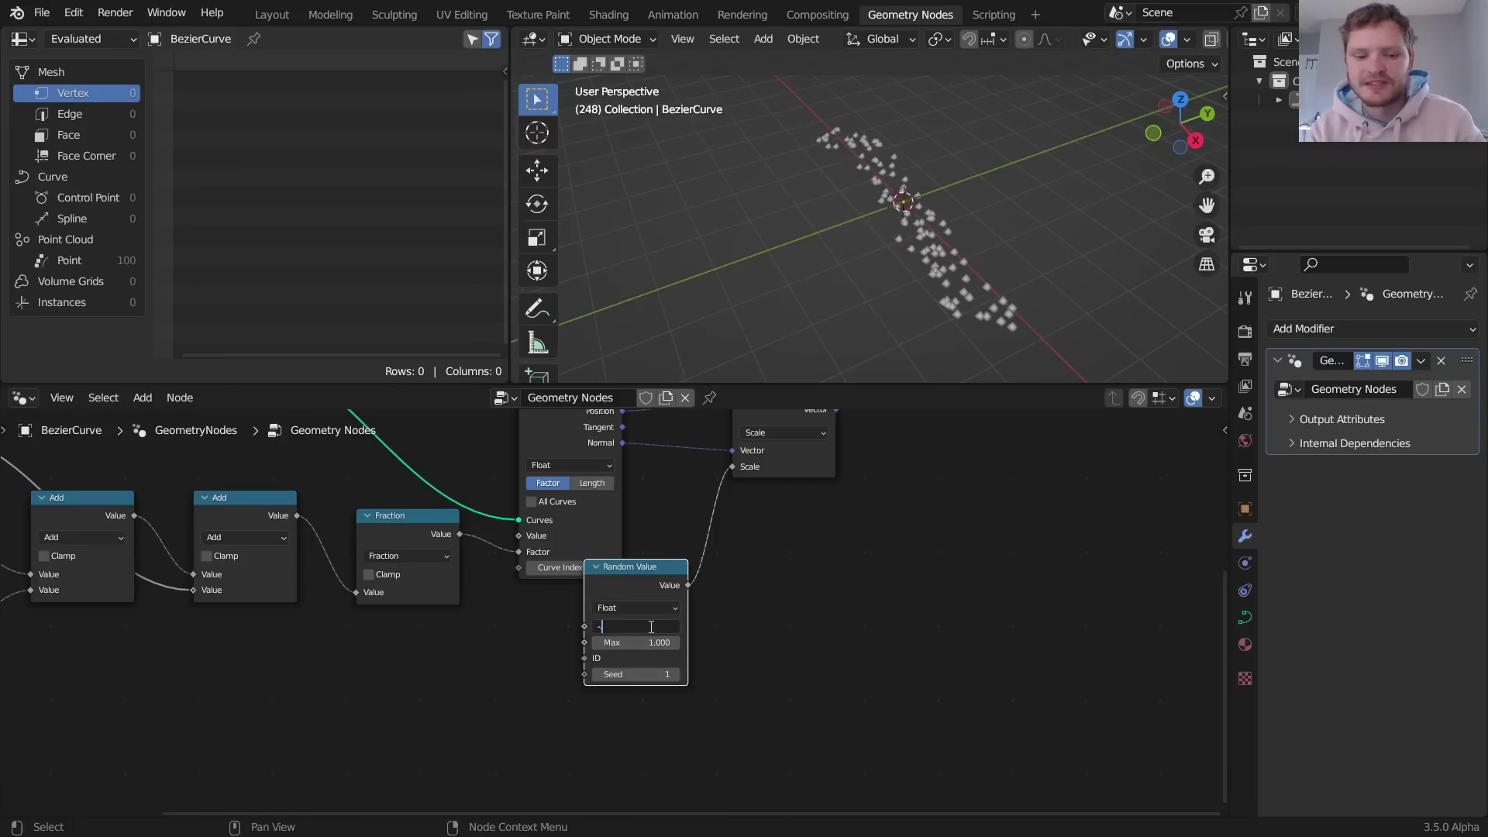
- Set the Random Value node driving Scale to Min -0.5 and Max 0.5, and preview the animation
{"action": "left_click", "coordinate": [651, 626]}
{"action": "type", "text": "-.5"}
{"action": "key", "text": "Tab"}
{"action": "type", "text": ".5"}
{"action": "key", "text": "Return"}
{"action": "key", "text": "space"}
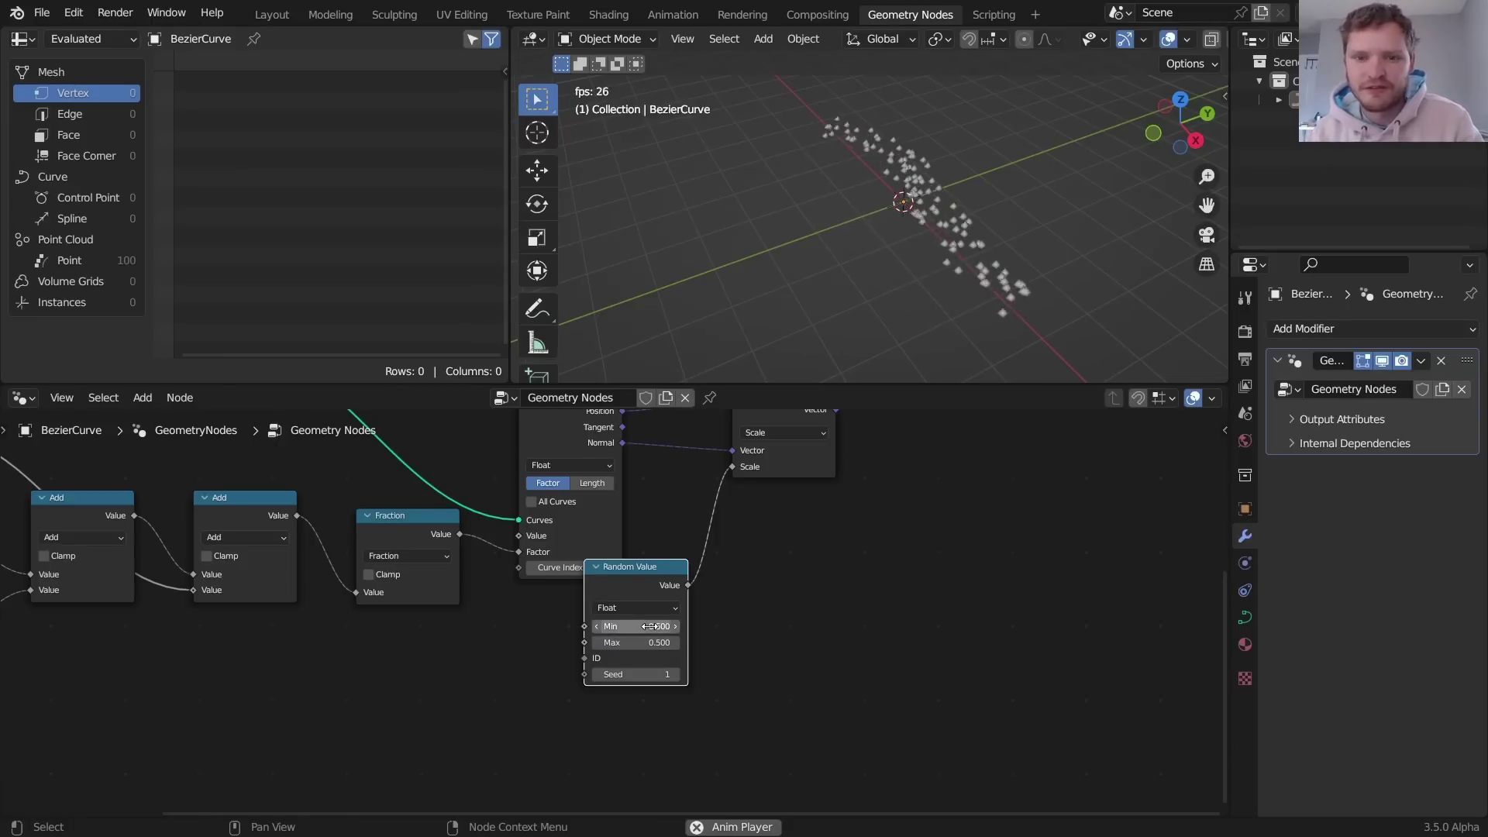
{"action": "key", "text": "space"}
- Duplicate the second Add node and insert the copy between Scene Time's Seconds output and the second Add node
{"action": "middle_click_drag", "start_coordinate": [273, 564], "coordinate": [755, 603]}
{"action": "scroll", "coordinate": [654, 551], "scroll_direction": "down", "scroll_amount": 1}
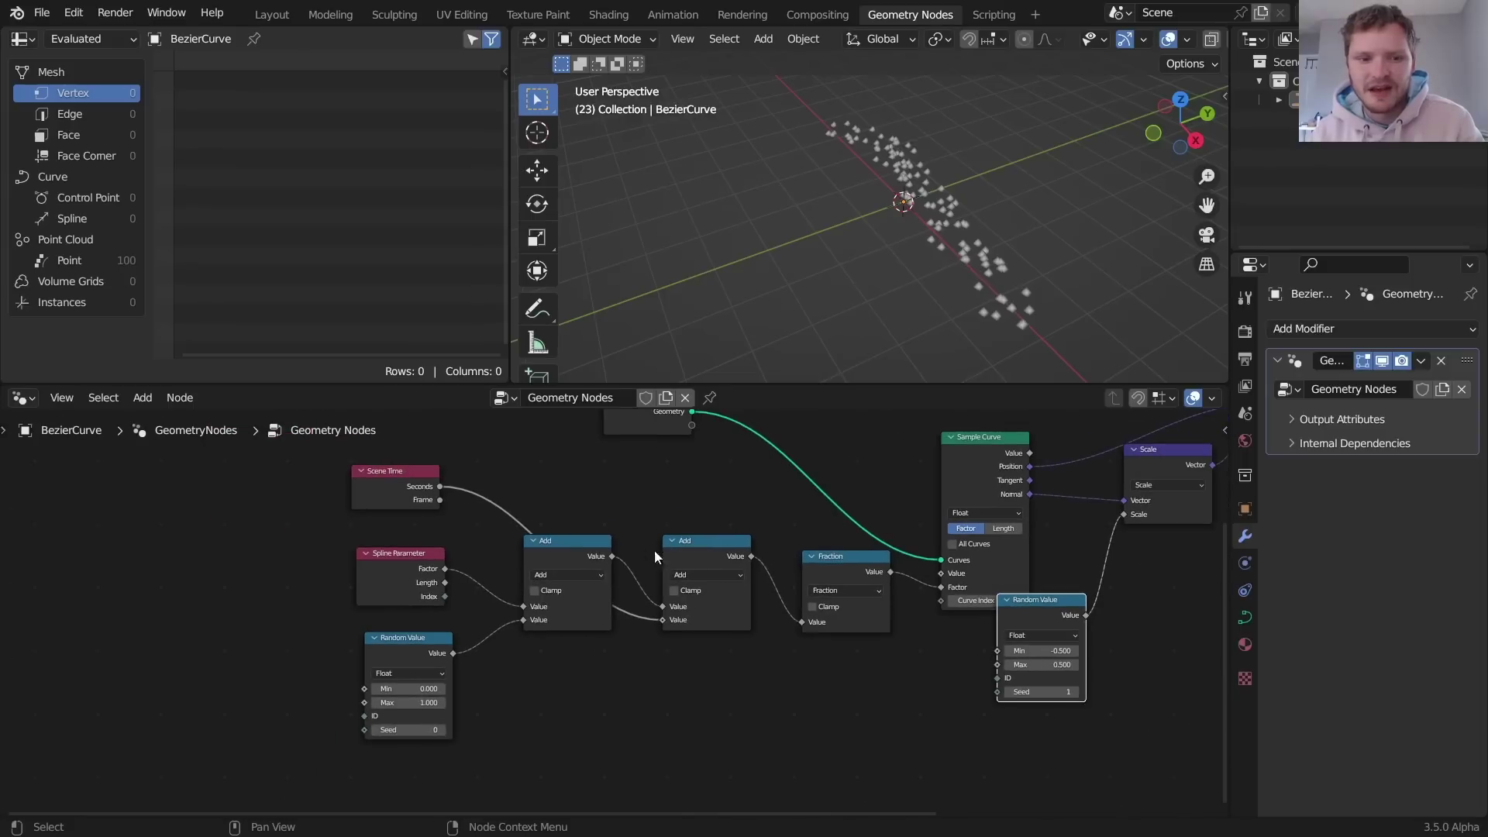
{"action": "left_click", "coordinate": [720, 551]}
{"action": "key", "text": "shift+d"}
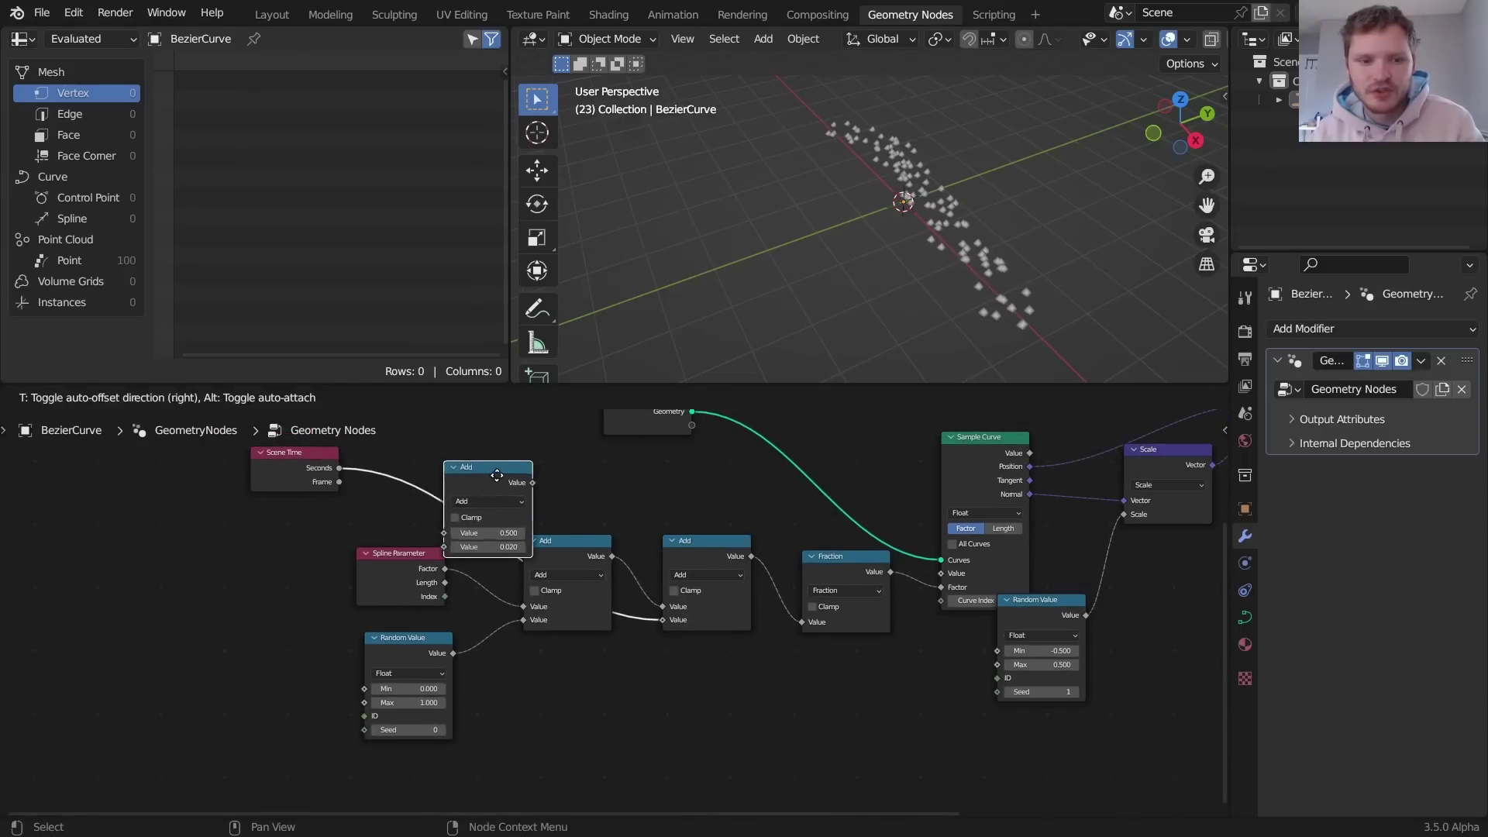
{"action": "left_click", "coordinate": [479, 473]}
{"action": "middle_click_drag", "start_coordinate": [455, 487], "coordinate": [634, 561]}
{"action": "scroll", "coordinate": [534, 514], "scroll_direction": "up", "scroll_amount": 3}
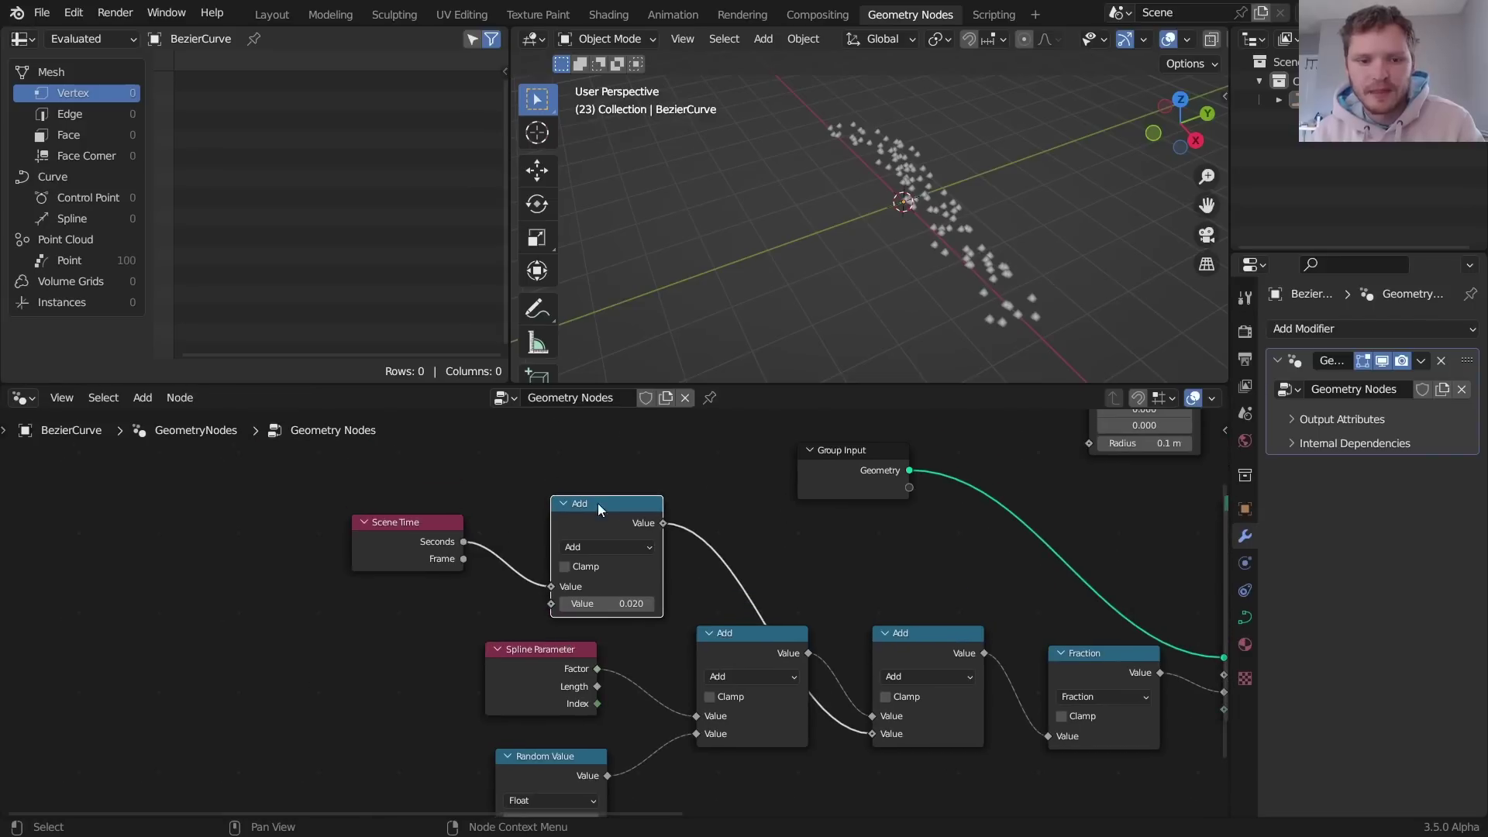
- Change the duplicated math node to Divide with a divisor of 5 and preview the slower animation
{"action": "left_click", "coordinate": [603, 548]}
{"action": "left_click", "coordinate": [593, 601]}
{"action": "left_click", "coordinate": [616, 602]}
{"action": "type", "text": "5"}
{"action": "key", "text": "Return"}
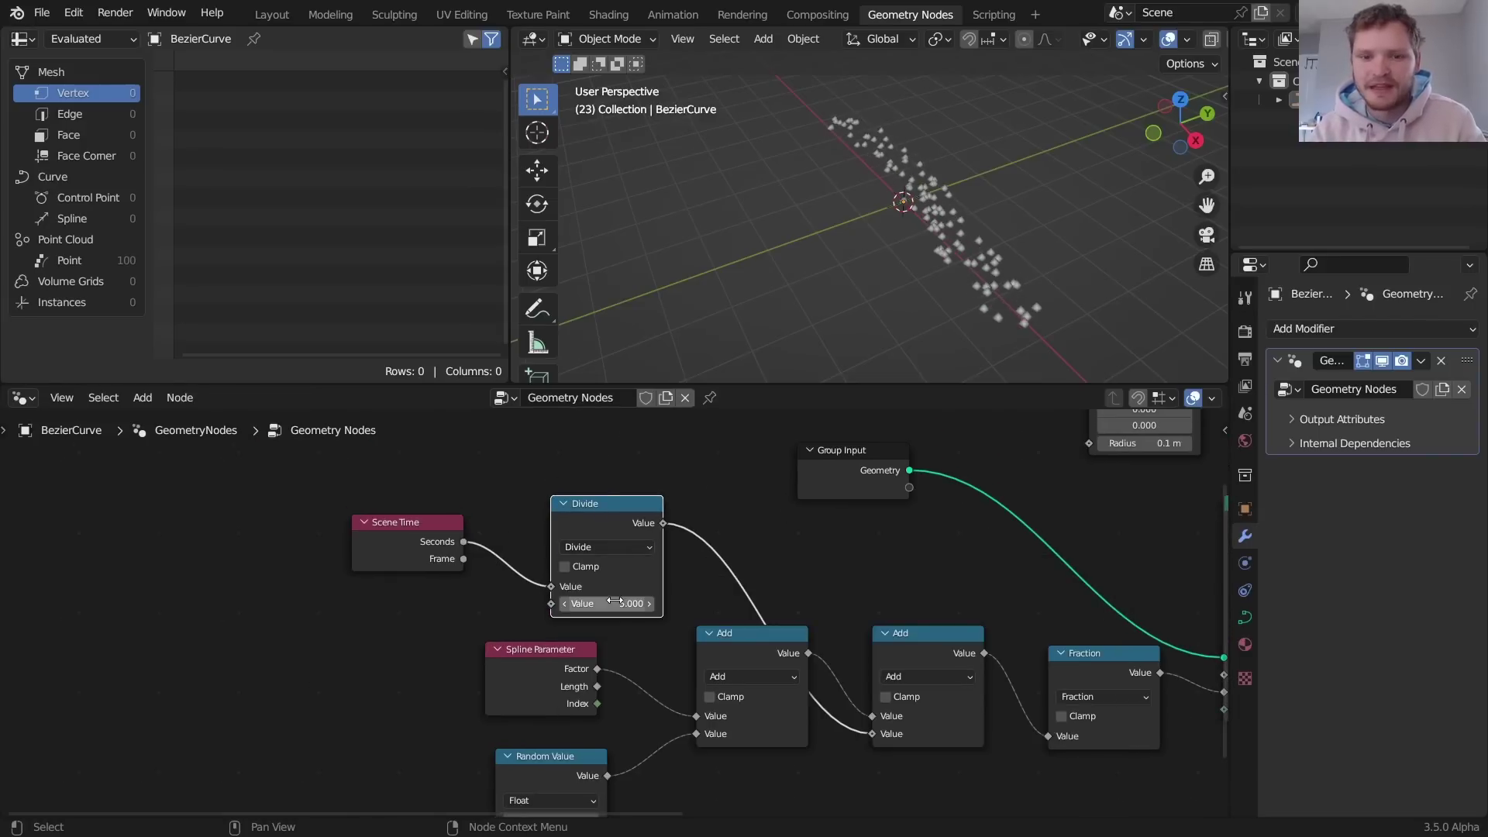
{"action": "key", "text": "space"}
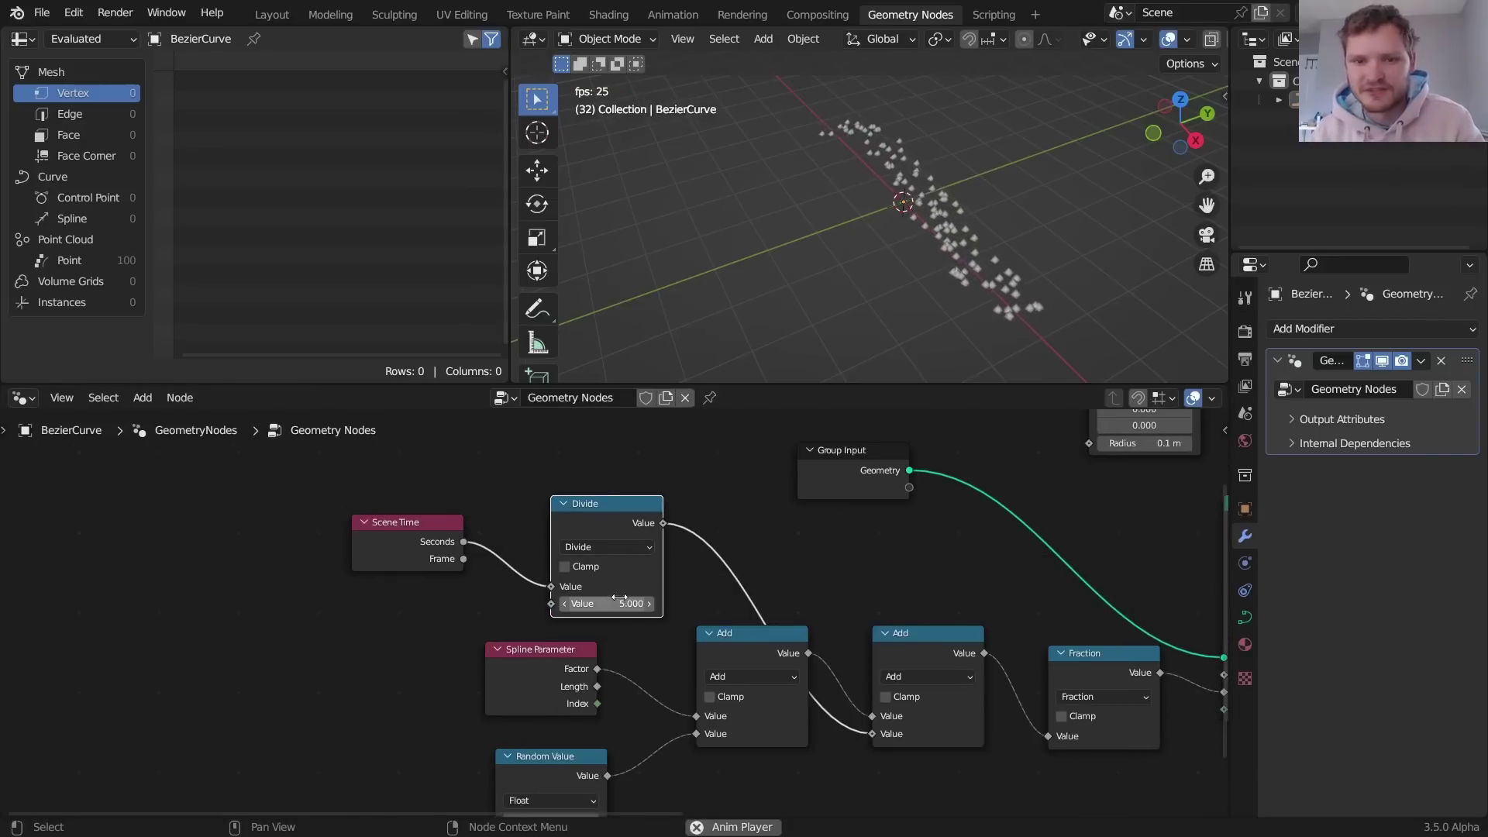
{"action": "key", "text": "space"}
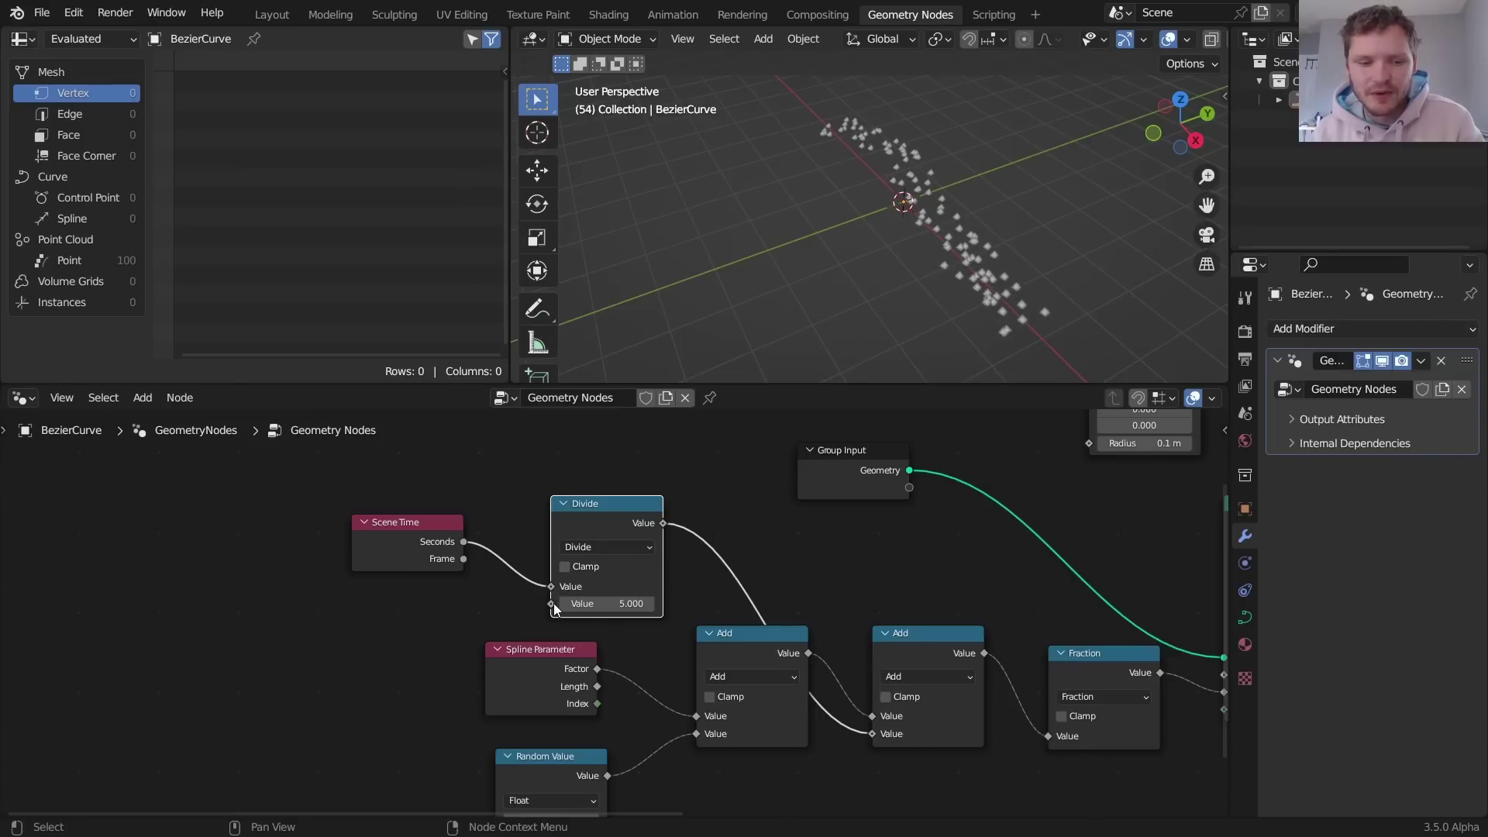
- Add a Random Value node whose Value output drives the Divide node's second Value input
{"action": "left_click_drag", "start_coordinate": [554, 603], "coordinate": [383, 618]}
{"action": "type", "text": "random"}
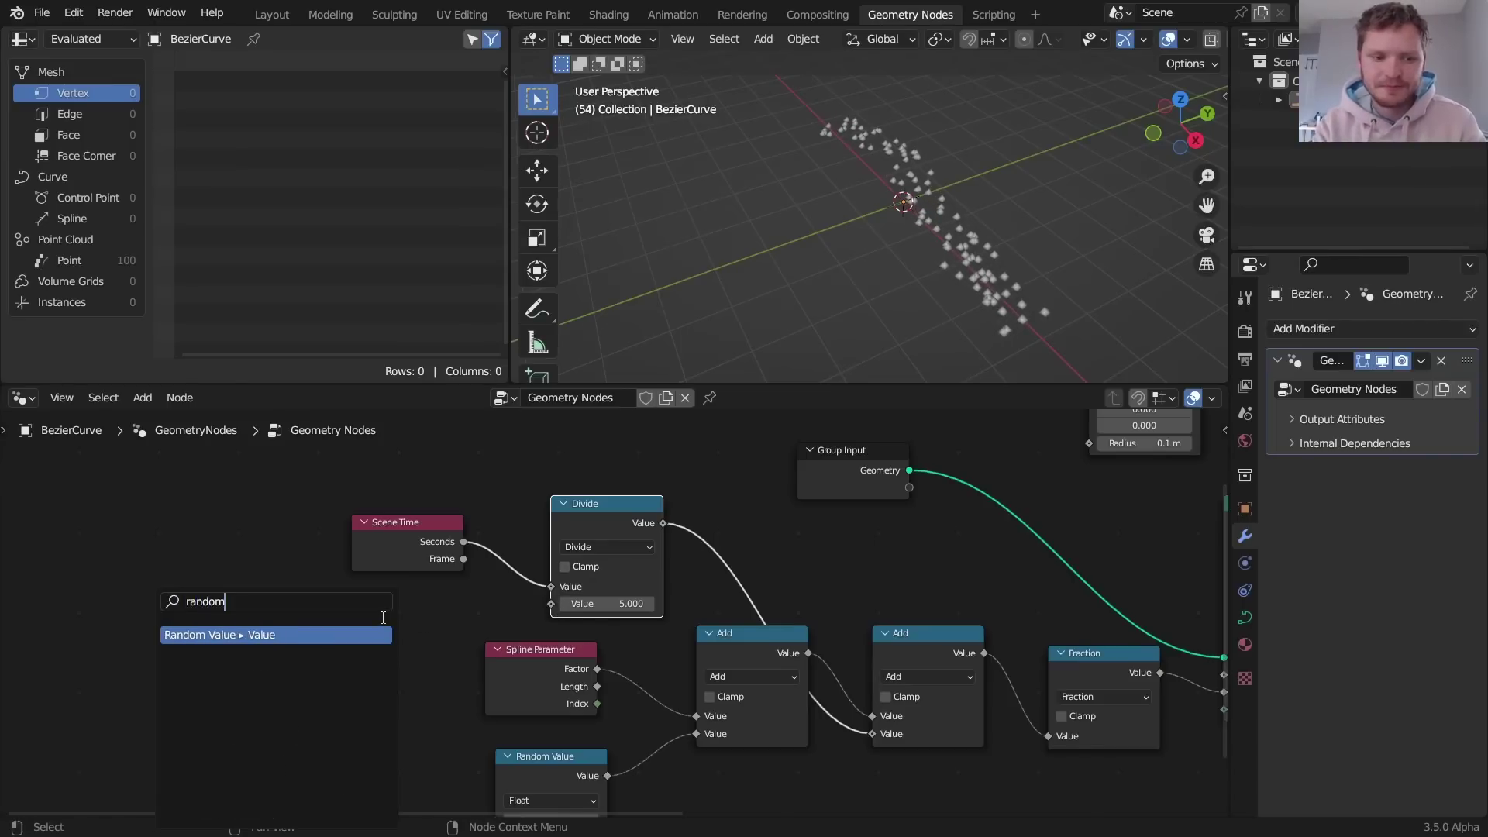
{"action": "key", "text": "Return"}
{"action": "left_click", "coordinate": [384, 619]}
{"action": "middle_click_drag", "start_coordinate": [391, 698], "coordinate": [506, 639]}
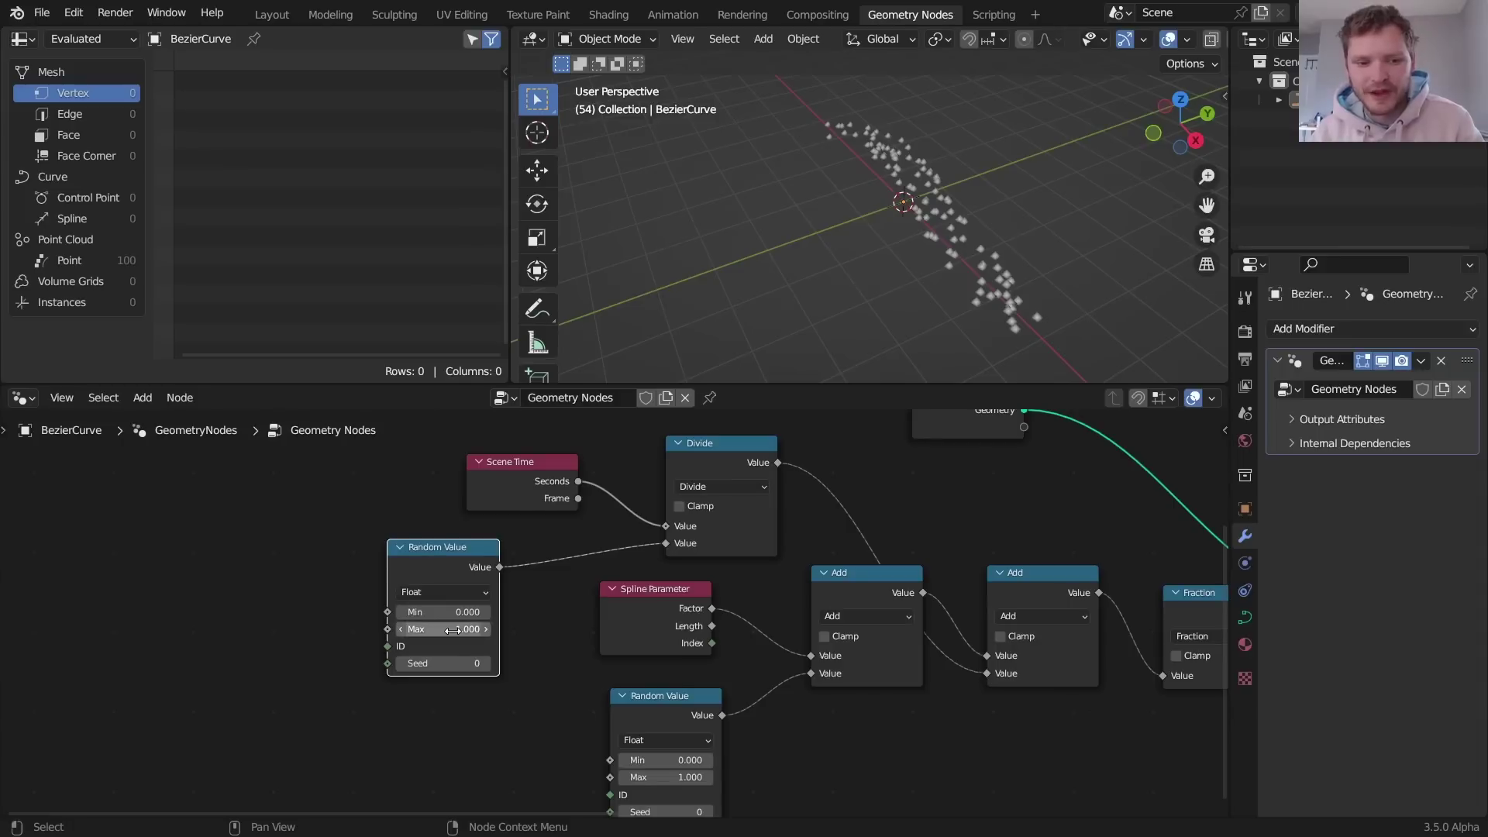
- Set the Random Value node feeding Divide to Min 2, Max 5 and Seed 2, and preview the varied point speeds
{"action": "left_click", "coordinate": [486, 664]}
{"action": "left_click", "coordinate": [486, 664]}
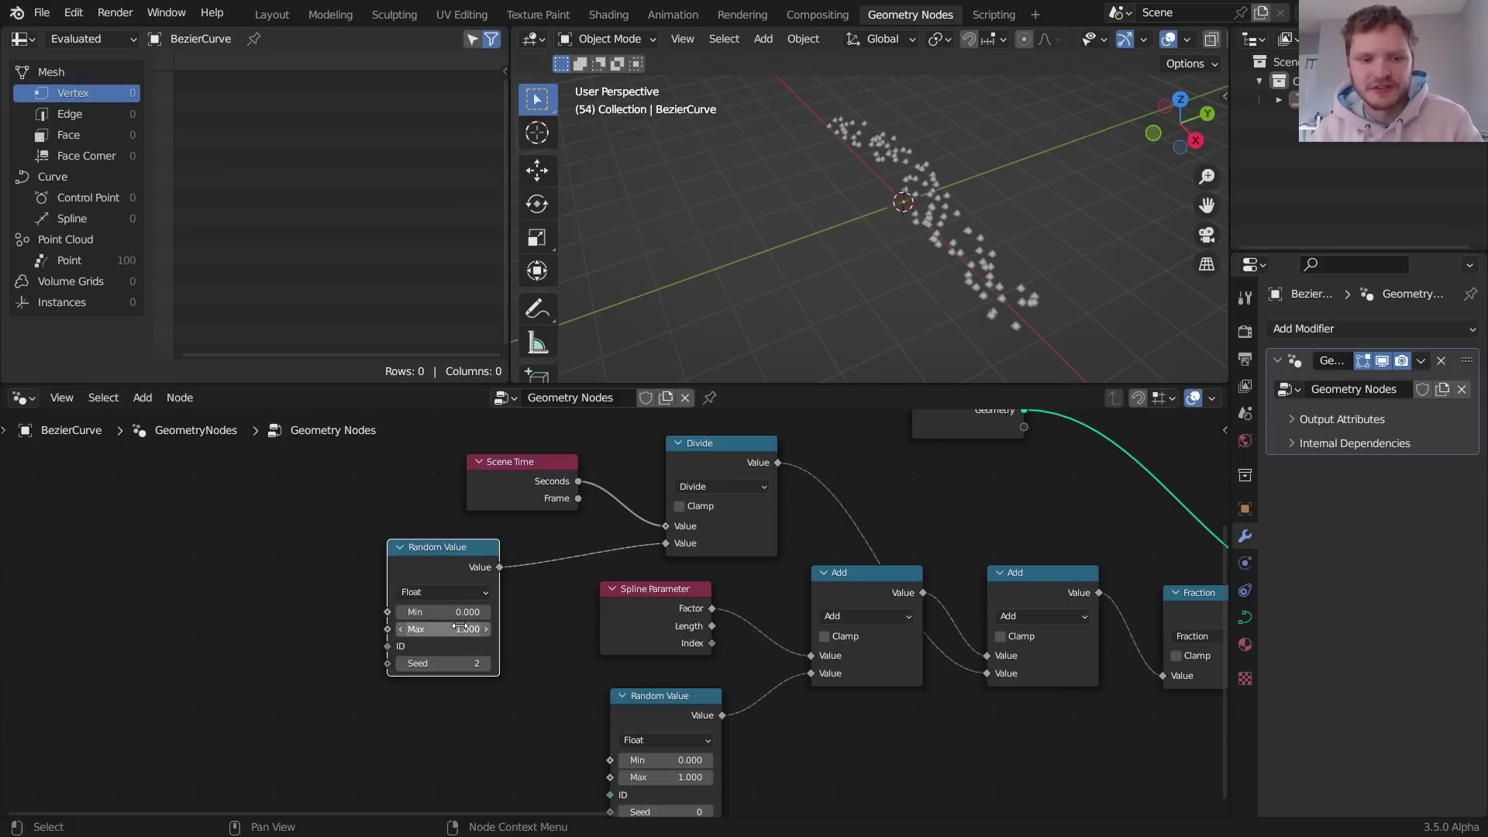
{"action": "type", "text": "5"}
{"action": "key", "text": "Return"}
{"action": "key", "text": "space"}
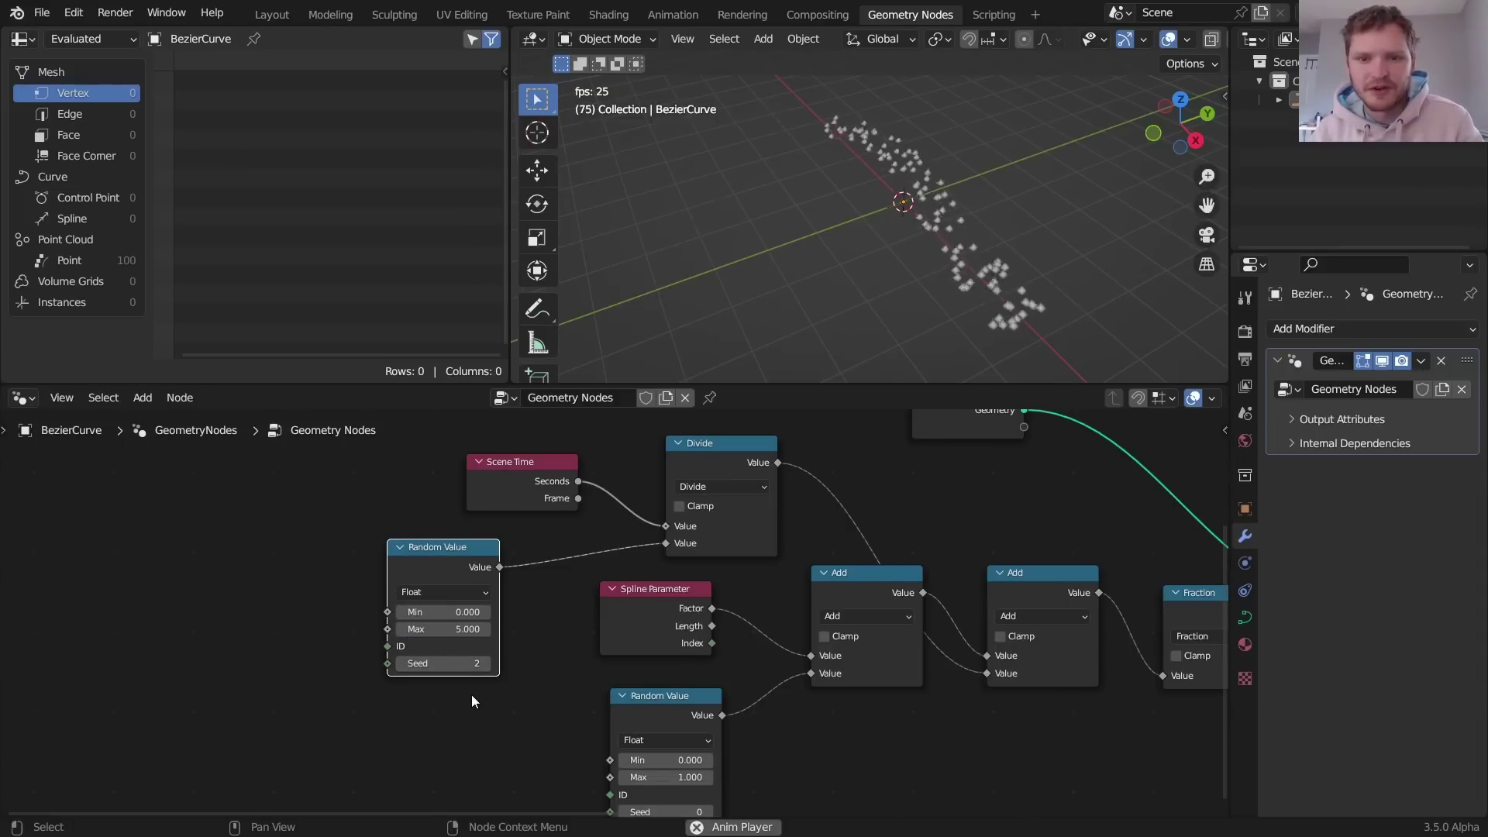
{"action": "left_click", "coordinate": [444, 613]}
{"action": "type", "text": "2"}
{"action": "key", "text": "Return"}
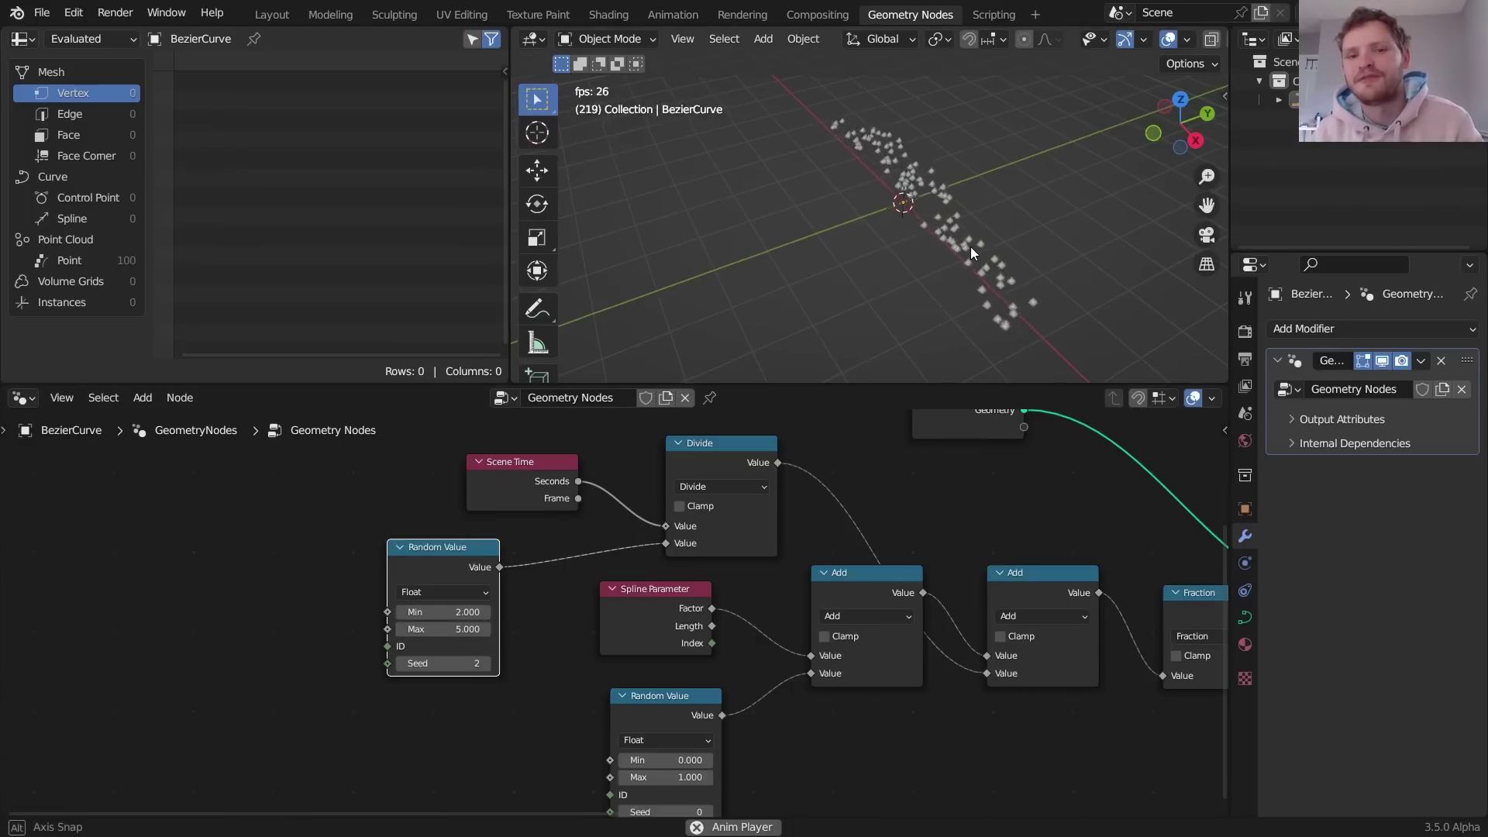
{"action": "middle_click_drag", "start_coordinate": [970, 247], "coordinate": [1048, 282]}
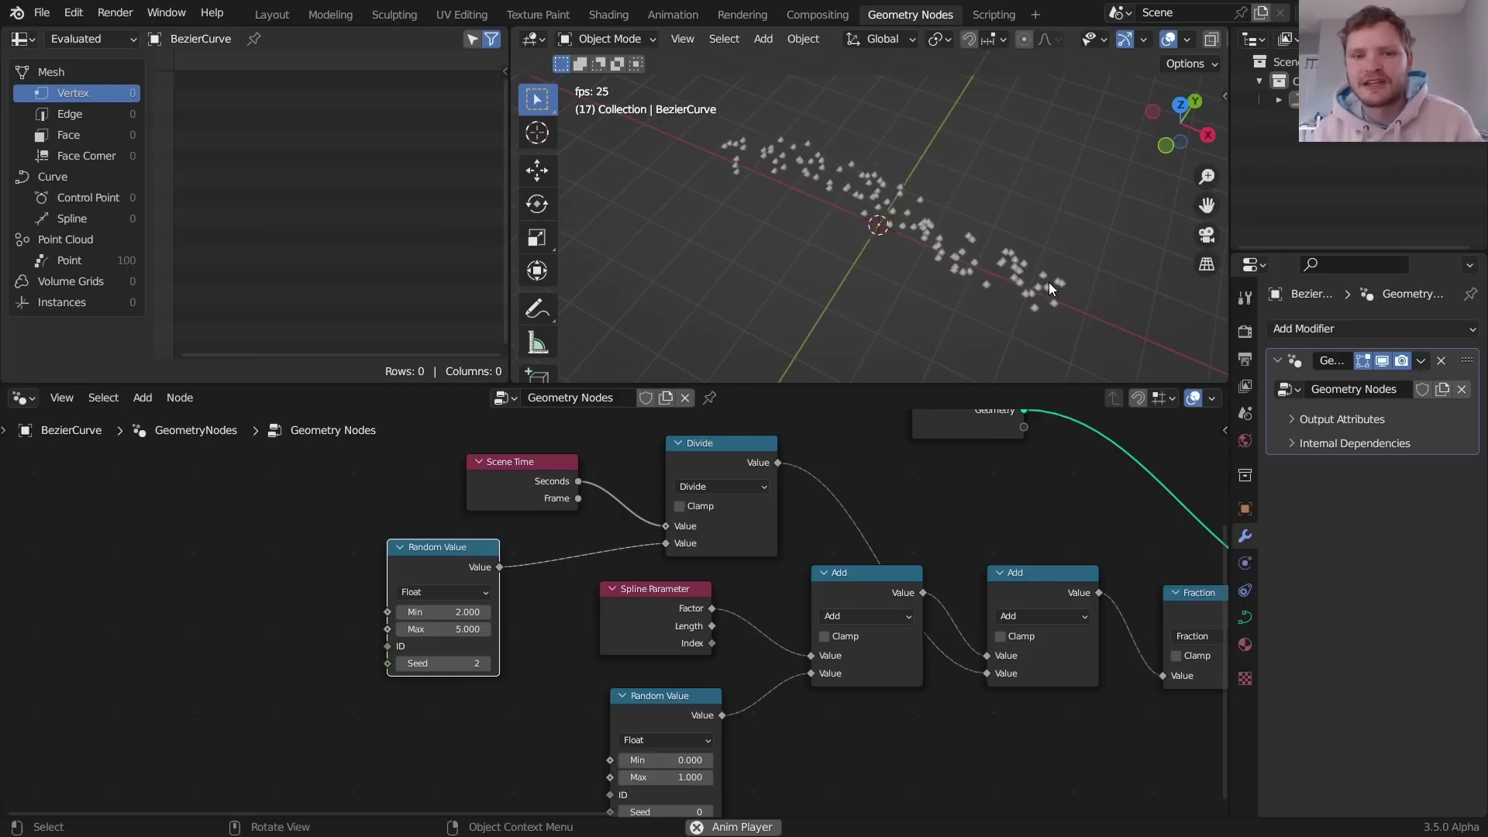
{"action": "key", "text": "space"}
- Set the Points node's Count to 500 and preview the denser flow along the curve
{"action": "middle_click_drag", "start_coordinate": [1221, 418], "coordinate": [757, 571]}
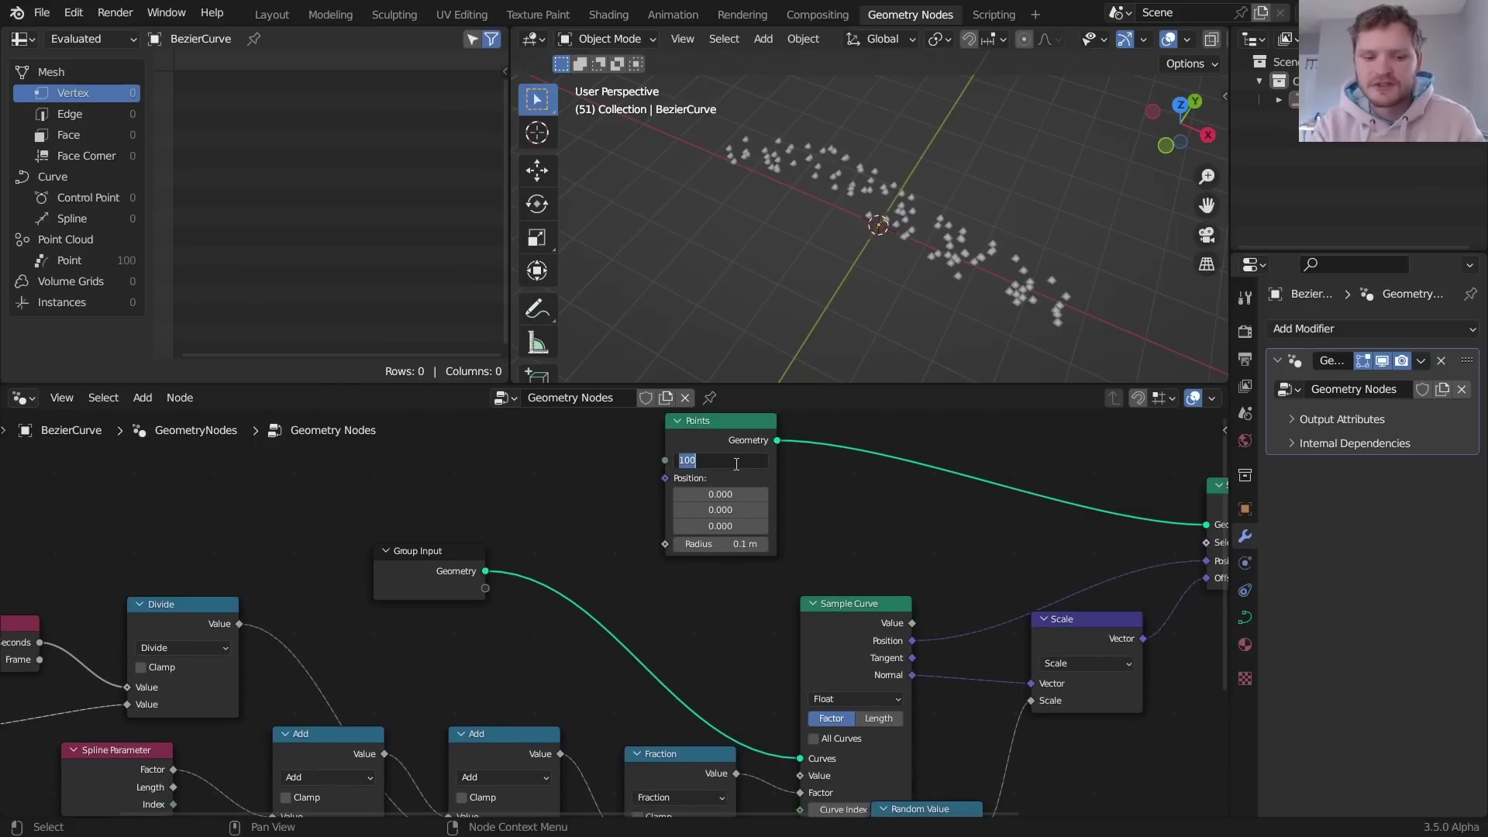
{"action": "key", "text": "Return"}
{"action": "key", "text": "space"}
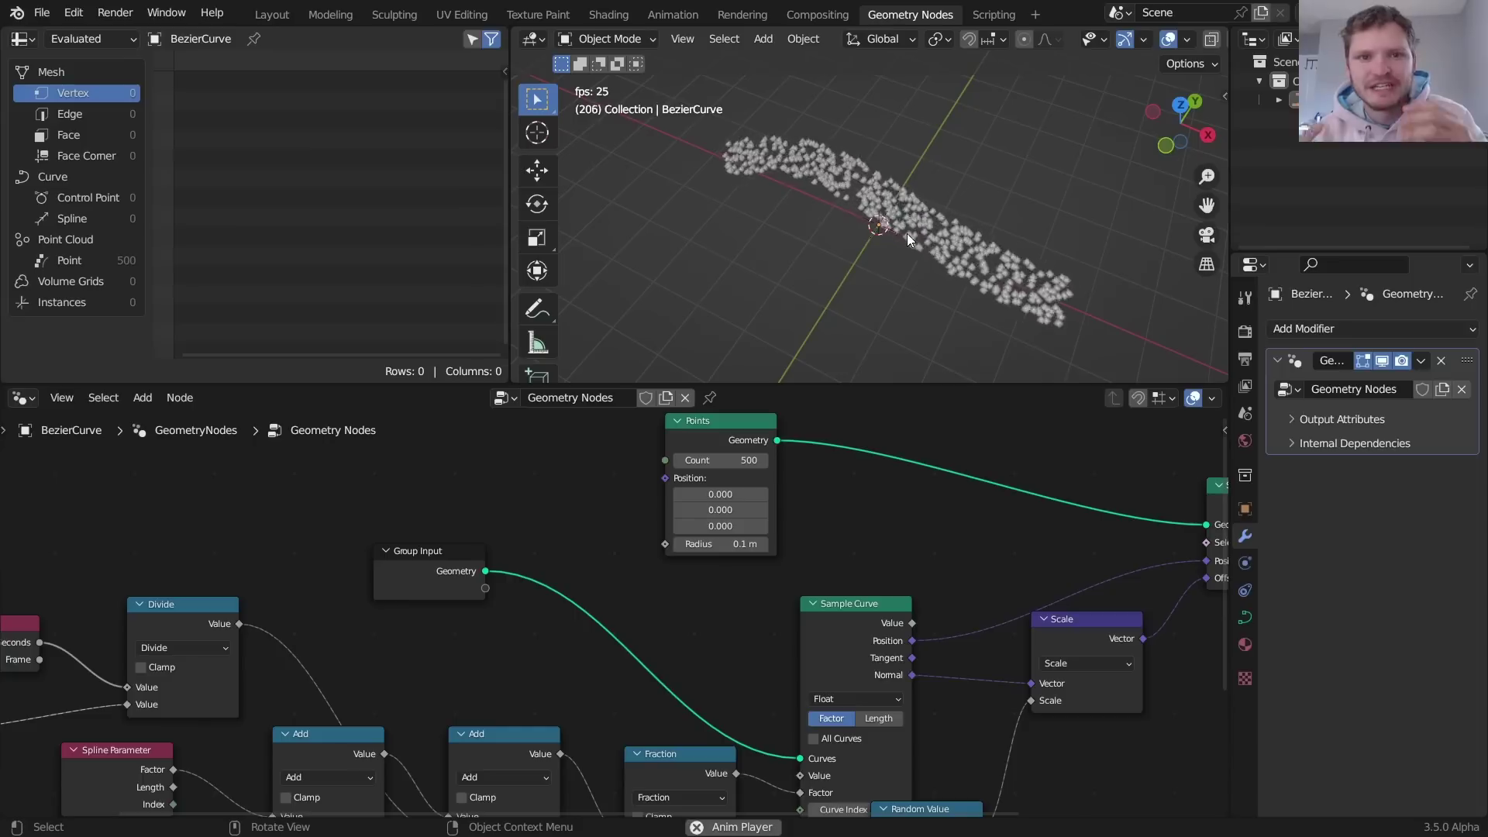
{"action": "key", "text": "space"}
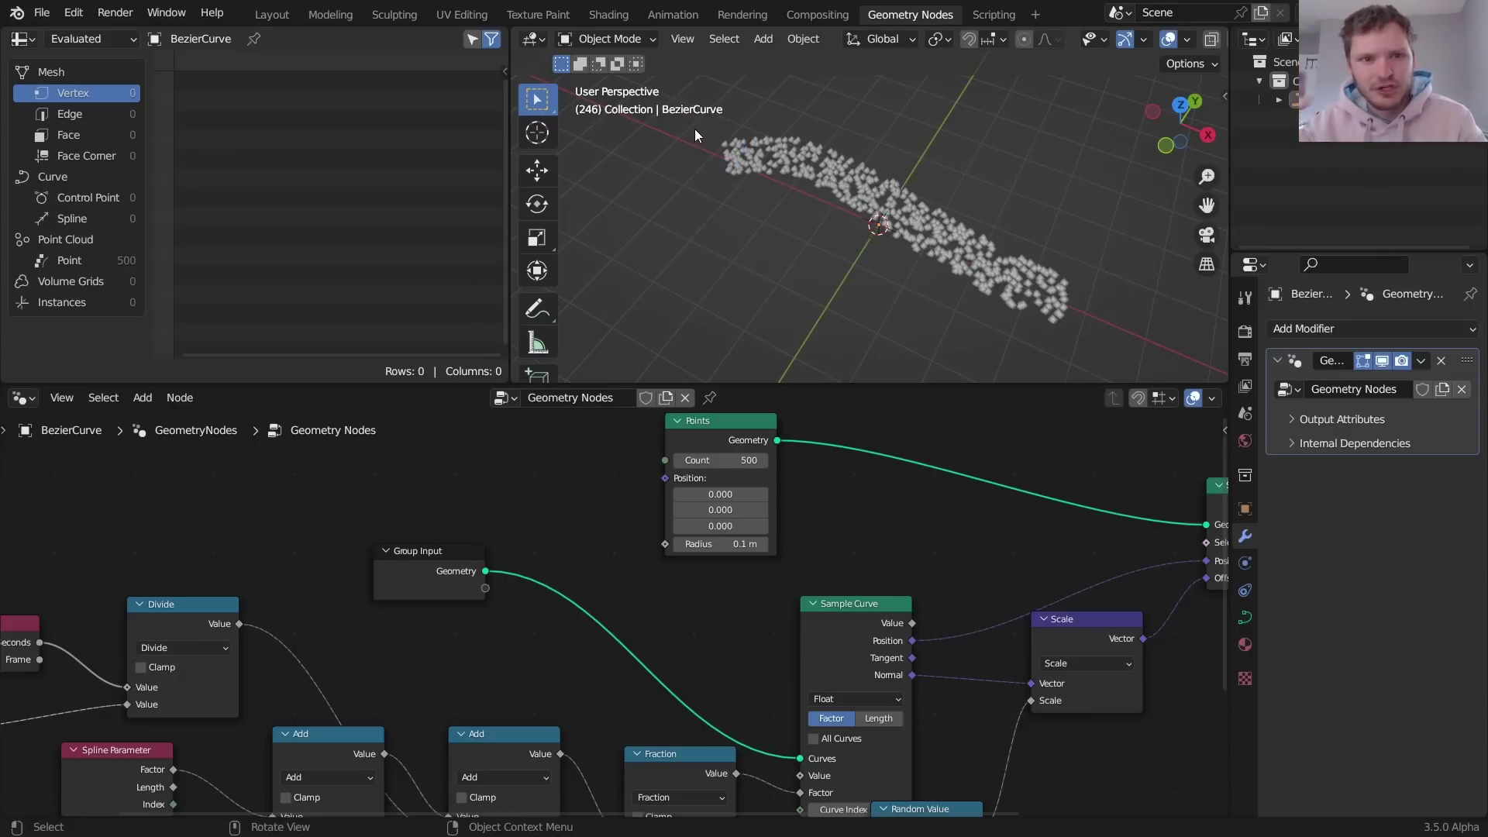
{"action": "key", "text": "space"}
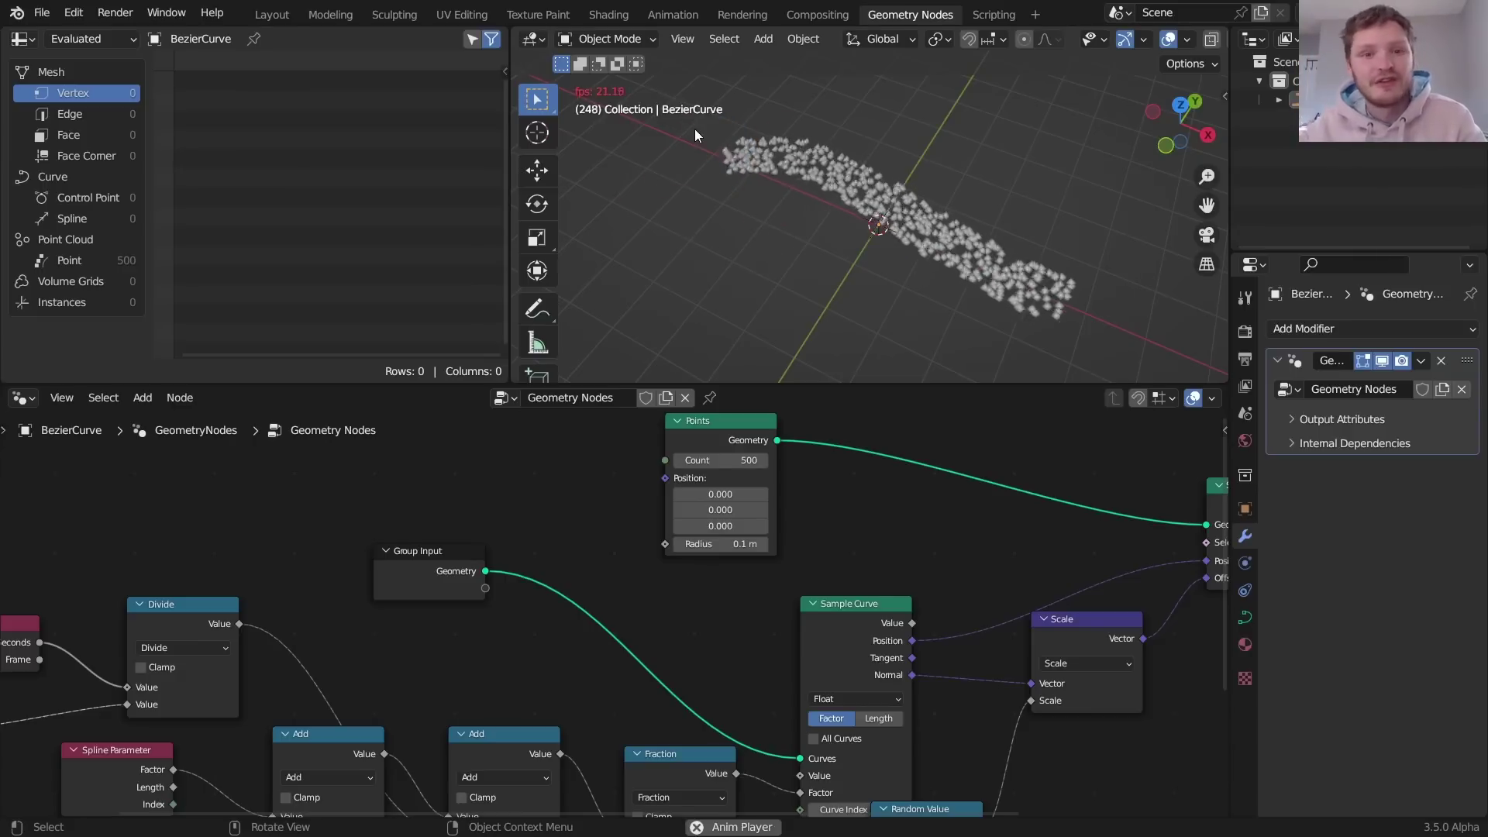
{"action": "key", "text": "space"}
- Save the file to the Desktop as patreonwatercurve.blend and briefly play the animation
{"action": "key", "text": "ctrl+s"}
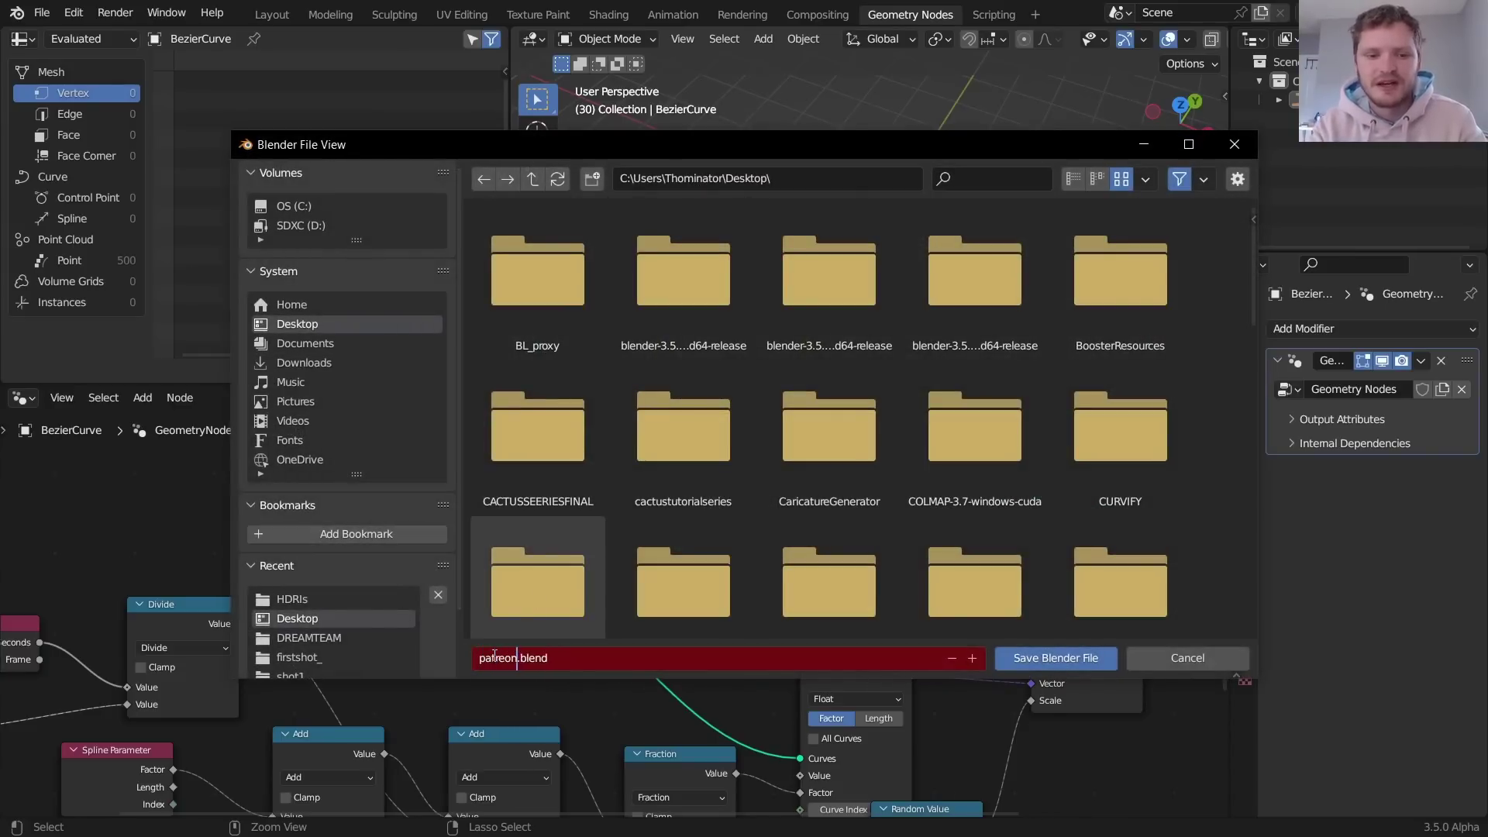
{"action": "type", "text": "patreonwatercurve"}
{"action": "key", "text": "Return"}
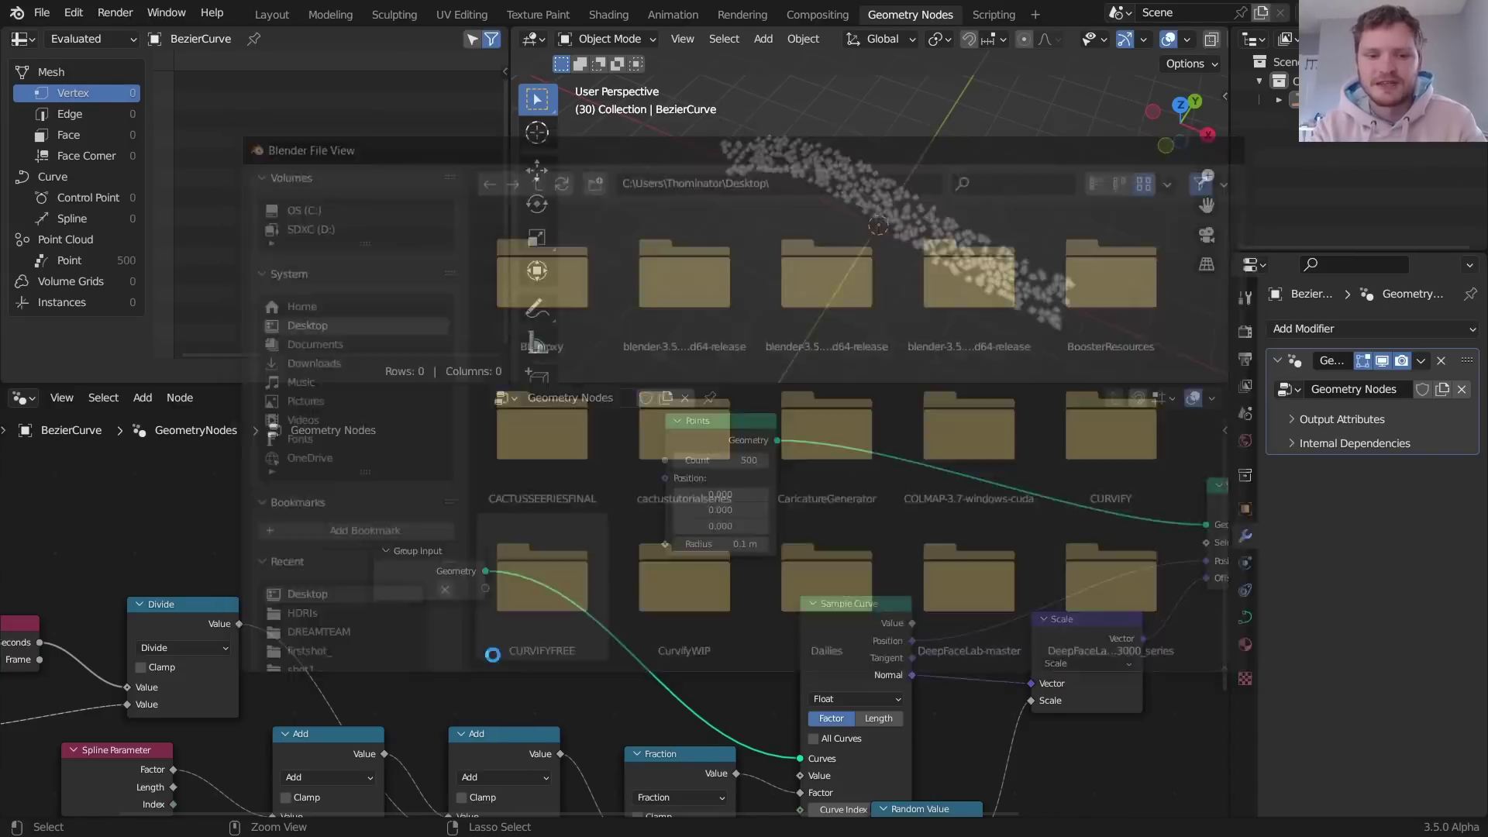
{"action": "key", "text": "space"}
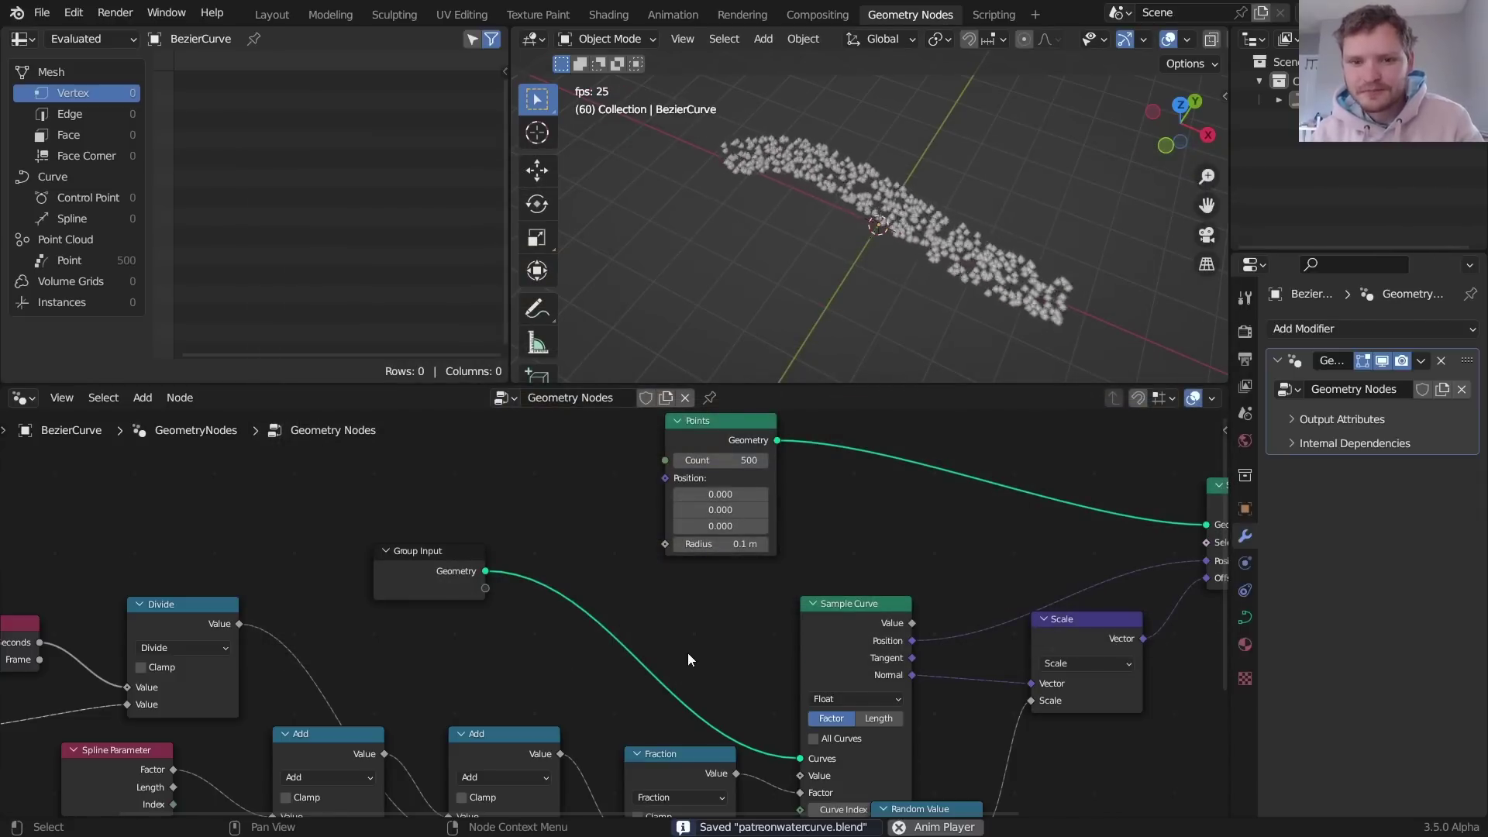
{"action": "key", "text": "space"}
- Move the Scale, Set Position, Group Output and attached Random Value nodes away from Sample Curve to make room for more nodes
{"action": "middle_click_drag", "start_coordinate": [854, 627], "coordinate": [778, 417]}
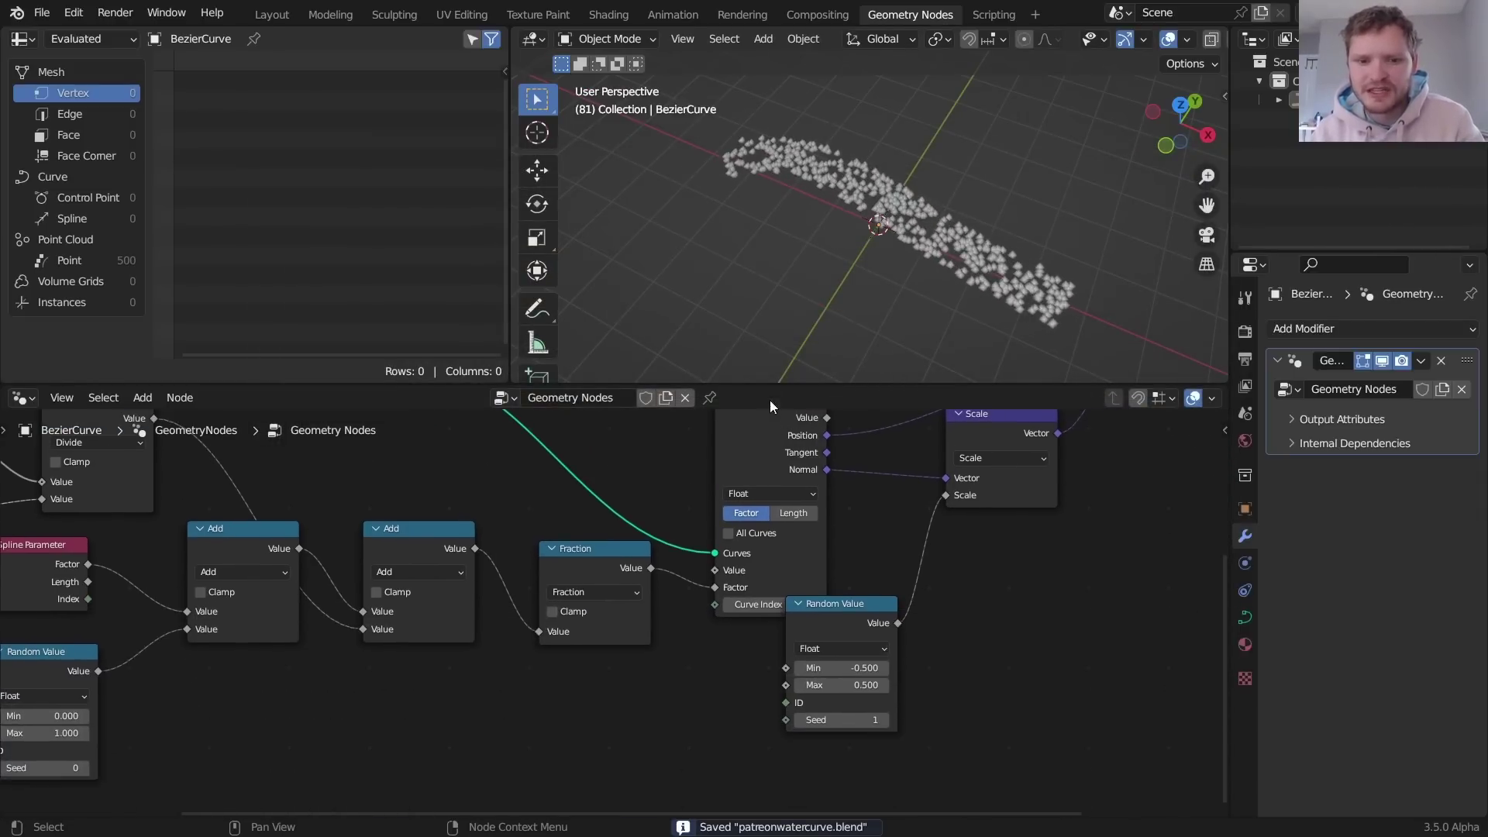
{"action": "left_click_drag", "start_coordinate": [829, 613], "coordinate": [879, 626]}
{"action": "middle_click_drag", "start_coordinate": [1098, 473], "coordinate": [728, 633]}
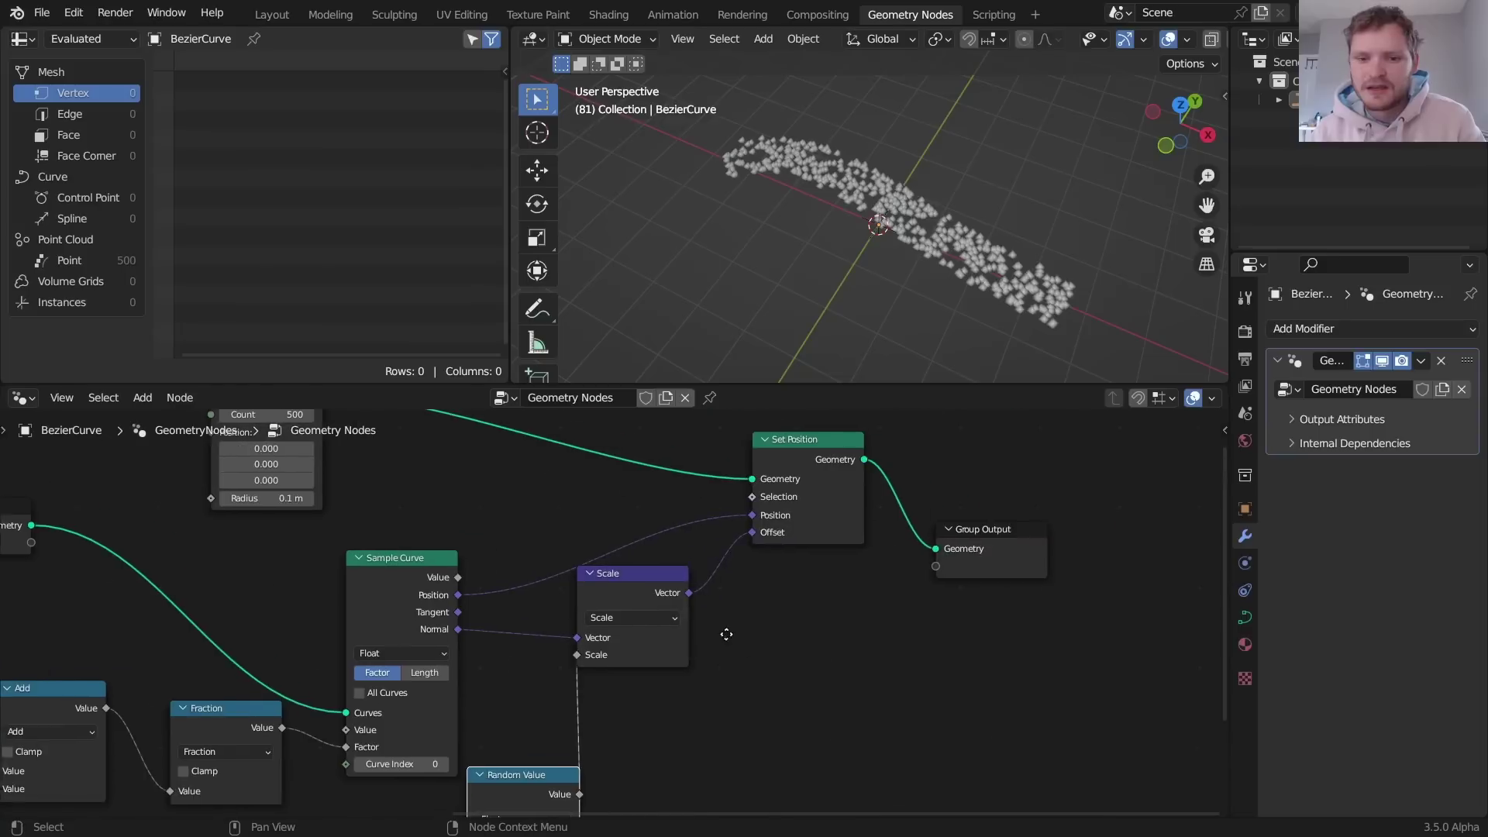
{"action": "left_click_drag", "start_coordinate": [988, 672], "coordinate": [665, 486]}
{"action": "key", "text": "g"}
{"action": "left_click", "coordinate": [911, 503]}
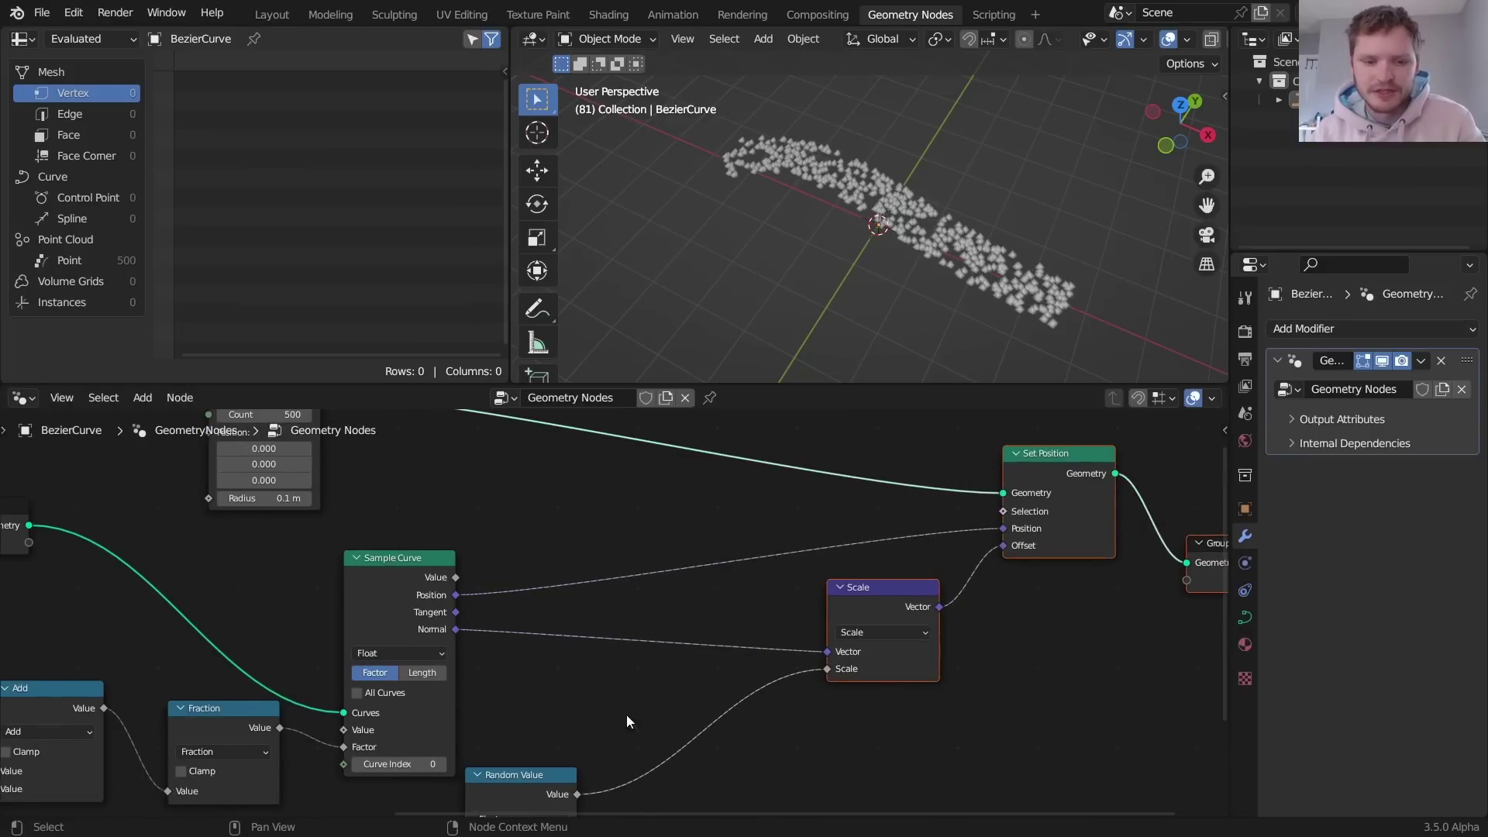
{"action": "left_click_drag", "start_coordinate": [540, 791], "coordinate": [814, 724]}
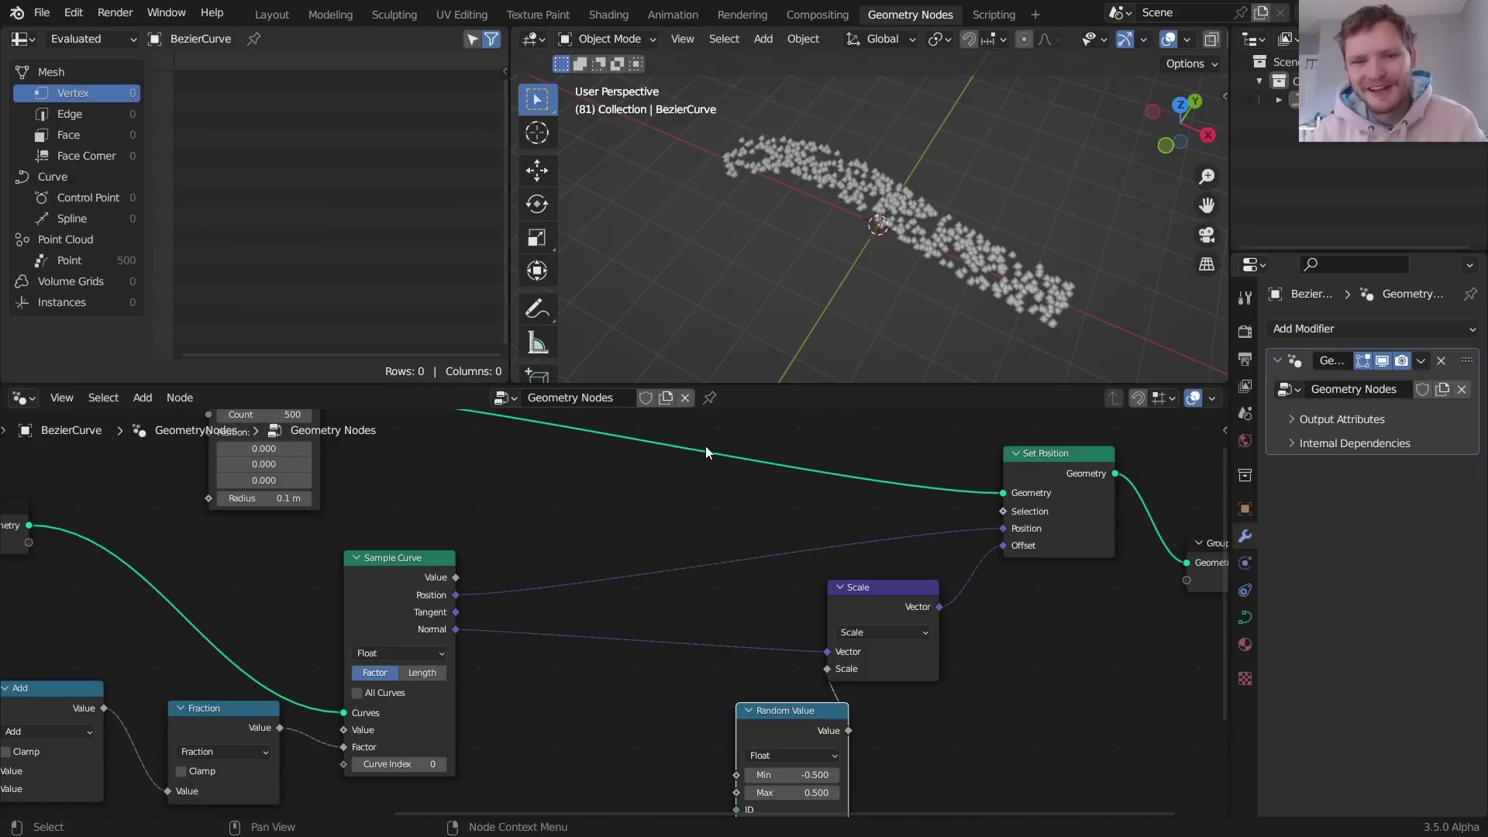
- Add an RGB Curves node below the Add nodes
{"action": "middle_click_drag", "start_coordinate": [498, 562], "coordinate": [654, 440]}
{"action": "middle_click_drag", "start_coordinate": [522, 584], "coordinate": [768, 528]}
{"action": "scroll", "coordinate": [768, 528], "scroll_direction": "down", "scroll_amount": 1}
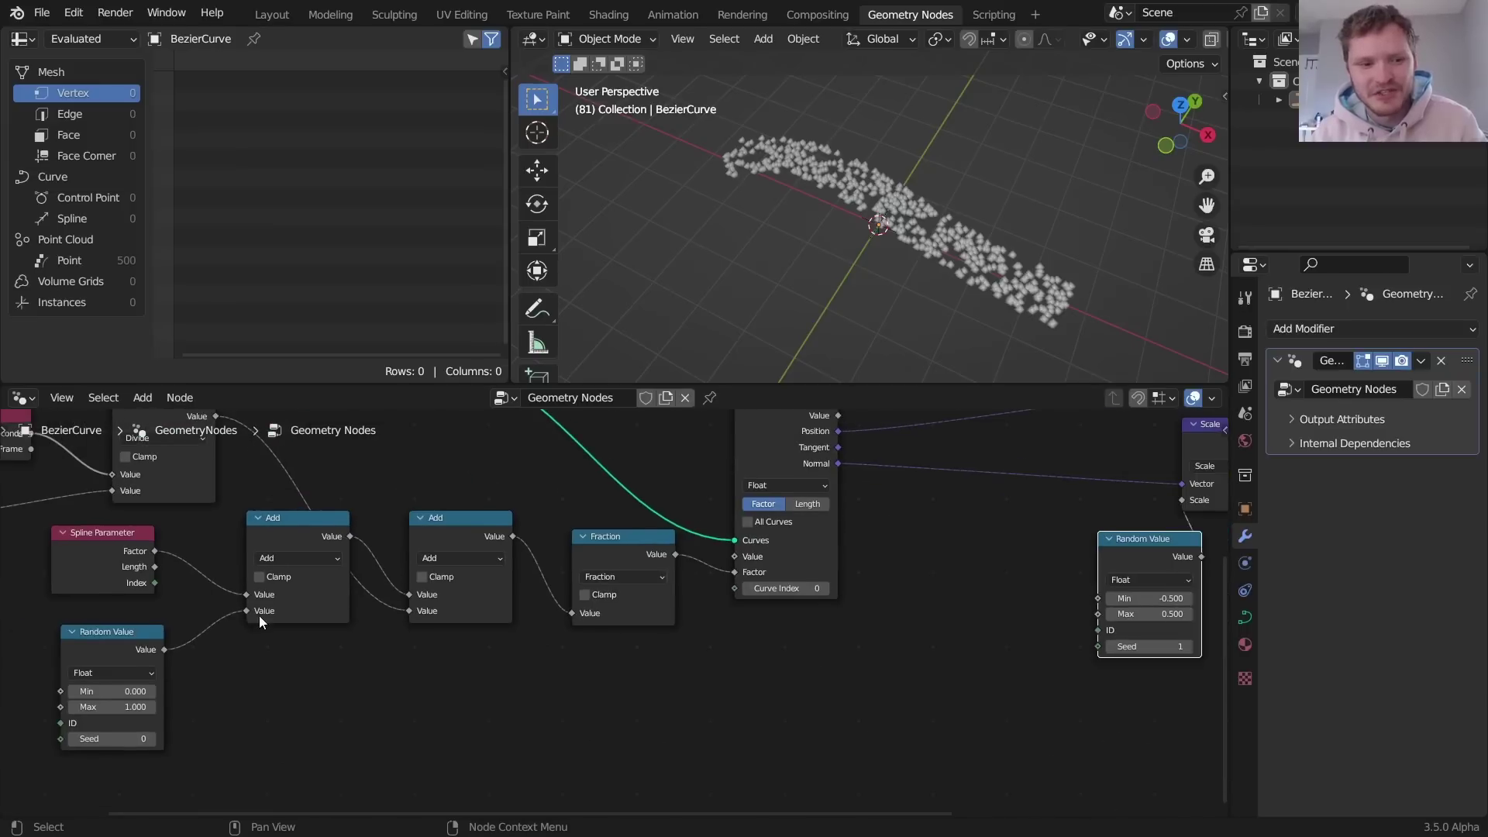
{"action": "middle_click_drag", "start_coordinate": [210, 590], "coordinate": [369, 577]}
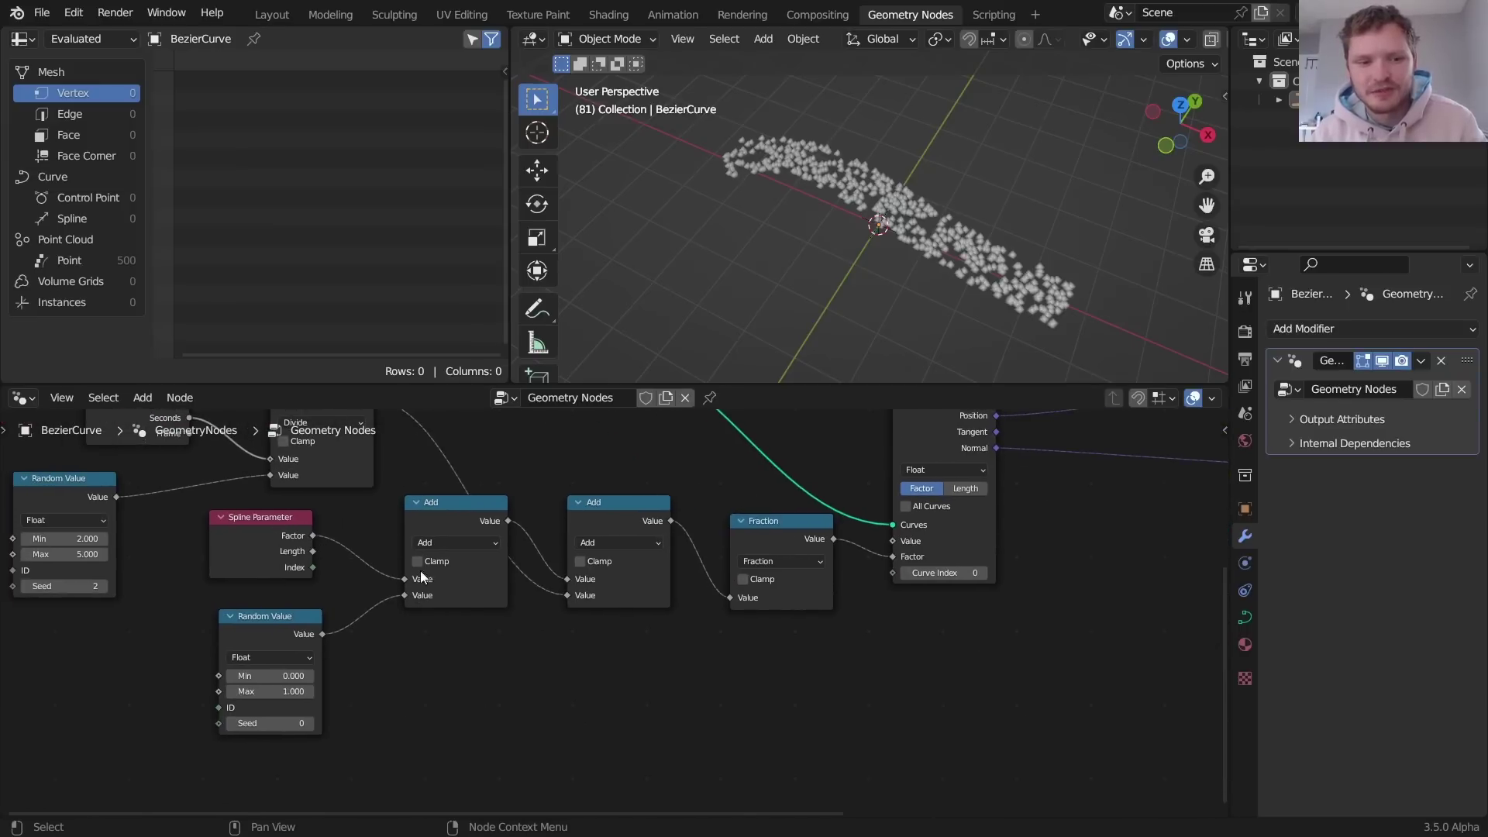
{"action": "key", "text": "shift+a"}
{"action": "left_click", "coordinate": [394, 504]}
{"action": "type", "text": "rgb"}
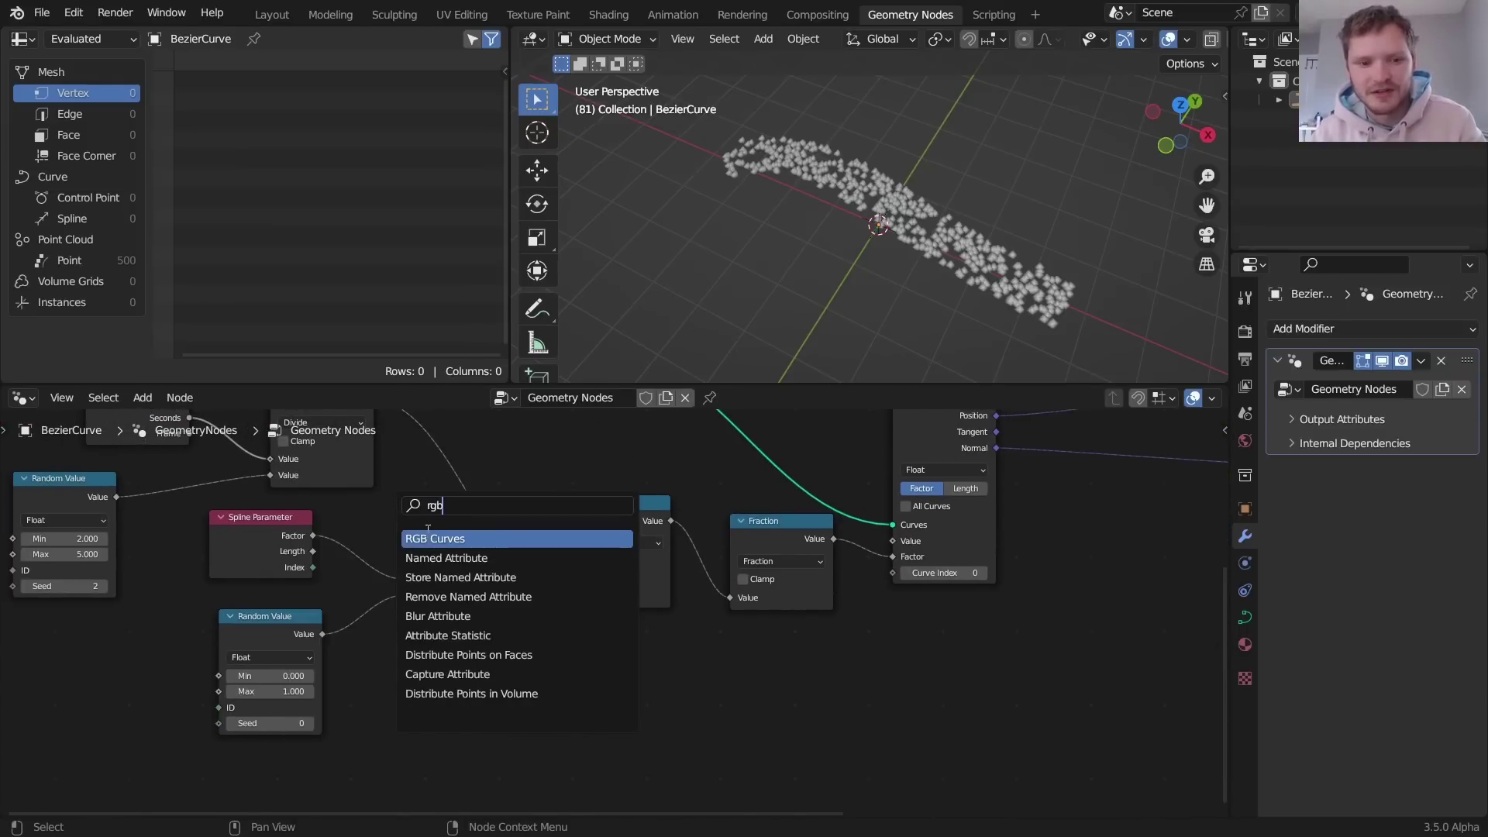
{"action": "key", "text": "Return"}
{"action": "left_click", "coordinate": [521, 673]}
{"action": "middle_click_drag", "start_coordinate": [570, 603], "coordinate": [447, 549]}
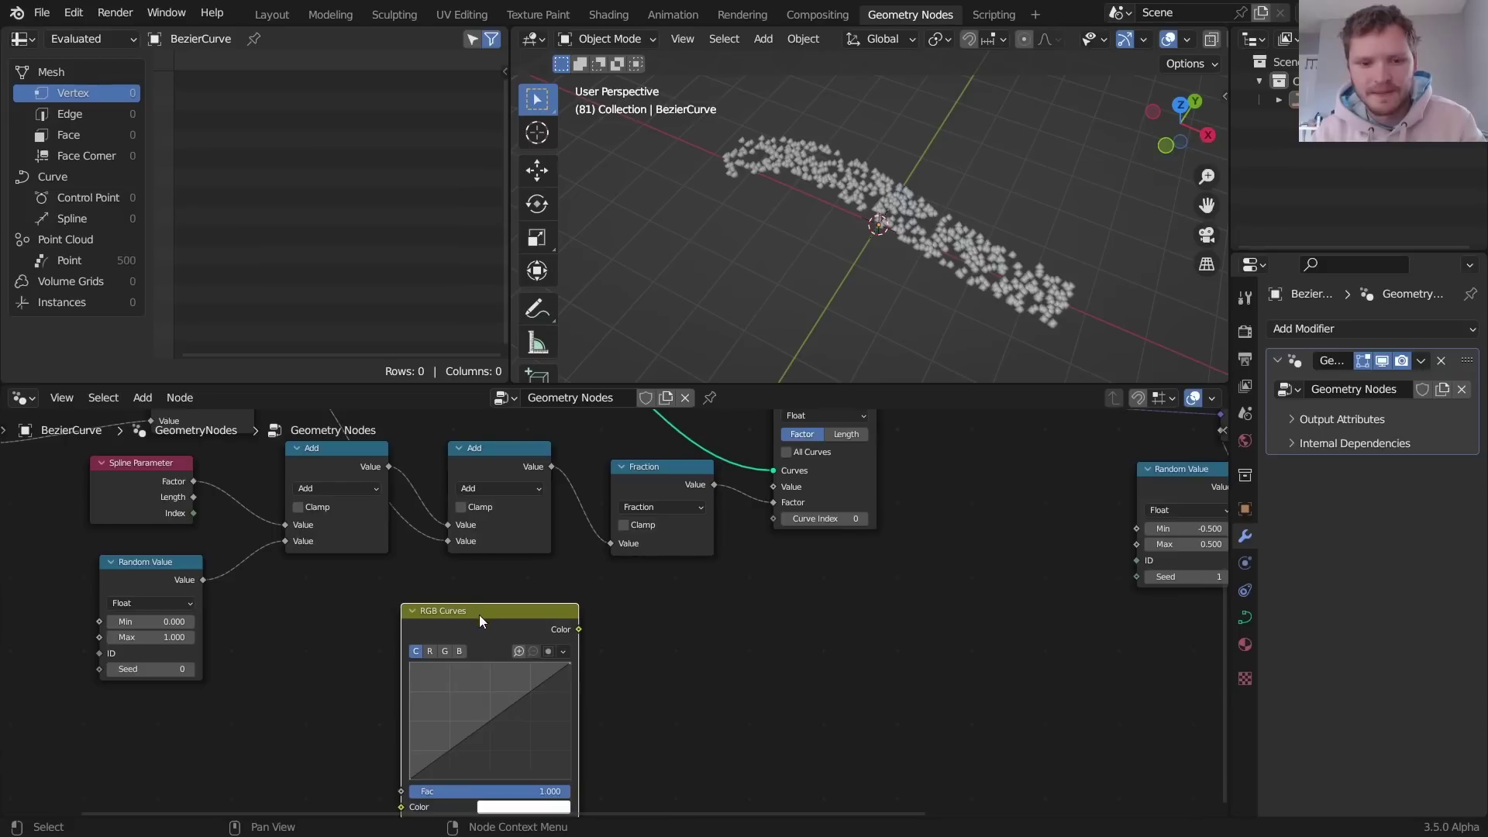
- Place the RGB Curves node under the Fraction node and connect Fraction's Value output to its Color input
{"action": "left_click_drag", "start_coordinate": [481, 614], "coordinate": [702, 596]}
{"action": "middle_click_drag", "start_coordinate": [696, 571], "coordinate": [691, 552]}
{"action": "scroll", "coordinate": [691, 552], "scroll_direction": "down", "scroll_amount": 1}
{"action": "left_click_drag", "start_coordinate": [707, 479], "coordinate": [699, 518]}
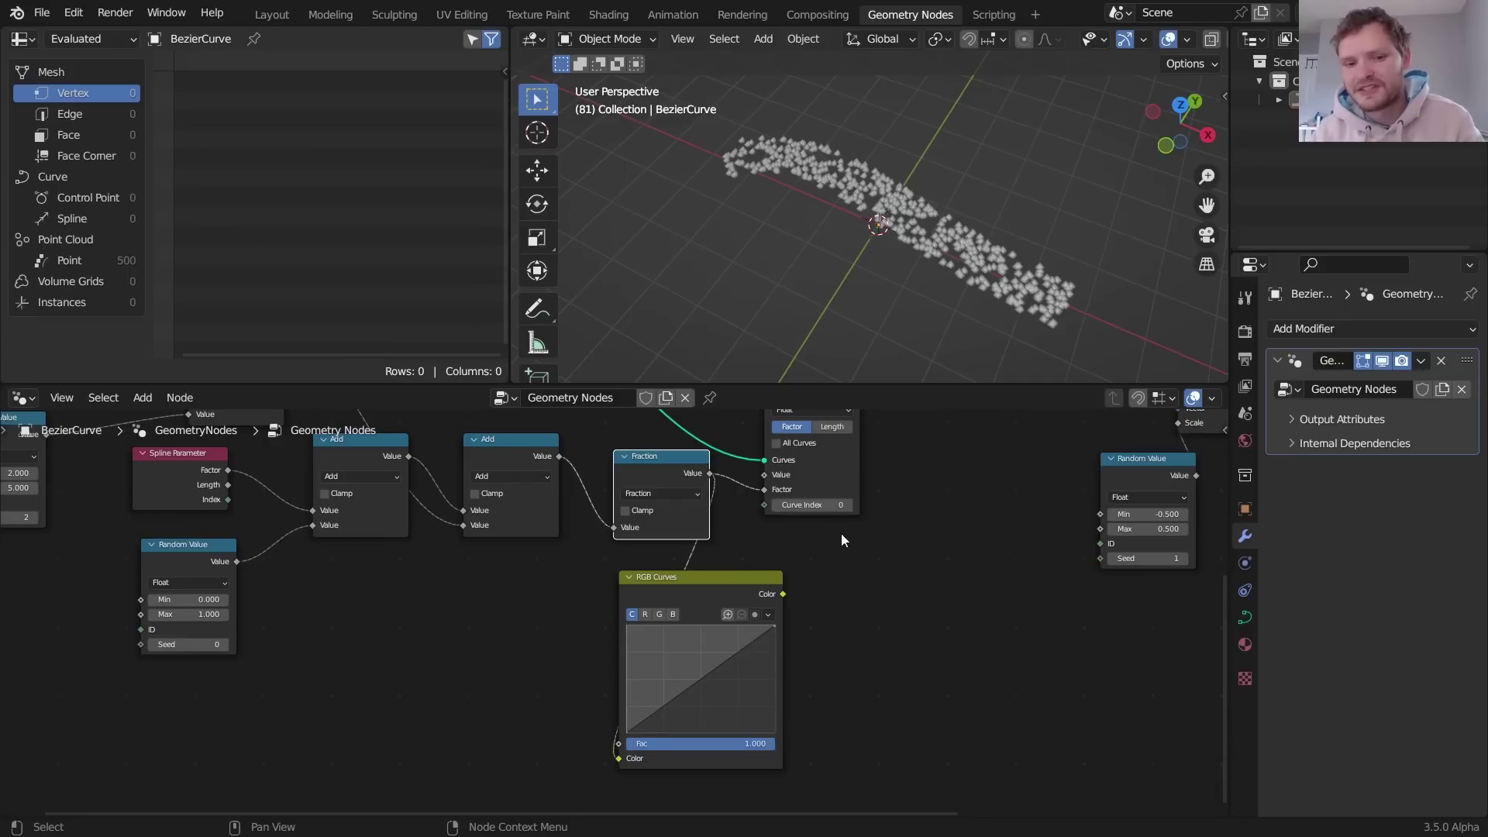
- Insert a Multiply node between Random Value and Scale, connect RGB Curves' Color to its second input, and play the animation
{"action": "middle_click_drag", "start_coordinate": [840, 533], "coordinate": [524, 720]}
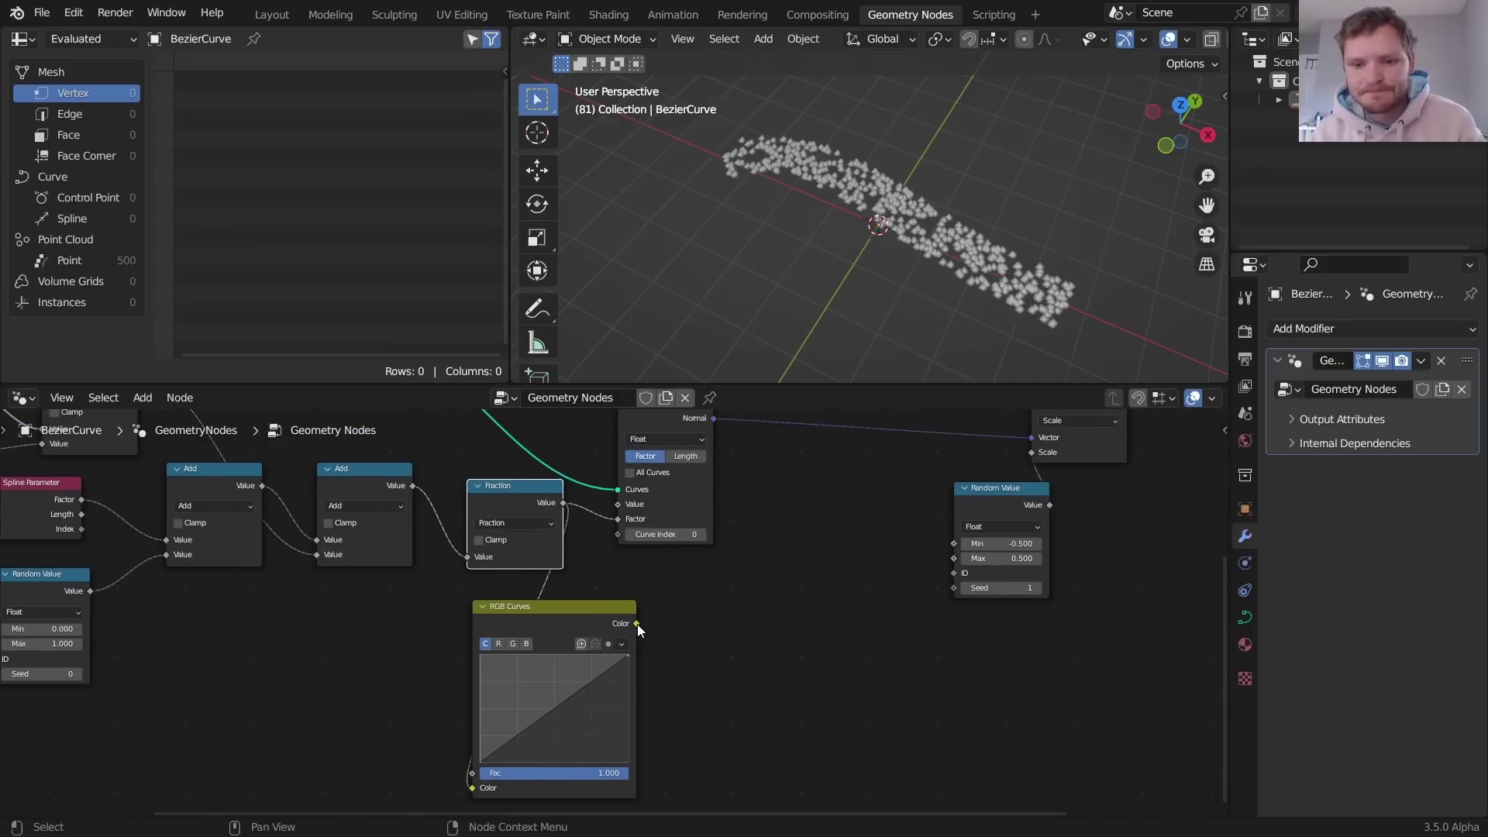
{"action": "left_click_drag", "start_coordinate": [1021, 487], "coordinate": [797, 577]}
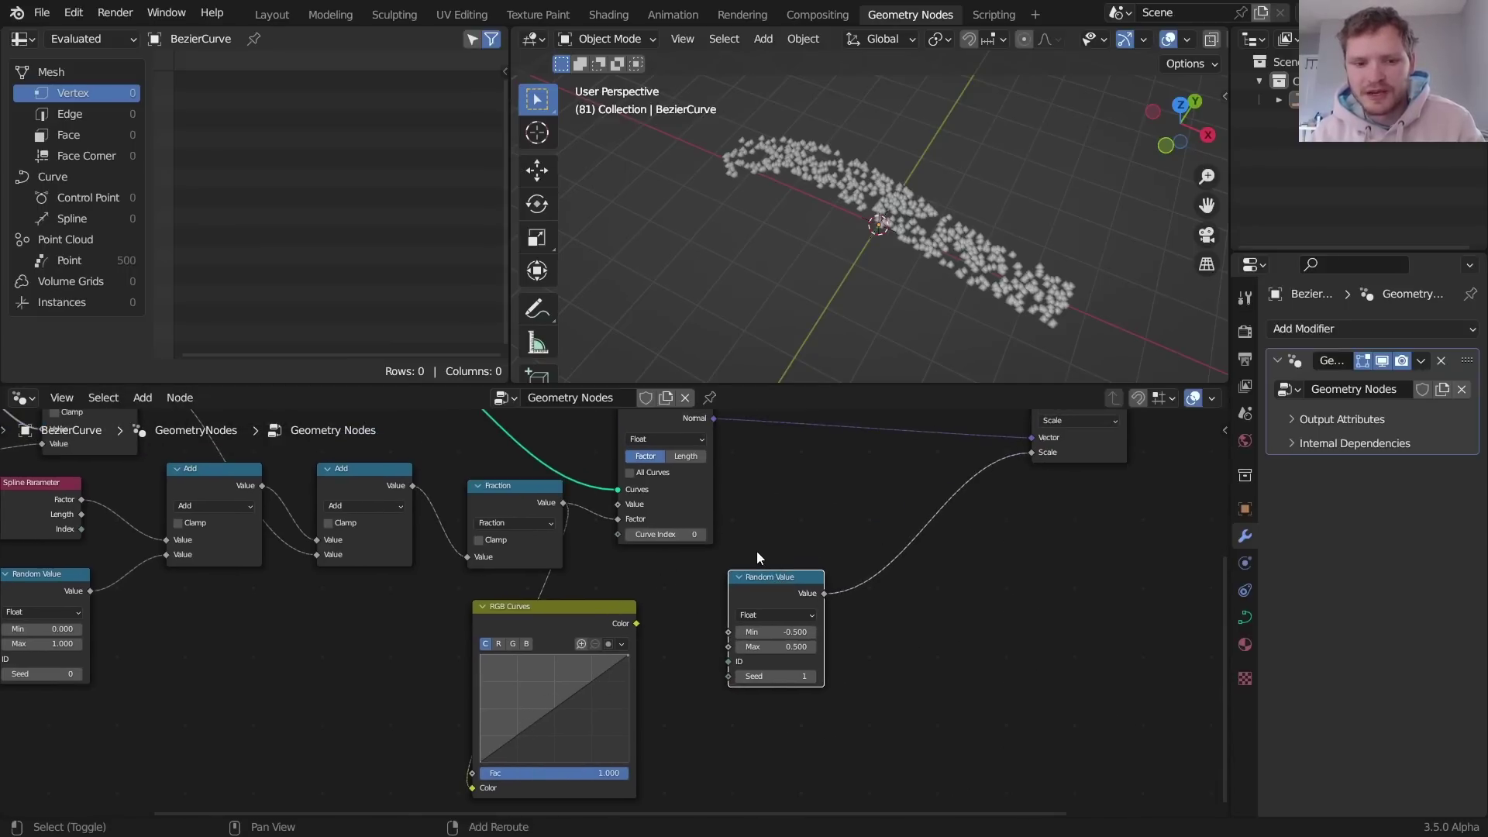
{"action": "left_click", "coordinate": [502, 487]}
{"action": "key", "text": "shift+d"}
{"action": "left_click", "coordinate": [914, 527]}
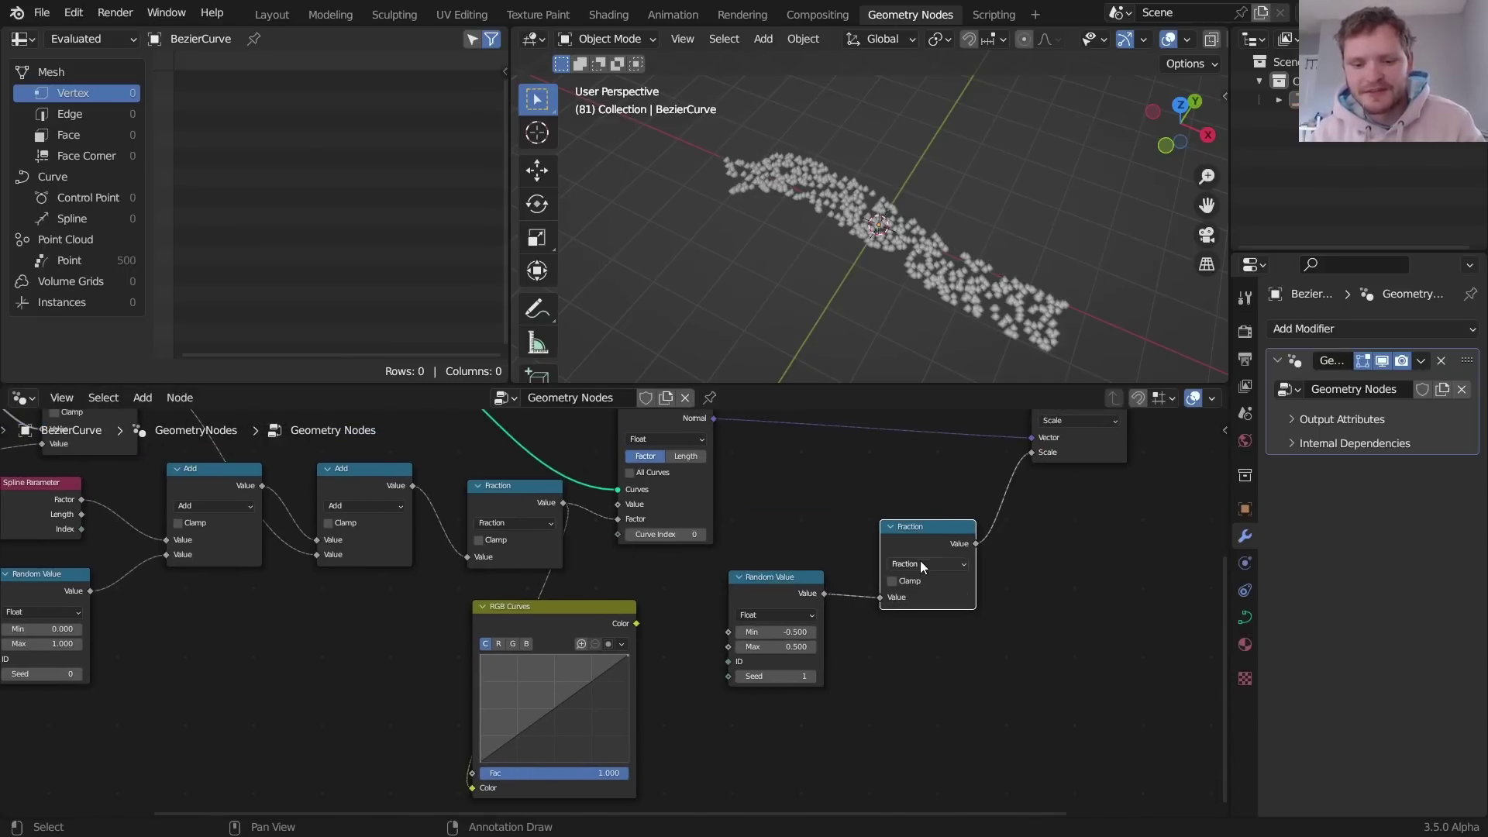
{"action": "left_click", "coordinate": [921, 561]}
{"action": "key", "text": "m"}
{"action": "left_click_drag", "start_coordinate": [635, 617], "coordinate": [884, 611]}
{"action": "key", "text": "space"}
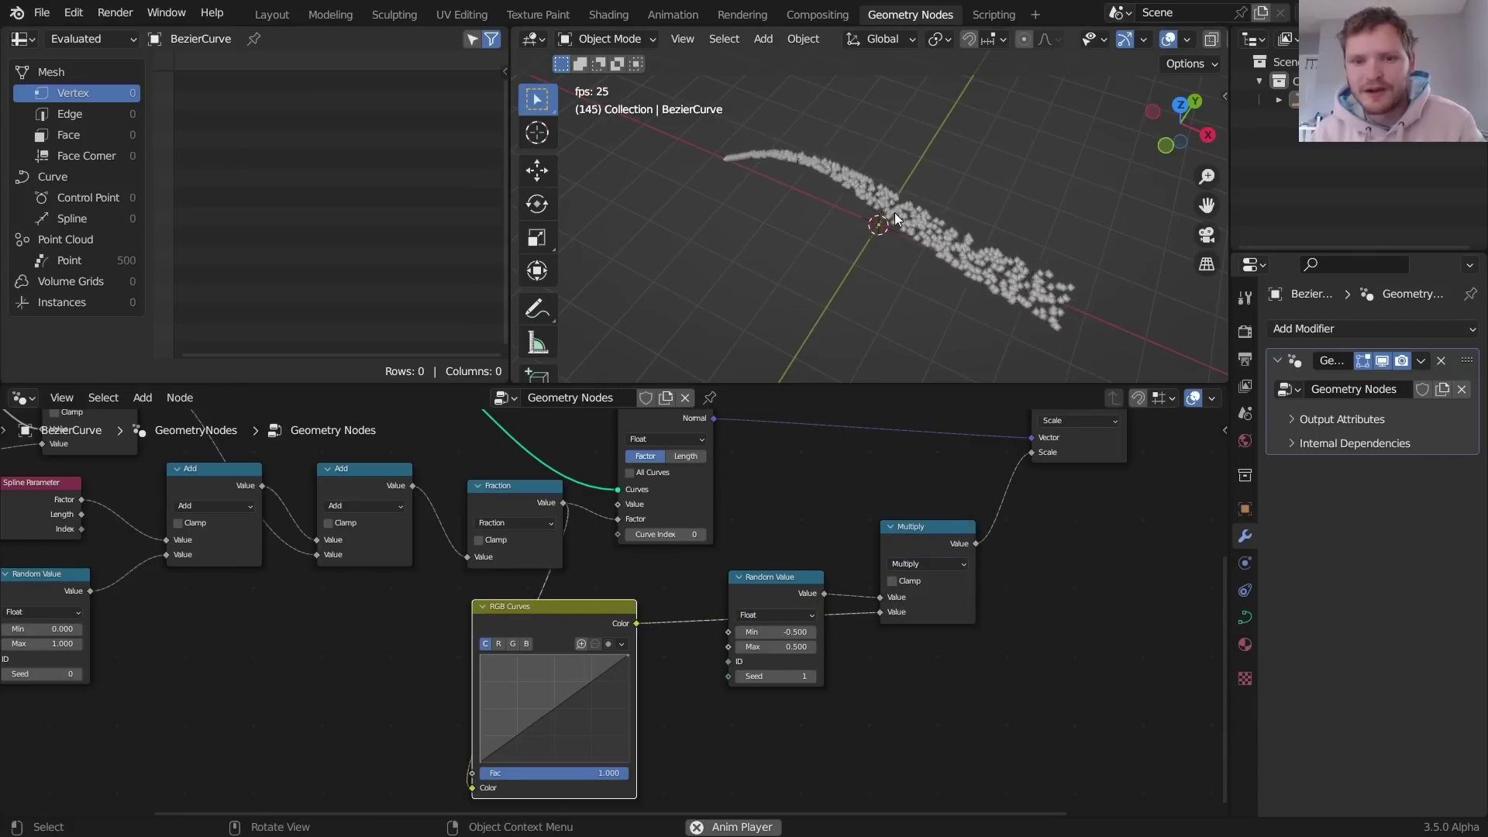
- Shape the RGB Curves curve into an arch with both ends at 0 and a peak of 1.0 at about 0.53
{"action": "middle_click_drag", "start_coordinate": [581, 643], "coordinate": [637, 570]}
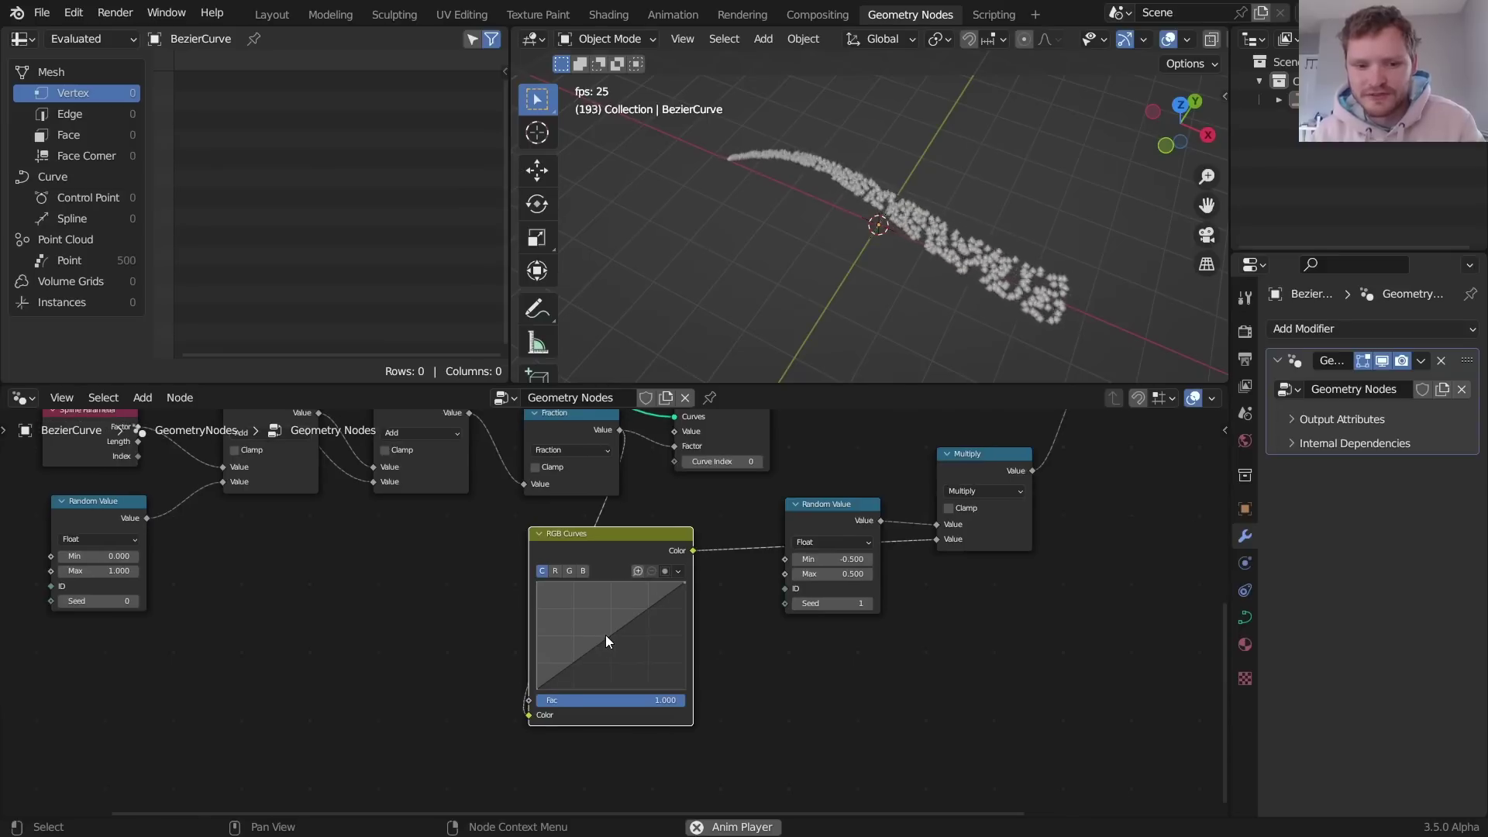
{"action": "left_click_drag", "start_coordinate": [681, 583], "coordinate": [685, 691]}
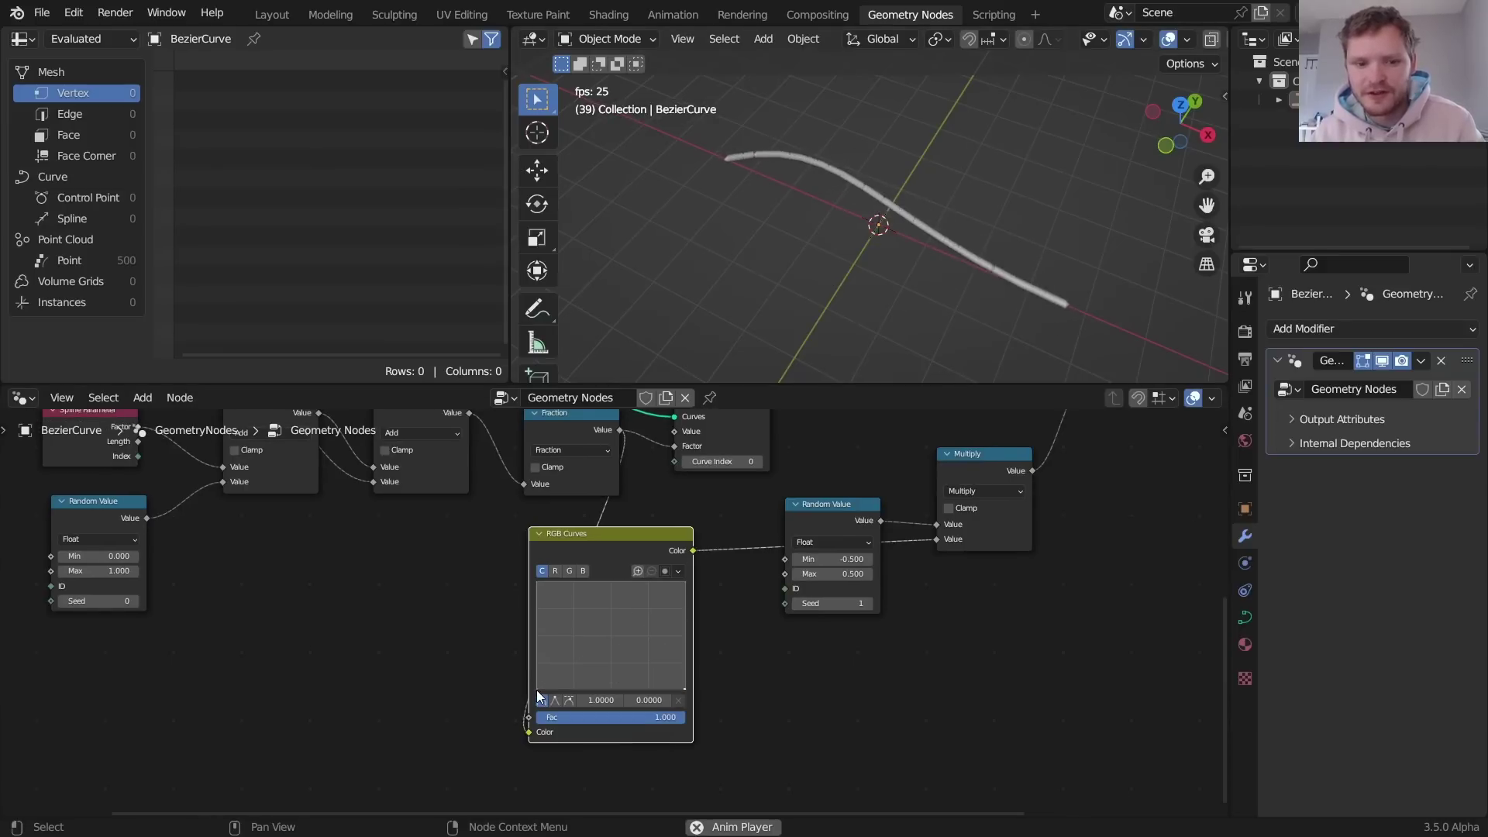
{"action": "left_click_drag", "start_coordinate": [539, 665], "coordinate": [607, 618]}
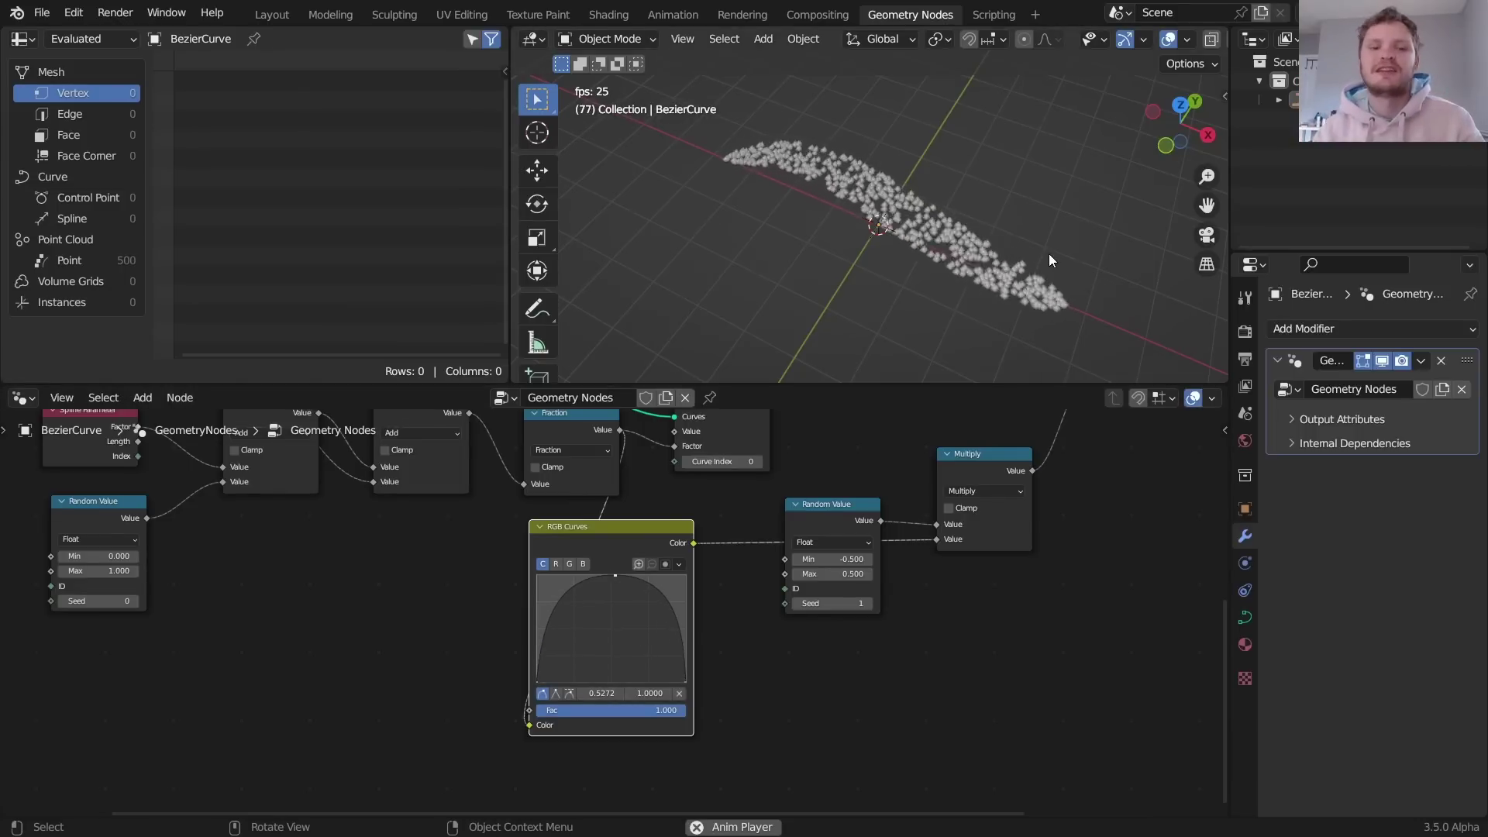
- Move Group Output farther along and insert a Points to Volume node between Set Position and Group Output
{"action": "middle_click_drag", "start_coordinate": [584, 486], "coordinate": [725, 553]}
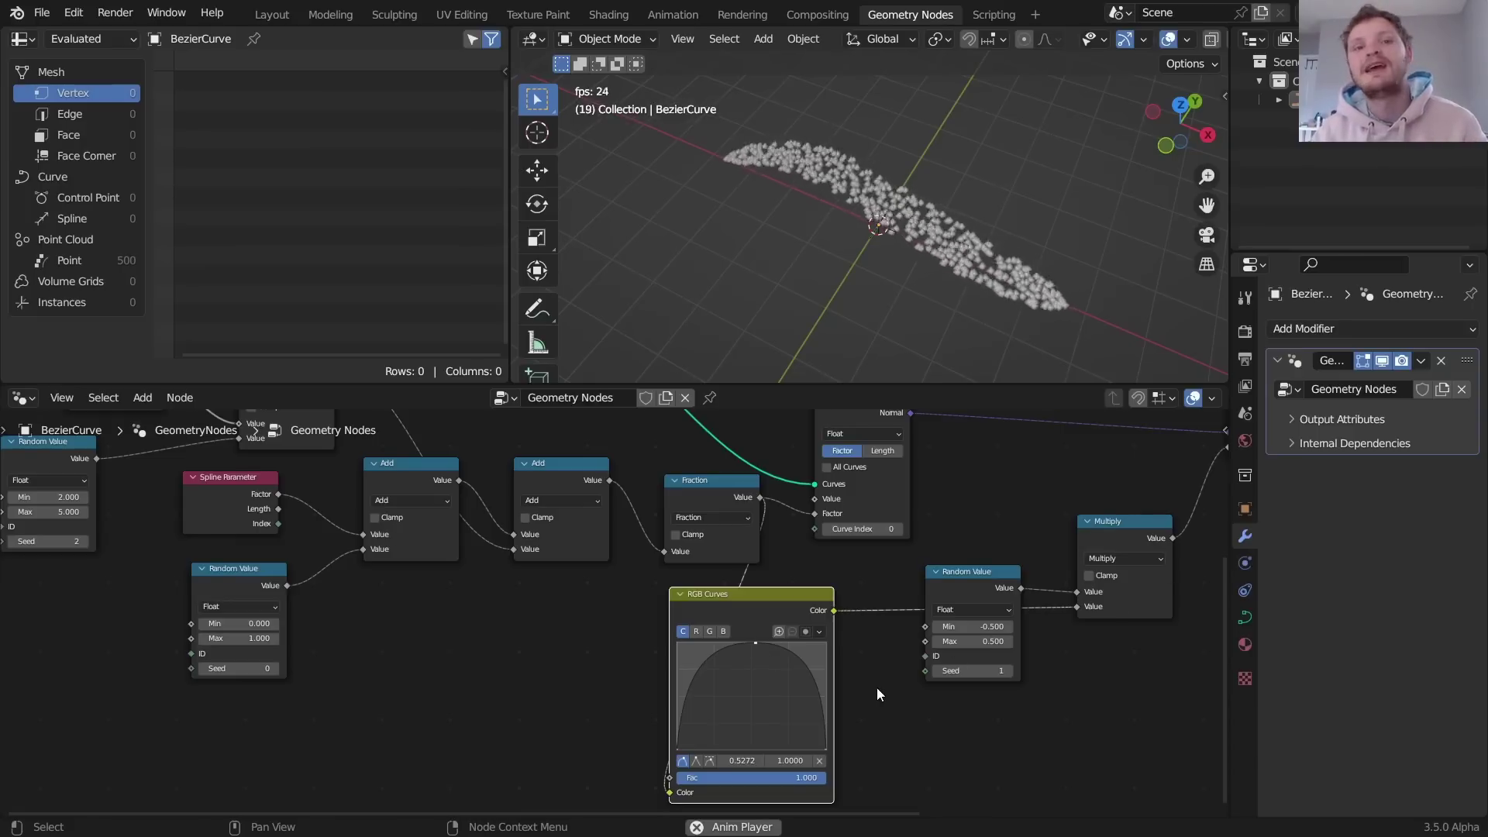
{"action": "middle_click_drag", "start_coordinate": [964, 651], "coordinate": [623, 686]}
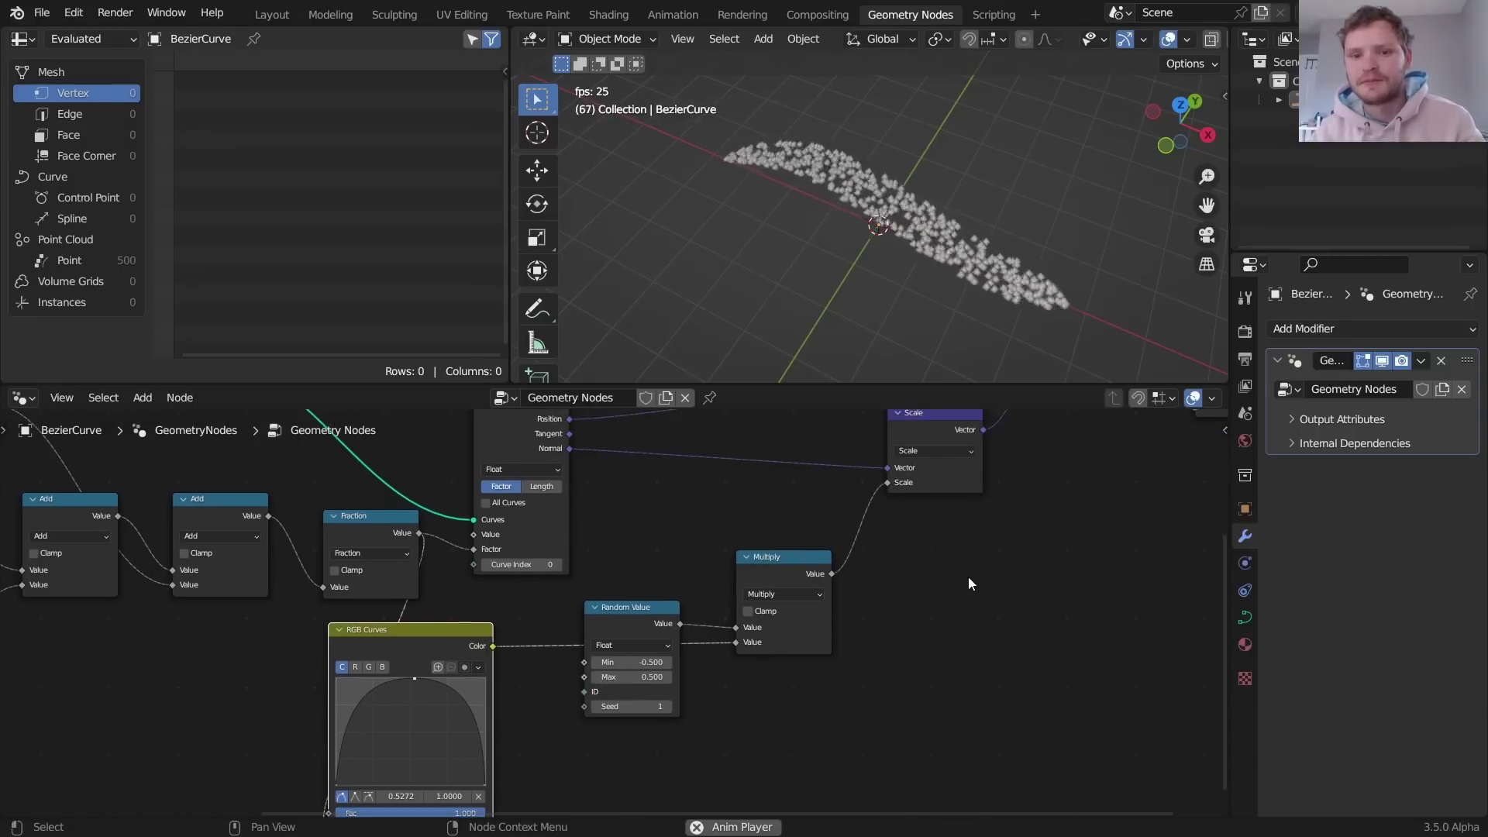
{"action": "middle_click_drag", "start_coordinate": [969, 583], "coordinate": [775, 635]}
{"action": "middle_click_drag", "start_coordinate": [997, 580], "coordinate": [864, 625]}
{"action": "left_click_drag", "start_coordinate": [814, 543], "coordinate": [1019, 546]}
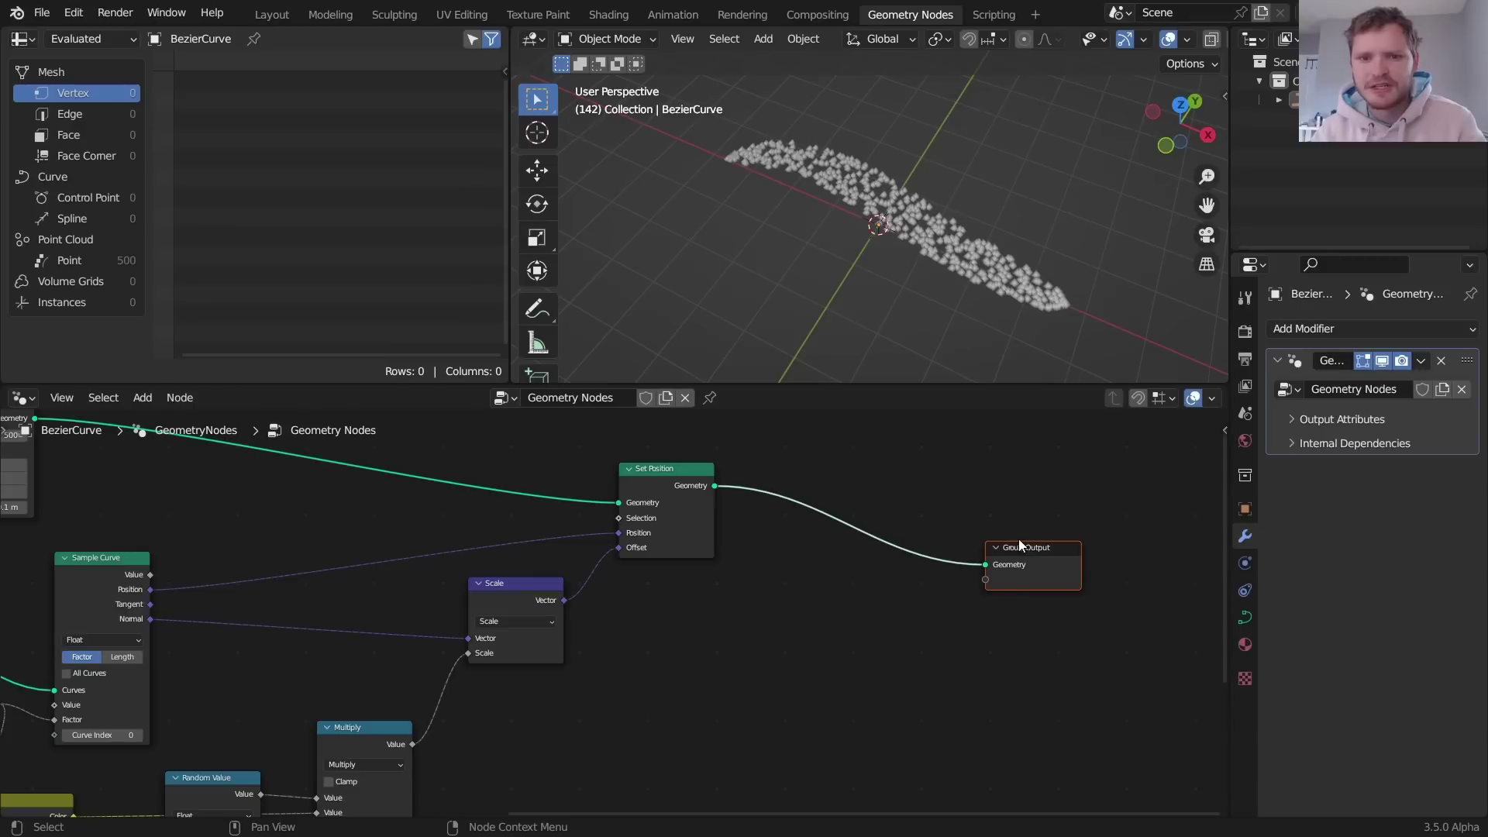
{"action": "key", "text": "shift+a"}
{"action": "left_click", "coordinate": [786, 493]}
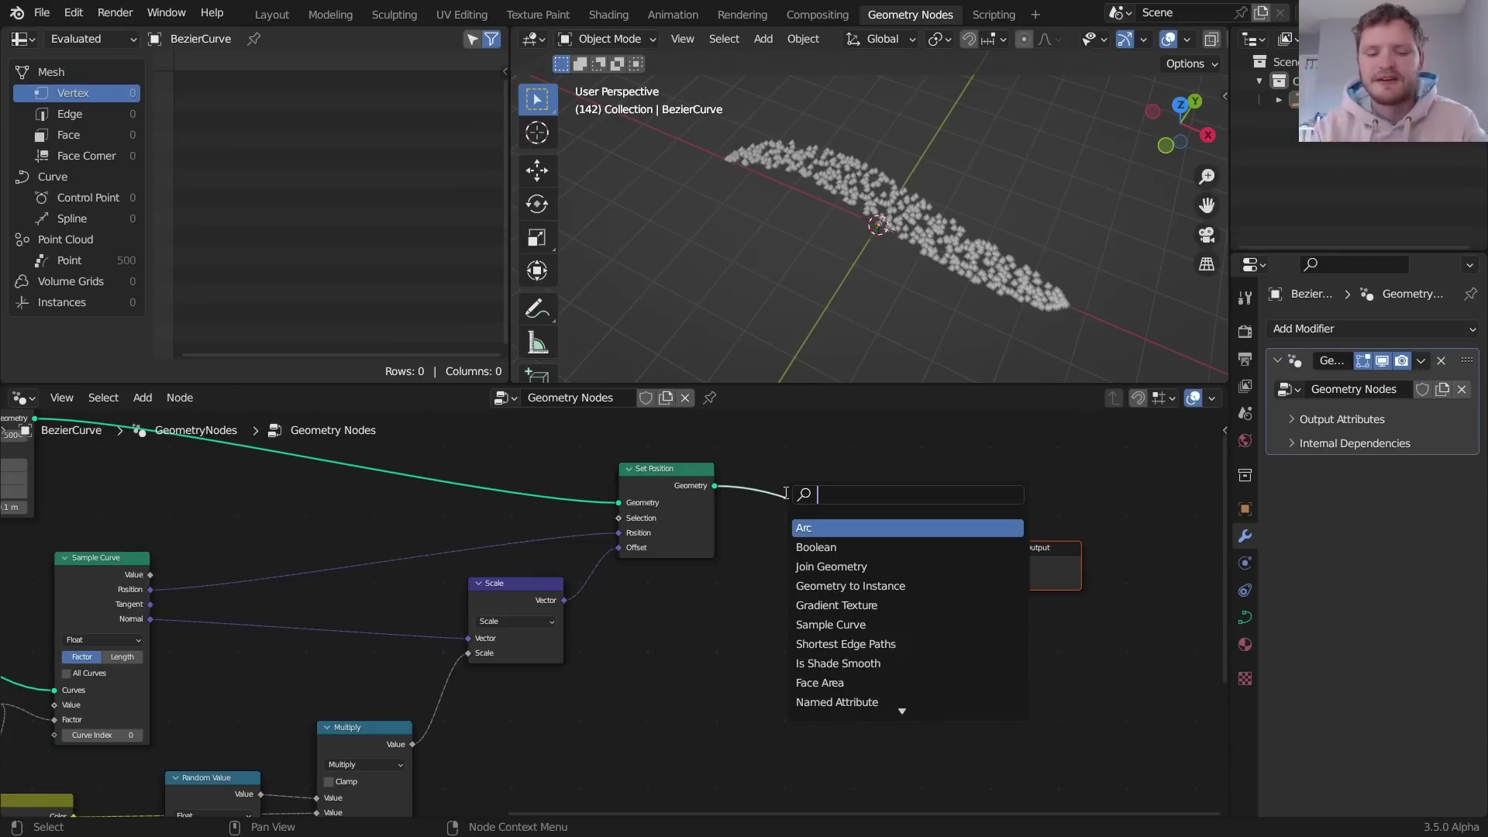
{"action": "type", "text": "points"}
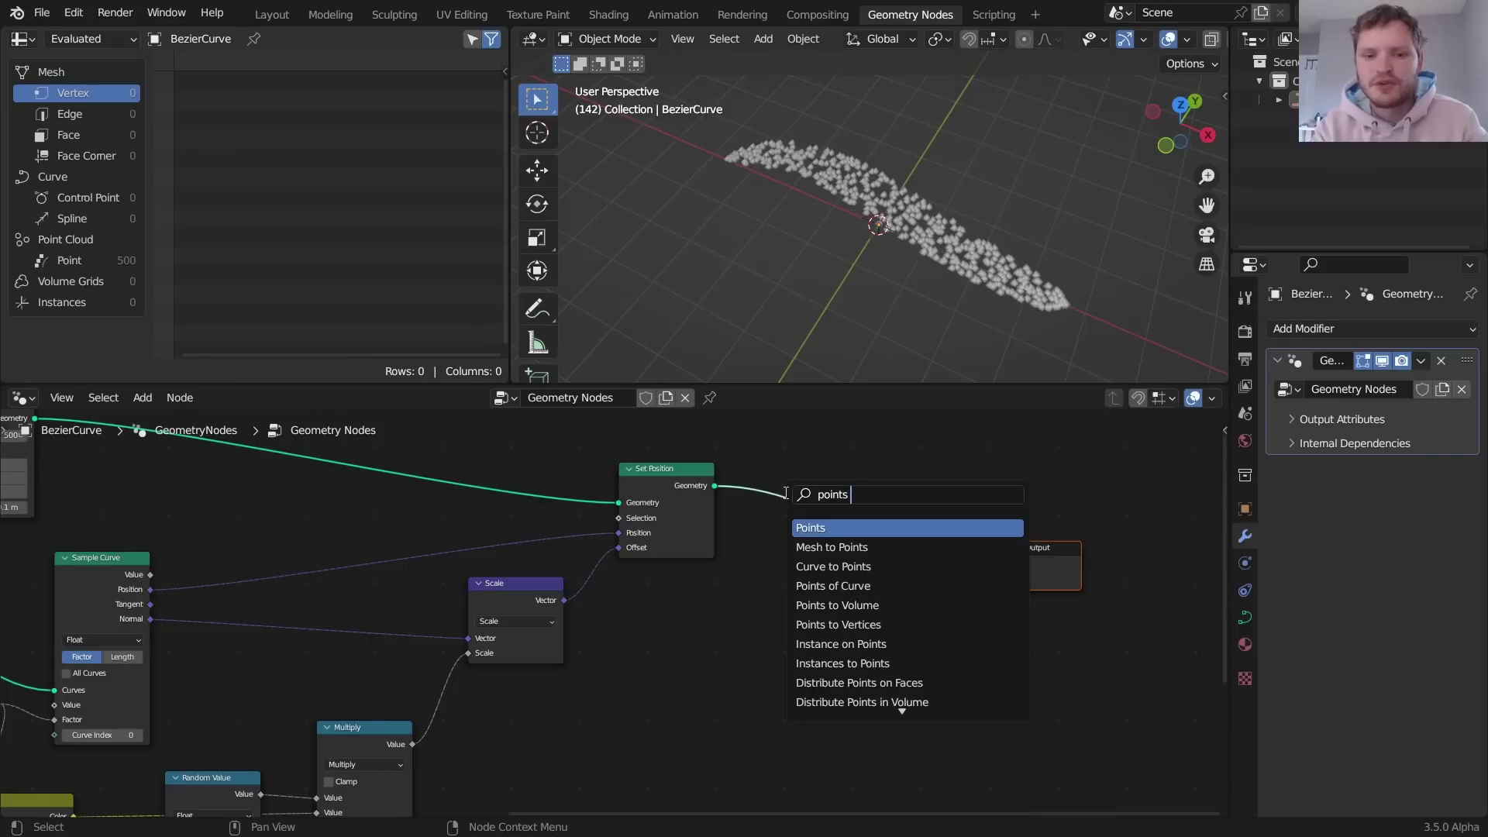
{"action": "type", "text": " to"}
{"action": "key", "text": "Return"}
{"action": "left_click", "coordinate": [786, 494]}
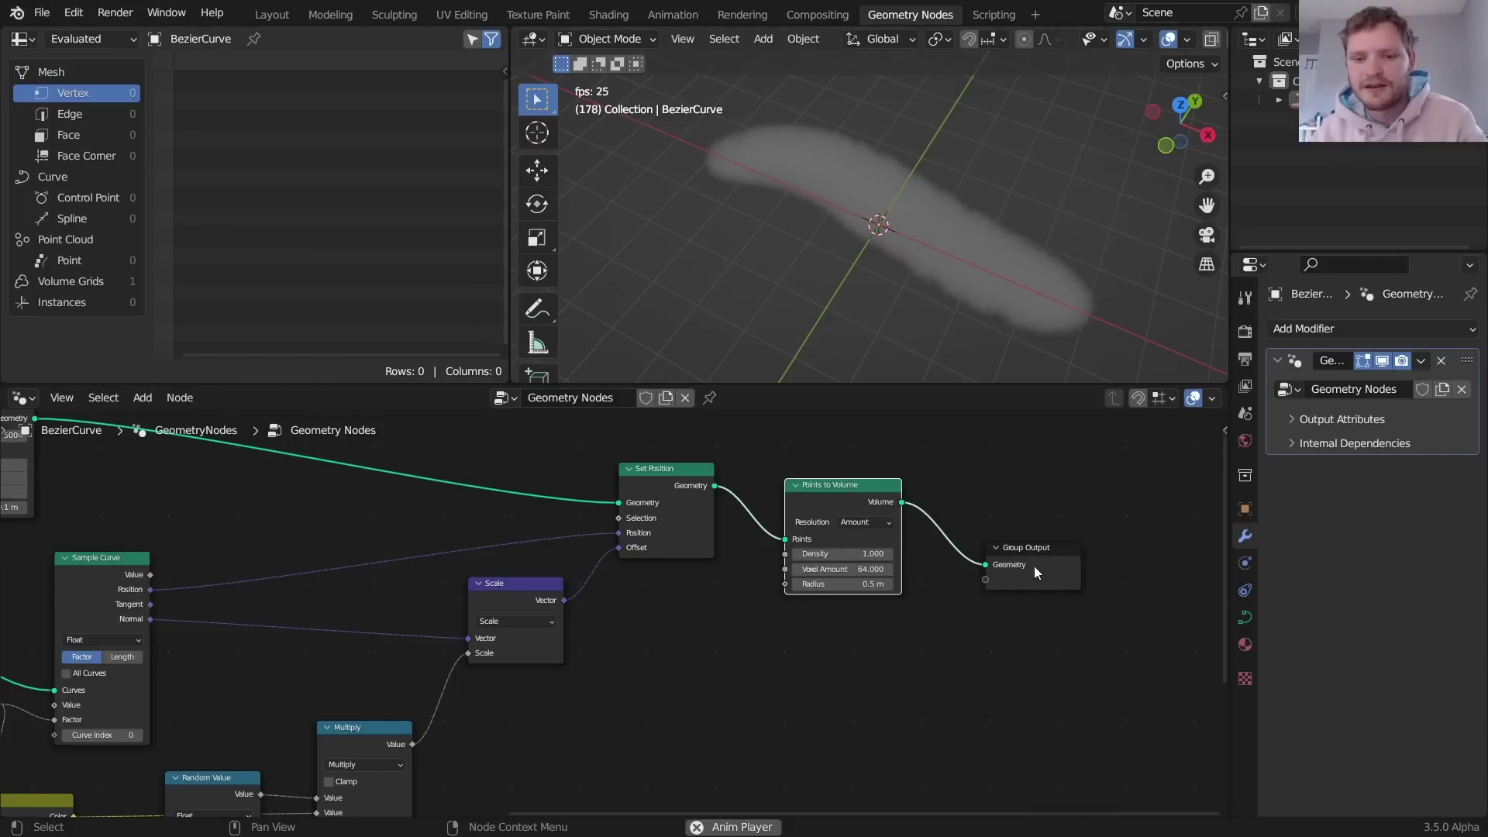
- Make room before Group Output and insert a Volume to Mesh node after Points to Volume
{"action": "left_click_drag", "start_coordinate": [1076, 628], "coordinate": [981, 530]}
{"action": "key", "text": "g"}
{"action": "left_click", "coordinate": [1147, 521]}
{"action": "key", "text": "shift+a"}
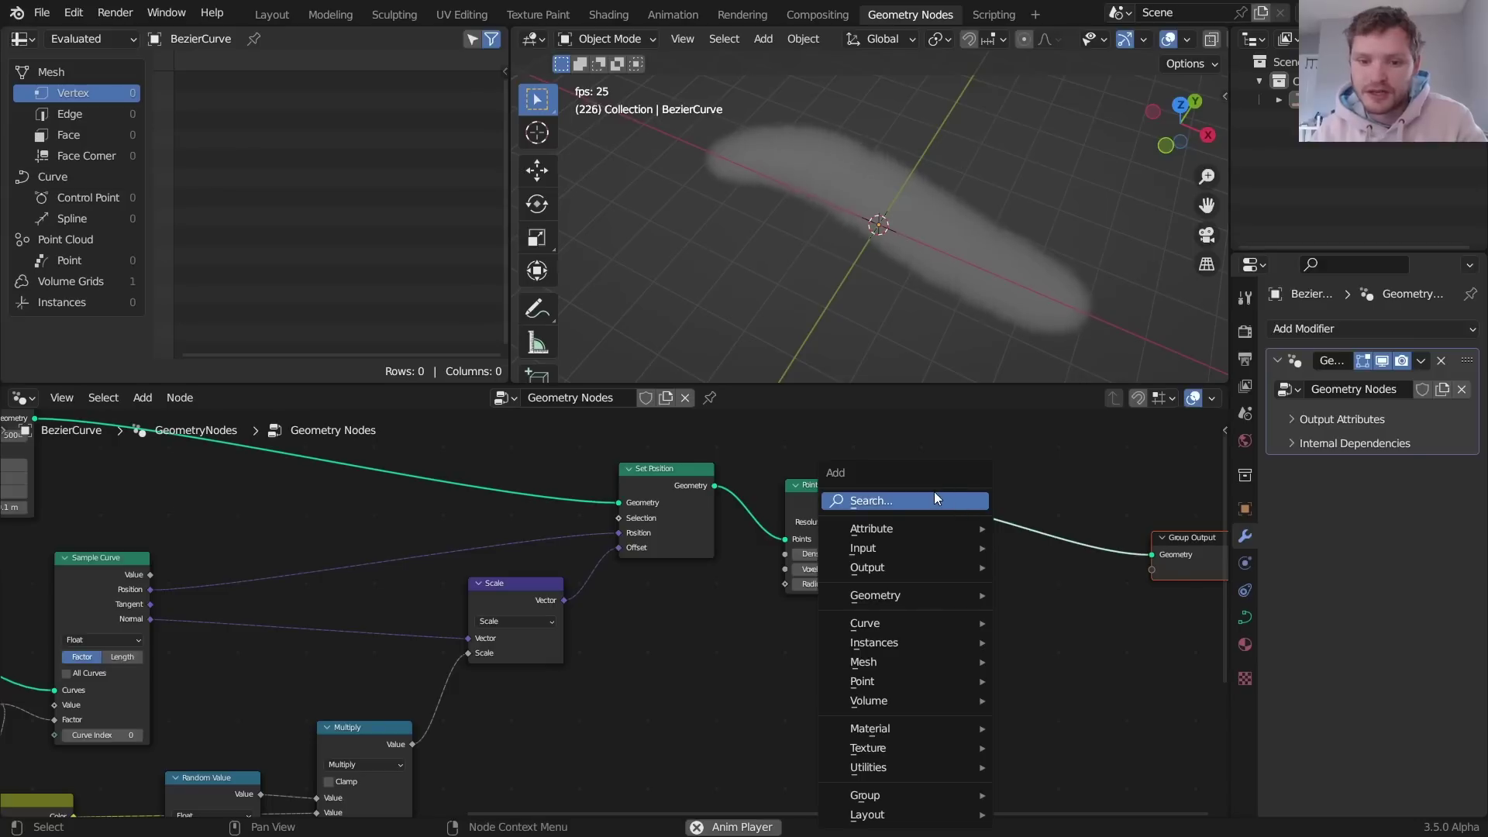
{"action": "left_click", "coordinate": [935, 493]}
{"action": "type", "text": "volume t"}
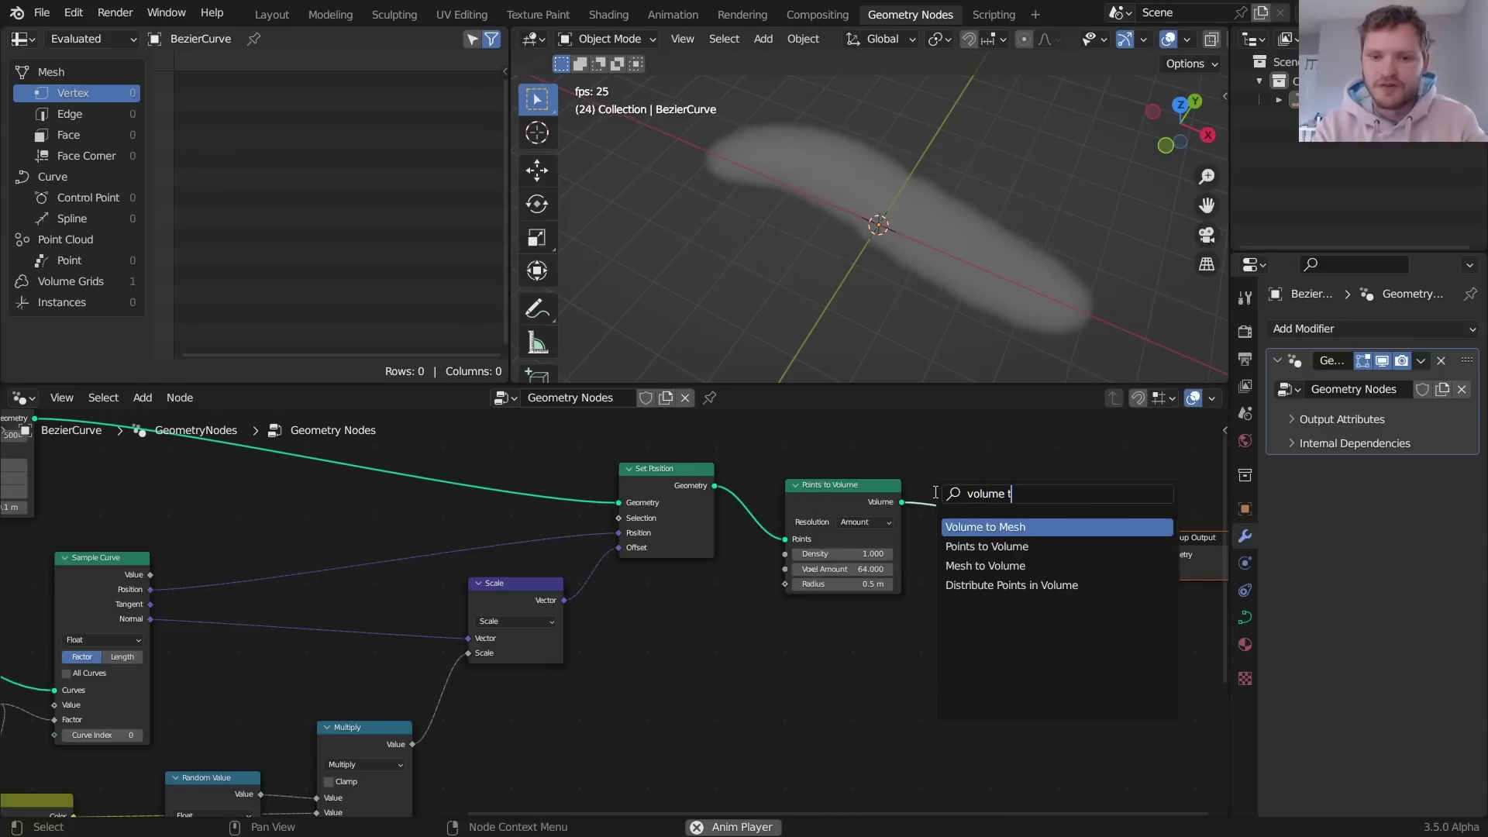
{"action": "type", "text": "o"}
{"action": "key", "text": "Return"}
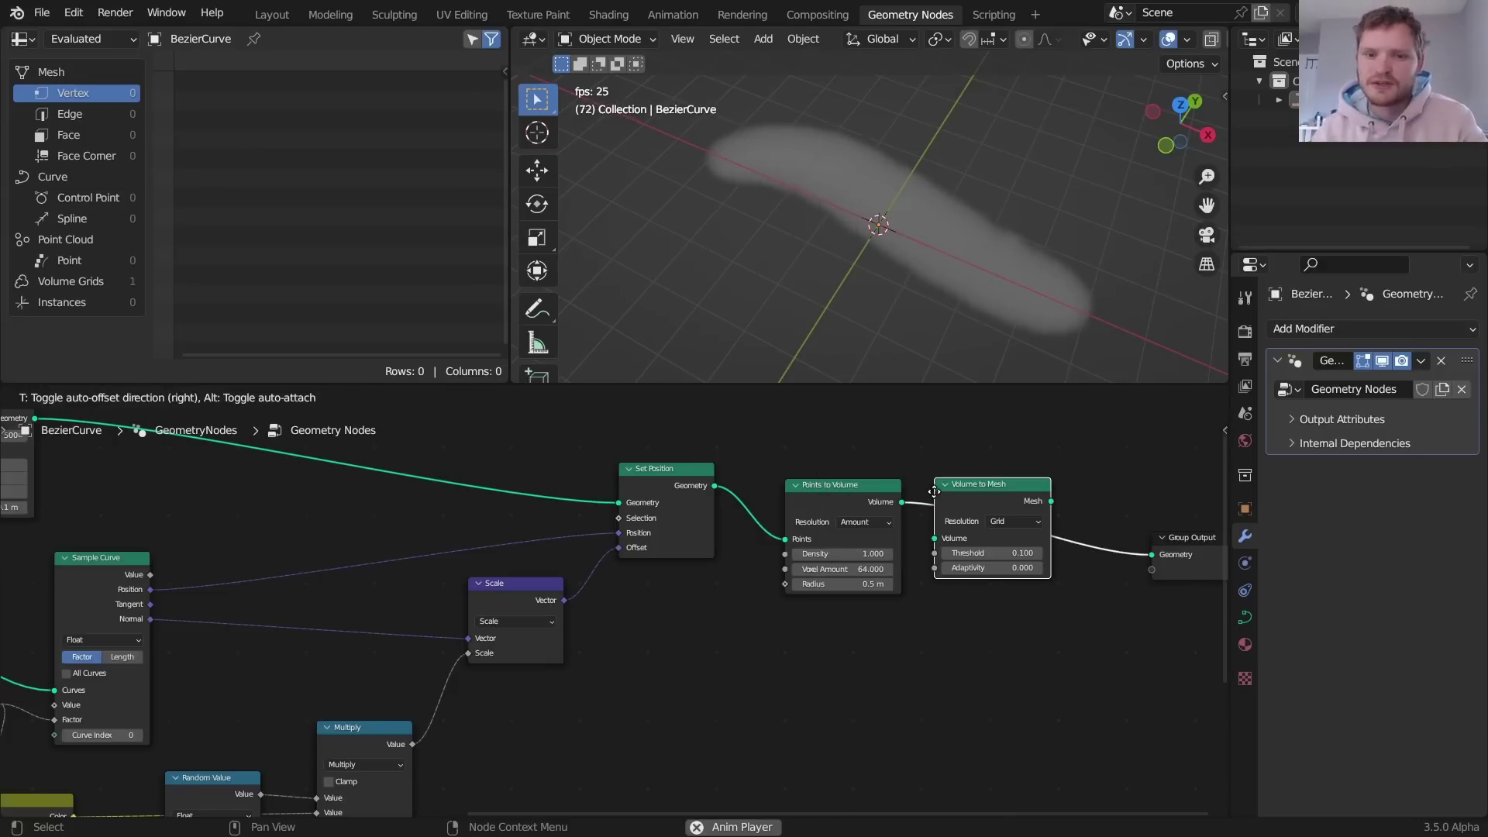
{"action": "left_click", "coordinate": [934, 491]}
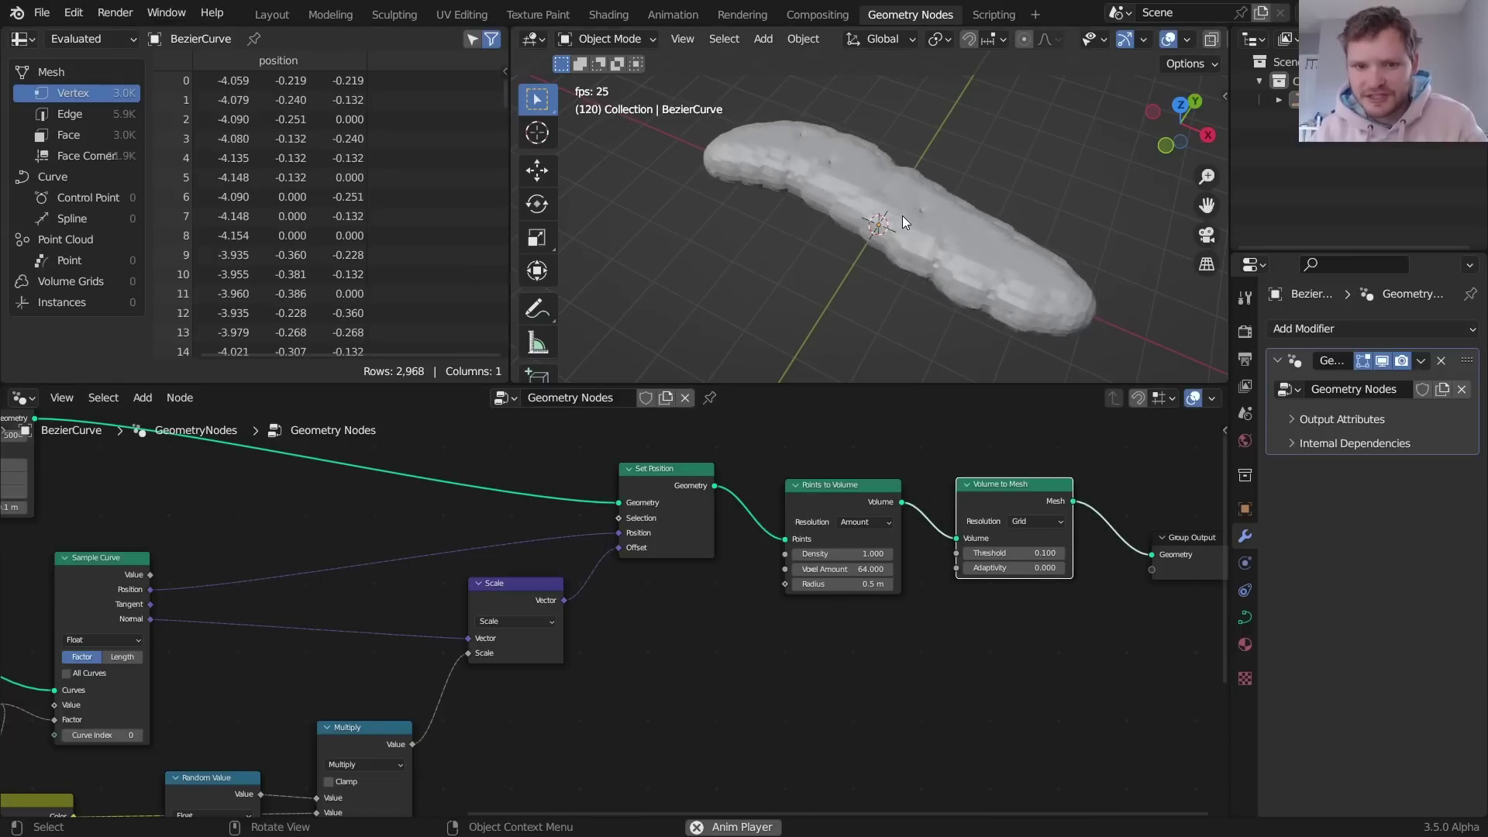
- Set the Points to Volume node's Voxel Amount to 128 and Radius to 0.14 m, and play the animation
{"action": "key", "text": "space"}
{"action": "left_click", "coordinate": [844, 569]}
{"action": "type", "text": "128"}
{"action": "key", "text": "Return"}
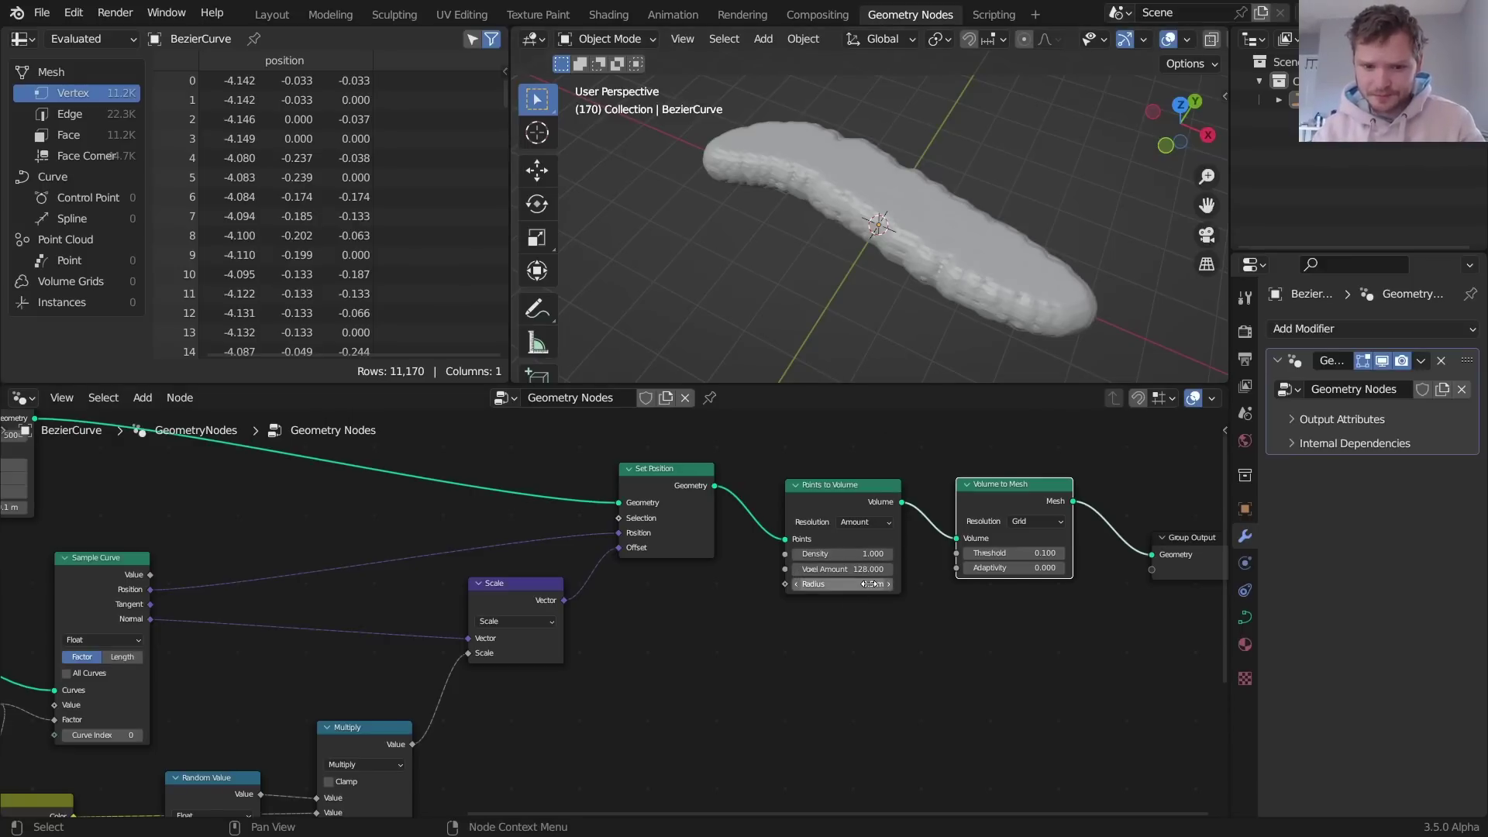
{"action": "left_click_drag", "start_coordinate": [789, 585], "coordinate": [751, 584]}
{"action": "key", "text": "space"}
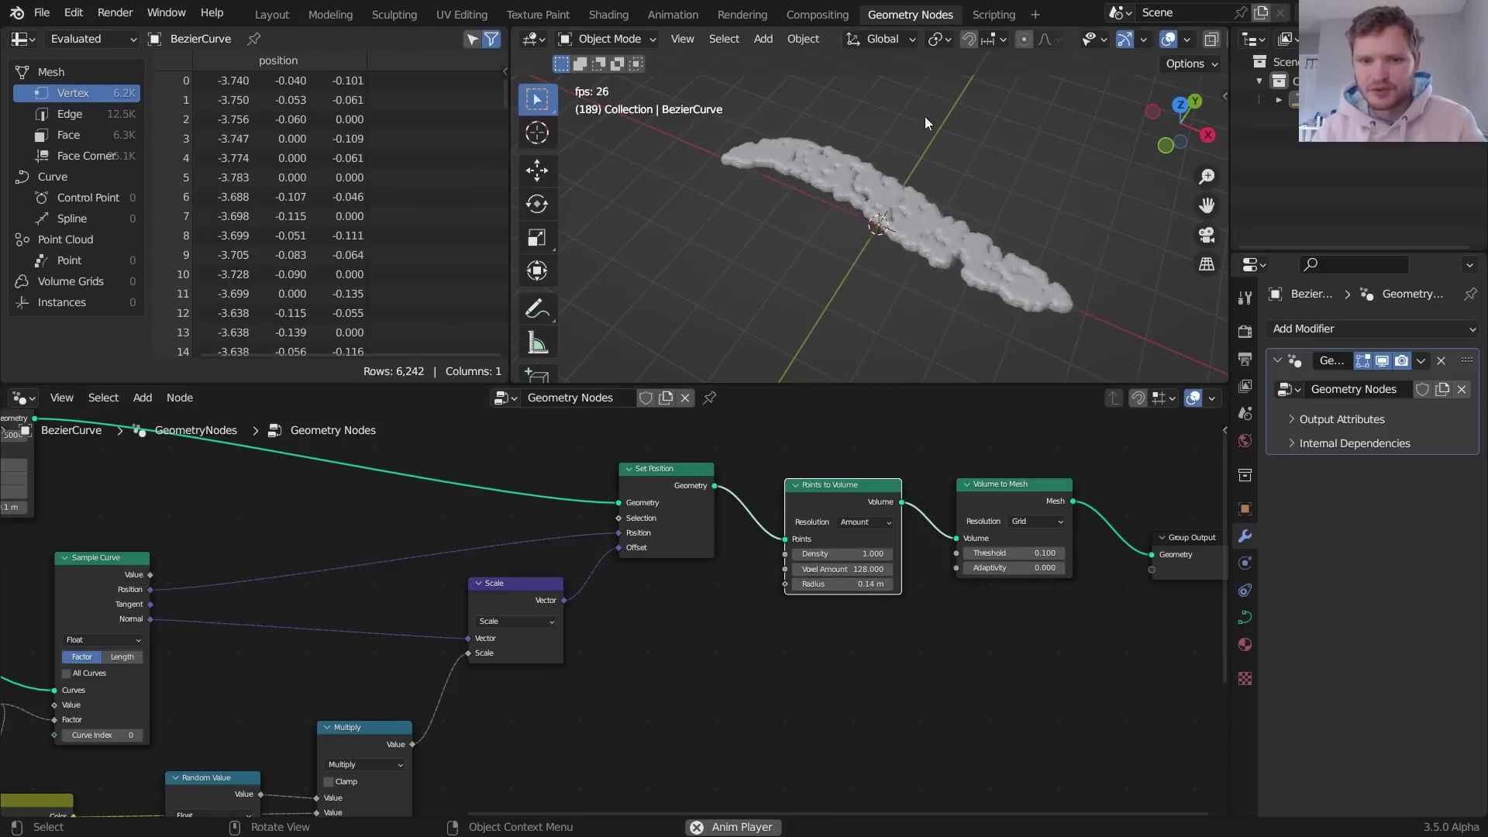
- Add a Random Value node that feeds the Radius input of Points to Volume
{"action": "middle_click_drag", "start_coordinate": [786, 588], "coordinate": [810, 556]}
{"action": "left_click_drag", "start_coordinate": [811, 552], "coordinate": [746, 620]}
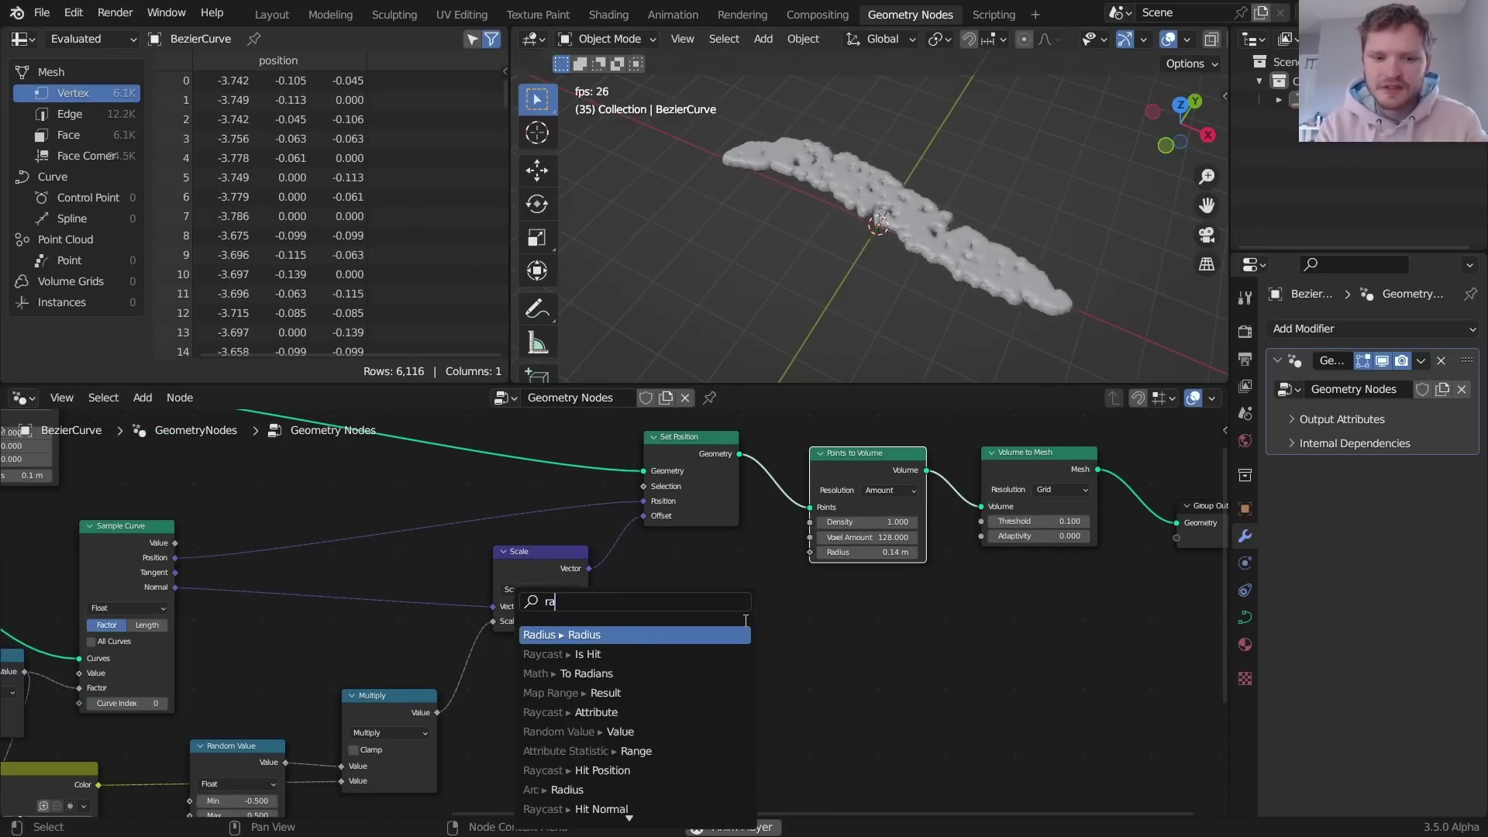
{"action": "type", "text": "ndom"}
{"action": "key", "text": "Return"}
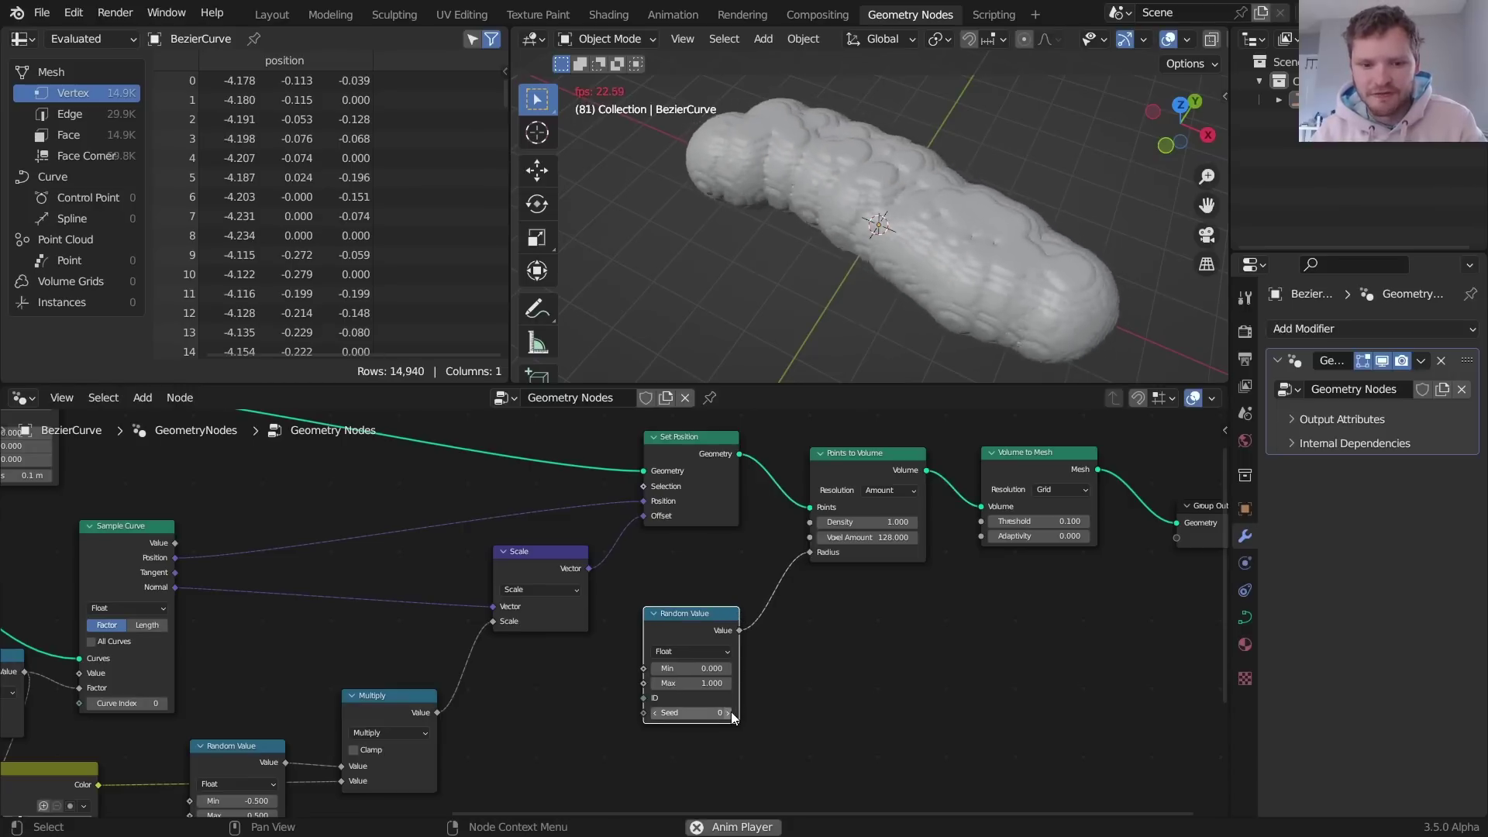
- Set the radius Random Value node's Seed to 4 and Max to 0.2
{"action": "left_click", "coordinate": [731, 713]}
{"action": "left_click", "coordinate": [731, 712]}
{"action": "left_click", "coordinate": [731, 713]}
{"action": "left_click", "coordinate": [731, 713]}
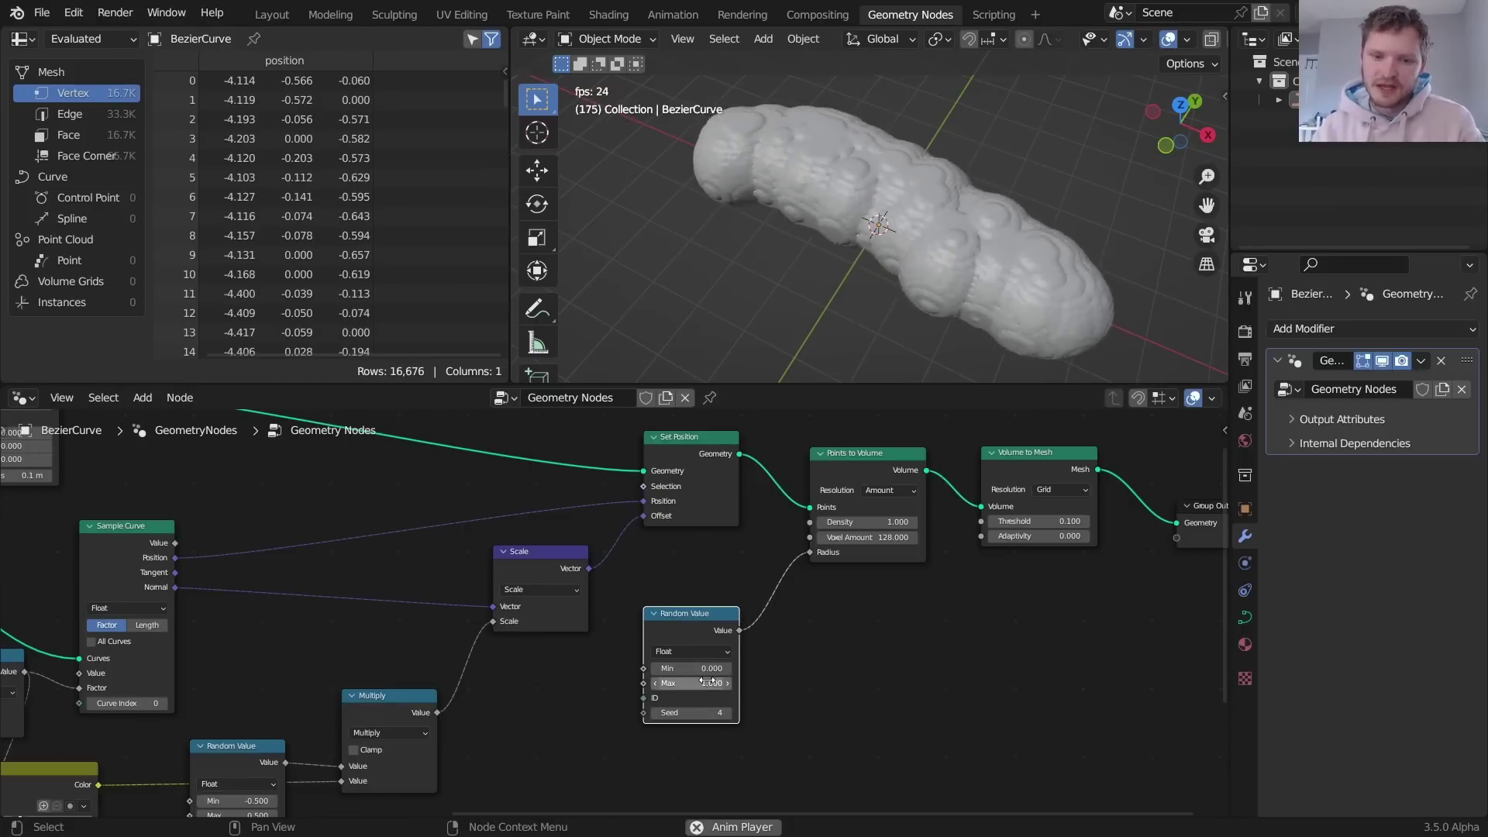
{"action": "left_click", "coordinate": [707, 682]}
{"action": "type", "text": "0.2"}
{"action": "key", "text": "Return"}
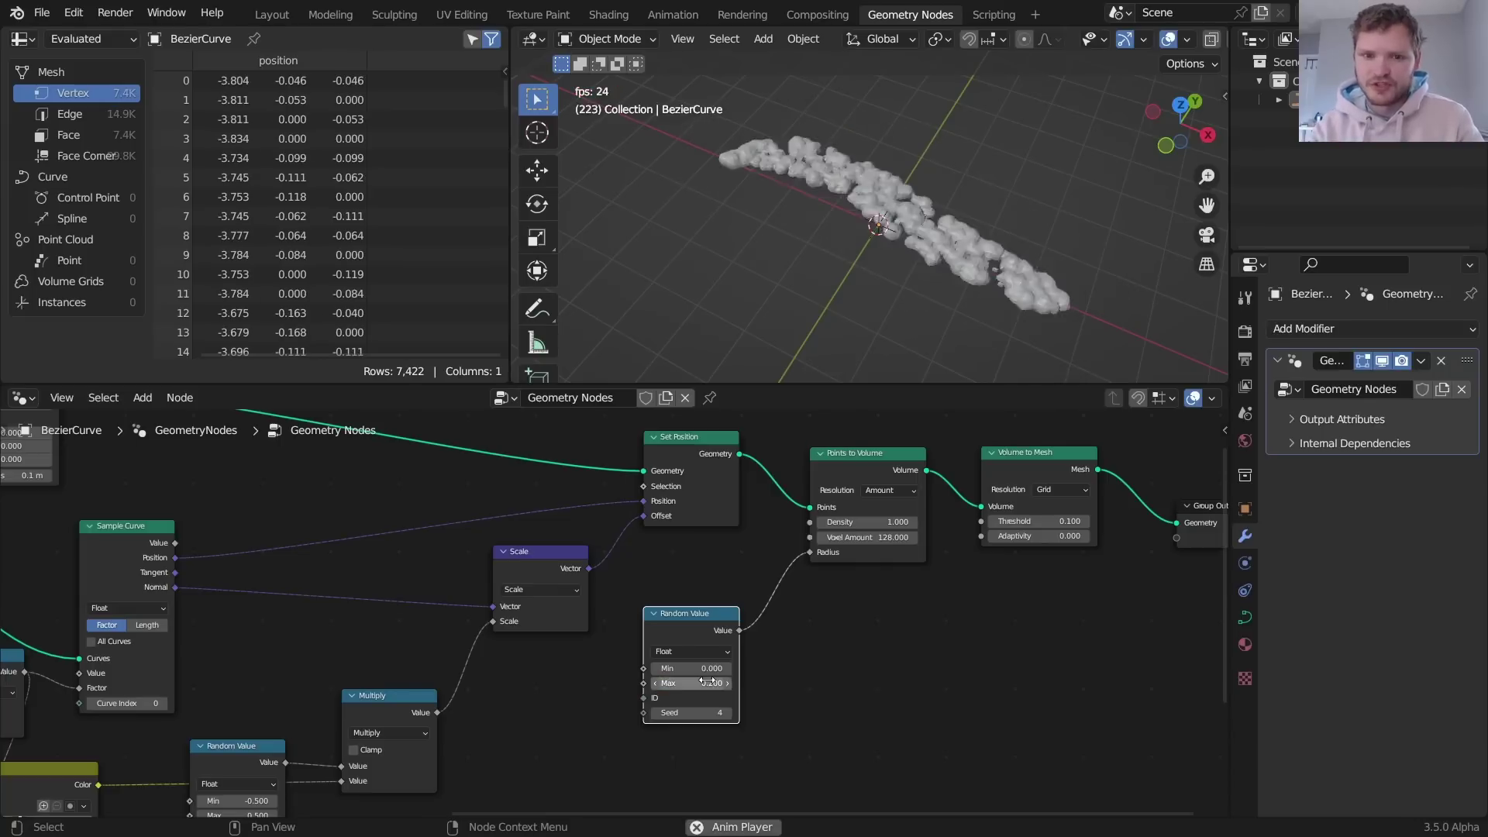
- Inspect the mesh from different angles and set the Points node's Count to 2000
{"action": "middle_click_drag", "start_coordinate": [860, 178], "coordinate": [922, 149]}
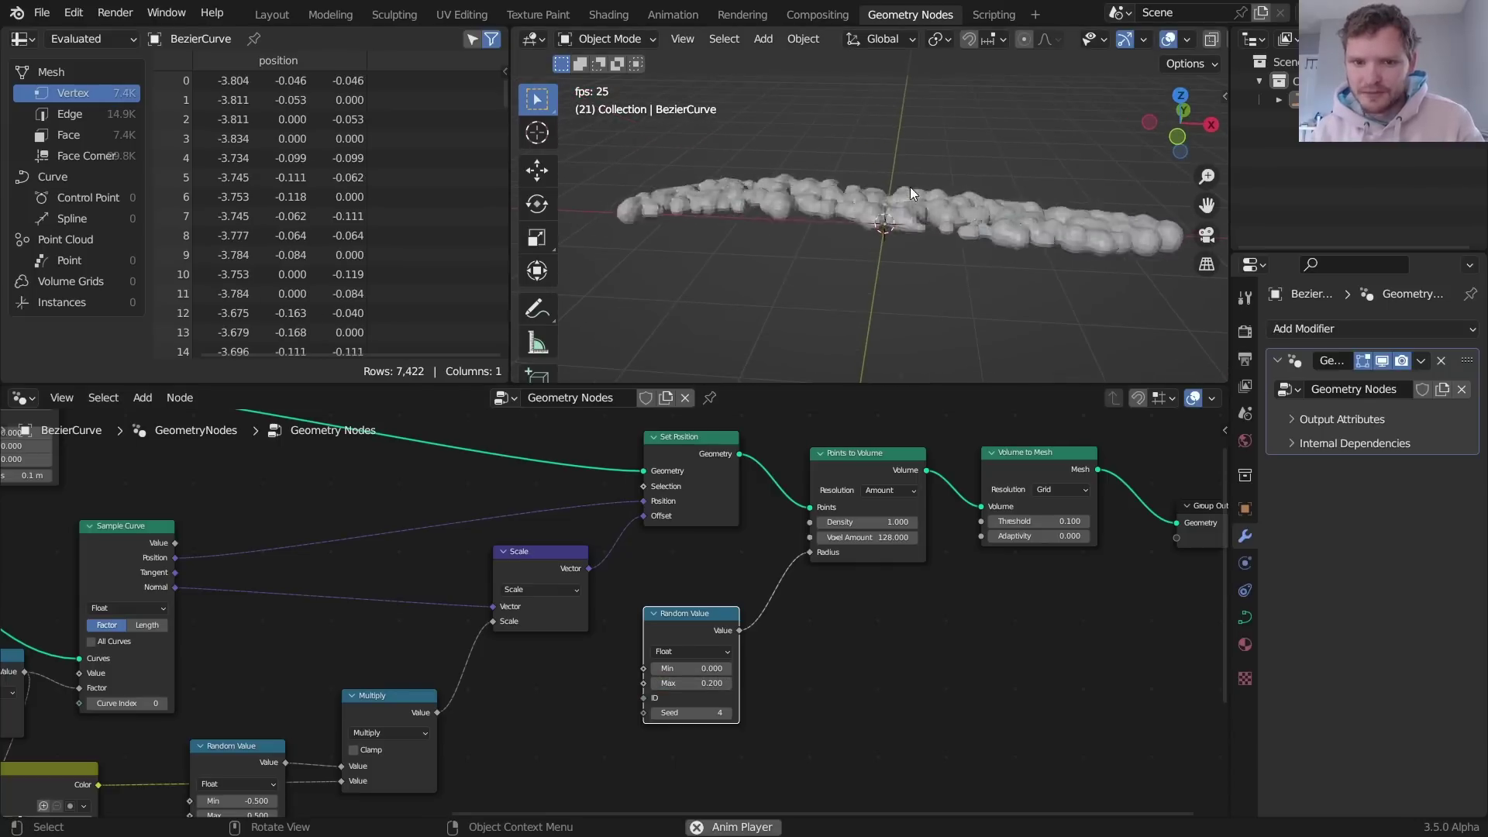
{"action": "middle_click_drag", "start_coordinate": [807, 308], "coordinate": [811, 254]}
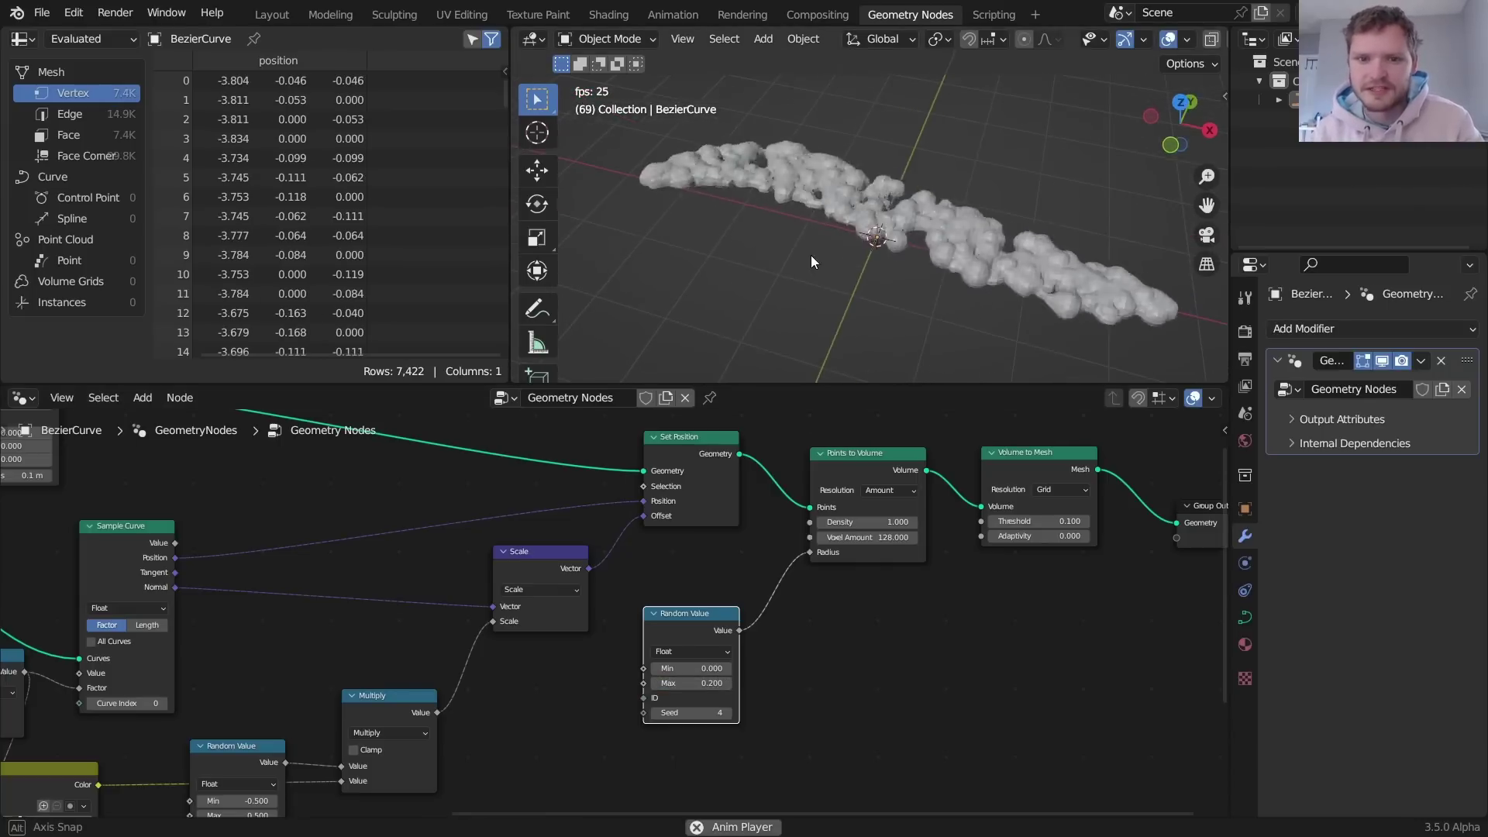
{"action": "scroll", "coordinate": [424, 627], "scroll_direction": "down", "scroll_amount": 2}
{"action": "middle_click_drag", "start_coordinate": [284, 555], "coordinate": [525, 598]}
{"action": "middle_click_drag", "start_coordinate": [142, 512], "coordinate": [416, 565]}
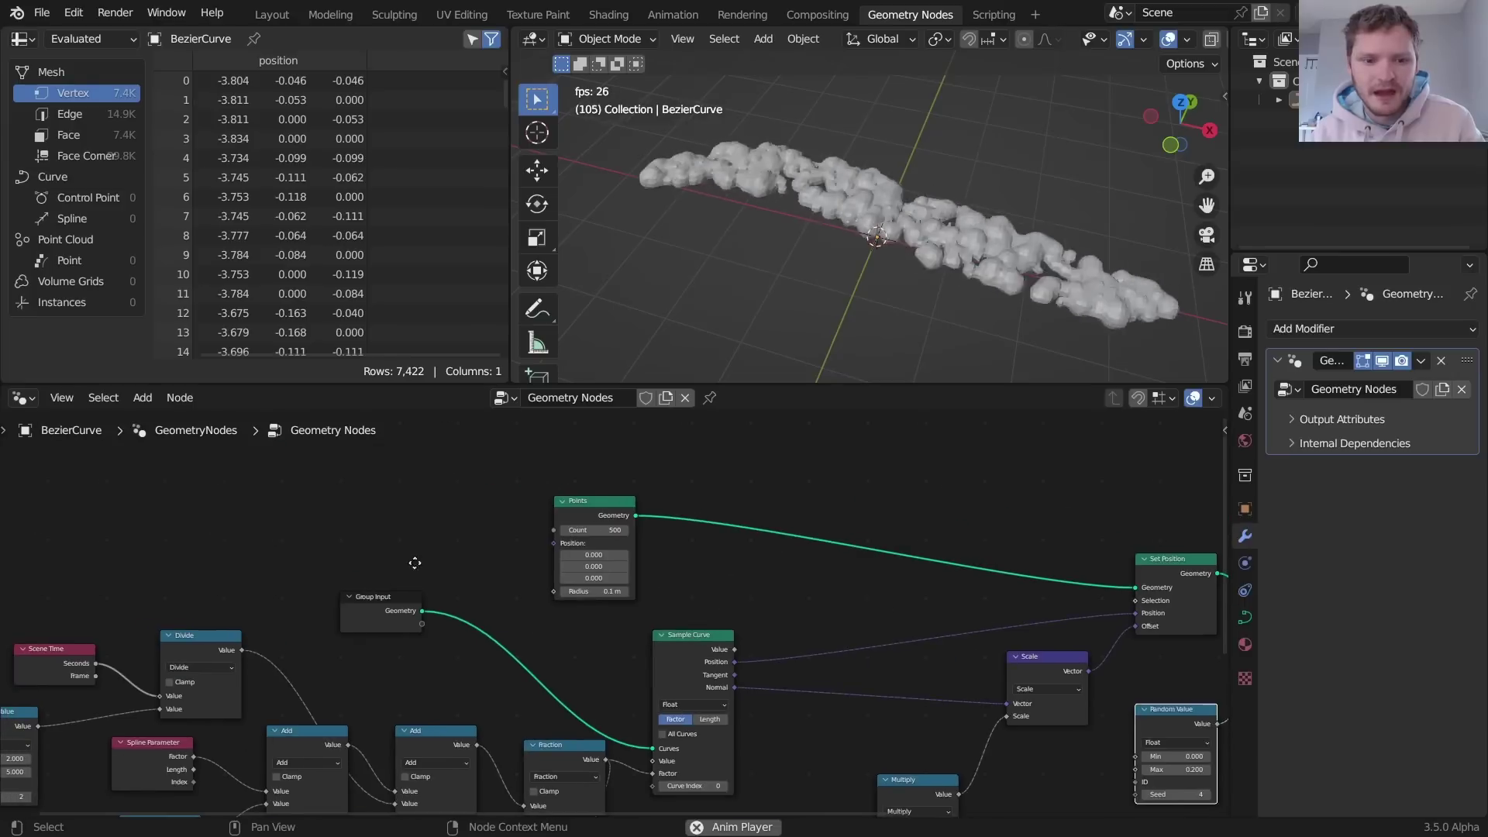
{"action": "left_click", "coordinate": [583, 531]}
{"action": "type", "text": "2000"}
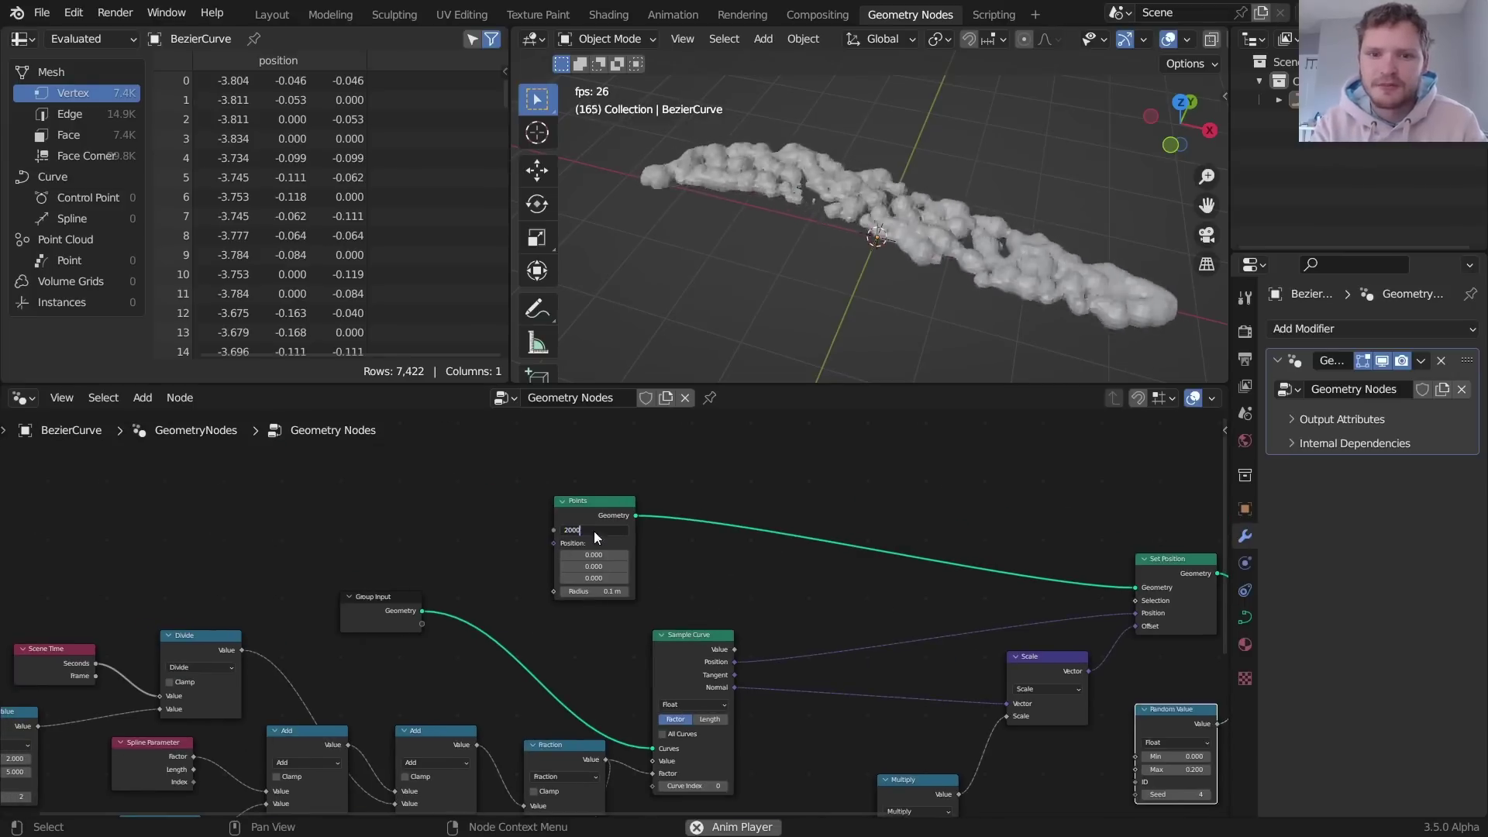
{"action": "key", "text": "Return"}
- Try an Adaptivity of 1.000 on the Volume to Mesh node with the animation playing, and undo it
{"action": "scroll", "coordinate": [1075, 540], "scroll_direction": "down", "scroll_amount": 1}
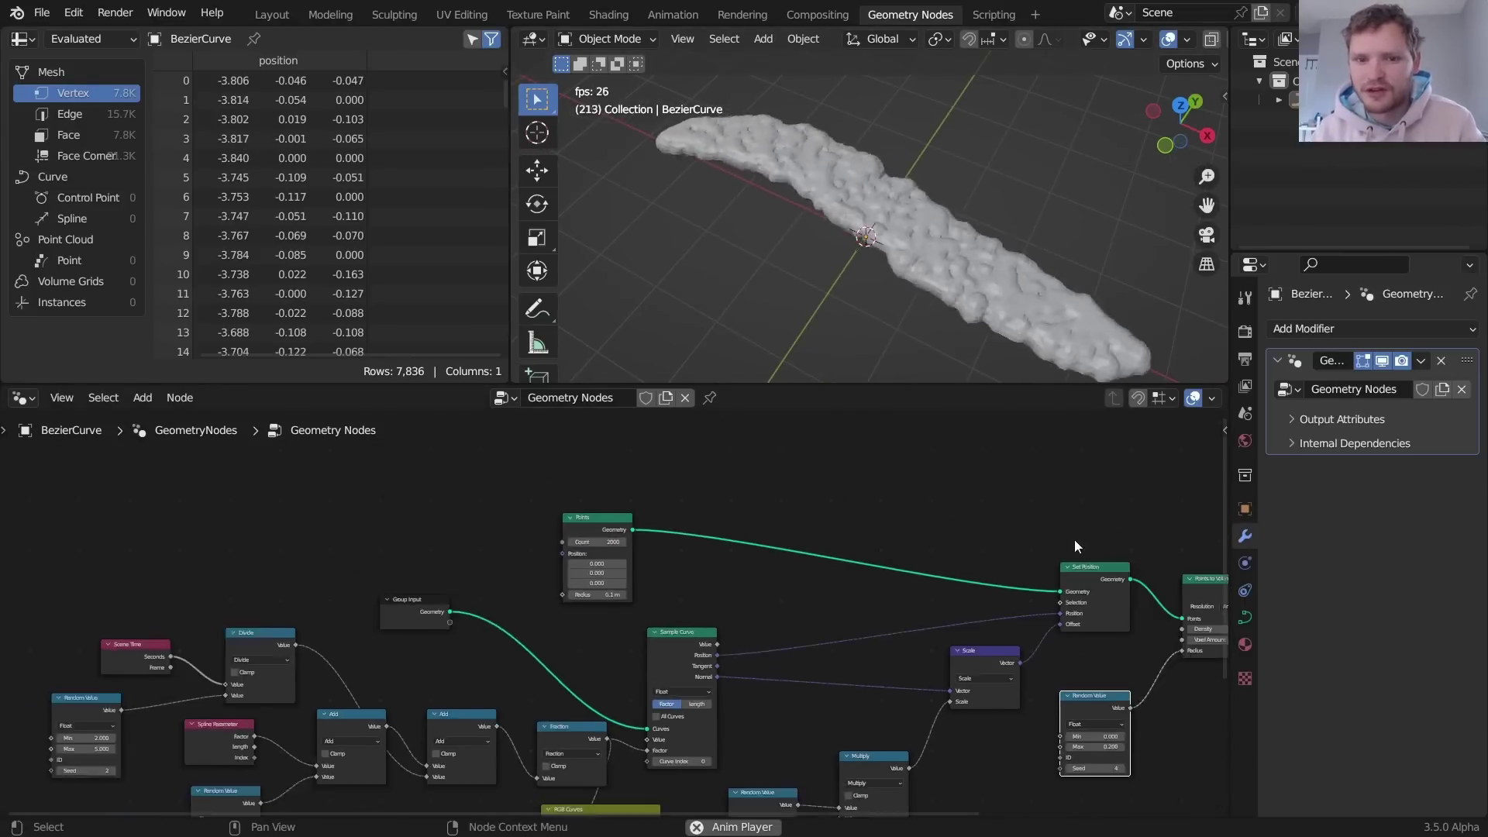
{"action": "scroll", "coordinate": [1074, 547], "scroll_direction": "down", "scroll_amount": 2}
{"action": "middle_click_drag", "start_coordinate": [1069, 601], "coordinate": [772, 577]}
{"action": "key", "text": "space"}
{"action": "scroll", "coordinate": [937, 589], "scroll_direction": "up", "scroll_amount": 7}
{"action": "middle_click_drag", "start_coordinate": [1007, 582], "coordinate": [682, 597]}
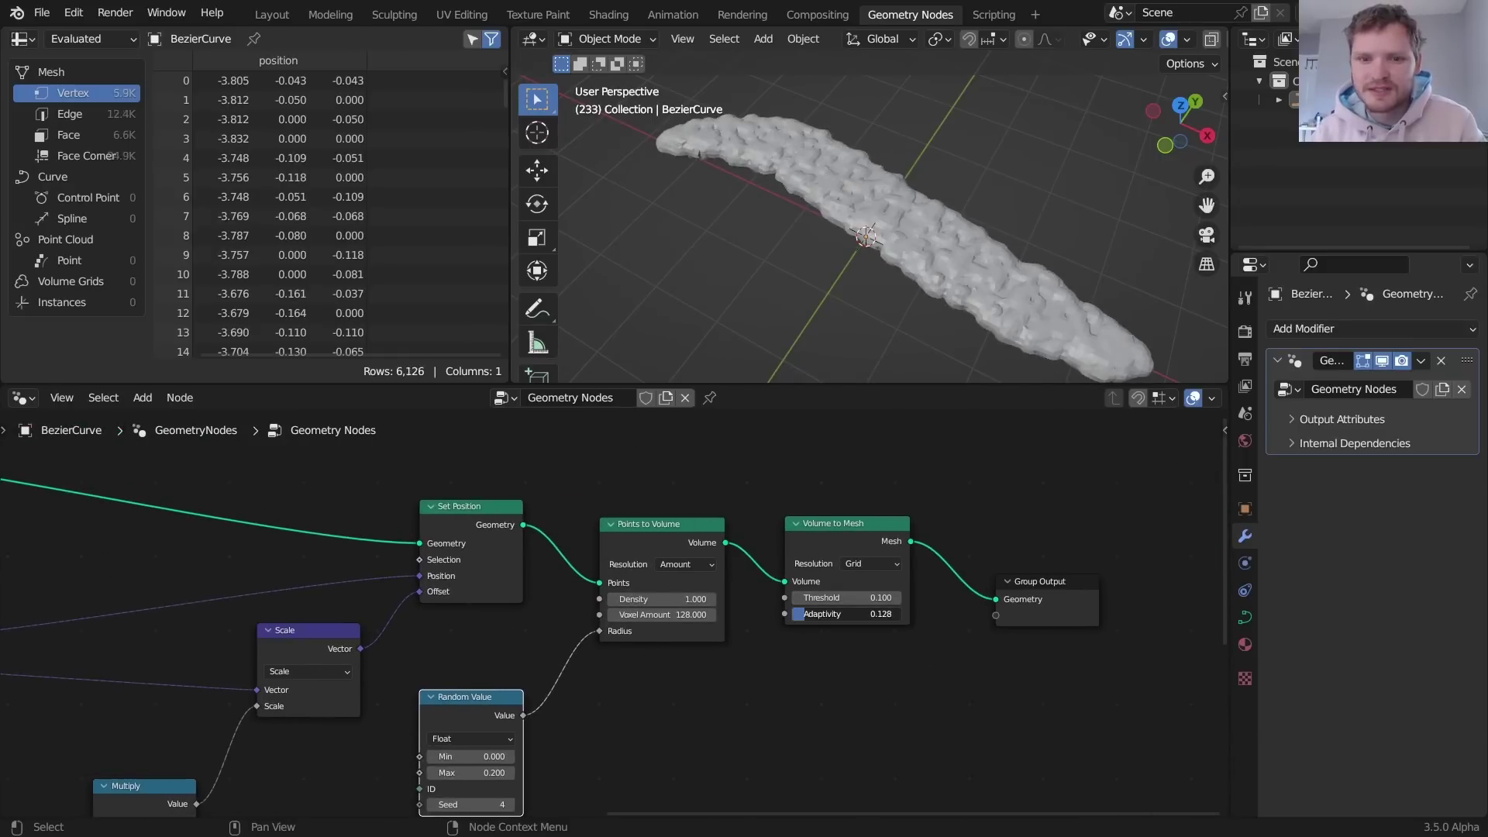
{"action": "left_click_drag", "start_coordinate": [892, 613], "coordinate": [901, 614]}
{"action": "key", "text": "space"}
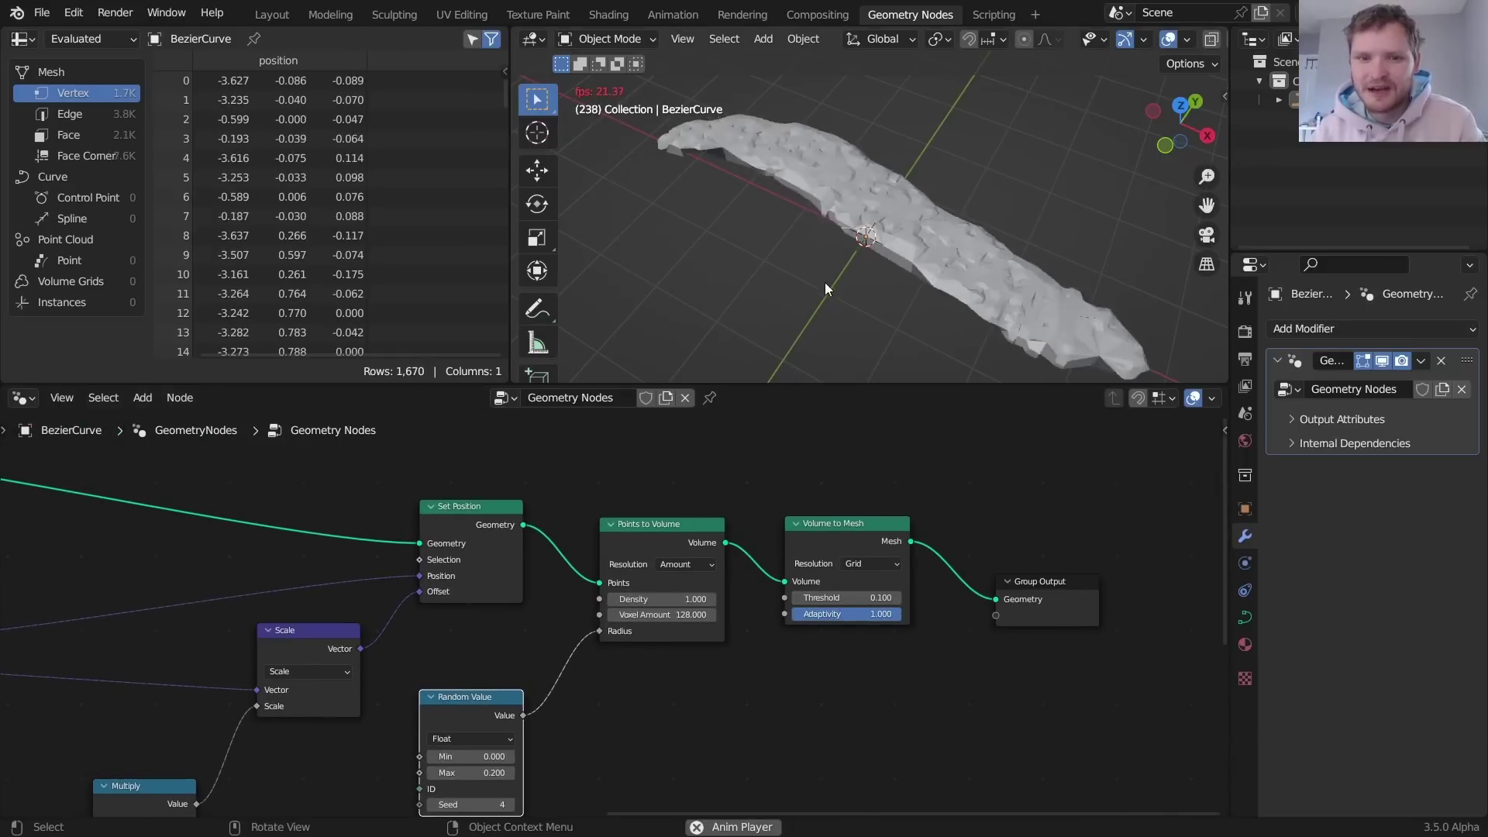
{"action": "key", "text": "ctrl+z"}
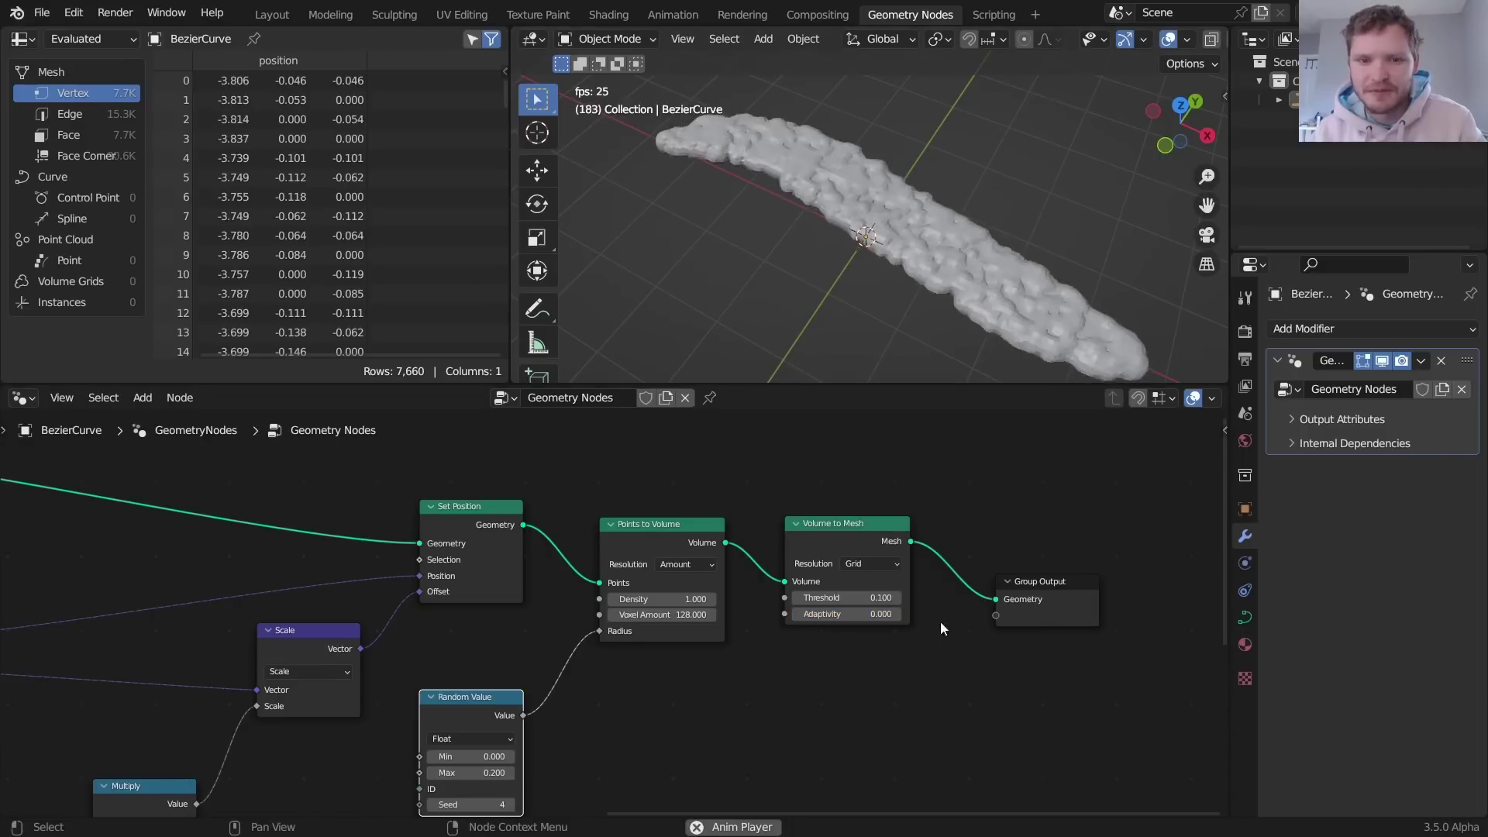
- Move Group Output away from Volume to Mesh and set the Points to Volume node's Voxel Amount to 200
{"action": "key", "text": "space"}
{"action": "left_click_drag", "start_coordinate": [999, 603], "coordinate": [1104, 608]}
{"action": "key", "text": "space"}
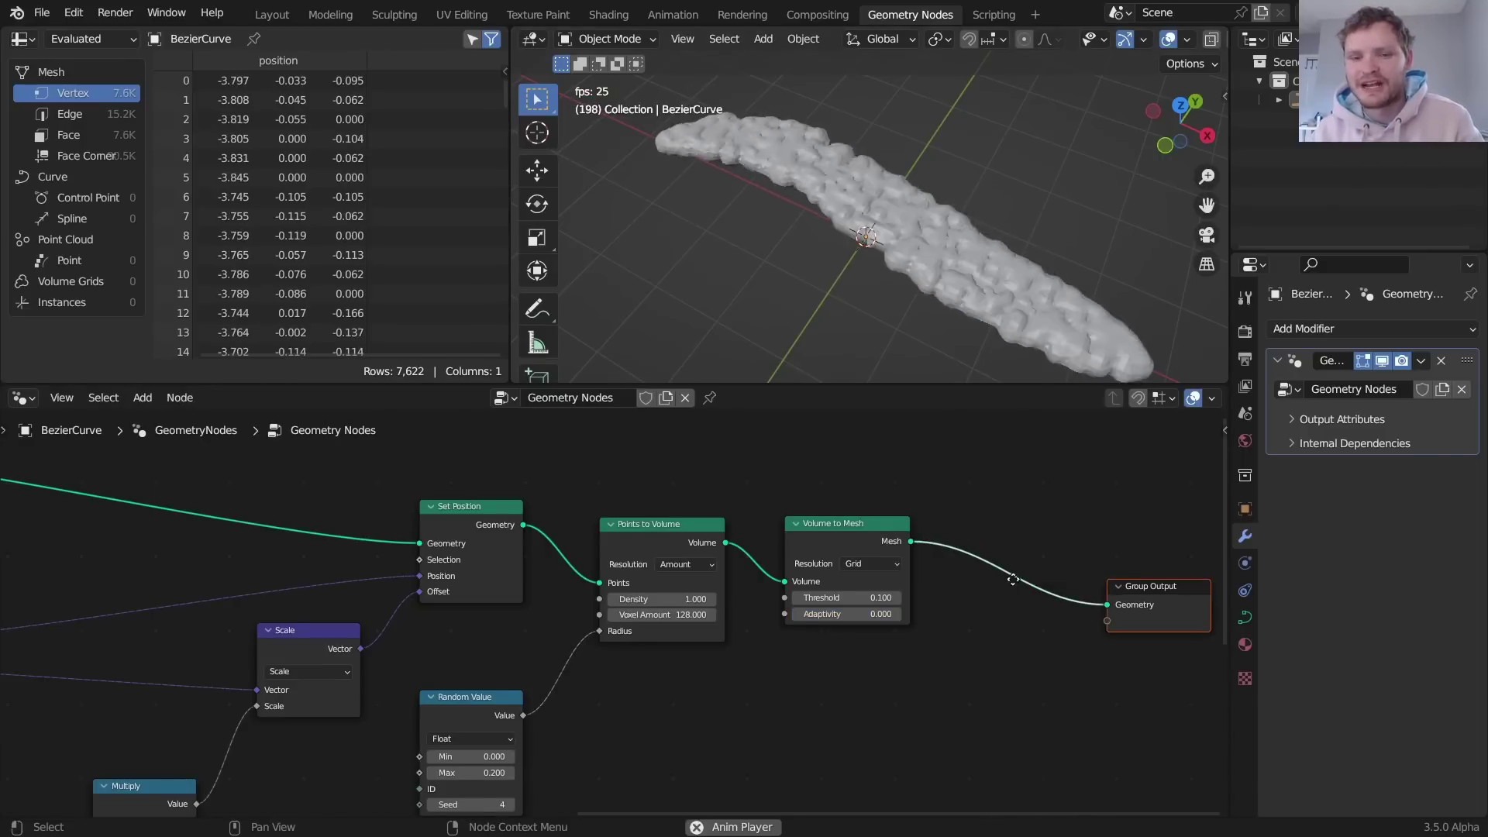
{"action": "middle_click_drag", "start_coordinate": [957, 575], "coordinate": [844, 565]}
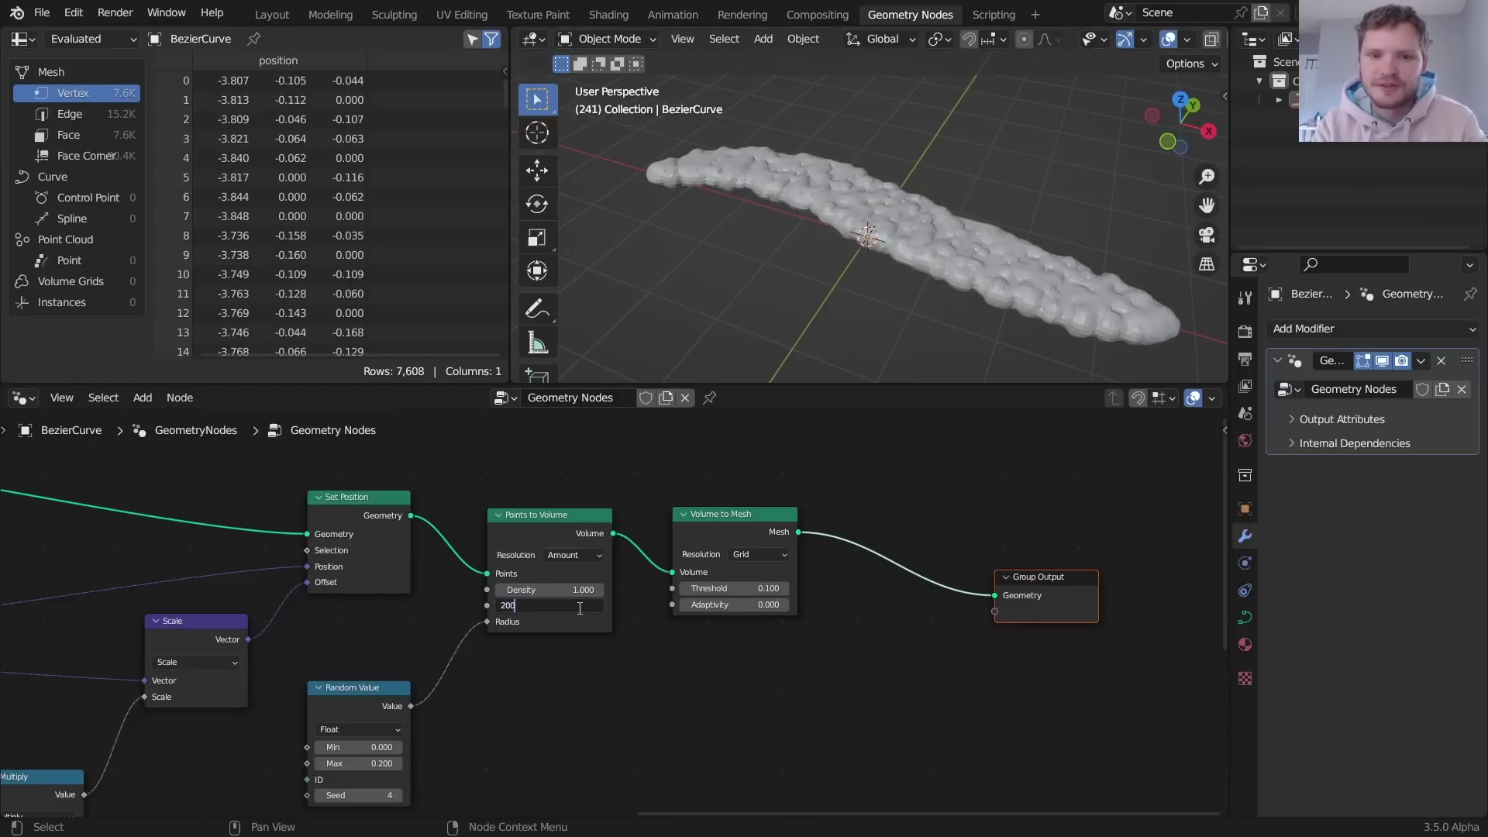
{"action": "key", "text": "Return"}
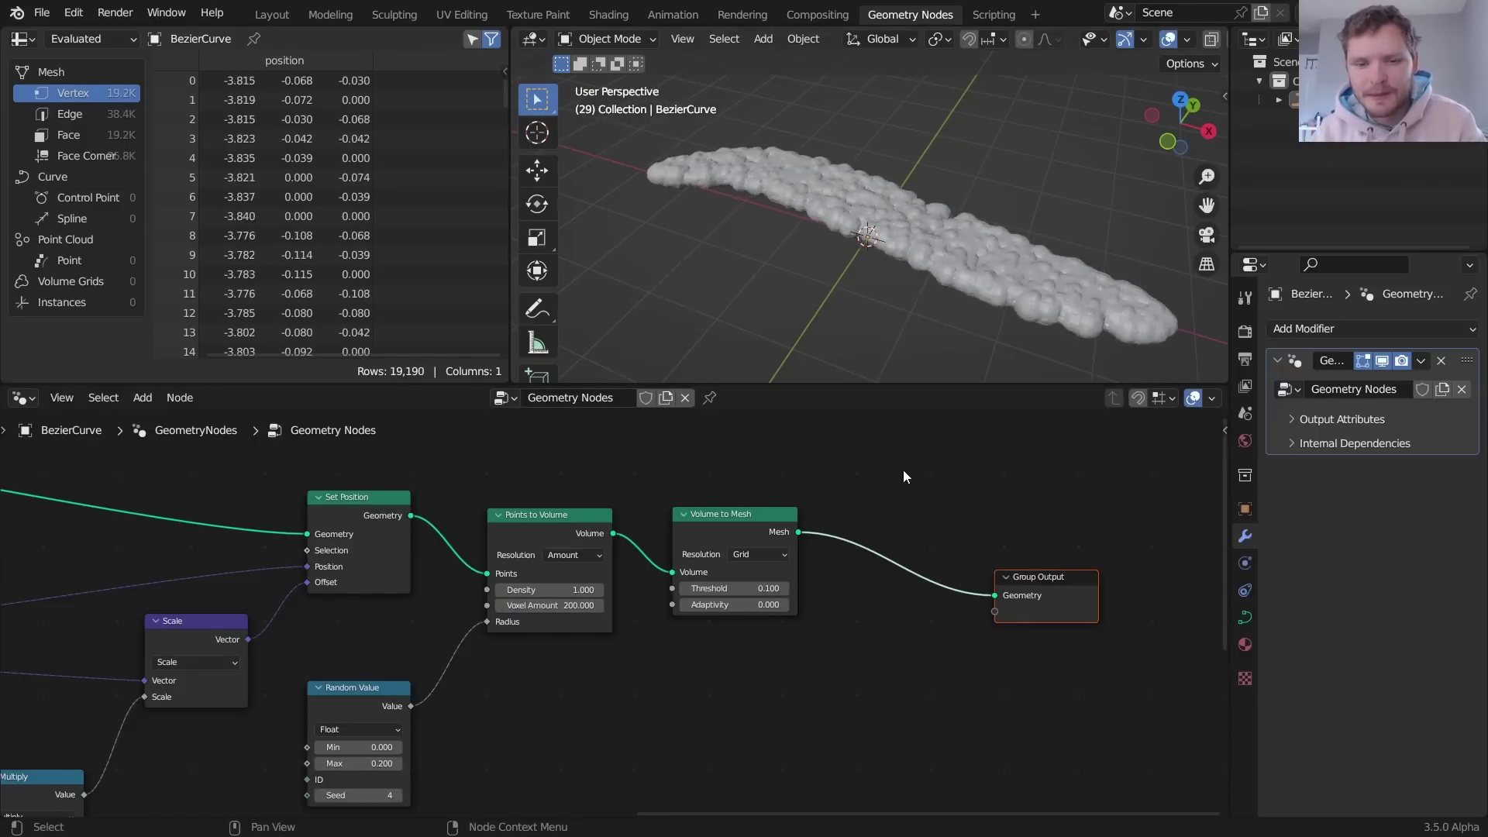
- Insert a Set Position node between Volume to Mesh and Group Output
{"action": "middle_click_drag", "start_coordinate": [903, 476], "coordinate": [785, 497]}
{"action": "key", "text": "shift+a"}
{"action": "type", "text": "set"}
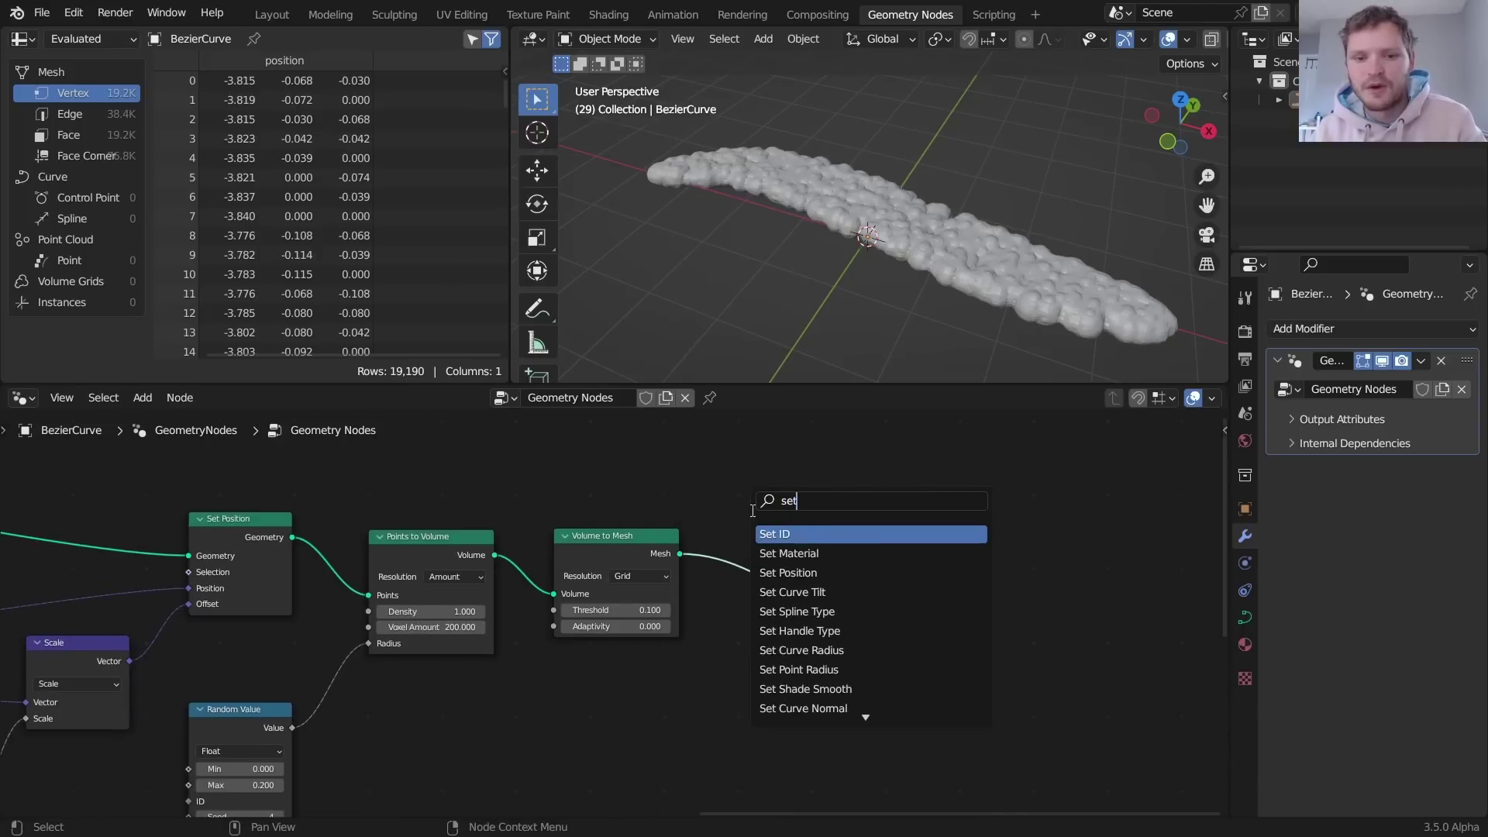
{"action": "key", "text": "Down"}
{"action": "key", "text": "Down"}
{"action": "key", "text": "Return"}
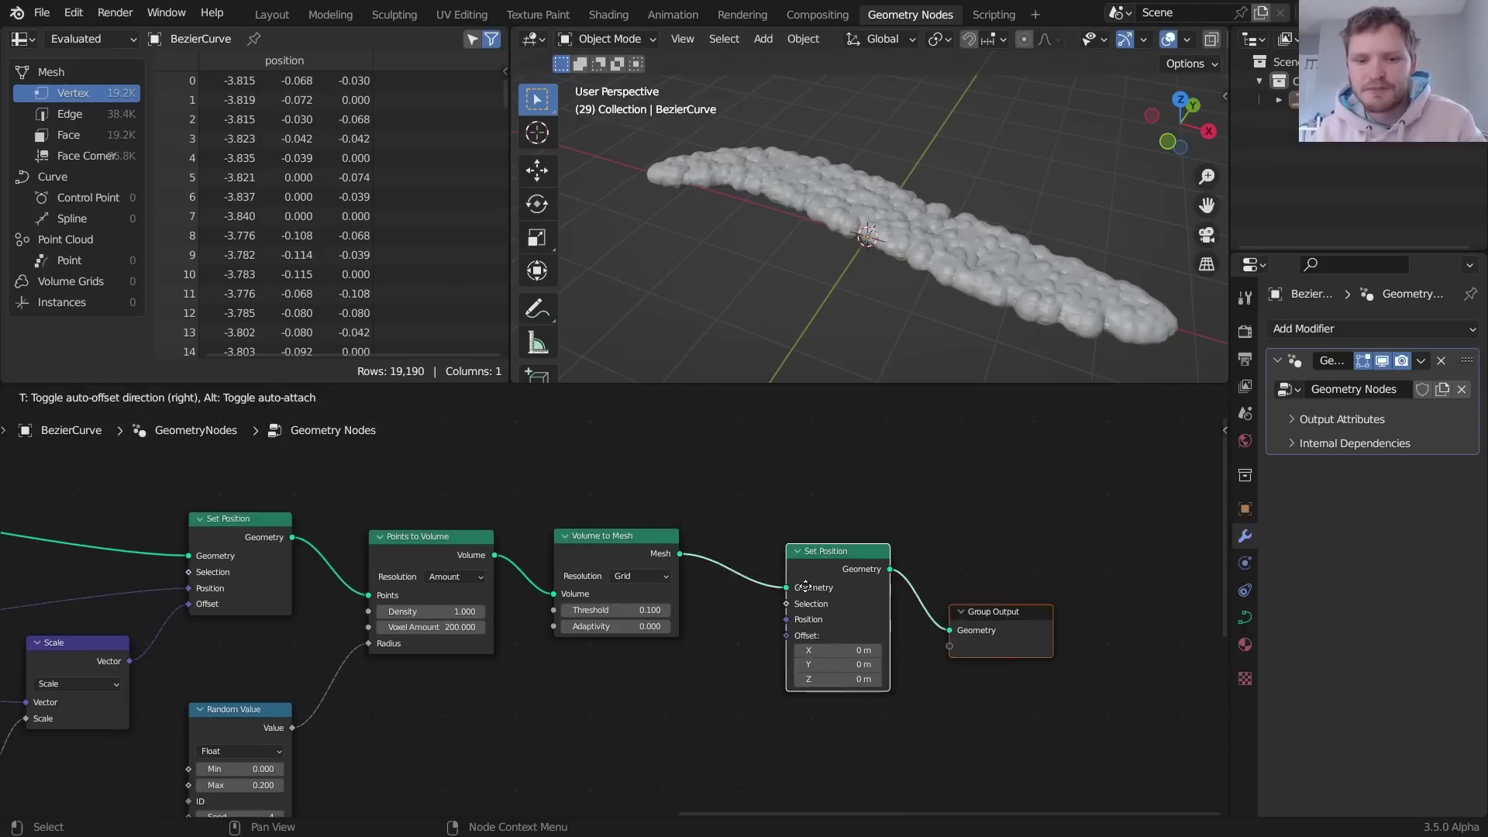
{"action": "left_click", "coordinate": [914, 585]}
- Add a Position node connected to the new Set Position node's Position input
{"action": "left_click_drag", "start_coordinate": [896, 618], "coordinate": [636, 675]}
{"action": "type", "text": "po"}
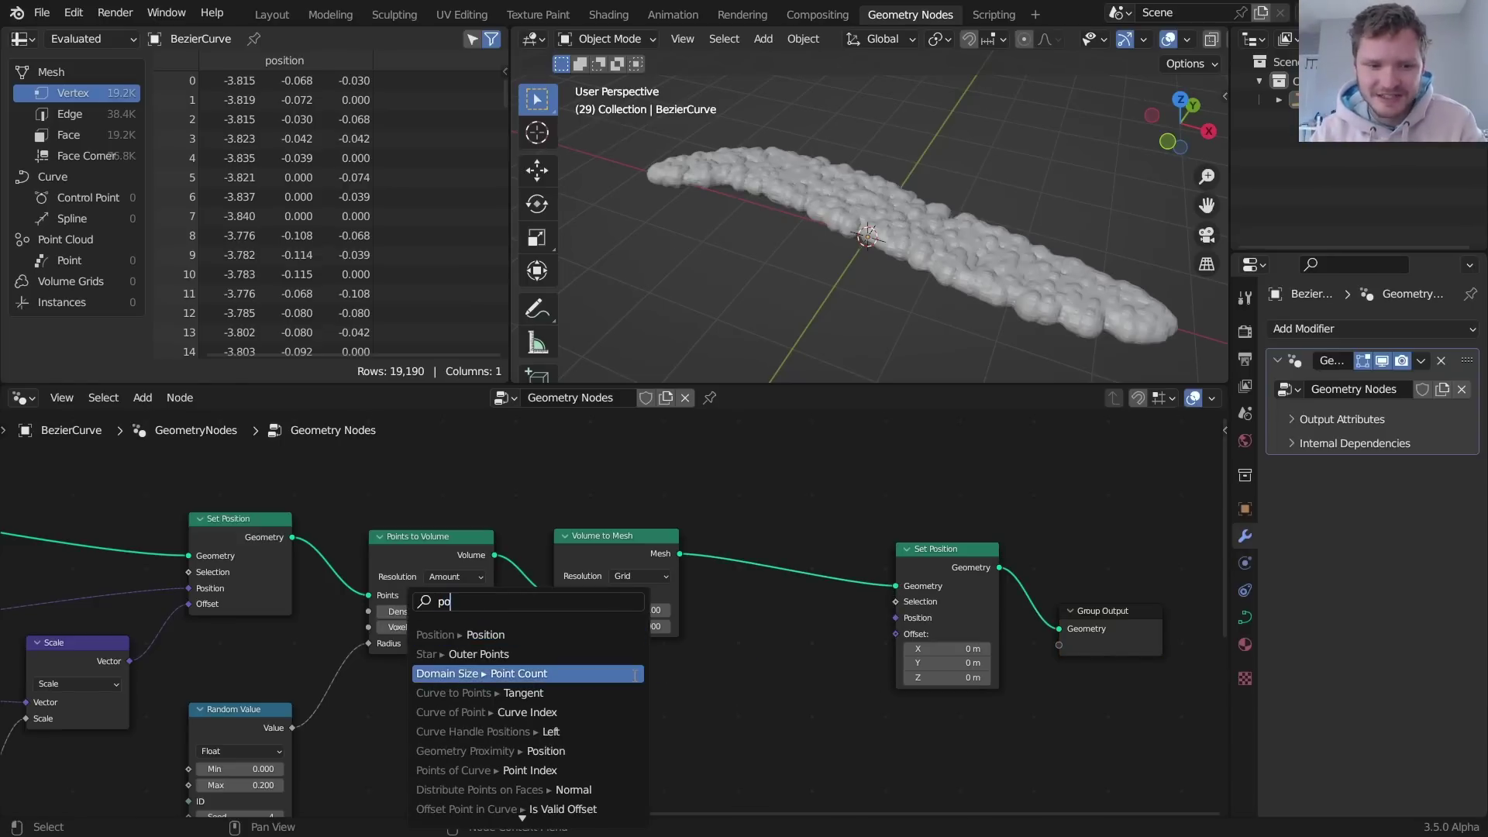
{"action": "left_click", "coordinate": [620, 636]}
- Insert a Blur Attribute node between Position and Set Position, with its data type set to Vector
{"action": "key", "text": "shift+a"}
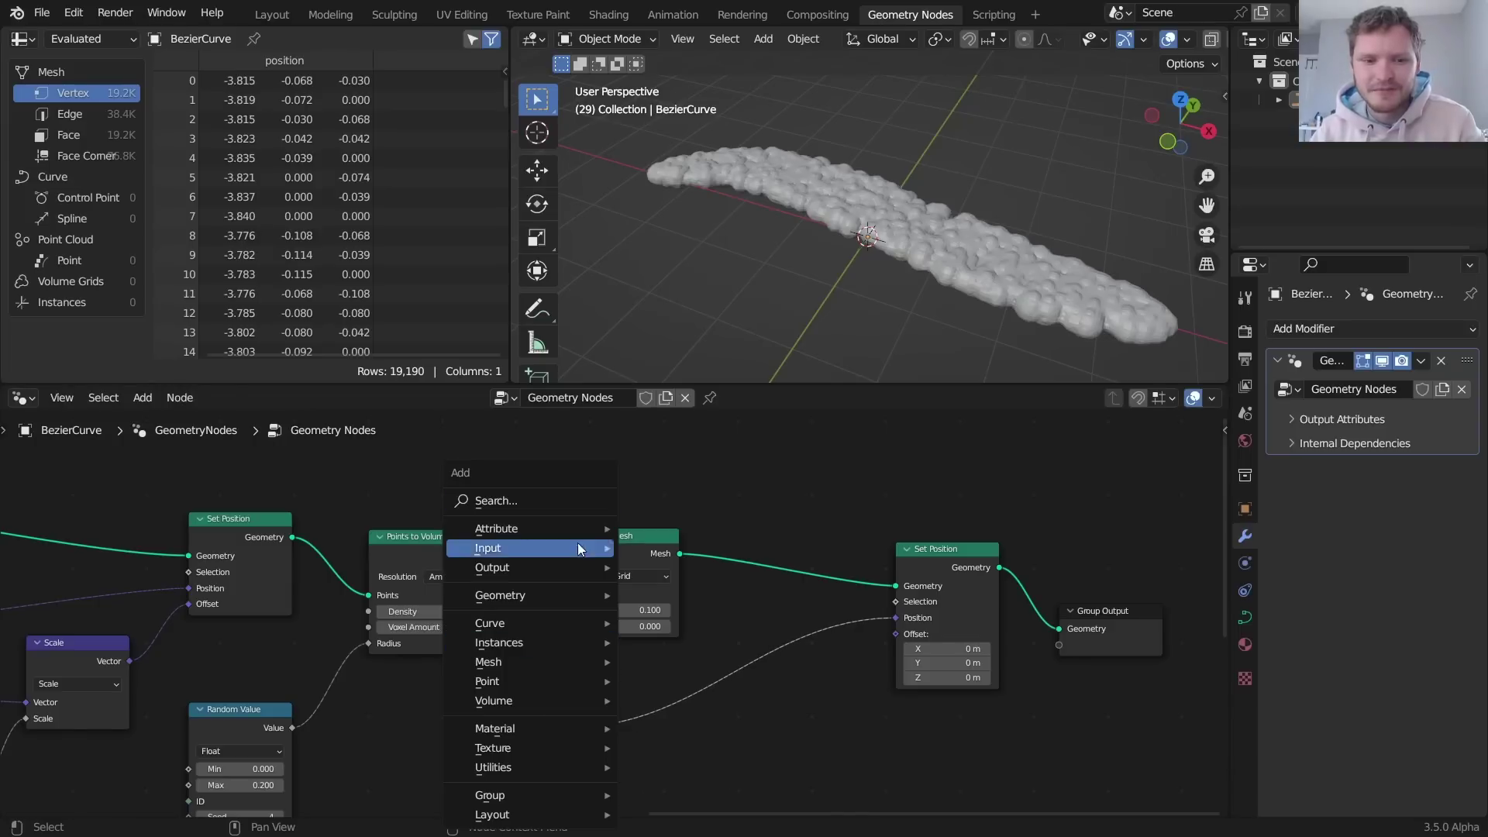
{"action": "left_click", "coordinate": [574, 500]}
{"action": "type", "text": "blur"}
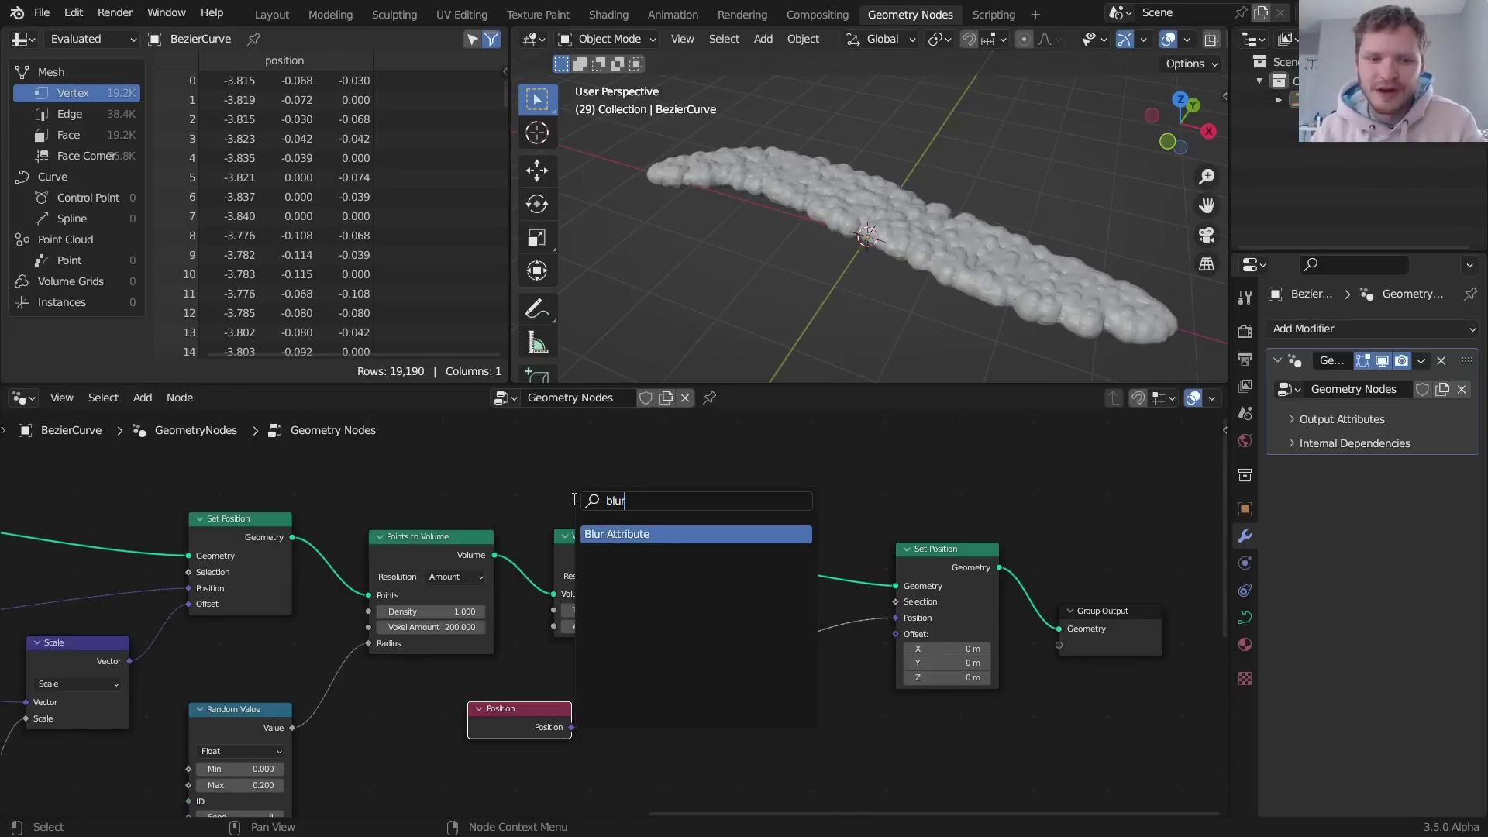
{"action": "left_click", "coordinate": [618, 534]}
{"action": "left_click", "coordinate": [778, 733]}
{"action": "middle_click_drag", "start_coordinate": [787, 728], "coordinate": [784, 664]}
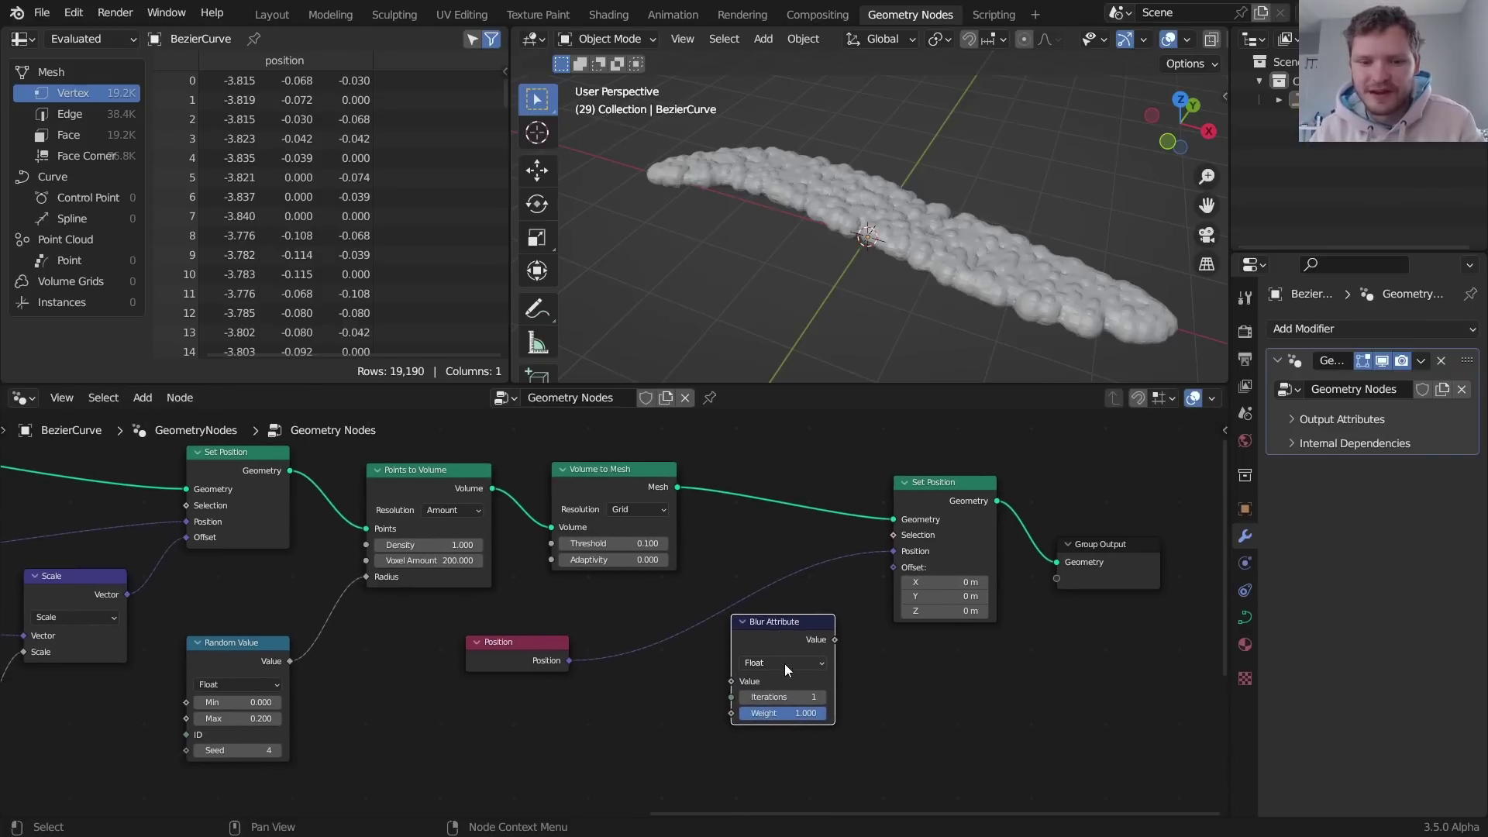
{"action": "left_click", "coordinate": [785, 663]}
{"action": "key", "text": "v"}
{"action": "left_click_drag", "start_coordinate": [774, 639], "coordinate": [738, 615]}
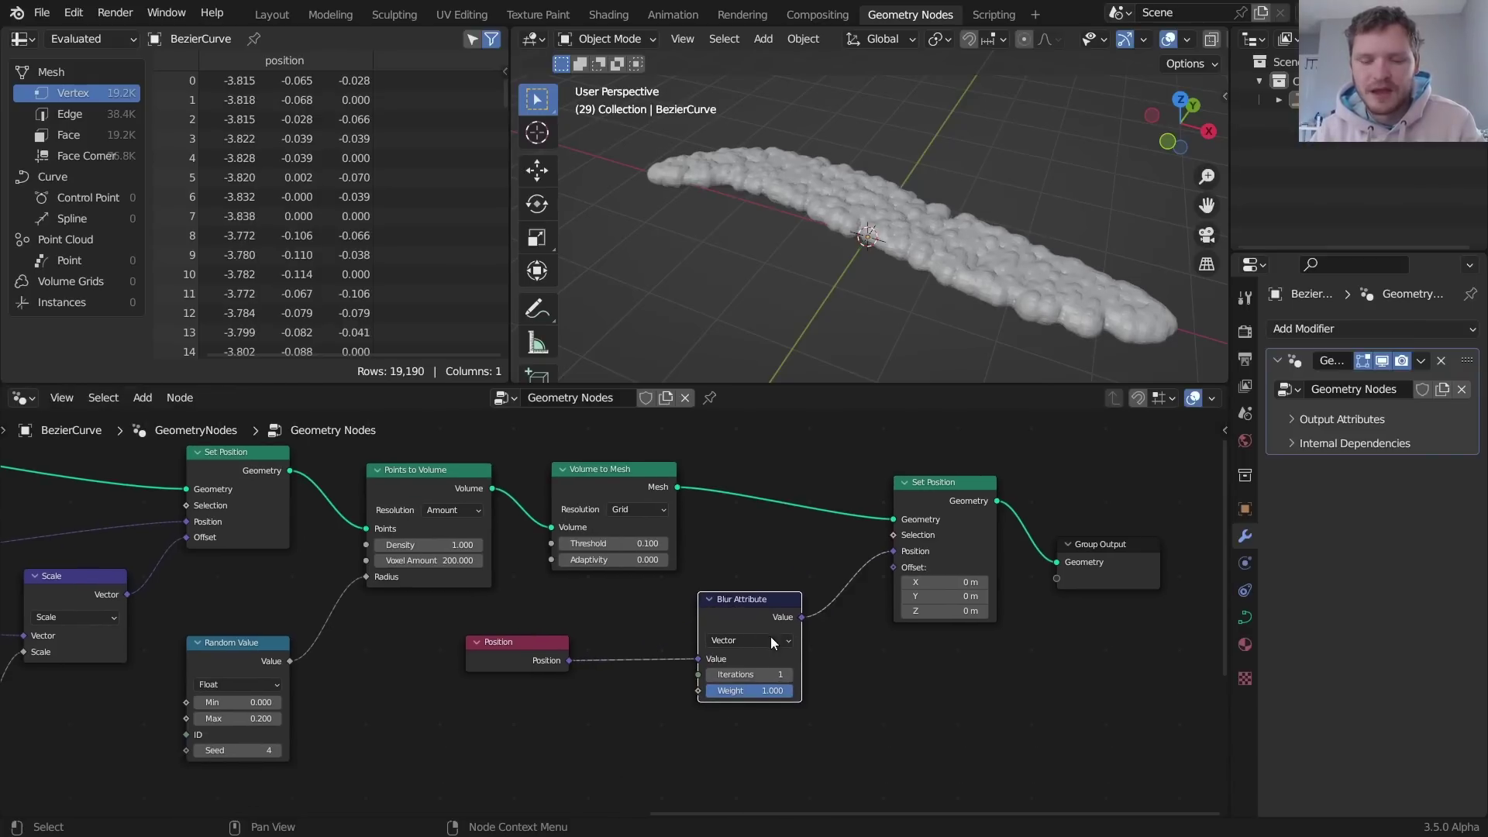
- Set the Blur Attribute node's Iterations to 12 and play the animation to check the smoothed mesh
{"action": "middle_click_drag", "start_coordinate": [778, 678], "coordinate": [774, 625]}
{"action": "scroll", "coordinate": [772, 631], "scroll_direction": "up", "scroll_amount": 2}
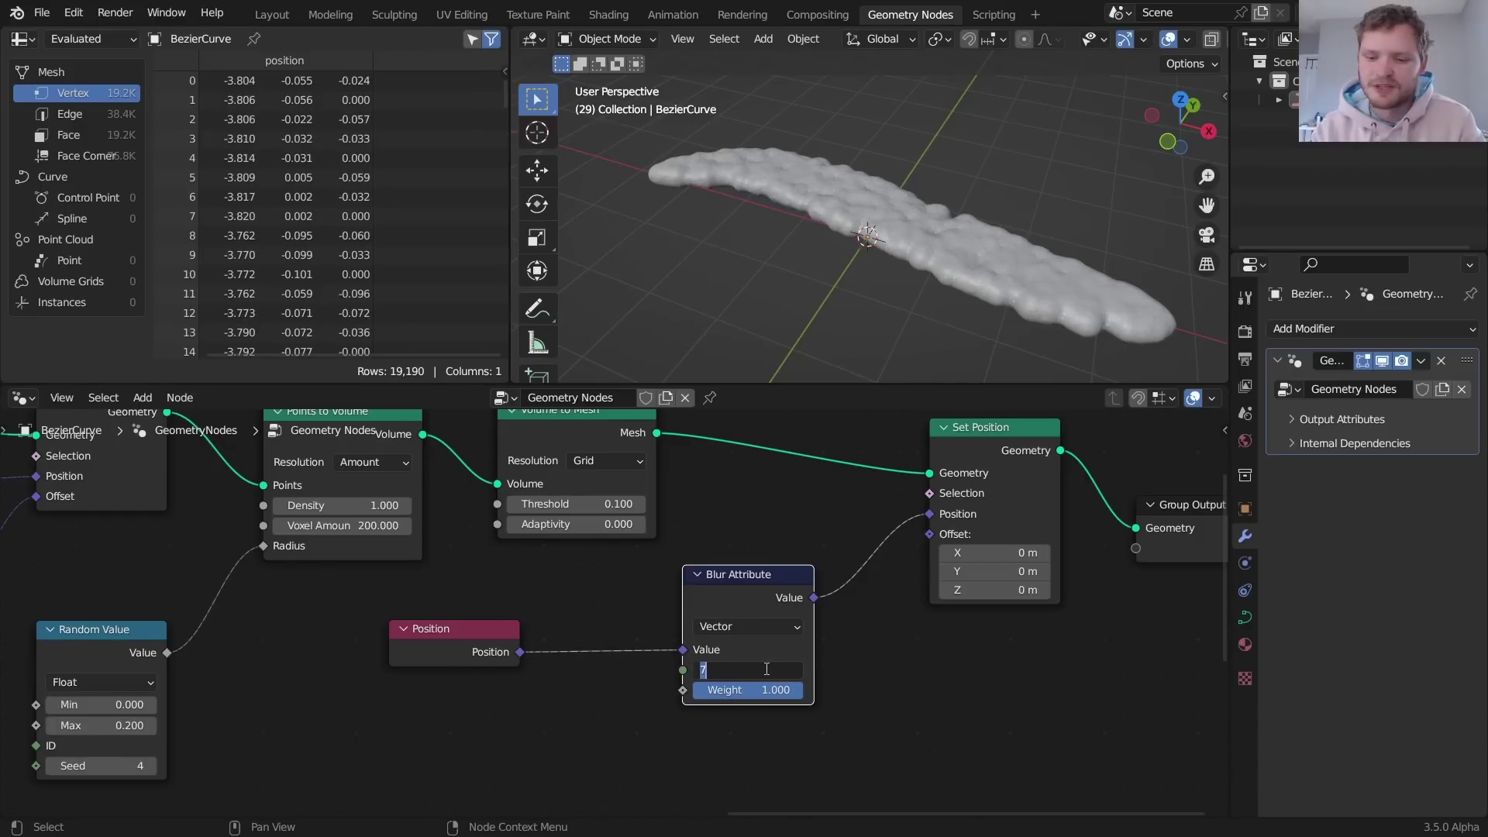
{"action": "key", "text": "space"}
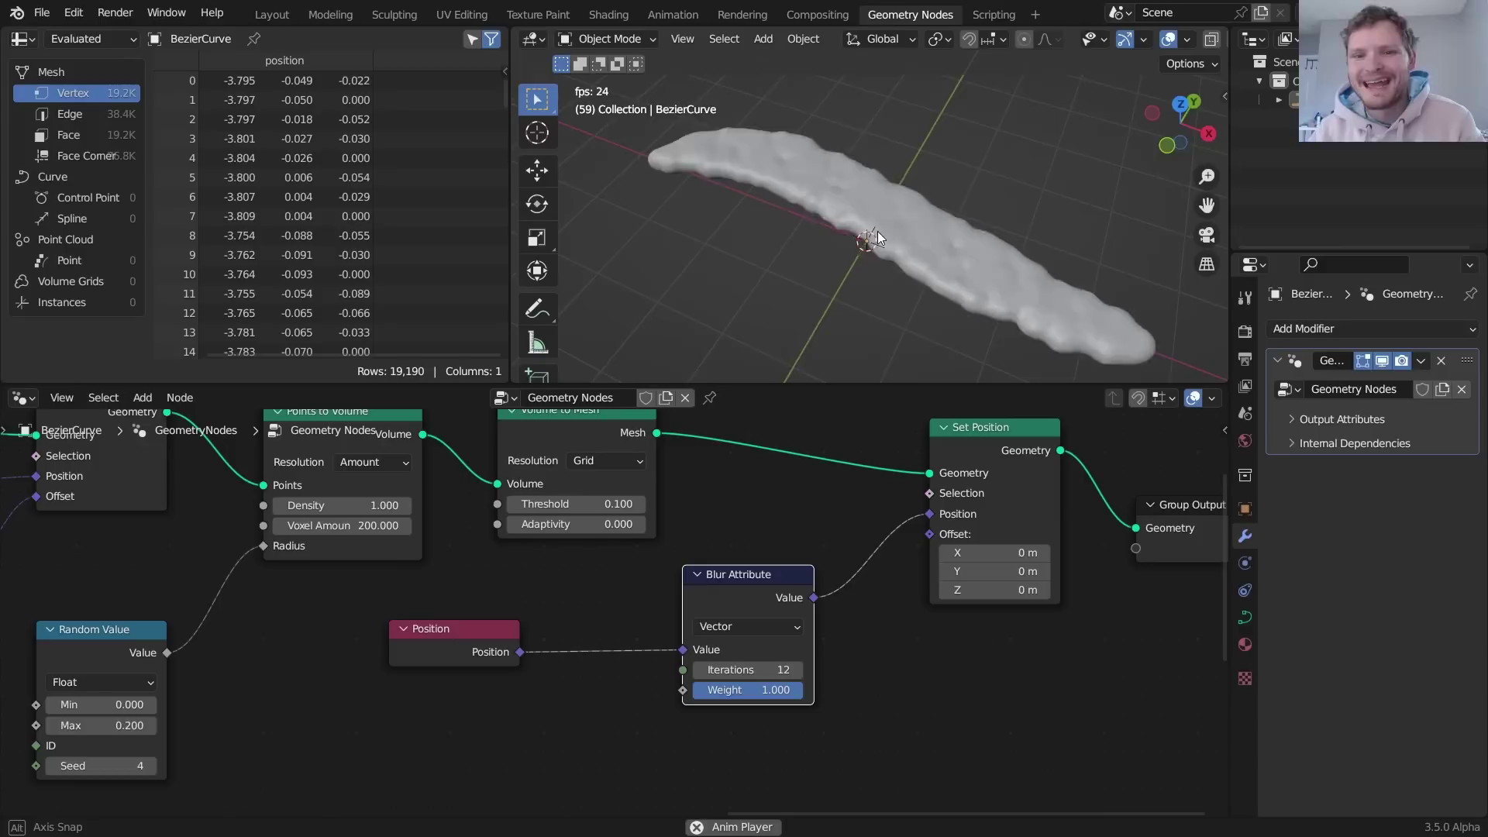
{"action": "middle_click_drag", "start_coordinate": [878, 231], "coordinate": [877, 244]}
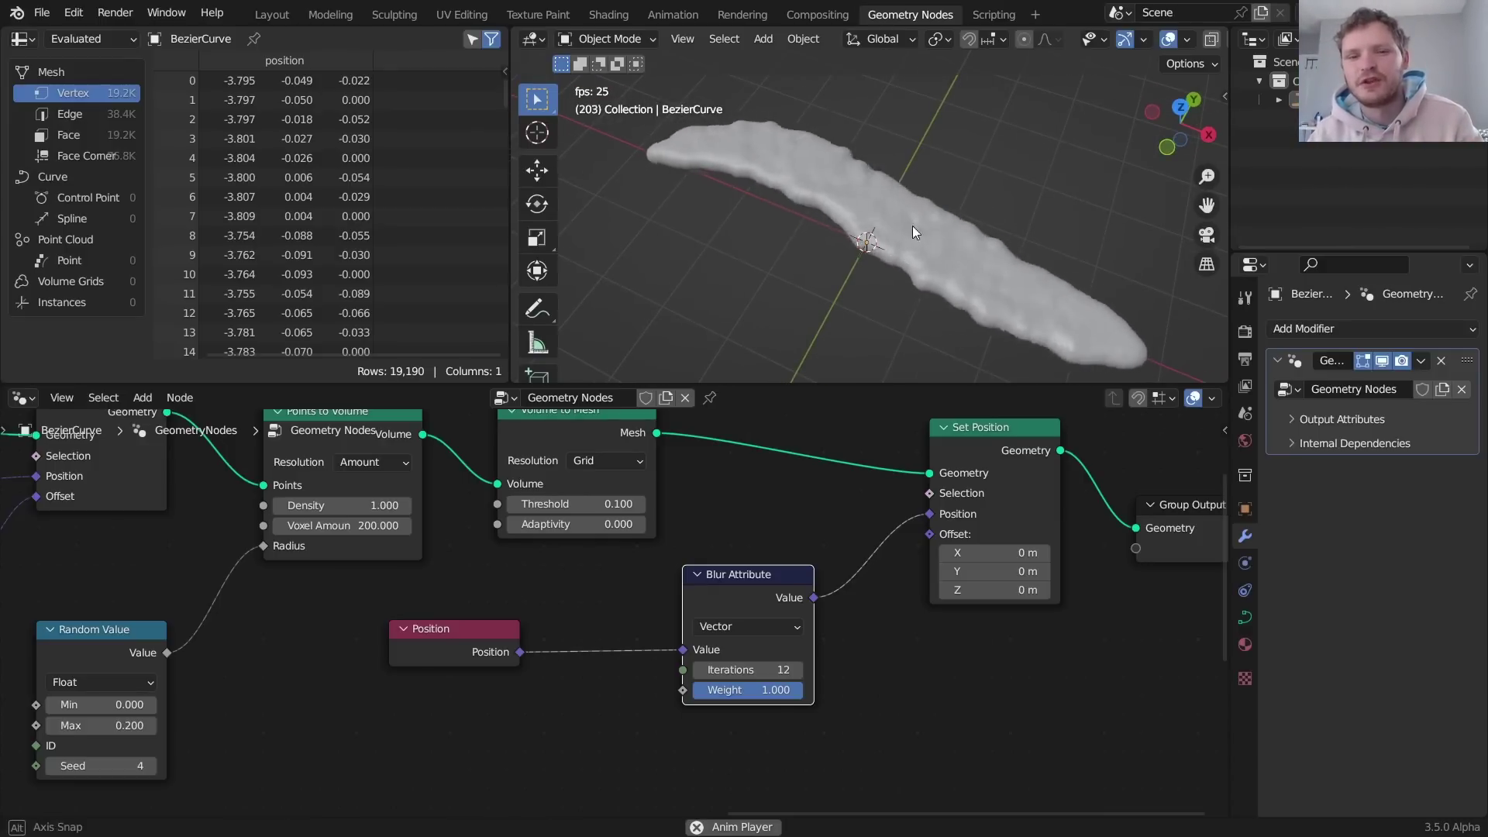
{"action": "middle_click_drag", "start_coordinate": [914, 225], "coordinate": [997, 175]}
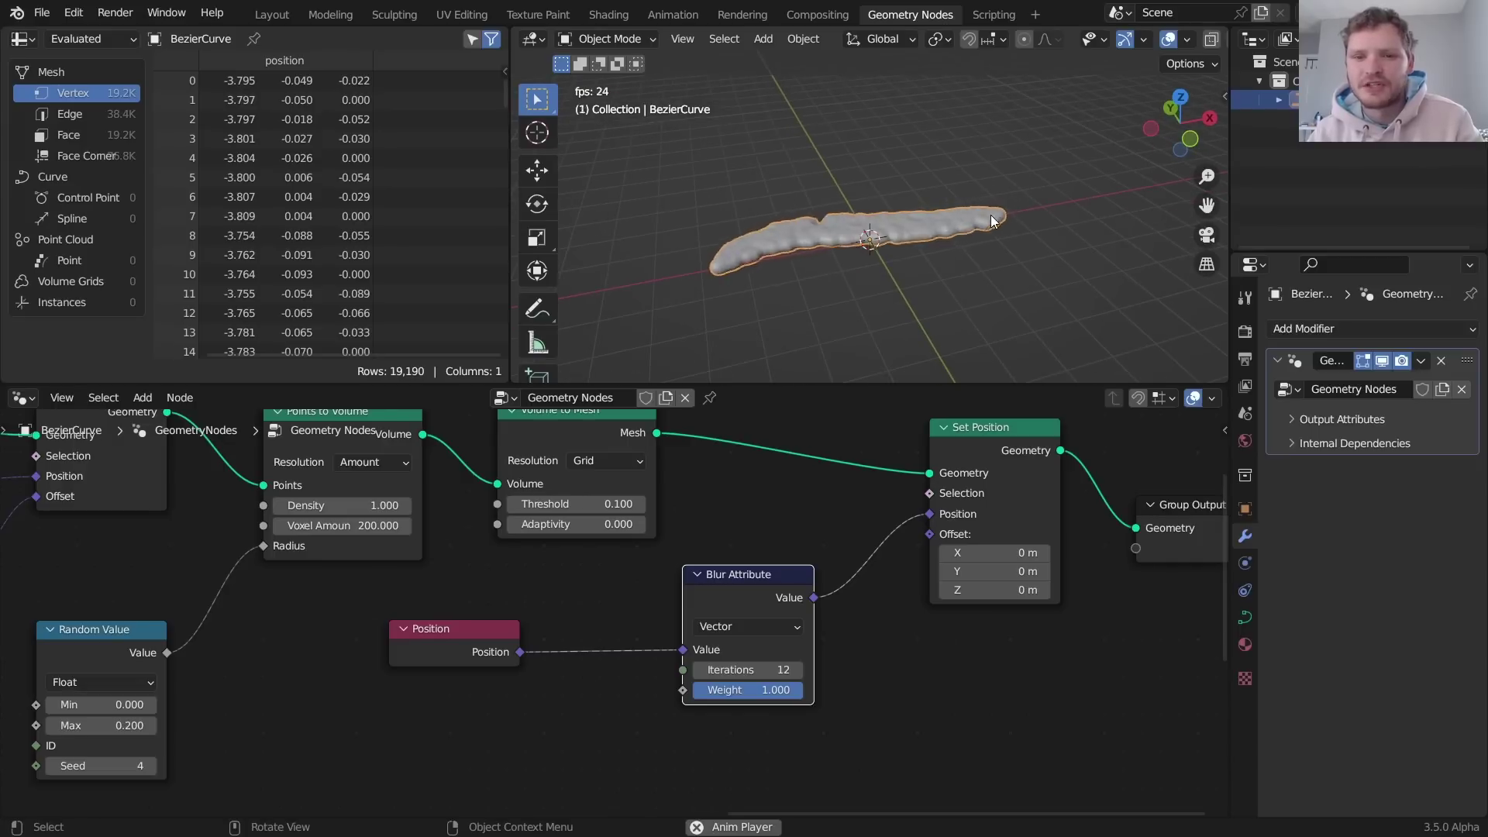
- Extrude the Bezier curve's end point in Edit Mode to extend the flow into a bend, then return to Object Mode and deselect it
{"action": "key", "text": "Tab"}
{"action": "key", "text": "e"}
{"action": "left_click", "coordinate": [934, 195]}
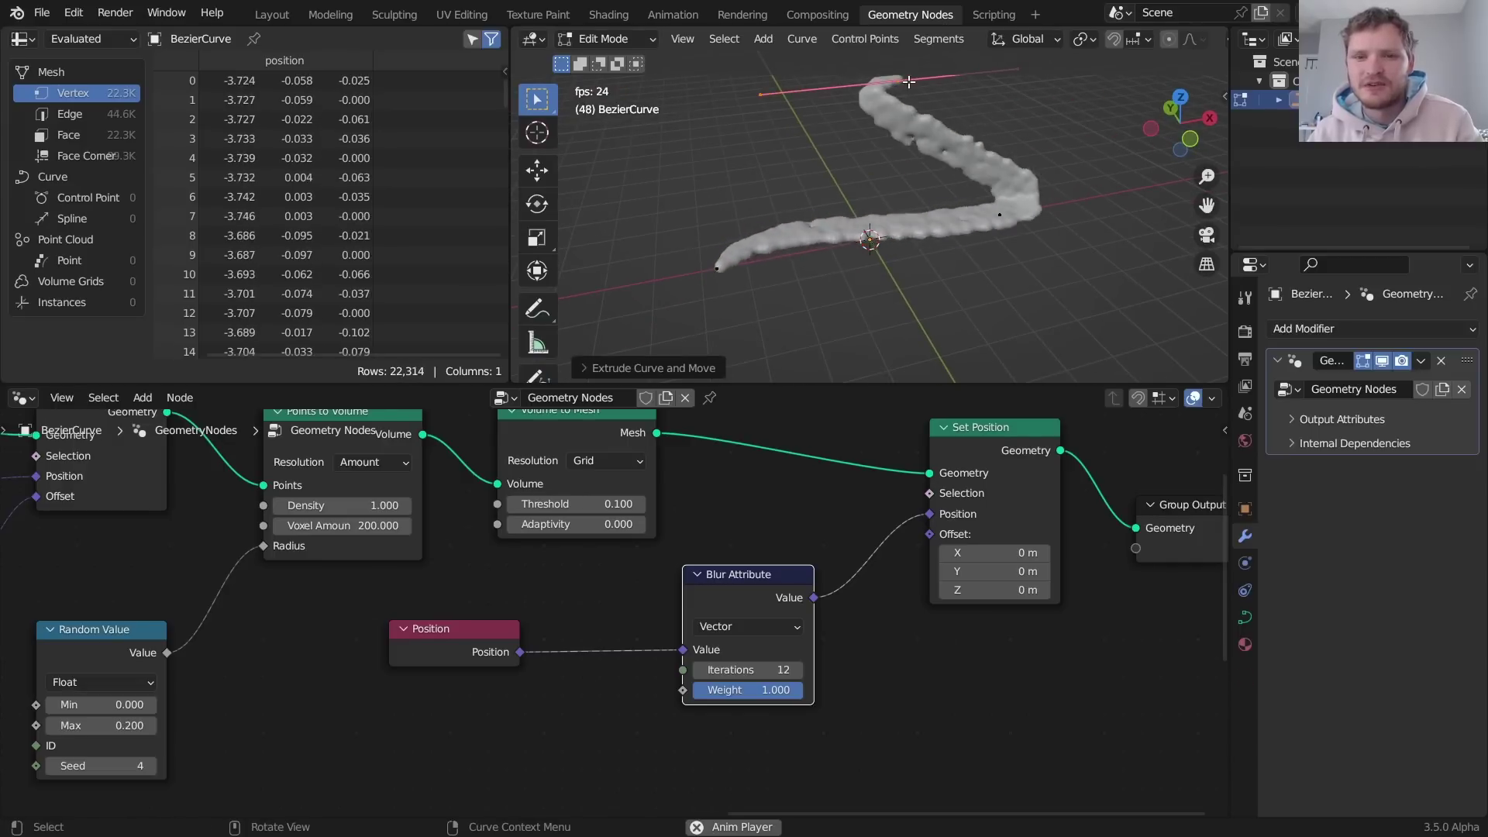
{"action": "key", "text": "Tab"}
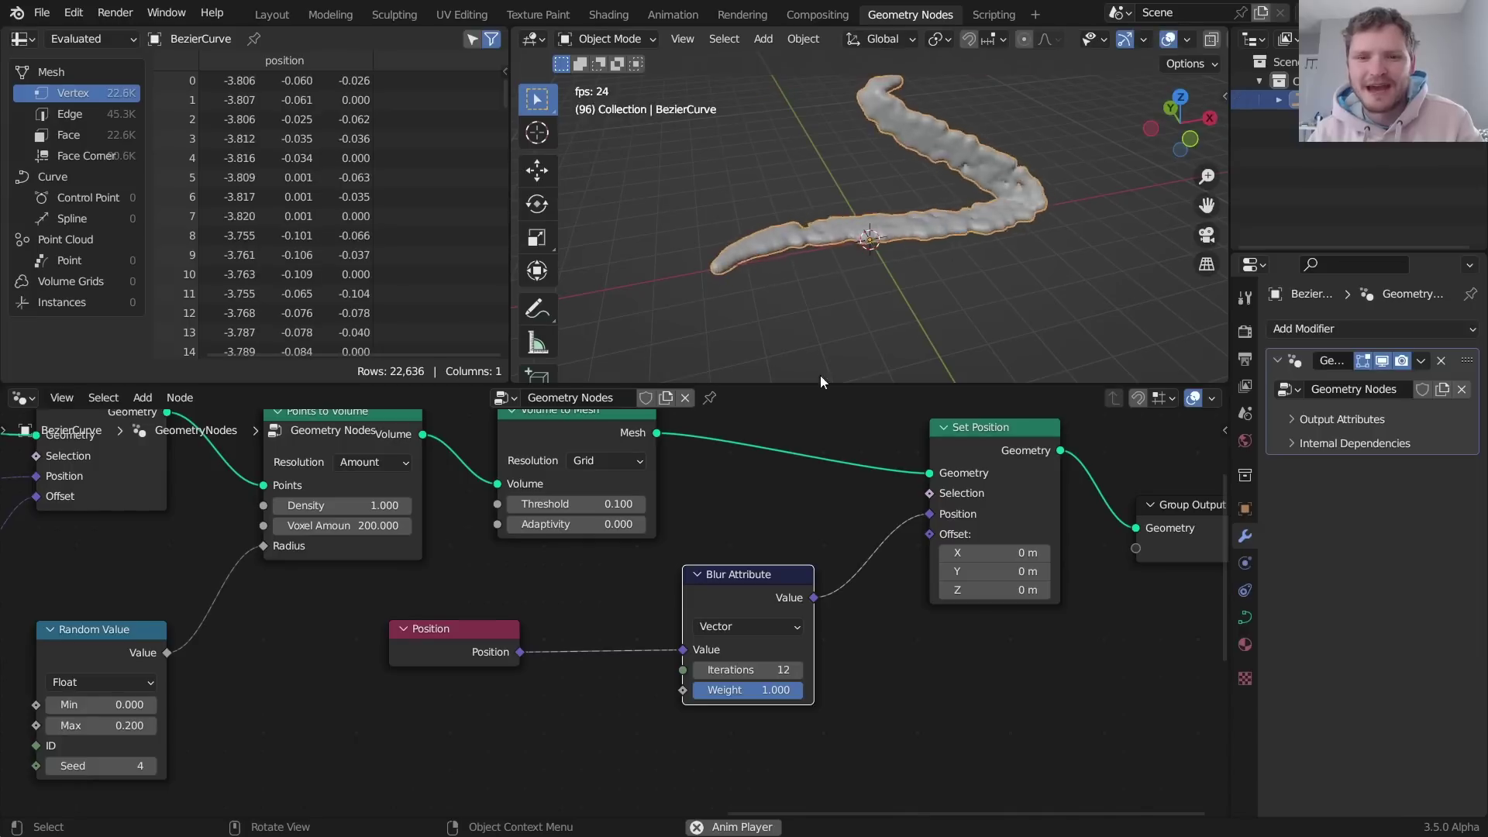
{"action": "left_click", "coordinate": [942, 252]}
- Try a Max of 10 on the Random Value node feeding the Divide node, then undo the recent changes including the curve extrusion
{"action": "scroll", "coordinate": [487, 513], "scroll_direction": "down", "scroll_amount": 5}
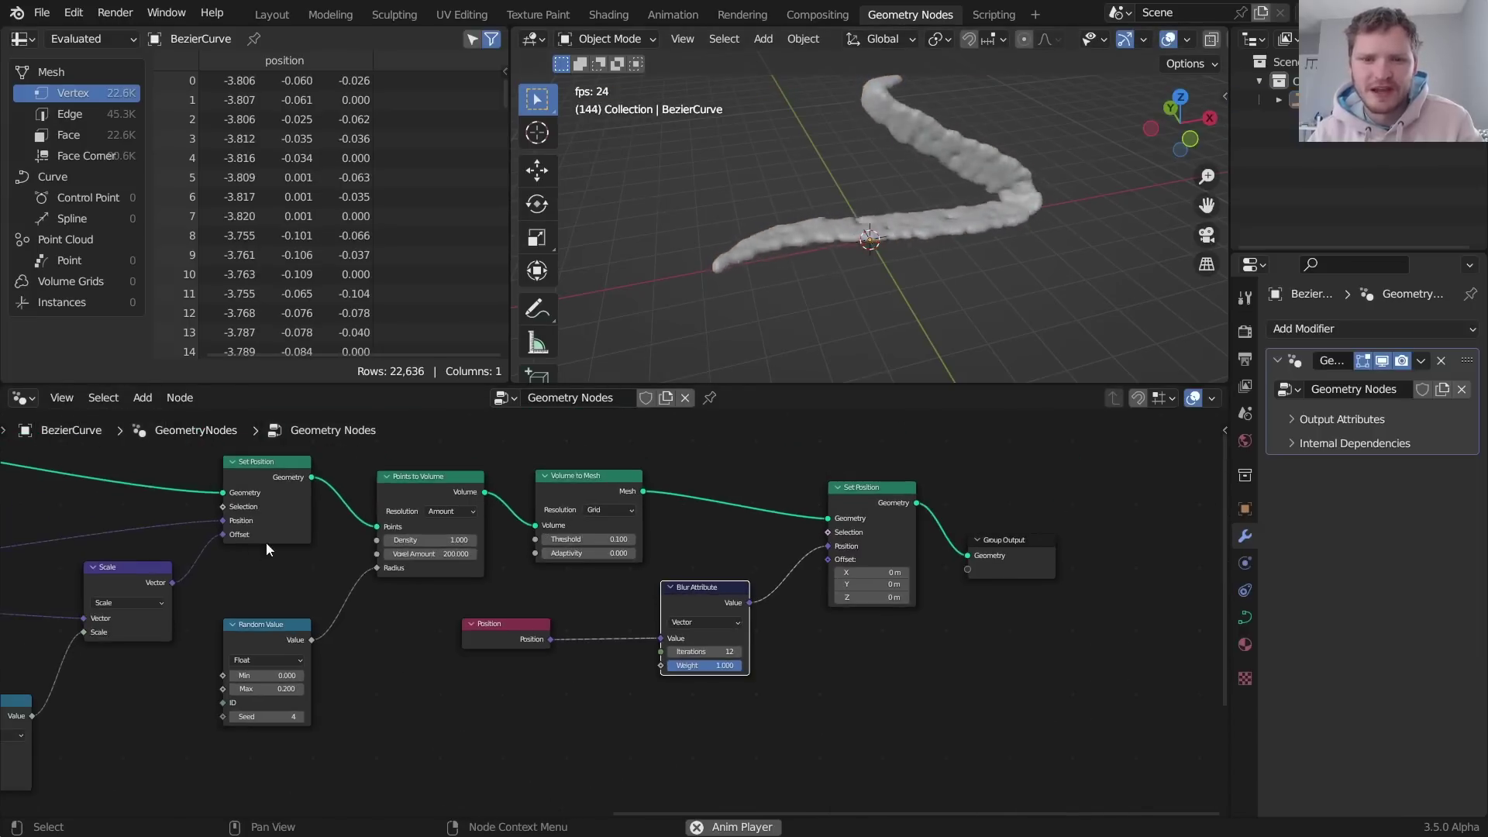
{"action": "middle_click_drag", "start_coordinate": [352, 565], "coordinate": [1090, 569]}
{"action": "middle_click_drag", "start_coordinate": [774, 544], "coordinate": [561, 609]}
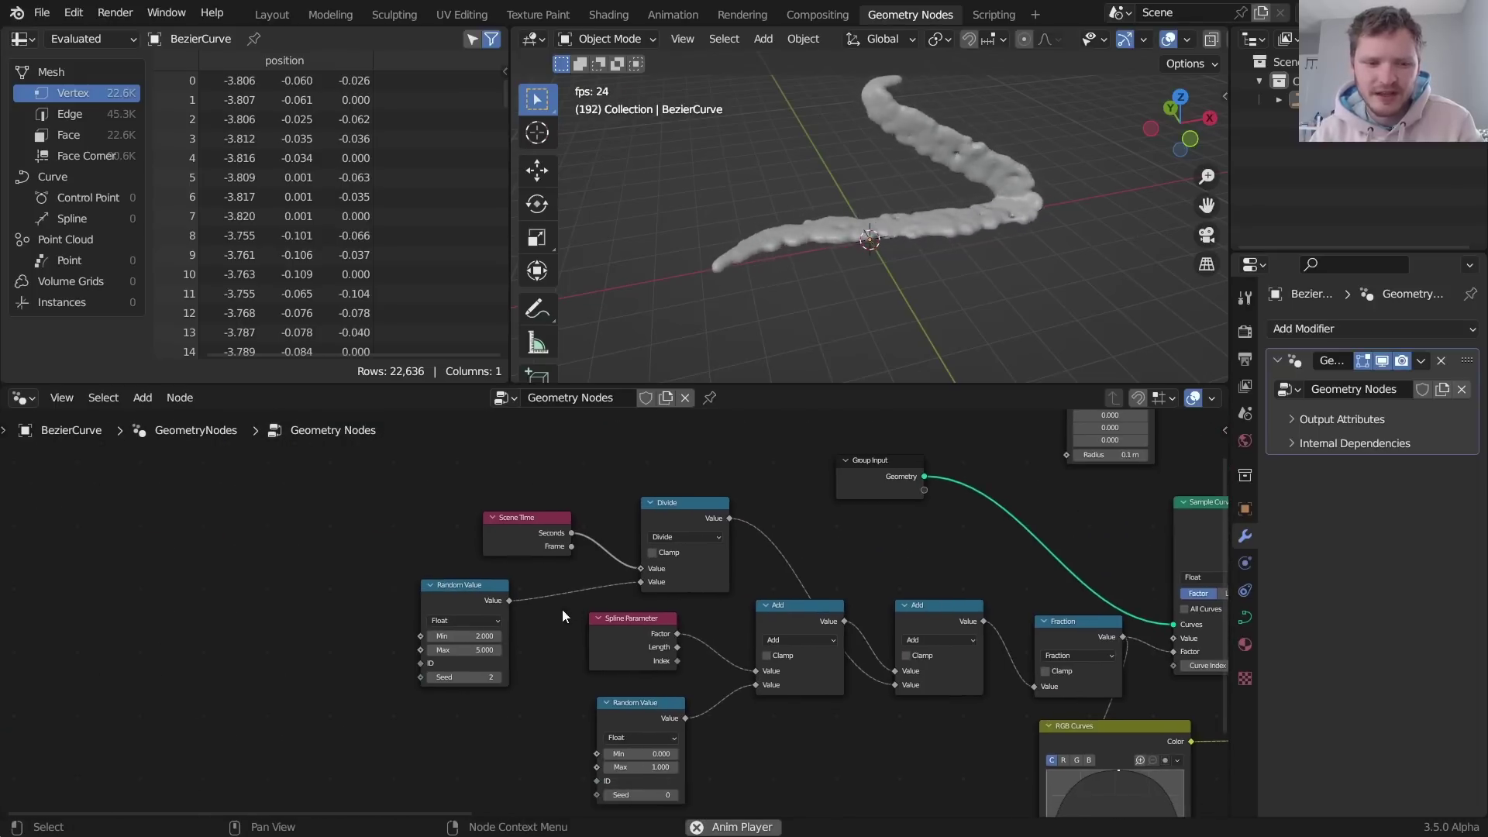
{"action": "scroll", "coordinate": [573, 613], "scroll_direction": "up", "scroll_amount": 2}
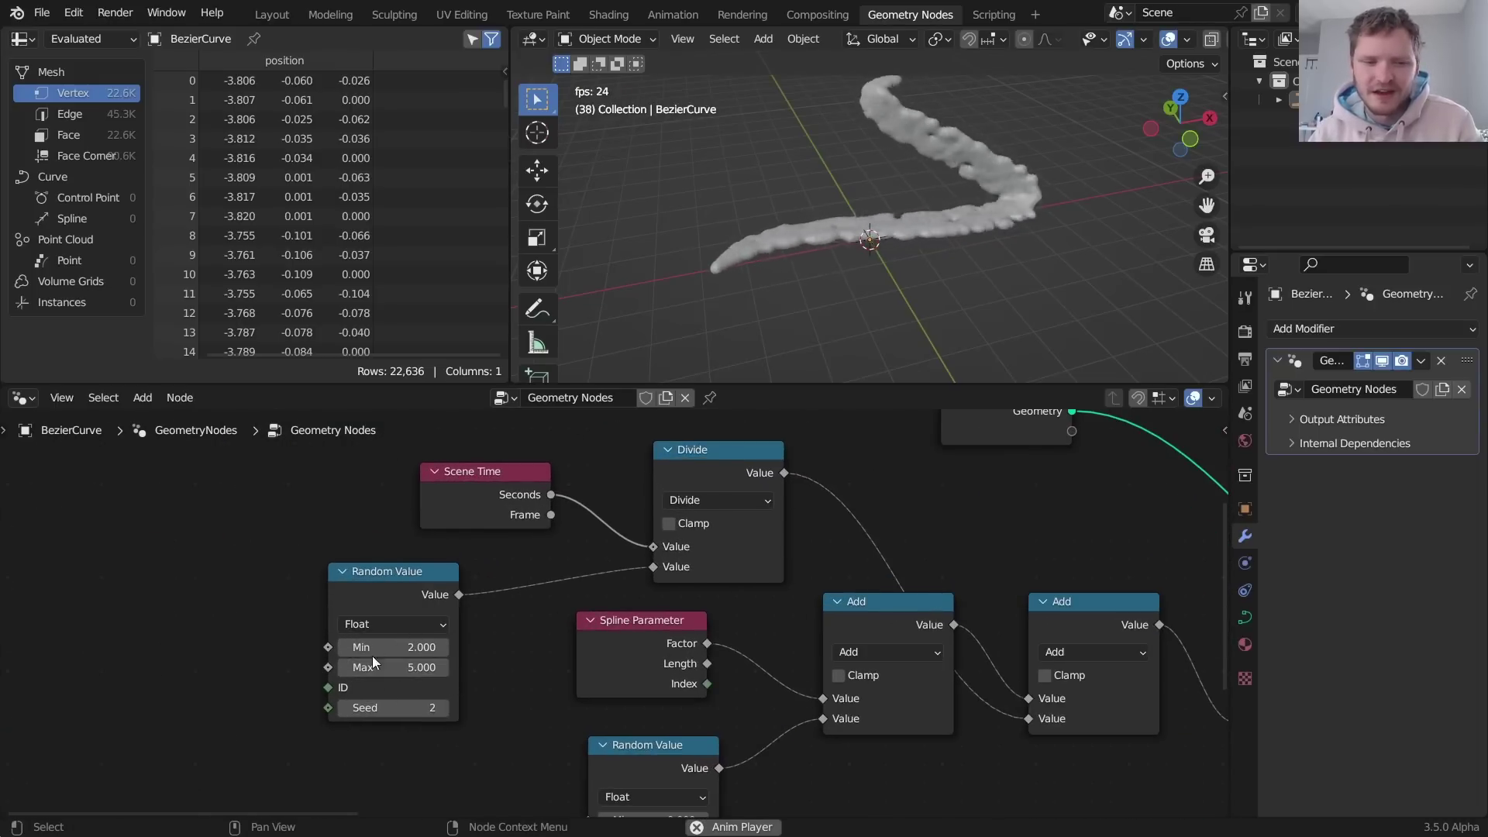
{"action": "left_click", "coordinate": [416, 667]}
{"action": "type", "text": "10"}
{"action": "key", "text": "Return"}
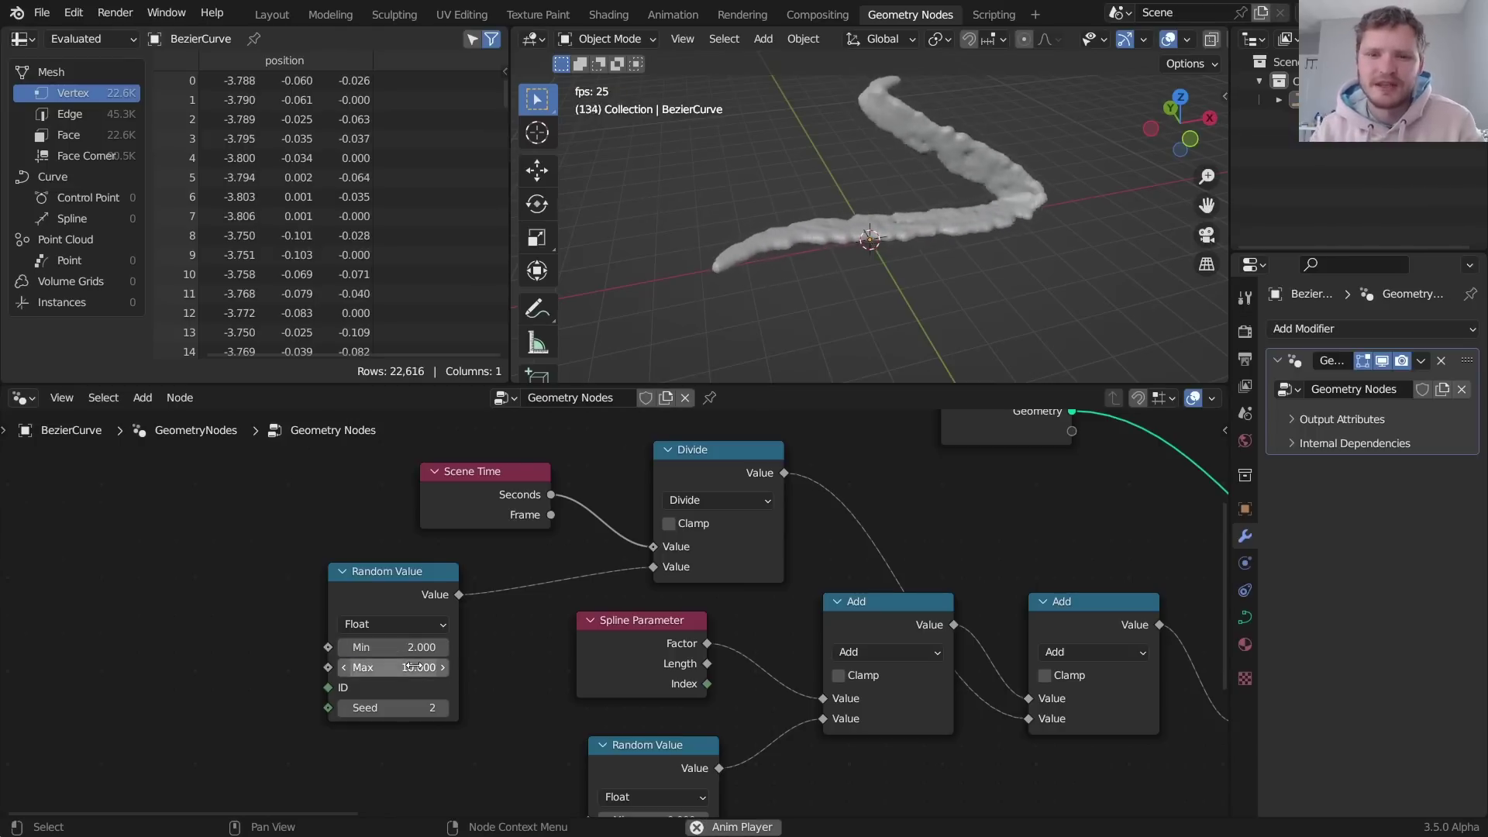
{"action": "key", "text": "ctrl+z"}
- Add a Bezier circle inside the curve object in Edit Mode and scale it up around the existing flow
{"action": "key", "text": "Tab"}
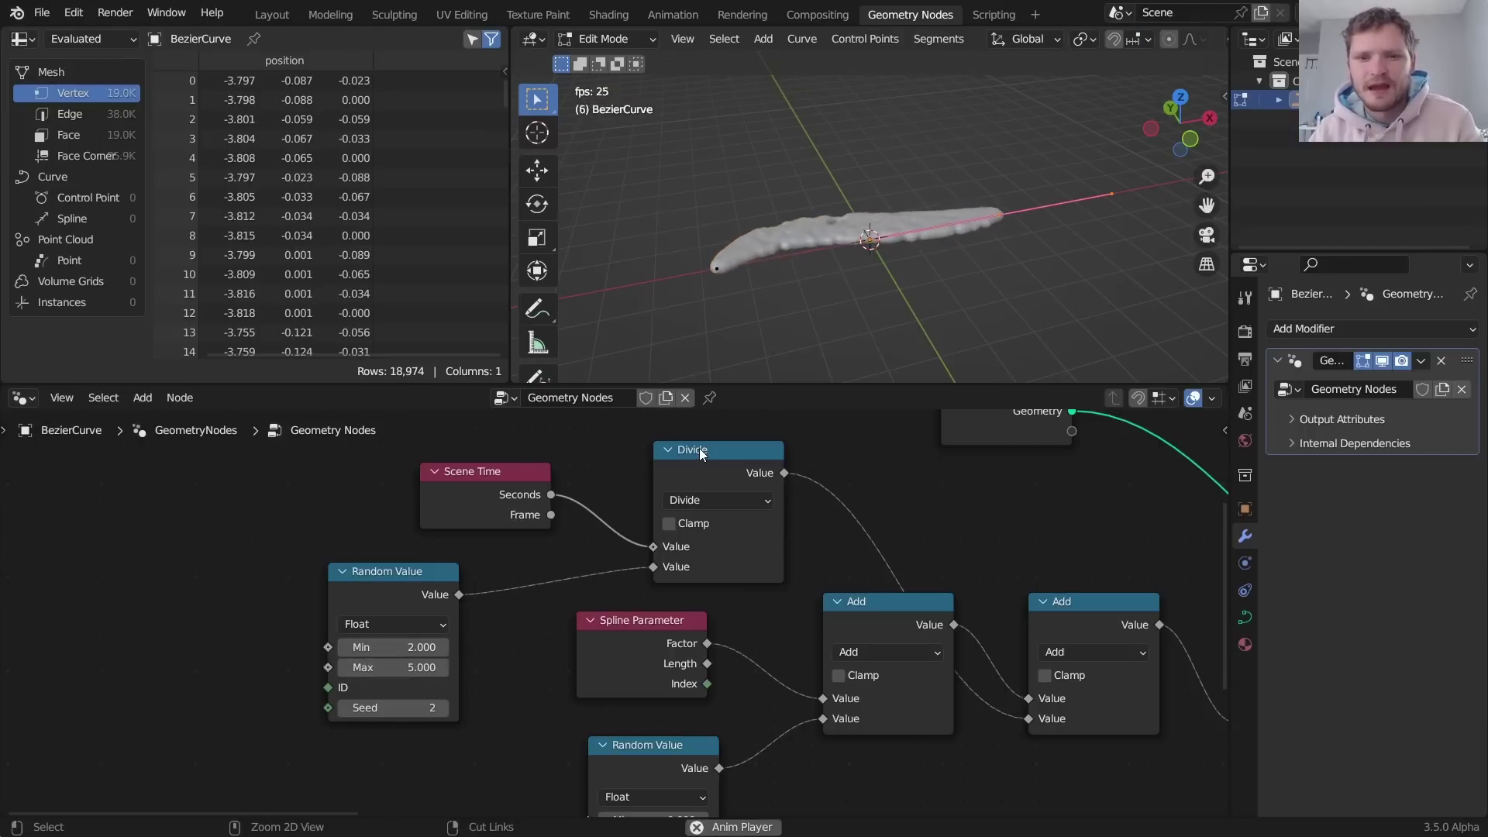
{"action": "key", "text": "Tab"}
{"action": "key", "text": "shift+a"}
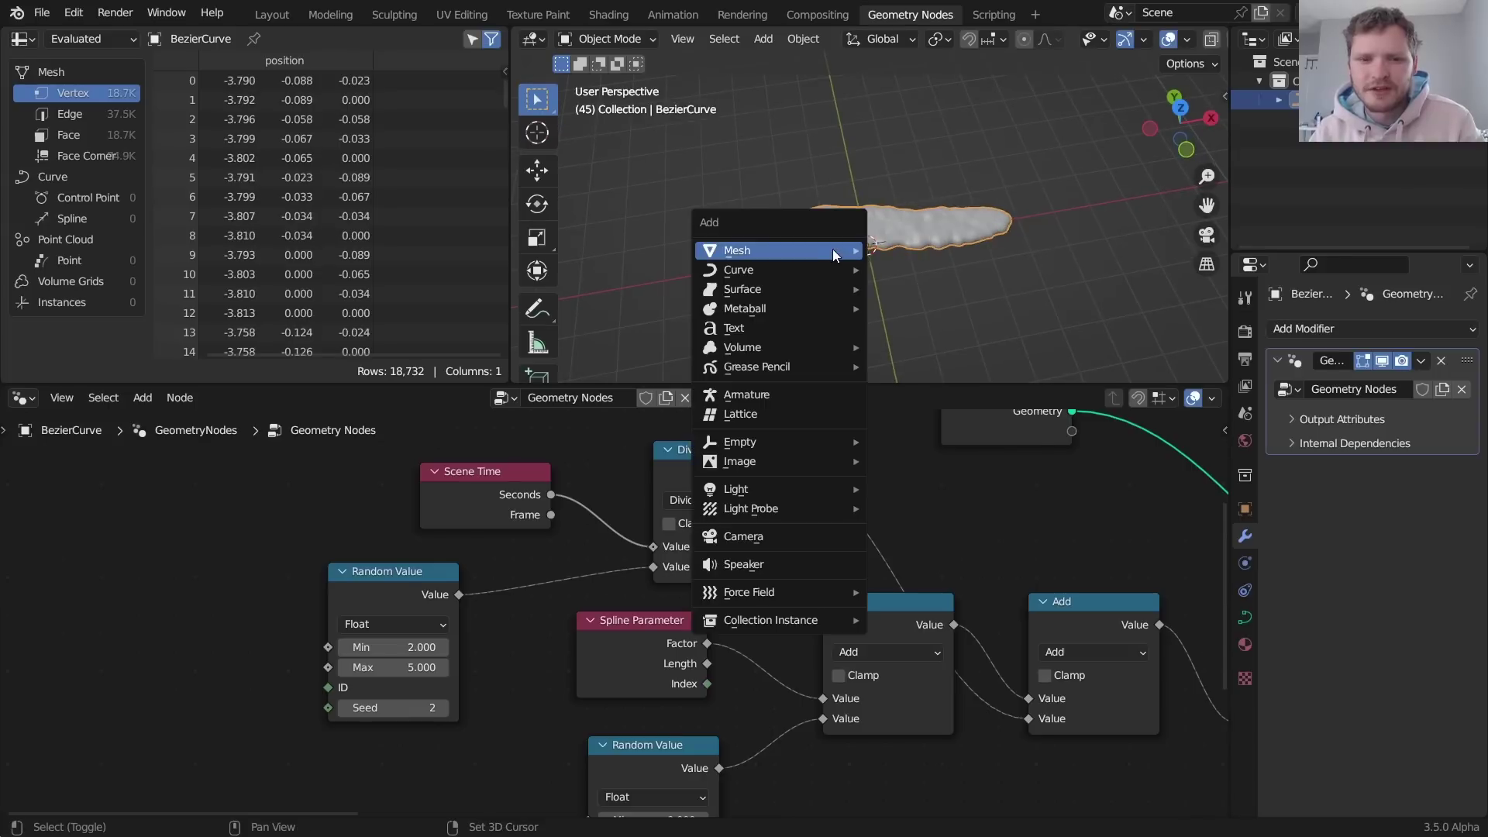
{"action": "key", "text": "Escape"}
{"action": "key", "text": "Tab"}
{"action": "key", "text": "shift+a"}
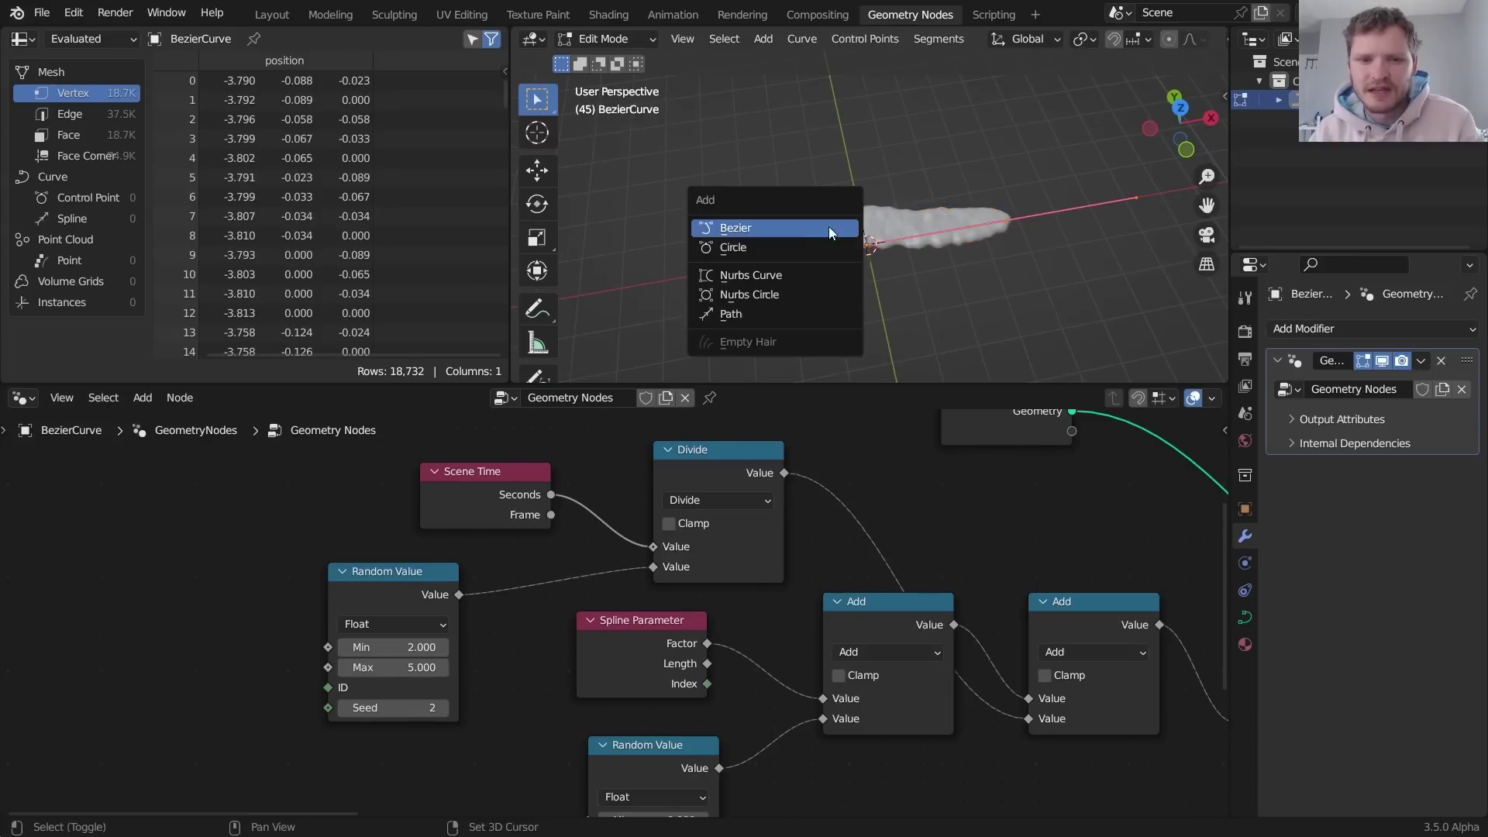
{"action": "left_click", "coordinate": [754, 248]}
{"action": "key", "text": "s"}
{"action": "left_click", "coordinate": [970, 212]}
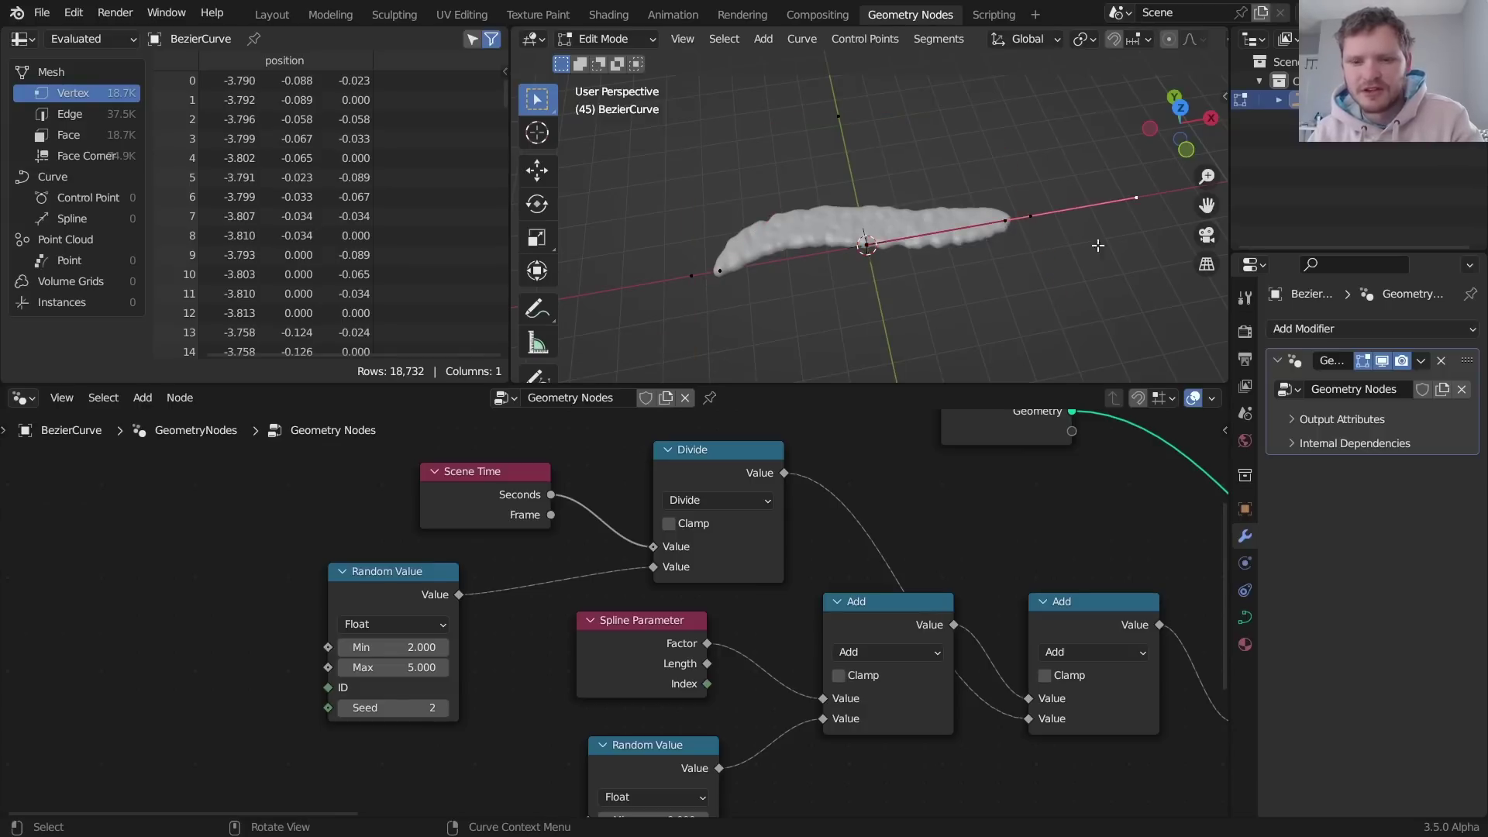
- Delete the original curve's vertices and play the animation on the remaining circle
{"action": "key", "text": "Escape"}
{"action": "key", "text": "x"}
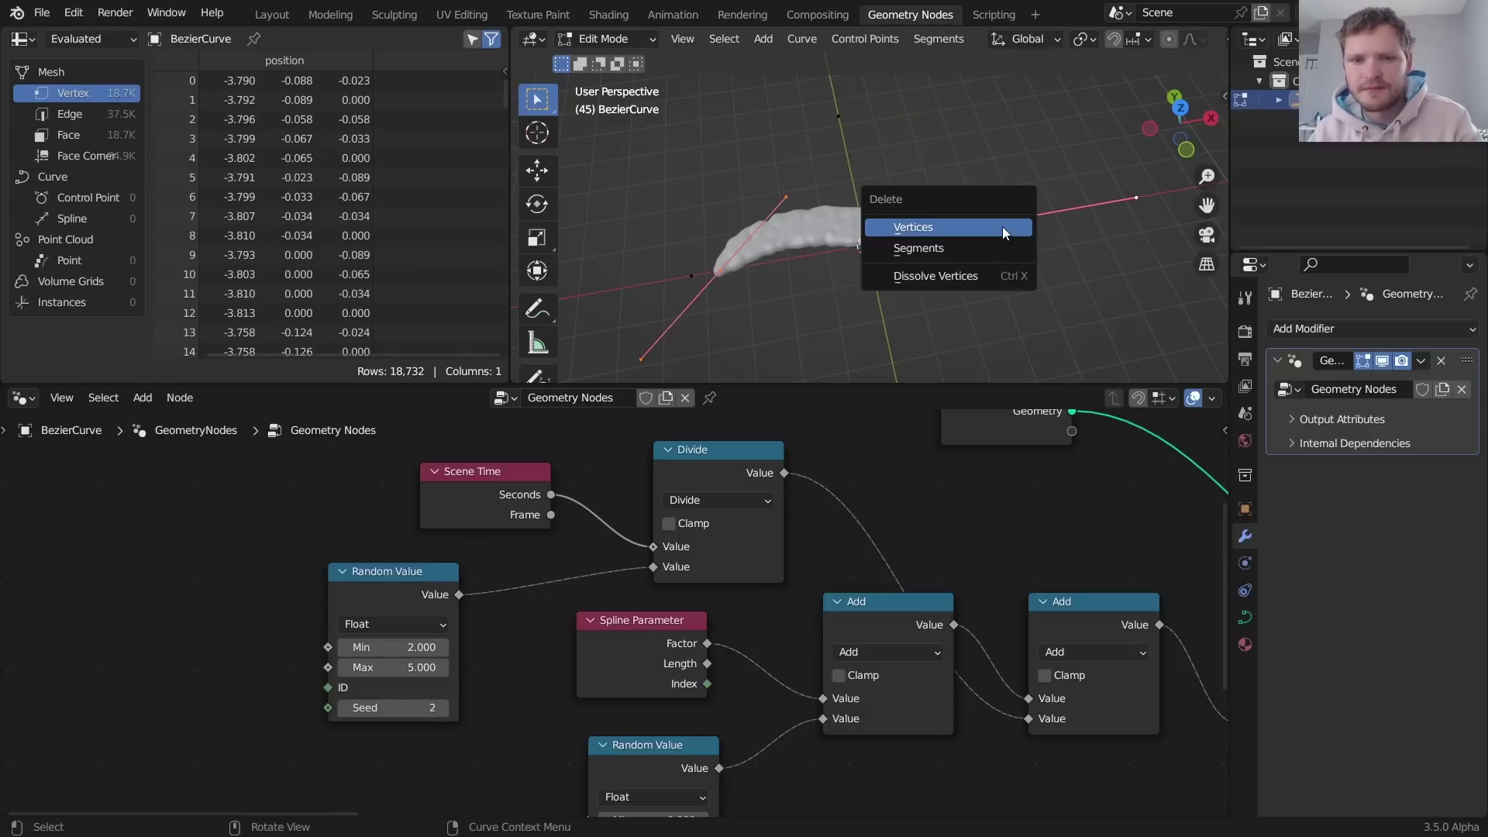
{"action": "left_click", "coordinate": [999, 227]}
{"action": "key", "text": "space"}
{"action": "middle_click_drag", "start_coordinate": [883, 266], "coordinate": [889, 233], "text": "shift"}
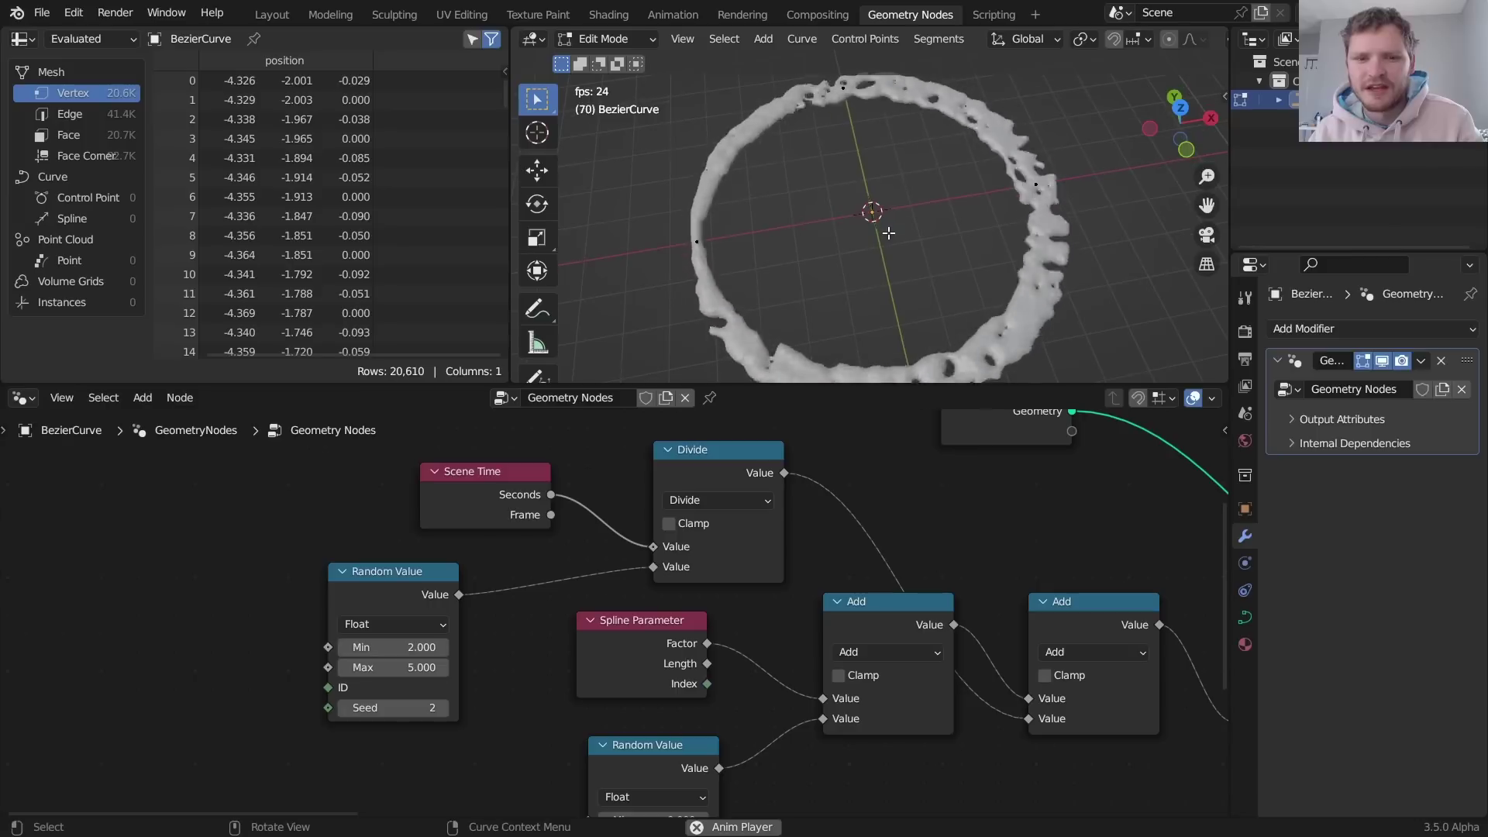
- Stop playback and undo the vertex deletion and the added circle
{"action": "key", "text": "space"}
{"action": "key", "text": "ctrl+z"}
{"action": "key", "text": "ctrl+z"}
{"action": "key", "text": "ctrl+z"}
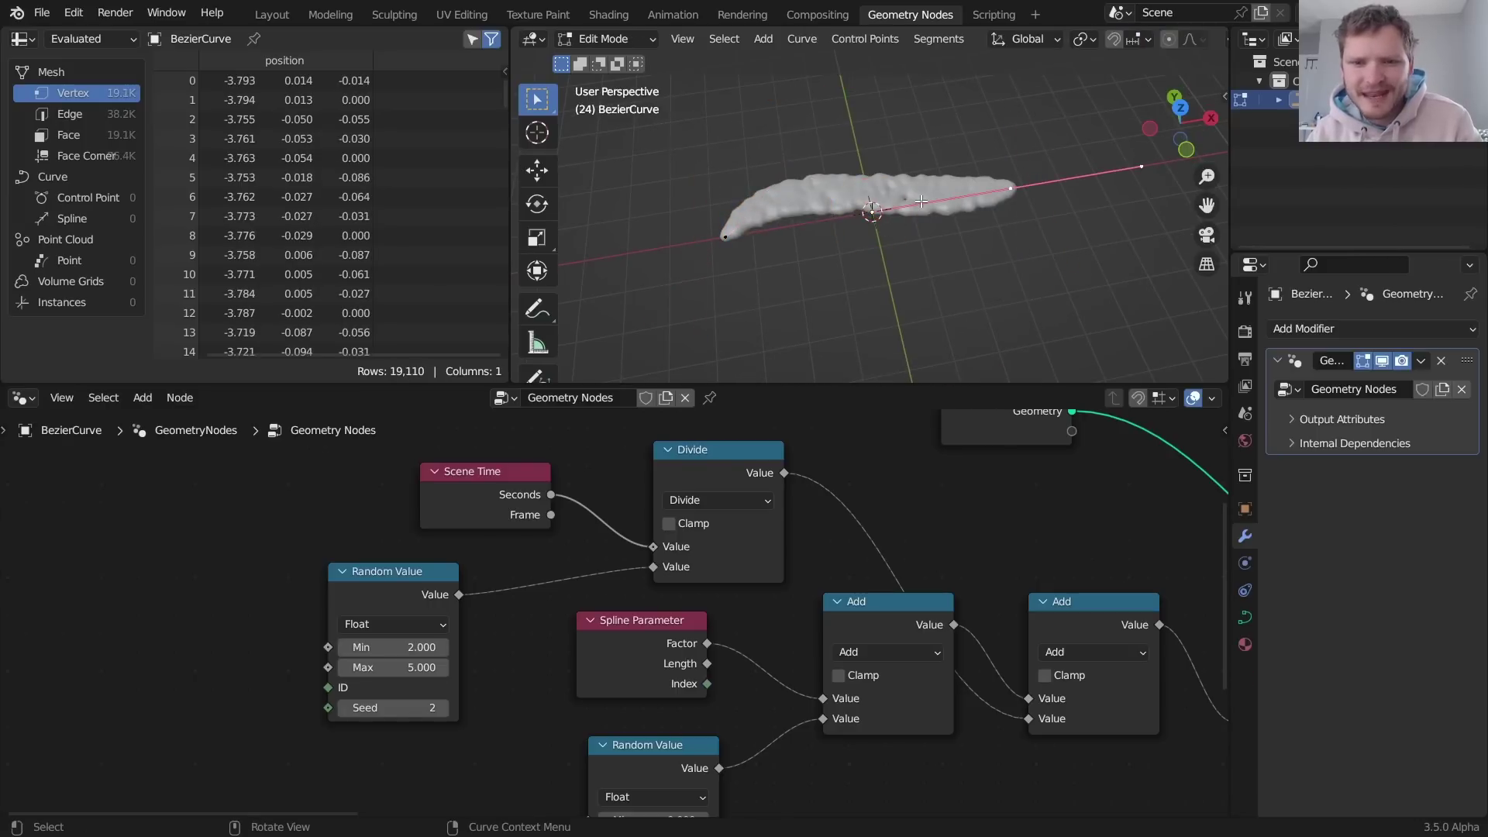
- Raise the Bezier curve's selected end point along the Z axis and return to Object Mode
{"action": "middle_click_drag", "start_coordinate": [925, 210], "coordinate": [1004, 232]}
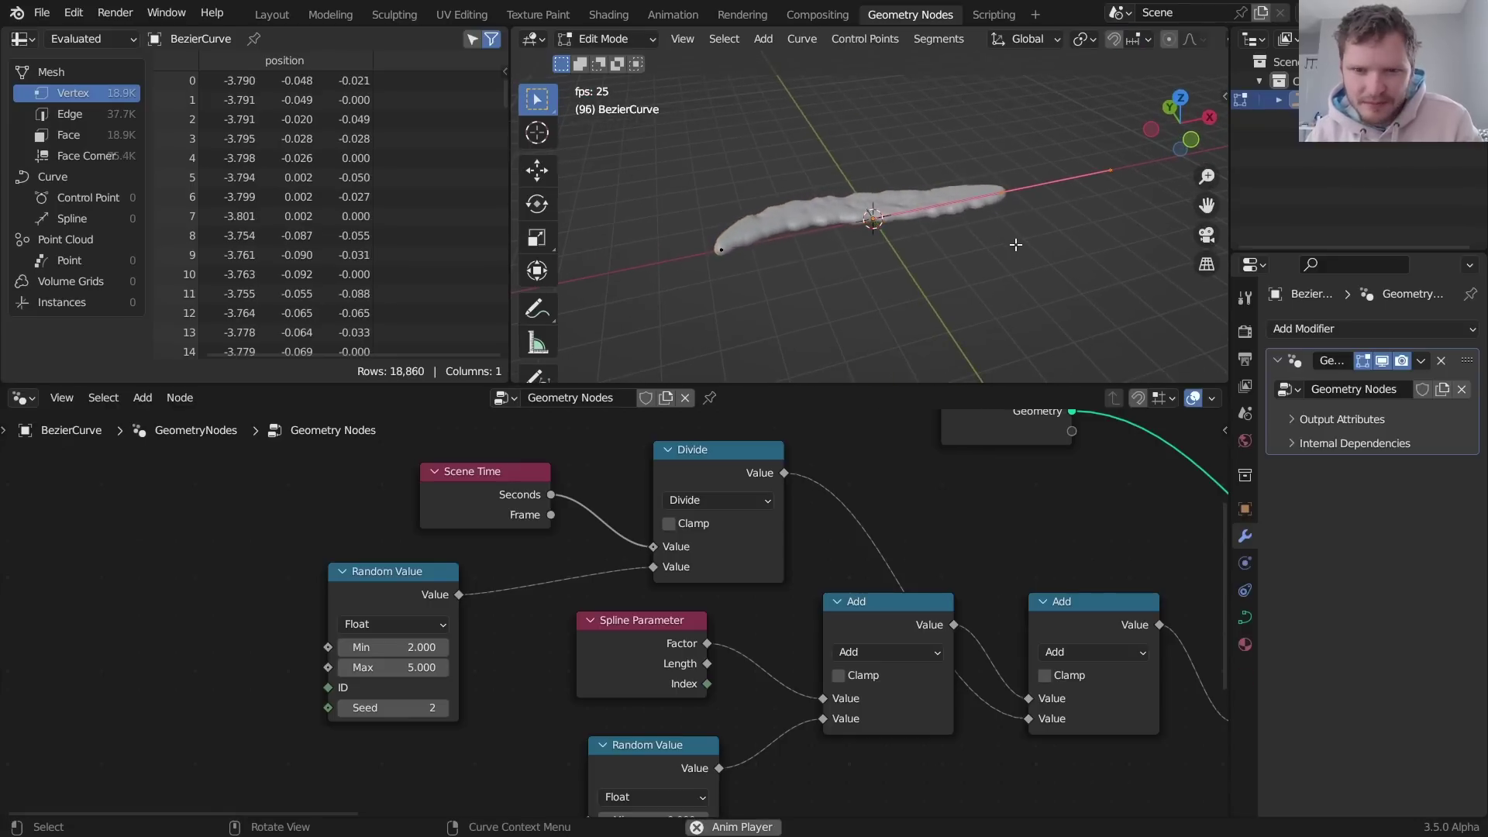
{"action": "key", "text": "g"}
{"action": "key", "text": "z"}
{"action": "left_click", "coordinate": [998, 167]}
{"action": "middle_click_drag", "start_coordinate": [998, 167], "coordinate": [1013, 230], "text": "shift"}
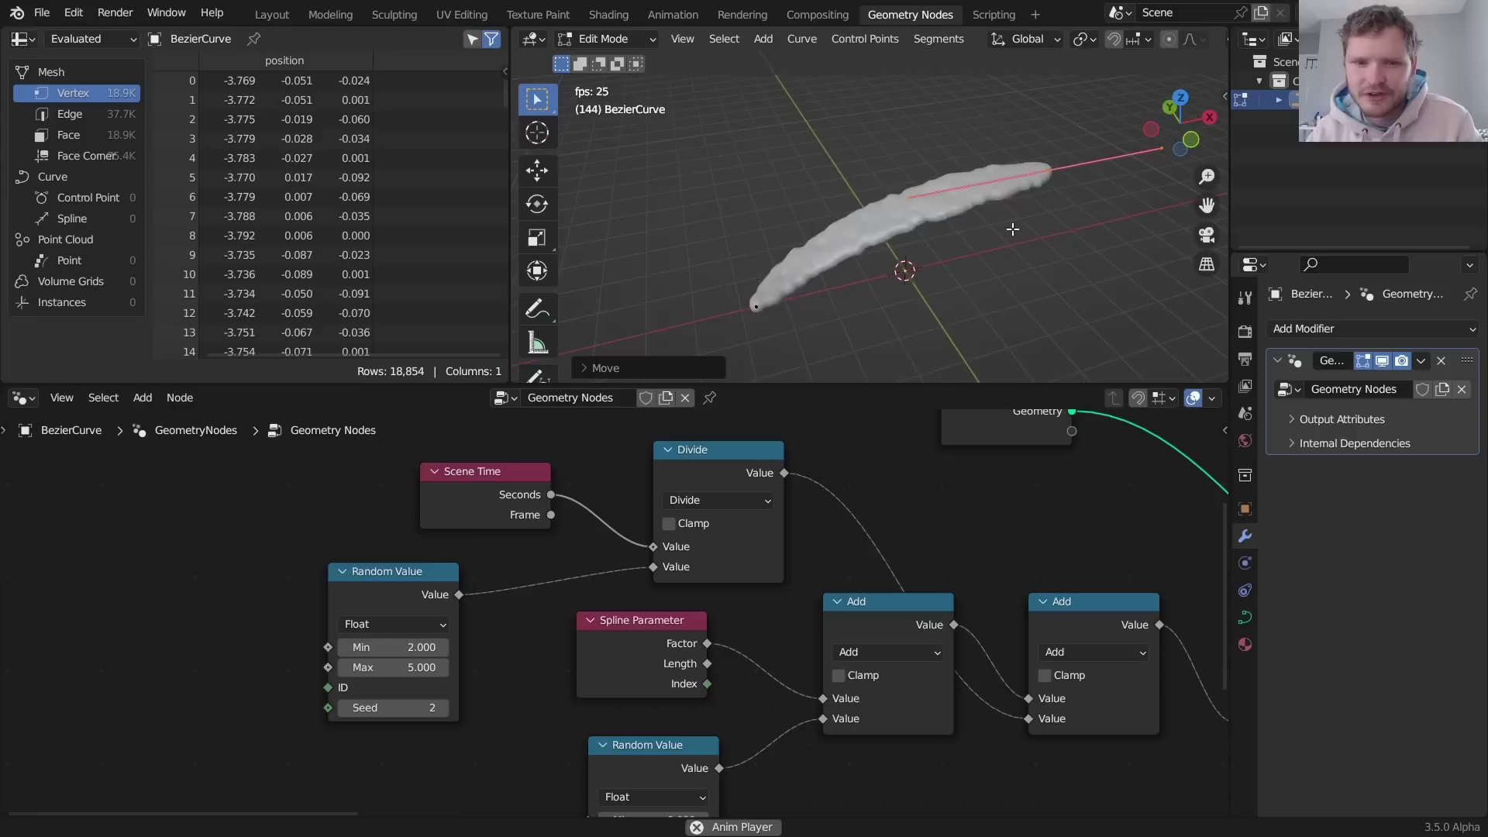
{"action": "key", "text": "Tab"}
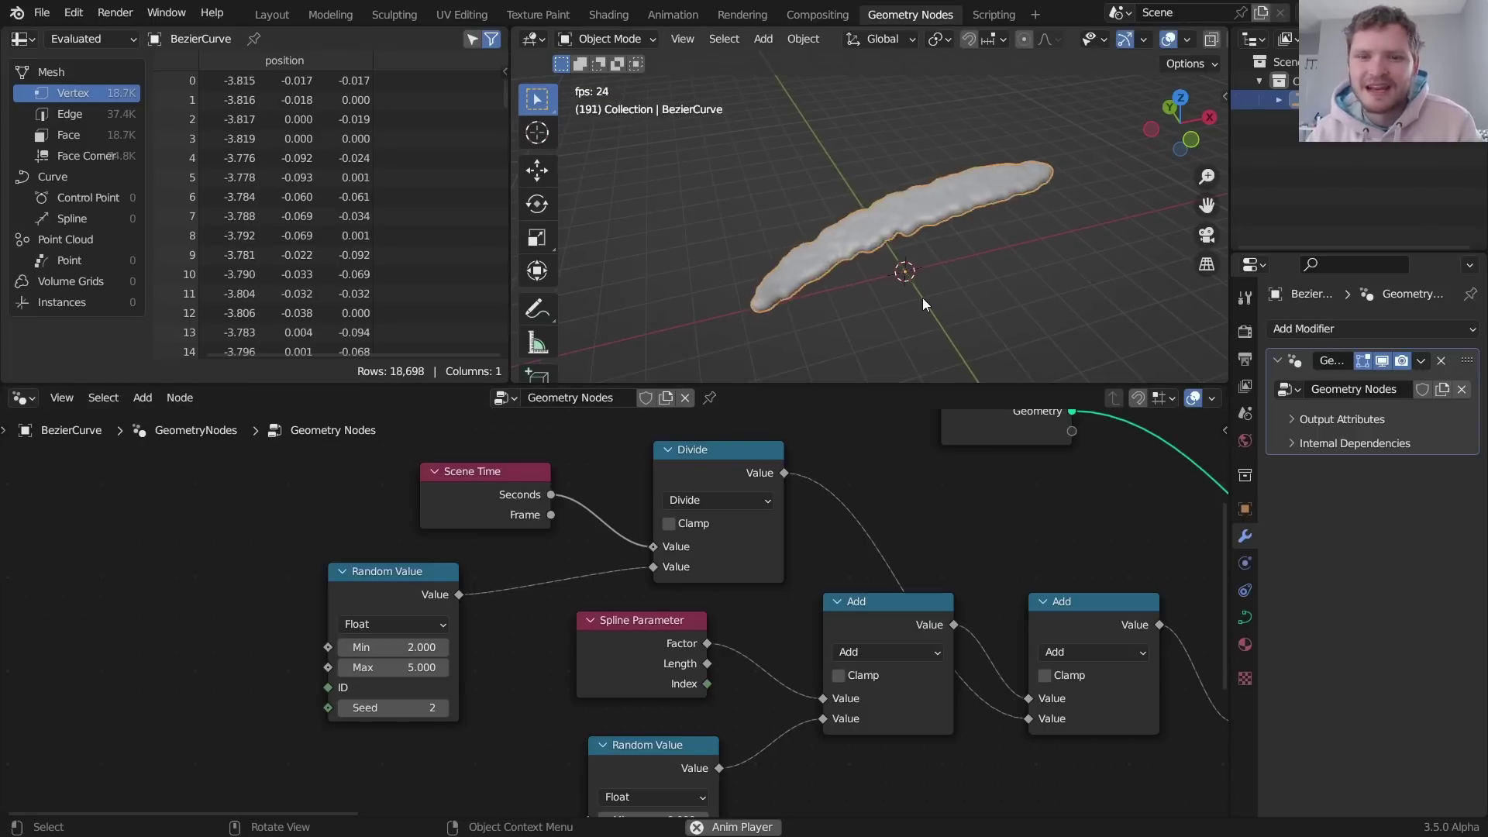
- Set the render engine to Cycles with the Supported feature set and GPU Compute as the device
{"action": "left_click", "coordinate": [1244, 332]}
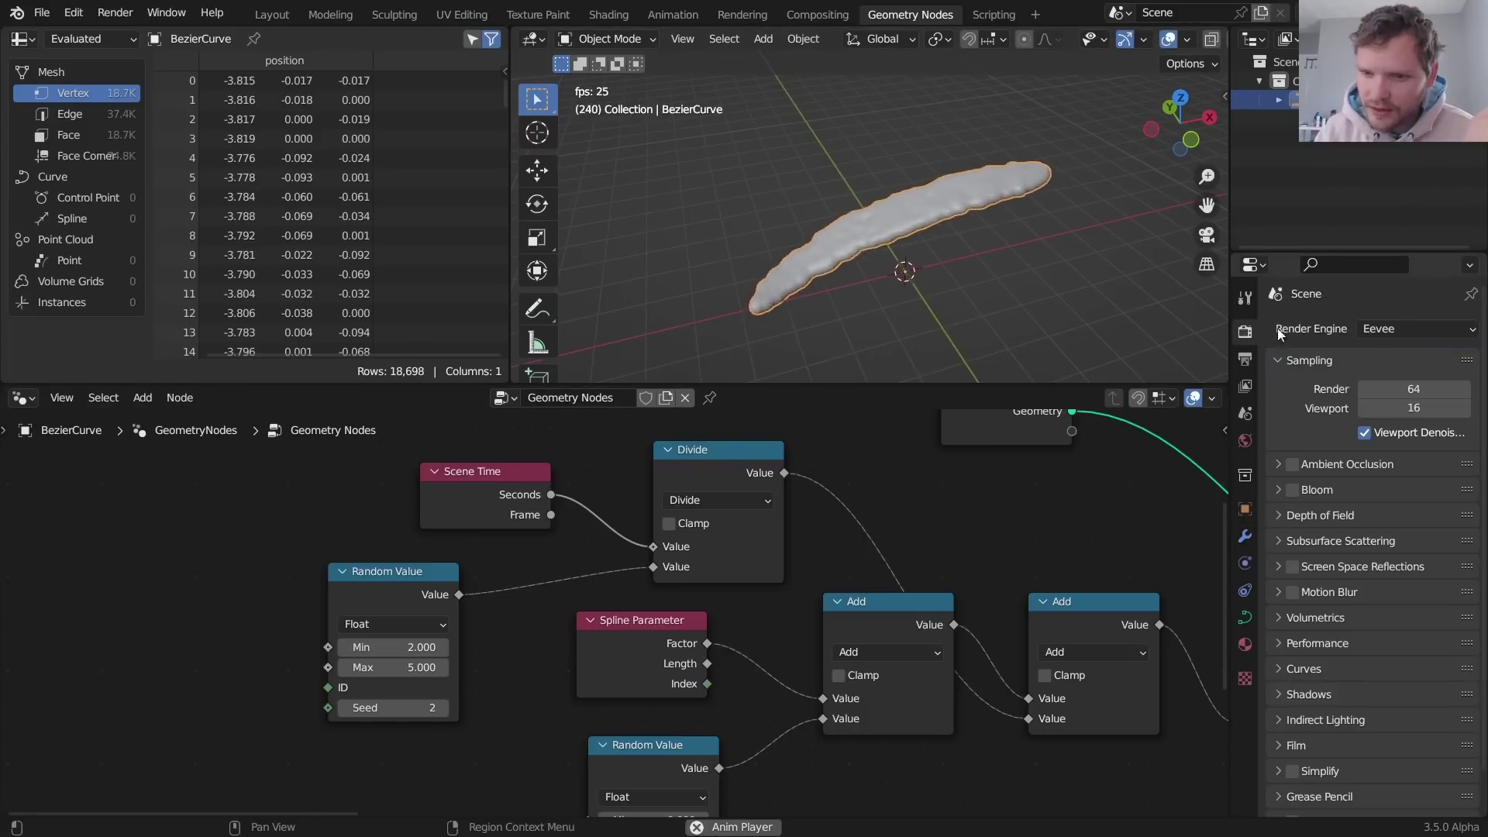
{"action": "left_click", "coordinate": [1383, 329]}
{"action": "left_click", "coordinate": [1382, 395]}
{"action": "left_click", "coordinate": [1388, 354]}
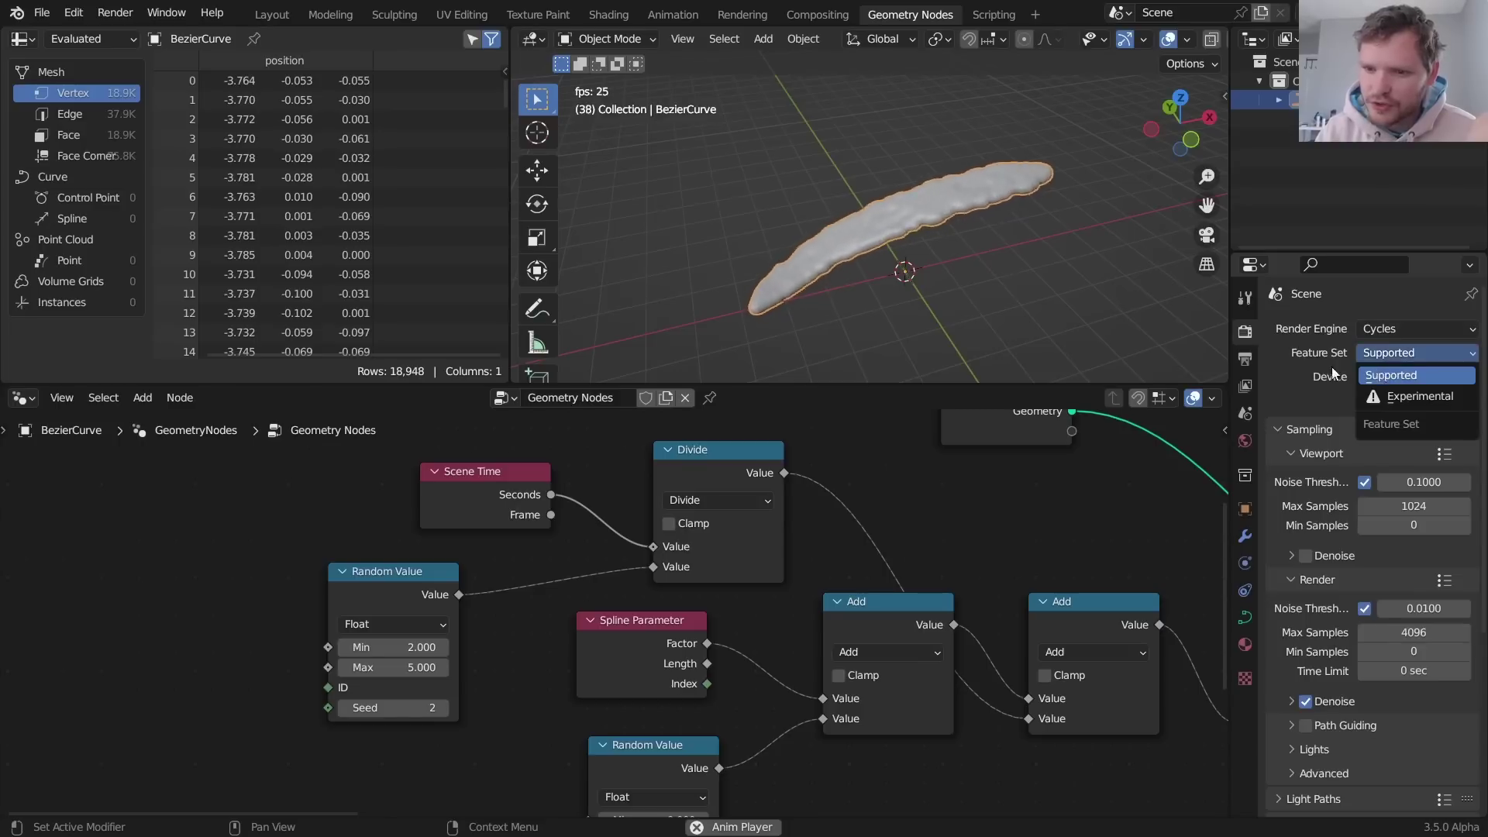
{"action": "left_click", "coordinate": [1386, 376]}
{"action": "left_click", "coordinate": [1374, 428]}
- Give the world's background color an Environment Texture using the peppermint plant 2k HDR image from the HDRIs folder
{"action": "left_click", "coordinate": [1246, 440]}
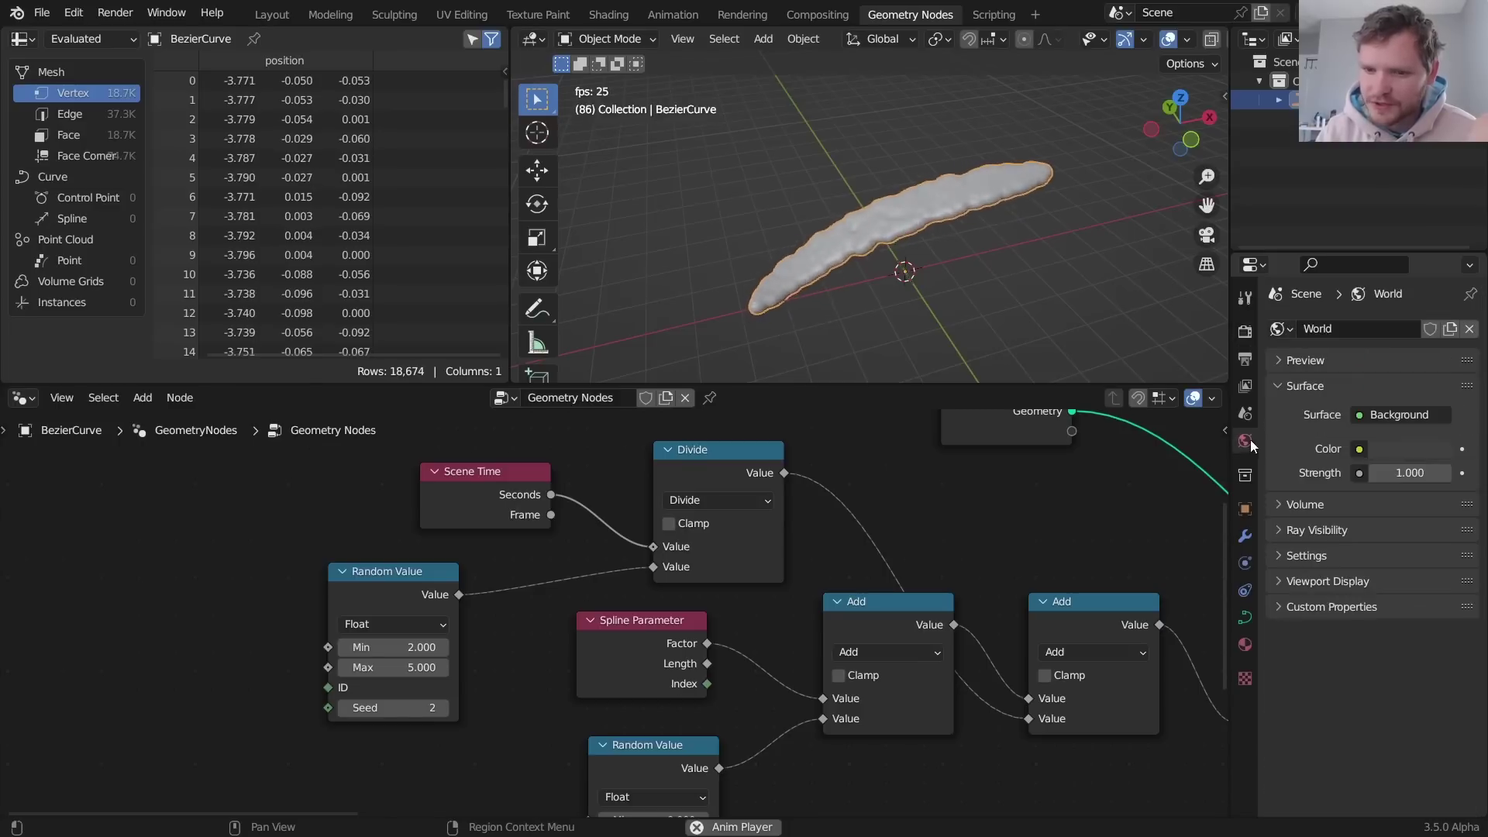
{"action": "left_click", "coordinate": [1360, 448]}
{"action": "left_click", "coordinate": [946, 535]}
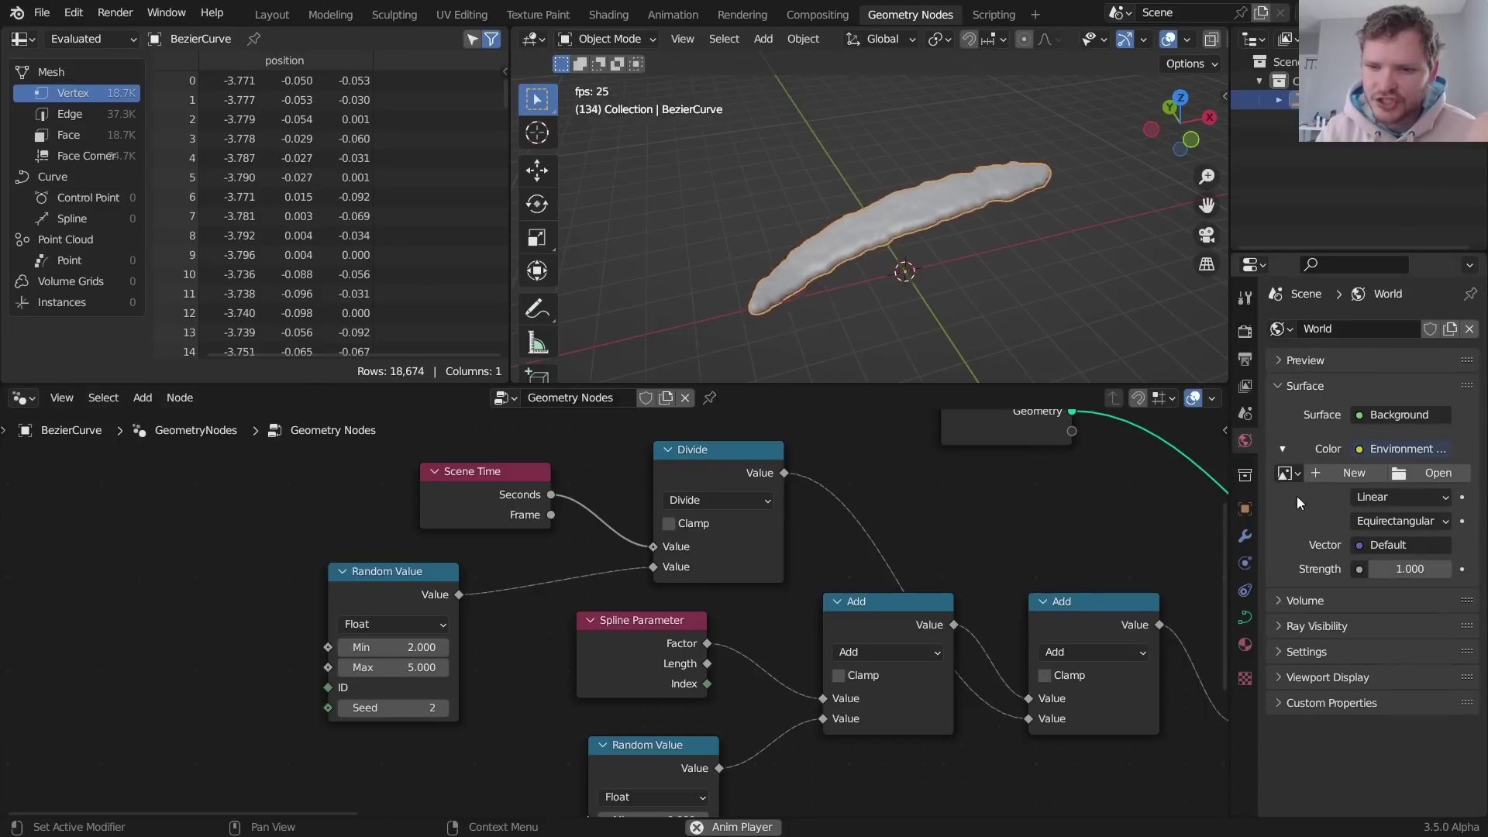
{"action": "left_click", "coordinate": [1425, 472]}
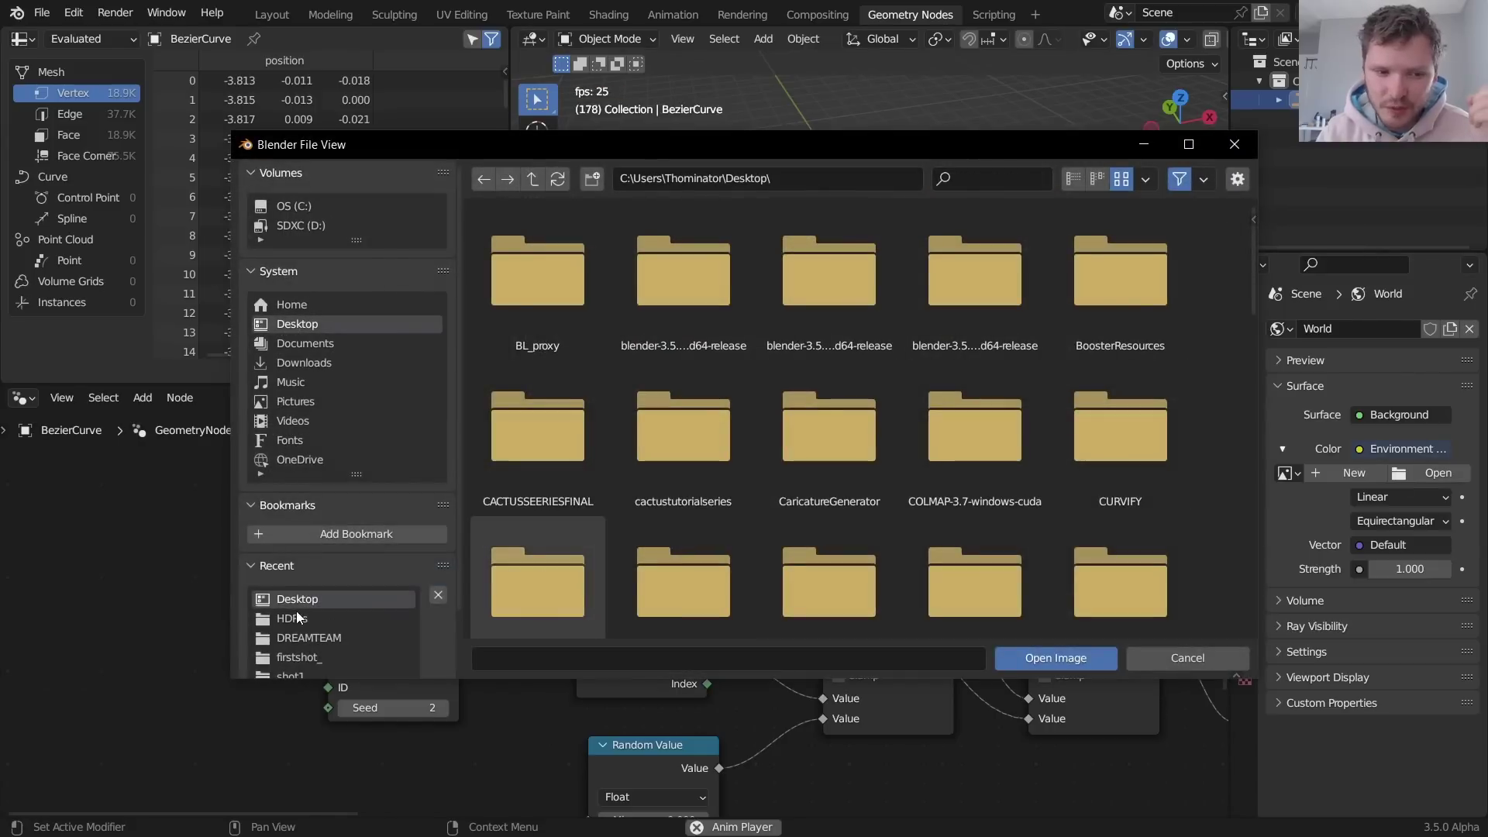
{"action": "left_click", "coordinate": [299, 618]}
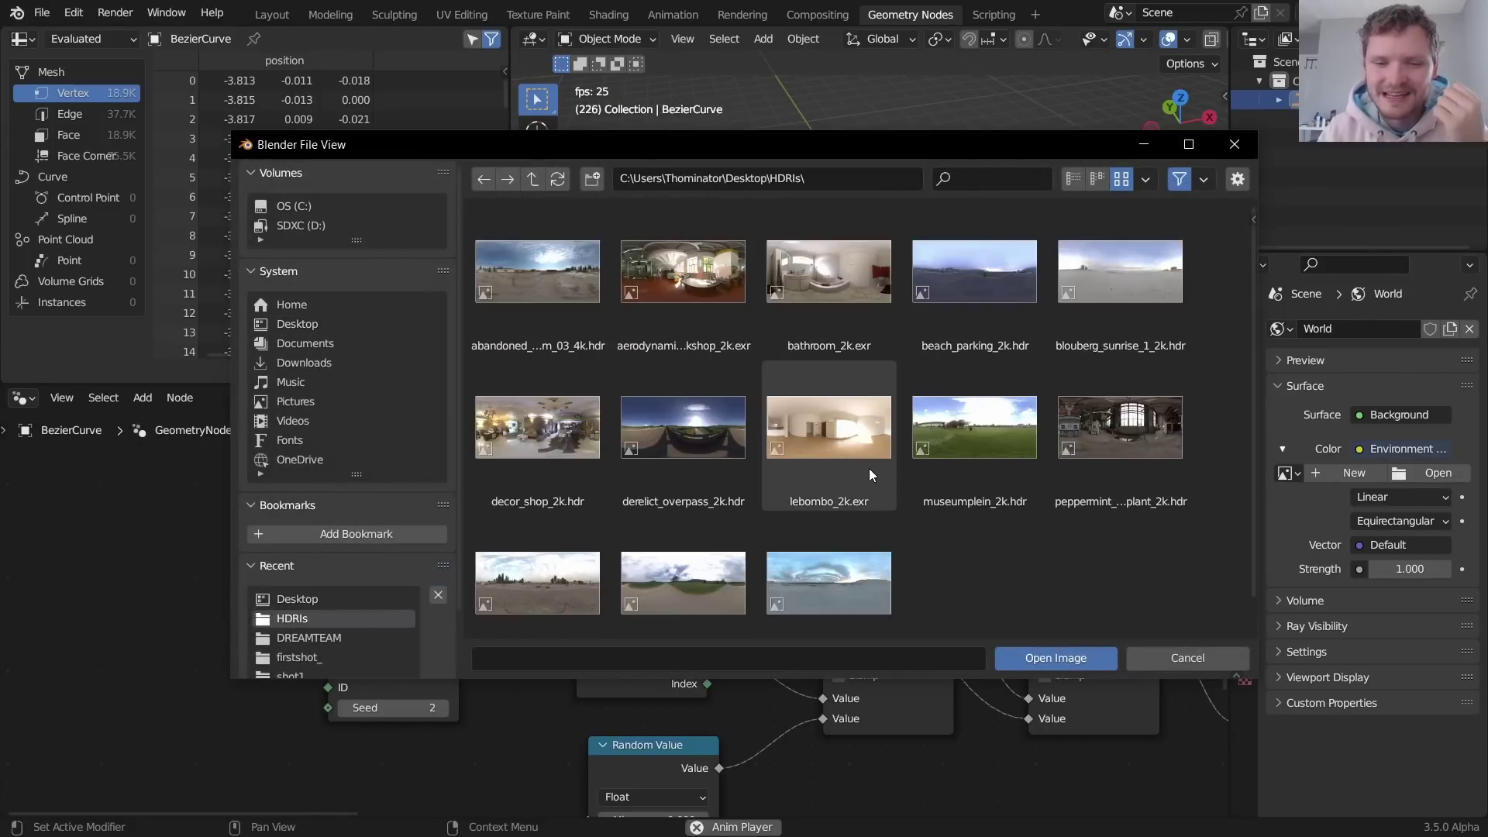
{"action": "double_click", "coordinate": [1156, 426]}
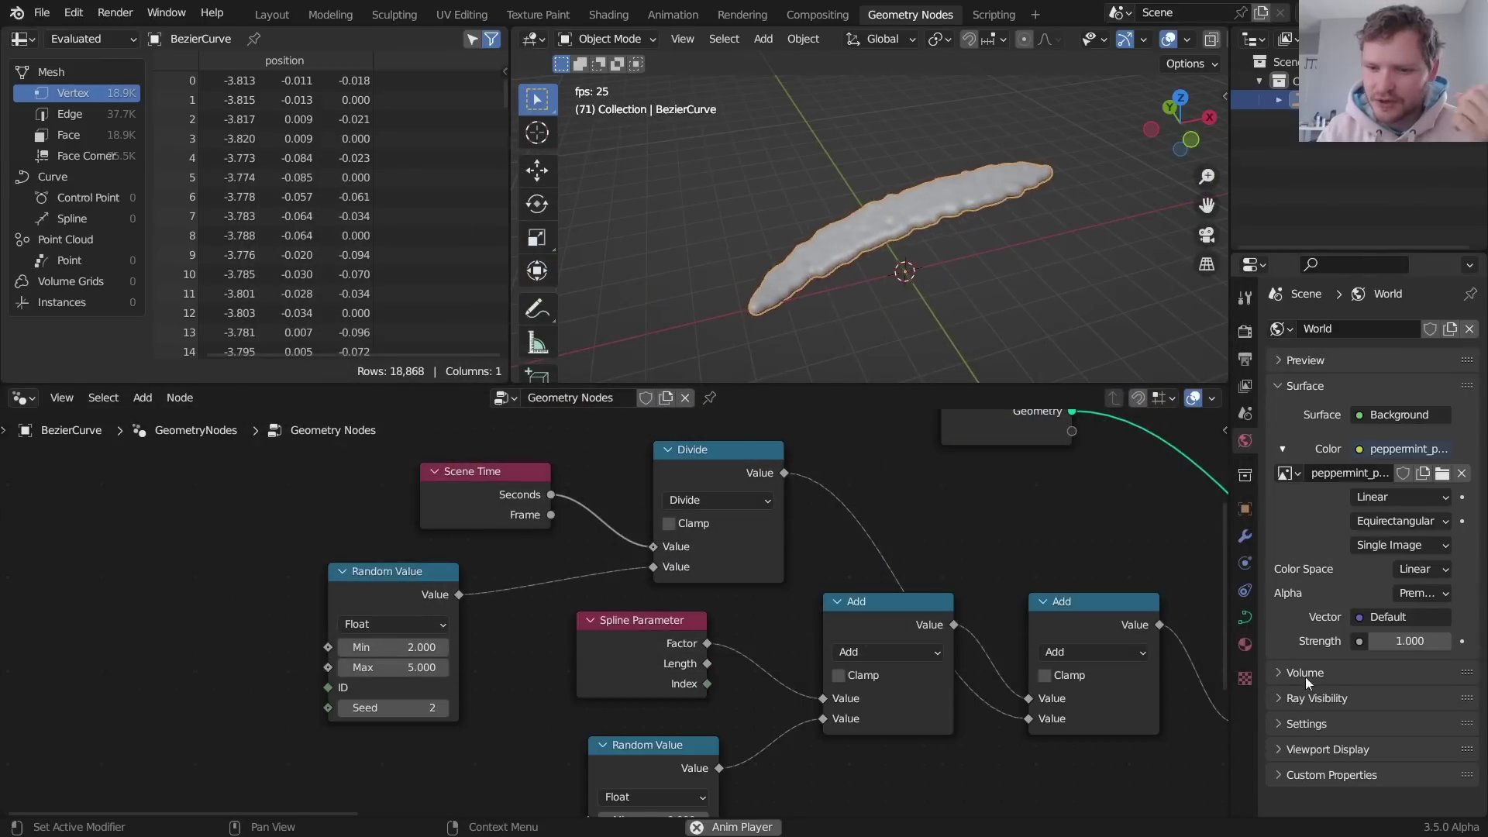
{"action": "scroll", "coordinate": [1193, 45], "scroll_direction": "down", "scroll_amount": 3}
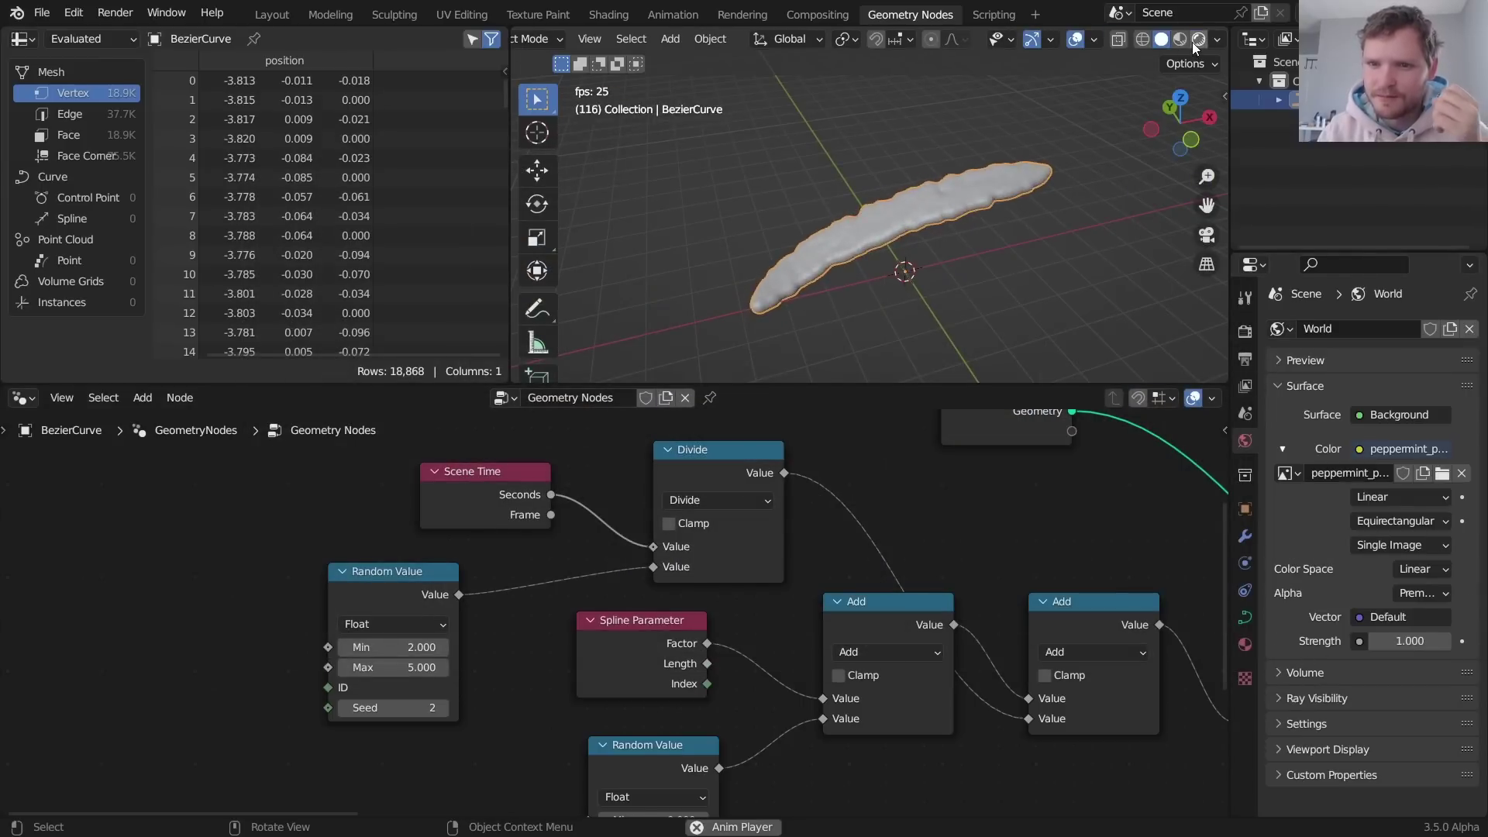
- Switch the 3D viewport to rendered shading and stop the animation playback
{"action": "left_click", "coordinate": [1200, 39]}
{"action": "key", "text": "space"}
{"action": "middle_click_drag", "start_coordinate": [1039, 211], "coordinate": [1100, 152]}
- Enable Transparent and Transparent Glass in the render's Film settings
{"action": "left_click", "coordinate": [1244, 338]}
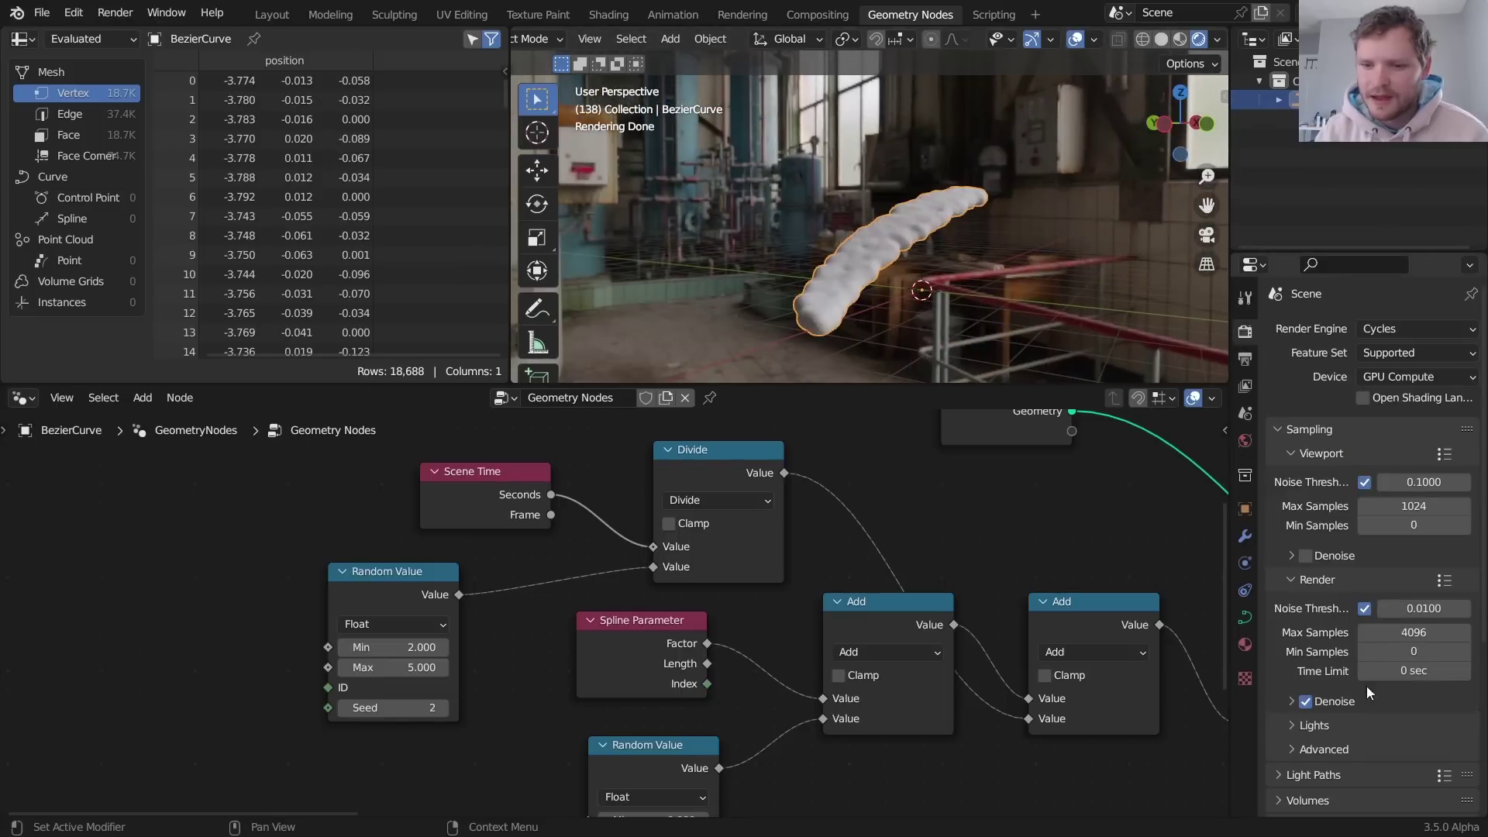
{"action": "scroll", "coordinate": [1341, 686], "scroll_direction": "down", "scroll_amount": 6}
{"action": "left_click", "coordinate": [1308, 690]}
{"action": "scroll", "coordinate": [1314, 693], "scroll_direction": "down", "scroll_amount": 3}
{"action": "left_click", "coordinate": [1306, 731]}
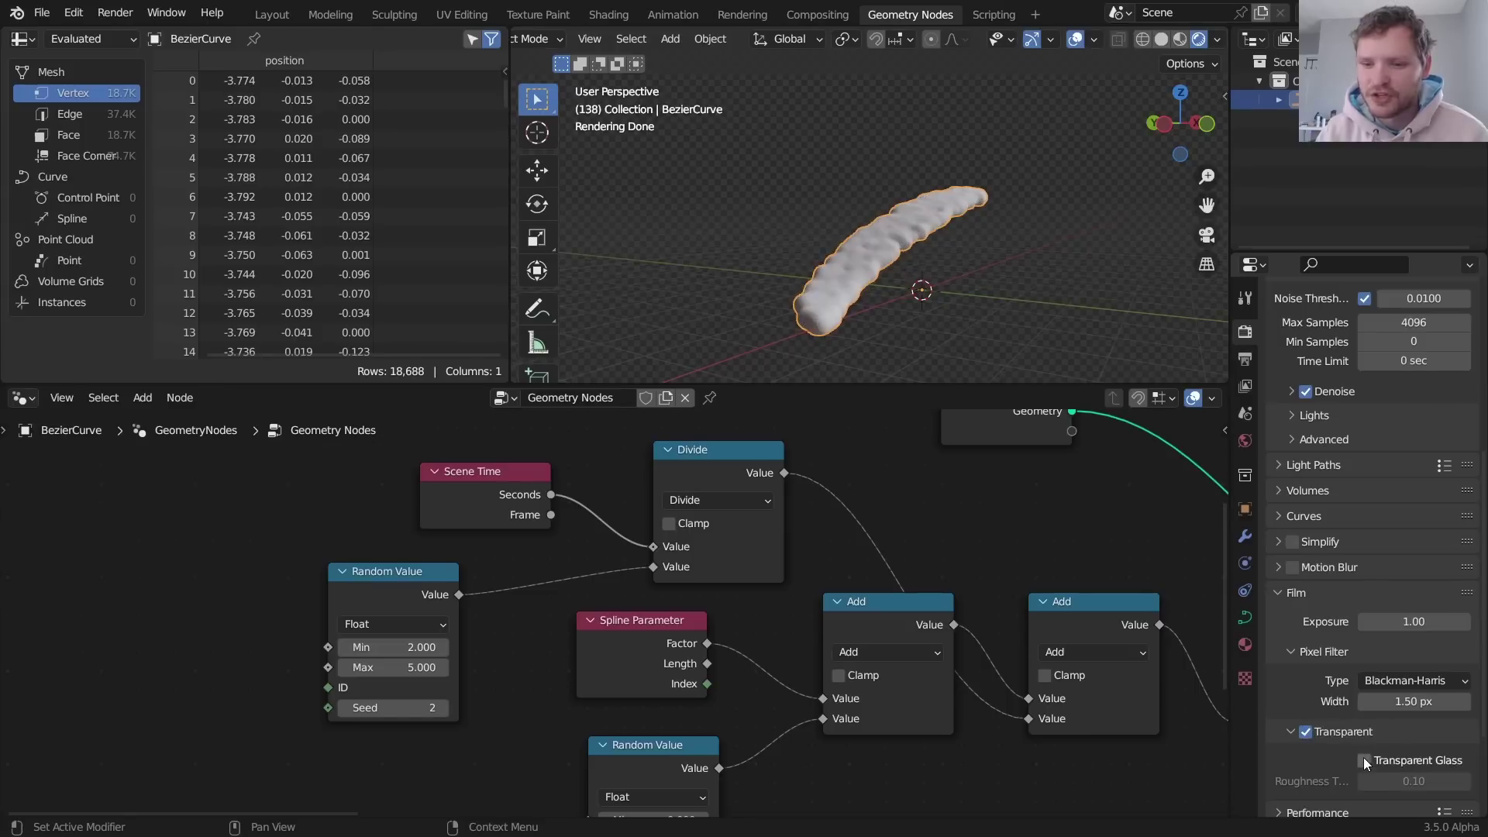
{"action": "left_click", "coordinate": [1364, 760]}
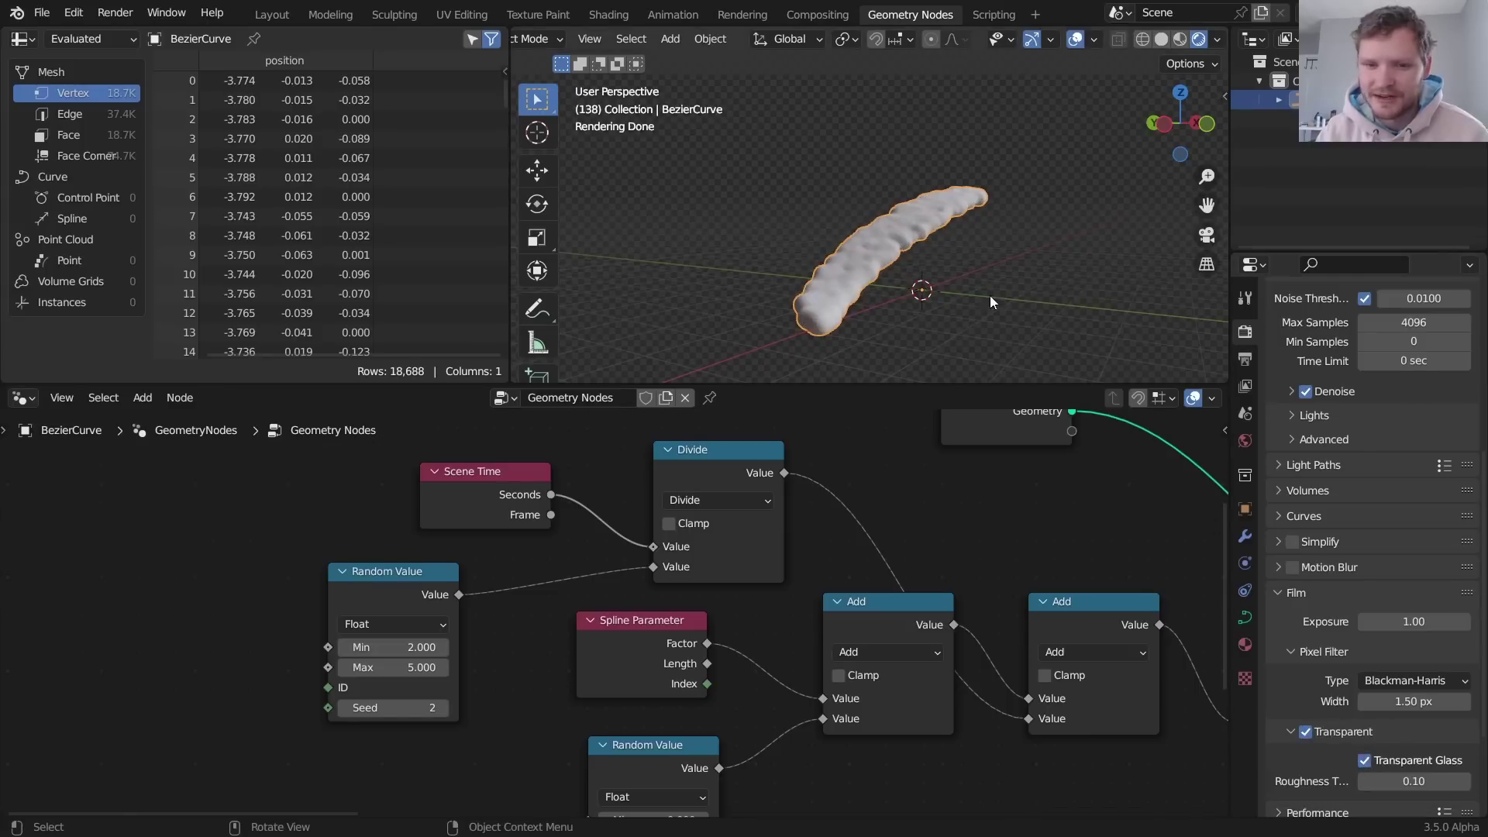
- Insert a Set Material node between the last Set Position node and Group Output, and assign Material to it
{"action": "middle_click_drag", "start_coordinate": [872, 298], "coordinate": [868, 200]}
{"action": "scroll", "coordinate": [853, 236], "scroll_direction": "up", "scroll_amount": 3}
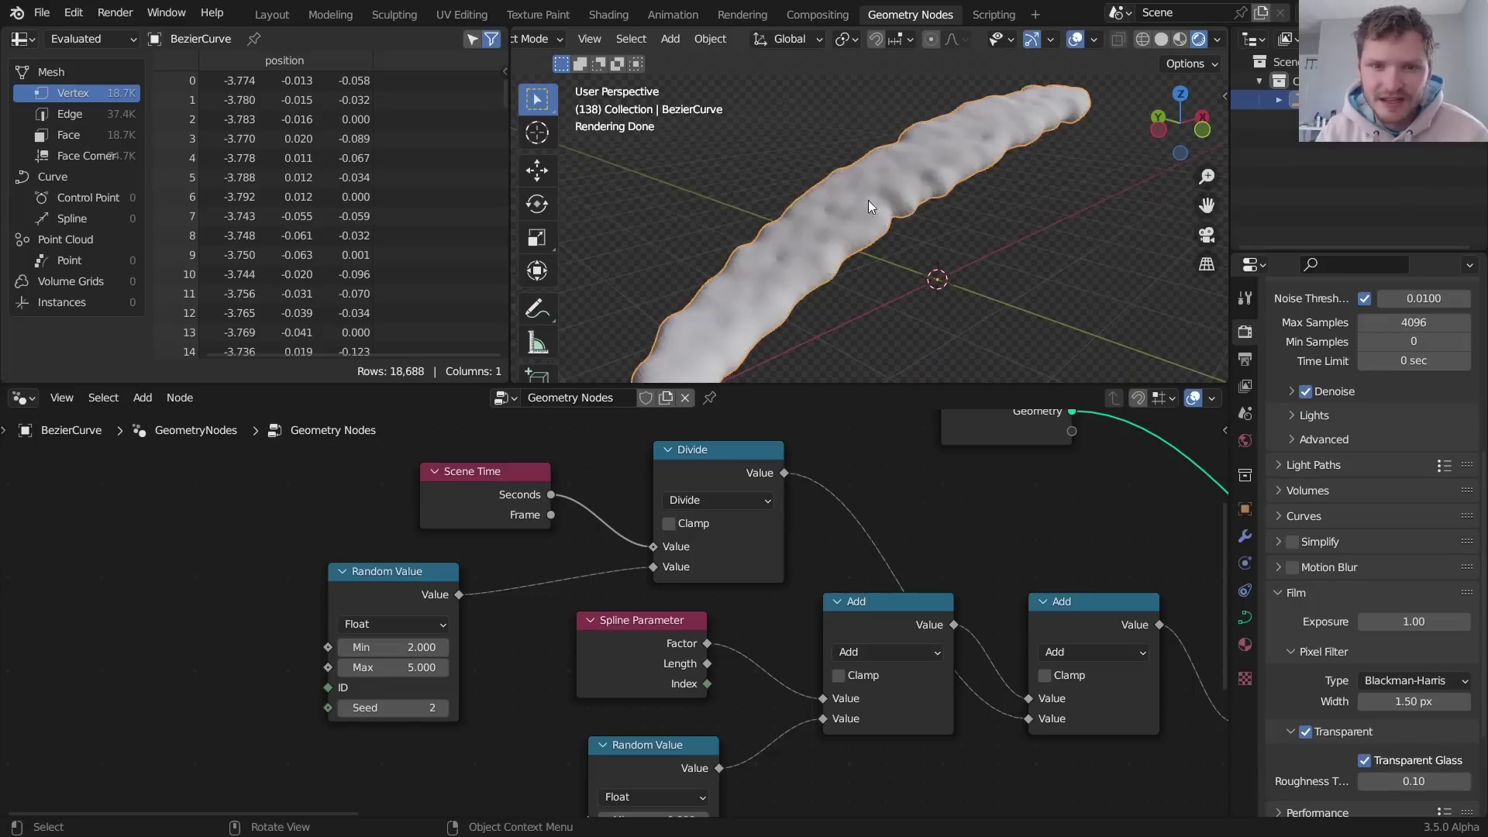
{"action": "scroll", "coordinate": [900, 567], "scroll_direction": "down", "scroll_amount": 6}
{"action": "middle_click_drag", "start_coordinate": [1017, 560], "coordinate": [395, 589]}
{"action": "middle_click_drag", "start_coordinate": [1086, 559], "coordinate": [566, 568]}
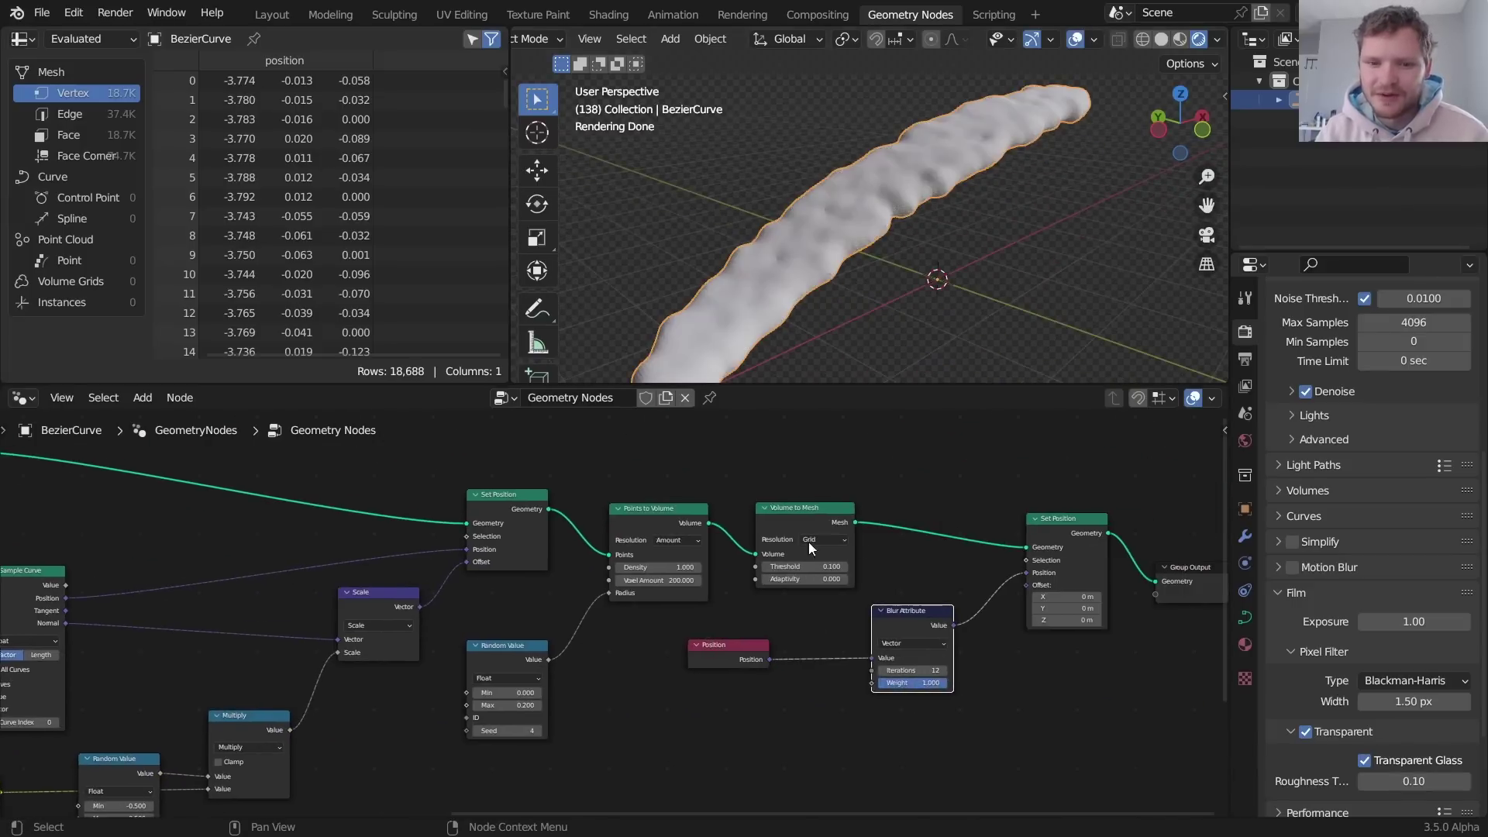
{"action": "middle_click_drag", "start_coordinate": [1186, 538], "coordinate": [664, 551]}
{"action": "key", "text": "shift+a"}
{"action": "left_click", "coordinate": [608, 499]}
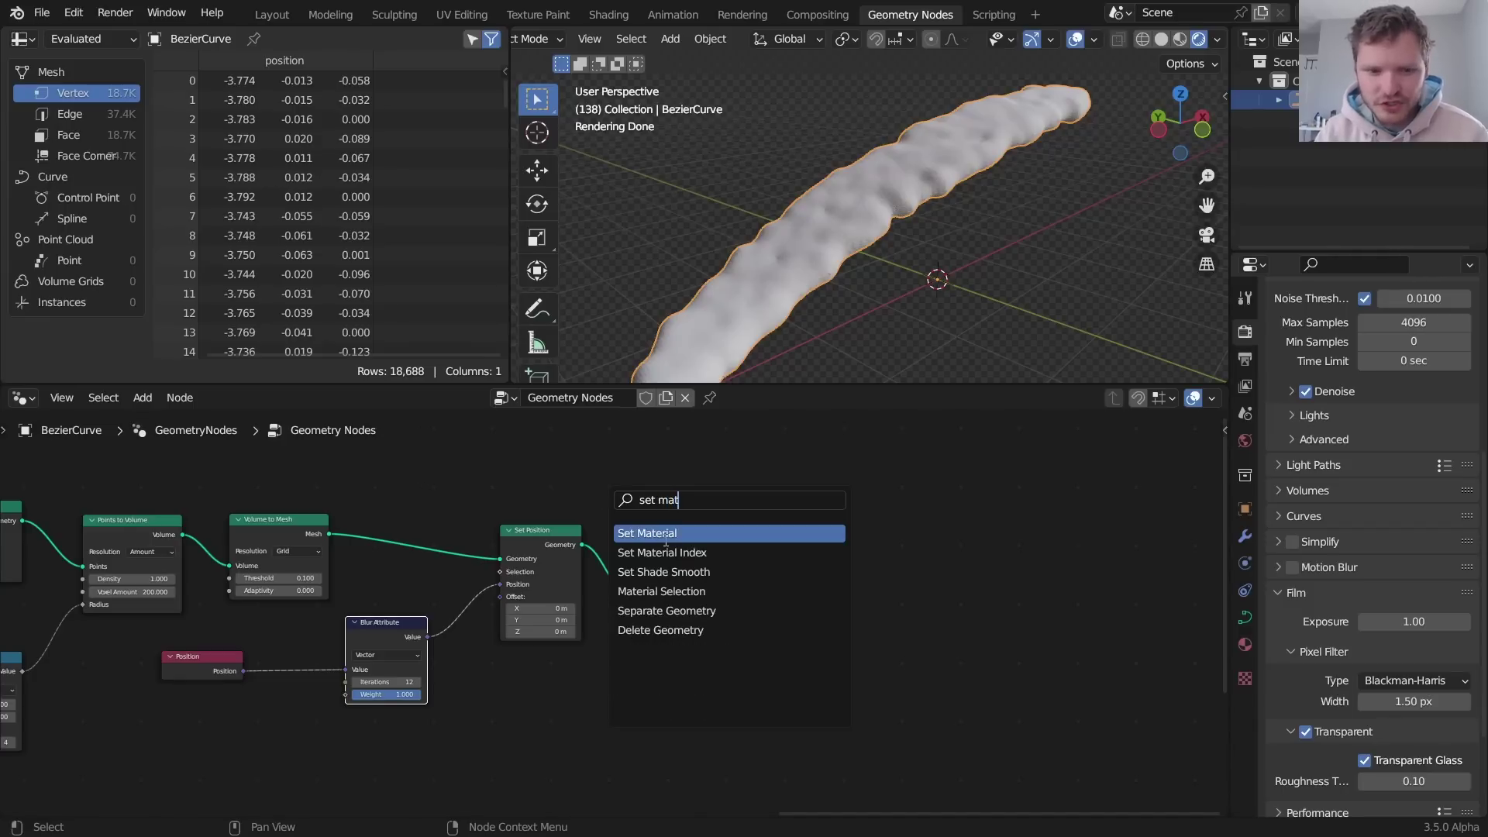
{"action": "left_click", "coordinate": [667, 535]}
{"action": "left_click", "coordinate": [642, 587]}
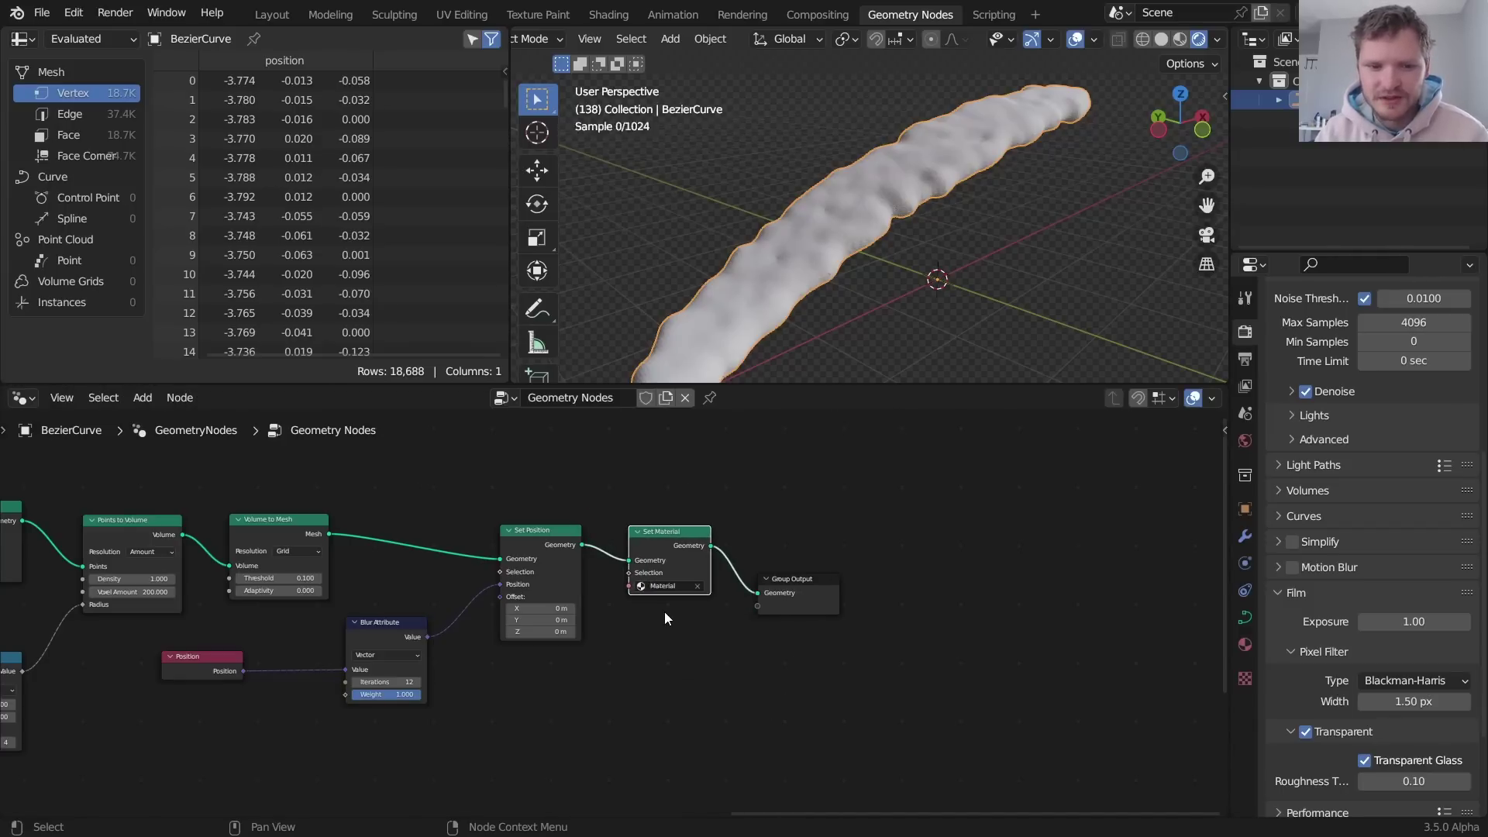
- In the Shading workspace, assign the existing Material to the BezierCurve and switch the 3D viewport to rendered shading
{"action": "left_click", "coordinate": [609, 14]}
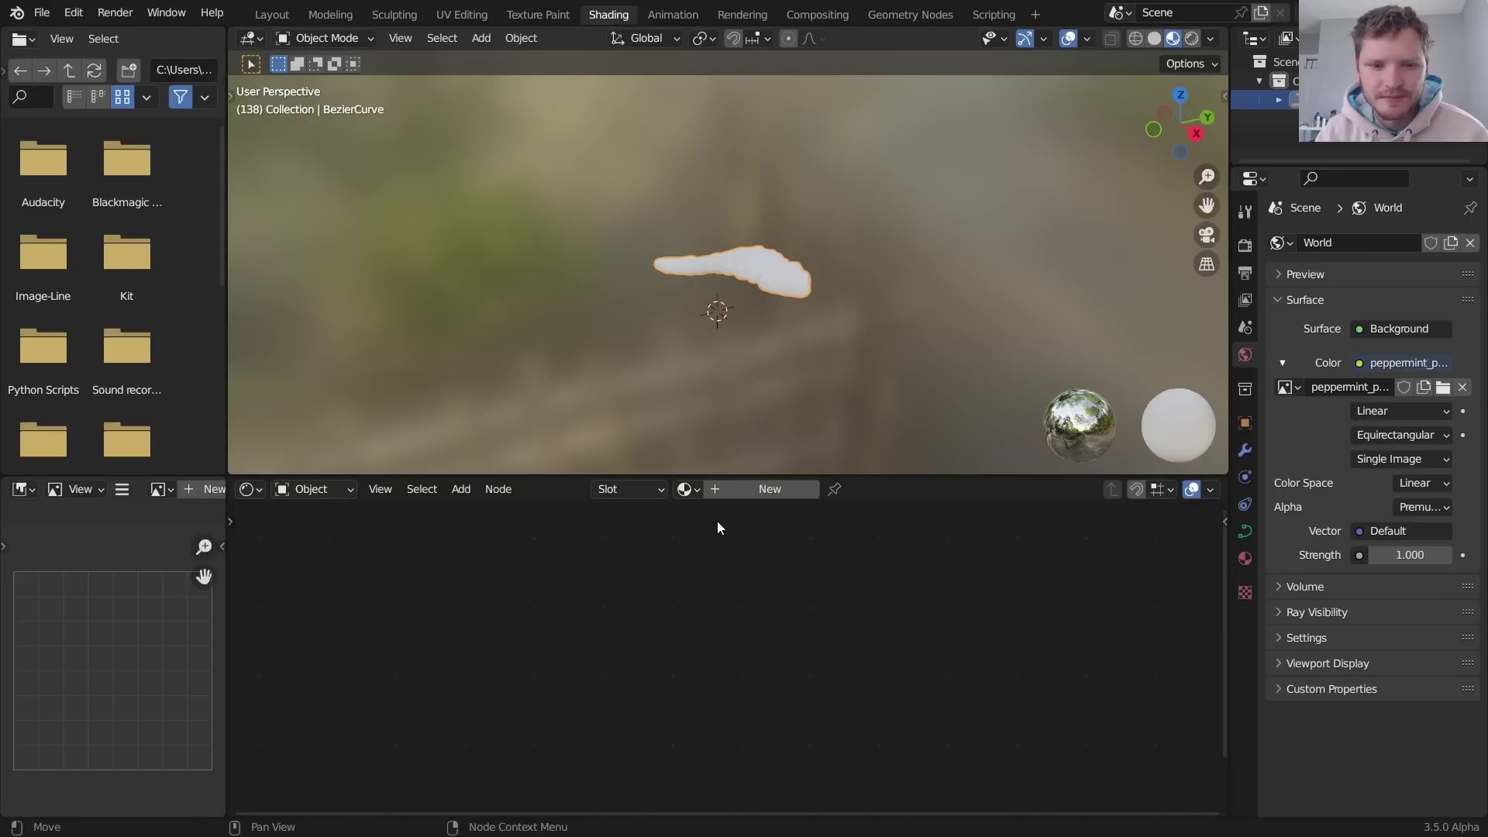
{"action": "left_click", "coordinate": [685, 489]}
{"action": "left_click", "coordinate": [714, 518]}
{"action": "left_click", "coordinate": [1190, 39]}
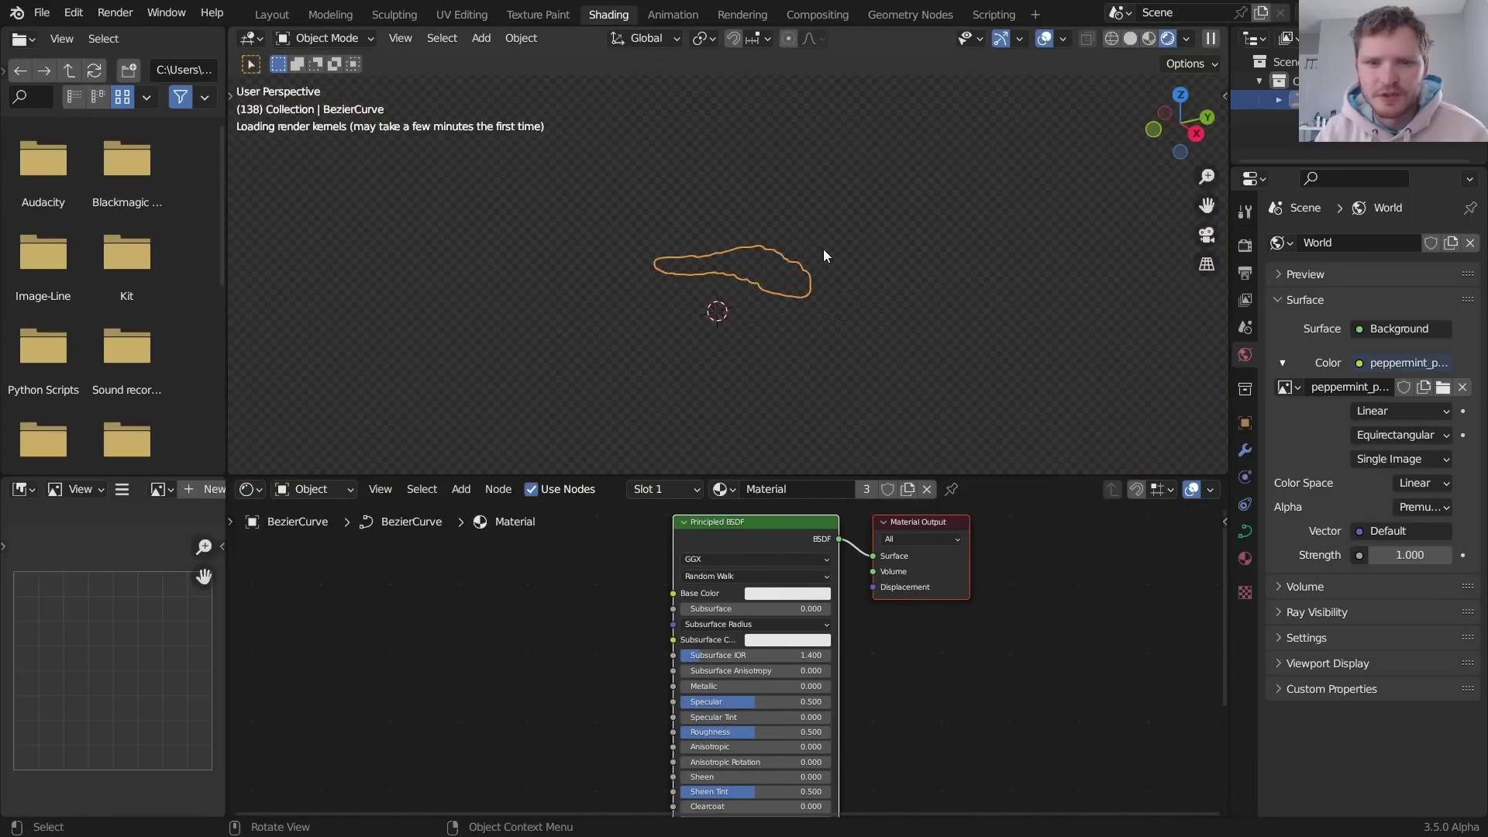
- Set the Principled BSDF's Transmission to 1.000 and play the animation briefly to preview the water
{"action": "middle_click_drag", "start_coordinate": [824, 252], "coordinate": [933, 286]}
{"action": "middle_click_drag", "start_coordinate": [682, 283], "coordinate": [824, 303]}
{"action": "middle_click_drag", "start_coordinate": [718, 624], "coordinate": [768, 506]}
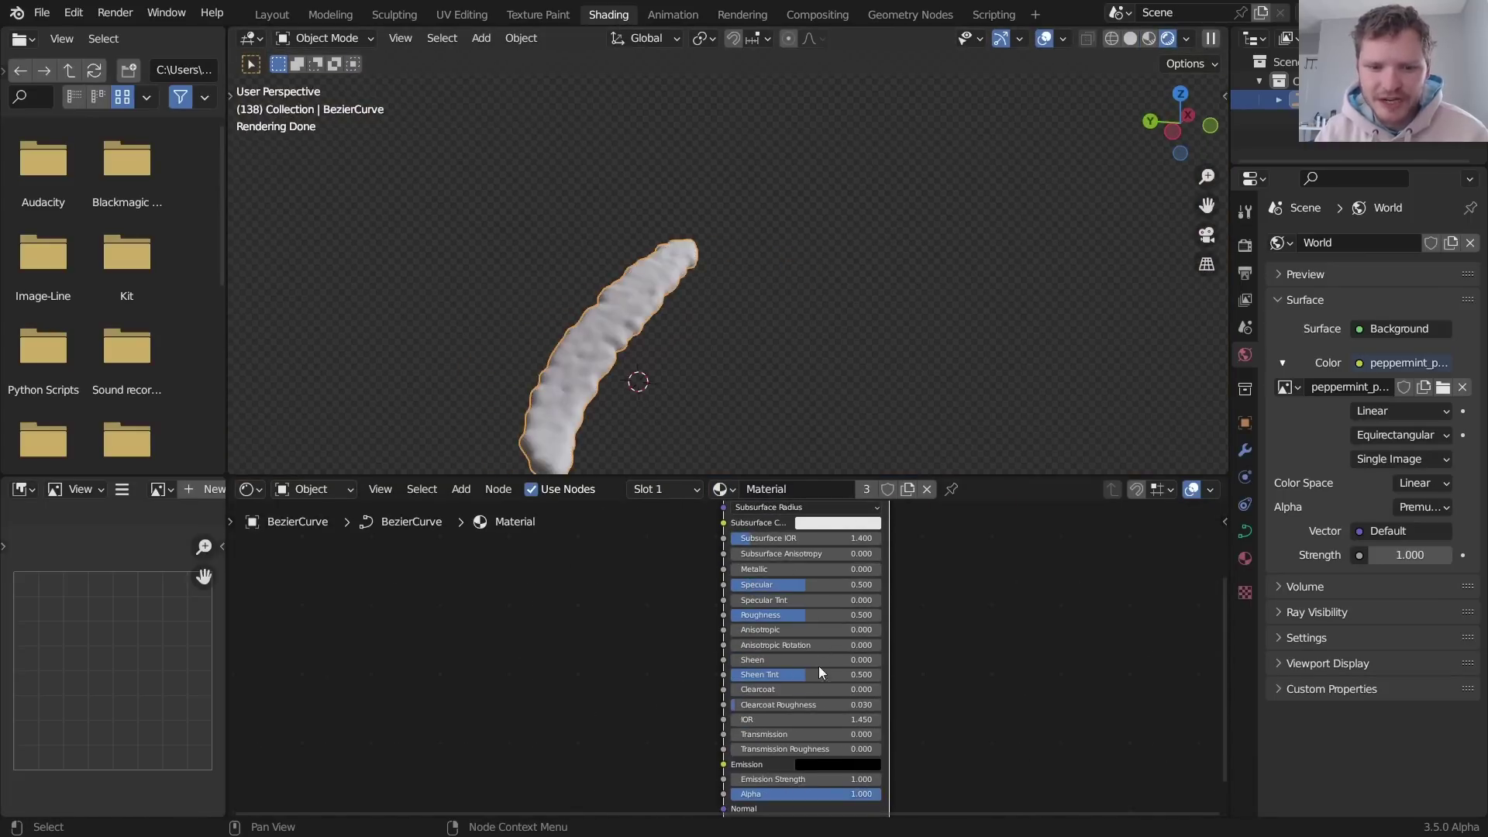
{"action": "left_click_drag", "start_coordinate": [764, 737], "coordinate": [882, 736]}
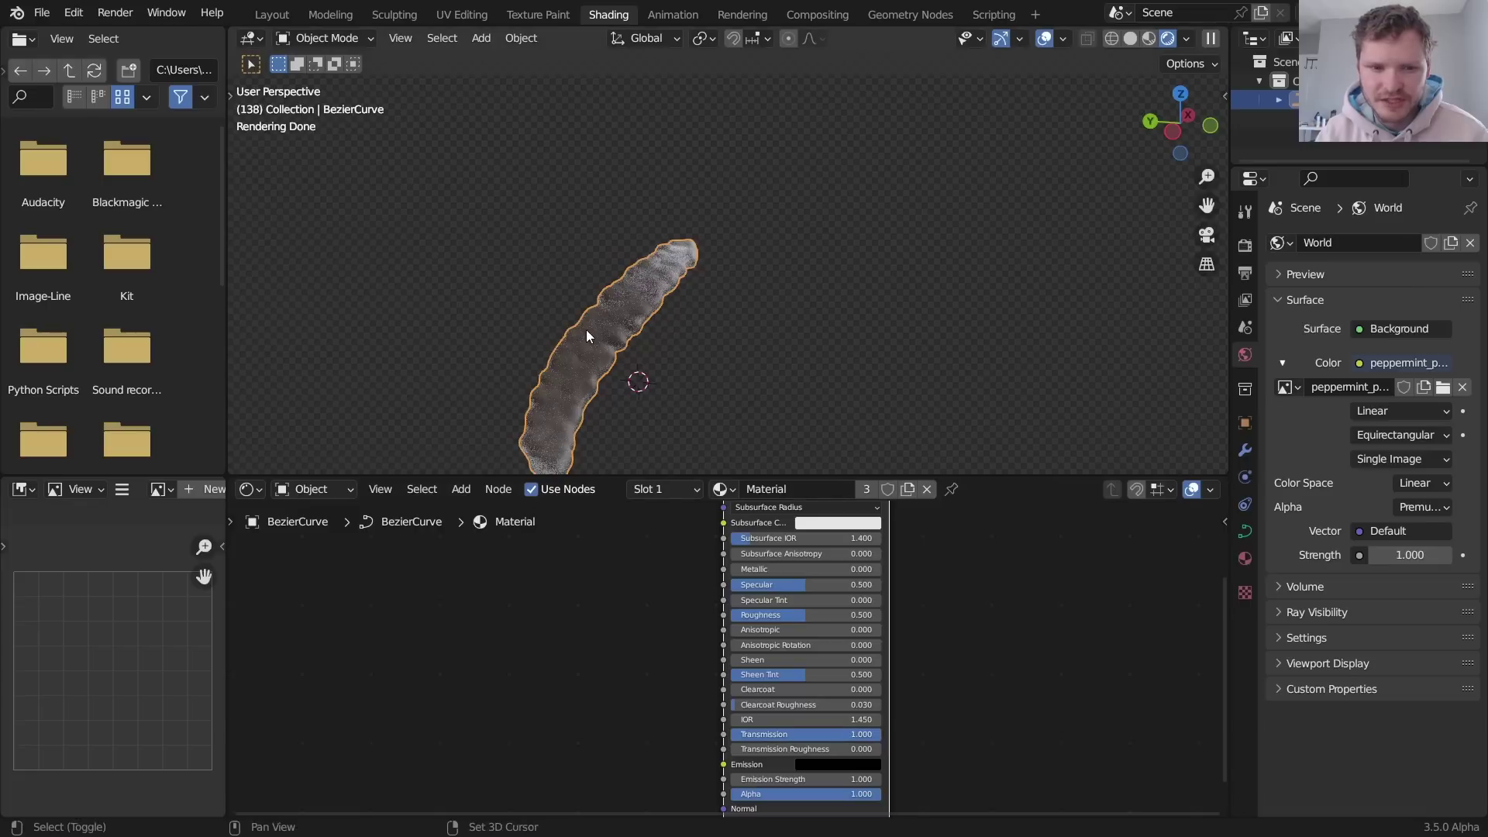
{"action": "key", "text": "space"}
{"action": "middle_click_drag", "start_coordinate": [586, 334], "coordinate": [596, 269], "text": "shift"}
{"action": "key", "text": "space"}
{"action": "scroll", "coordinate": [663, 264], "scroll_direction": "up", "scroll_amount": 3}
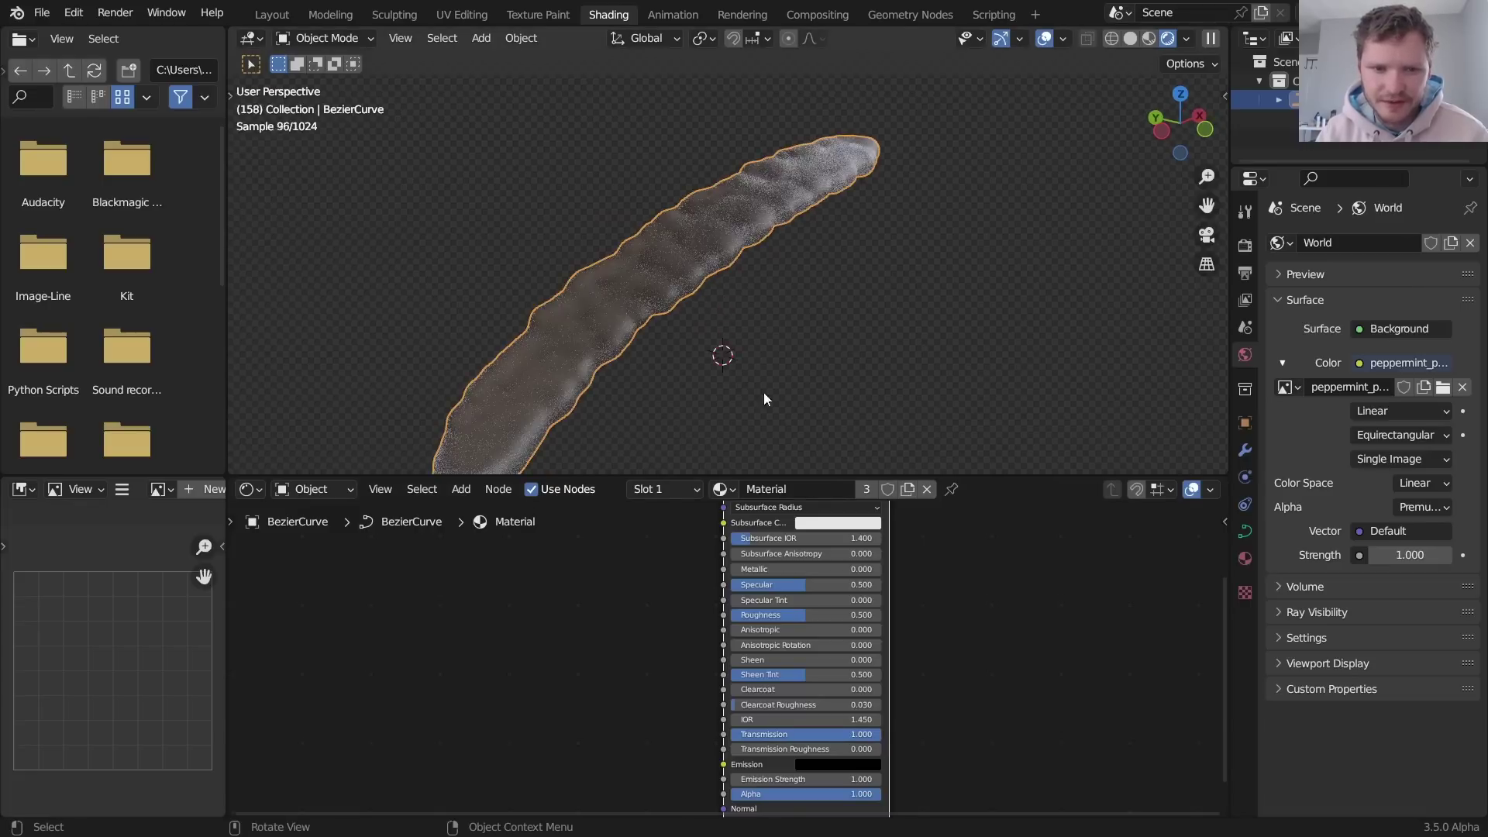
- Set the Principled BSDF's Roughness to 0.000 and preview the animated flow from several angles
{"action": "left_click_drag", "start_coordinate": [825, 621], "coordinate": [729, 615]}
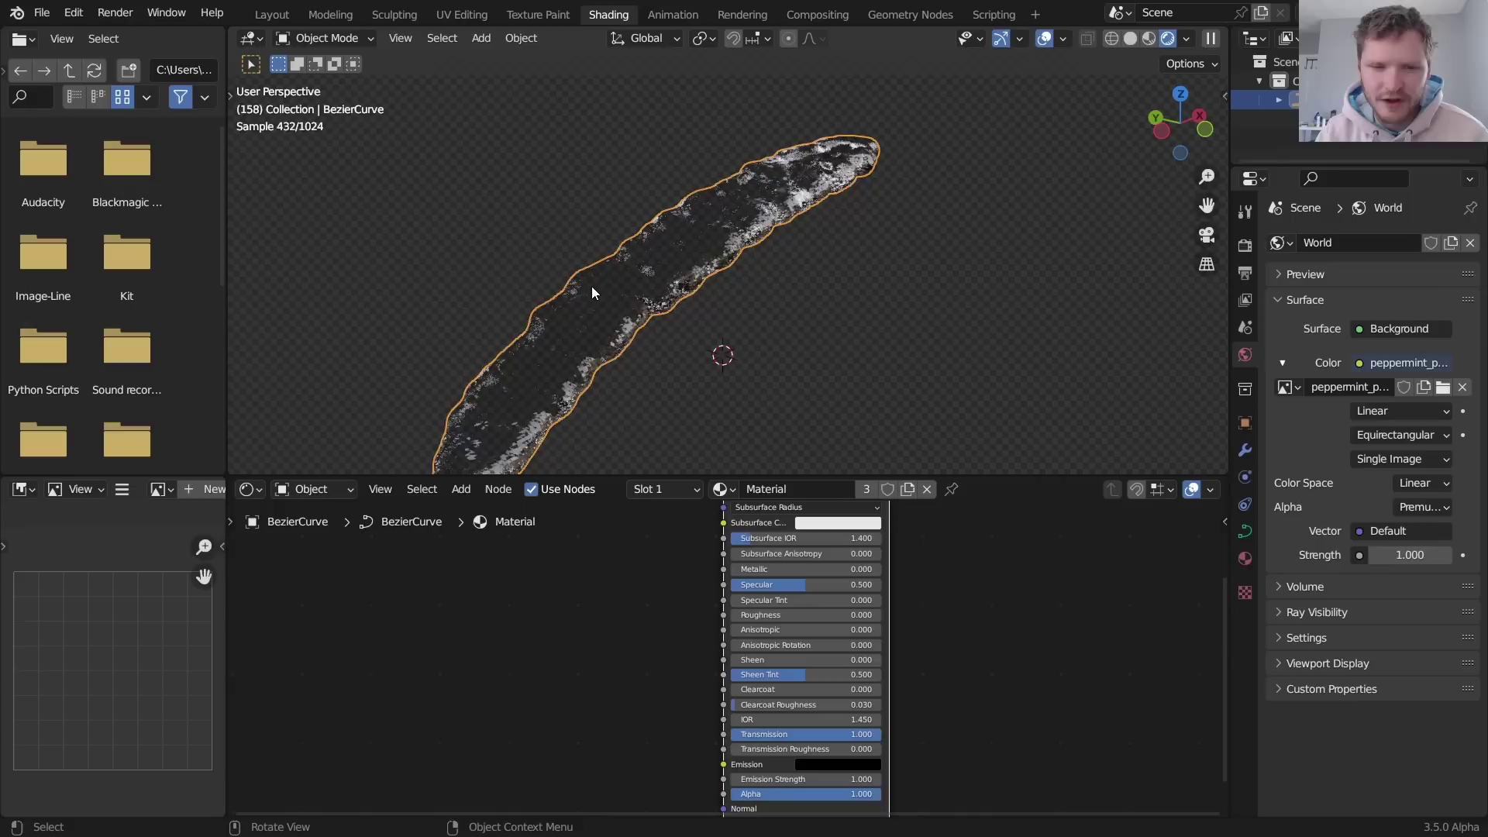
{"action": "middle_click_drag", "start_coordinate": [592, 293], "coordinate": [770, 334]}
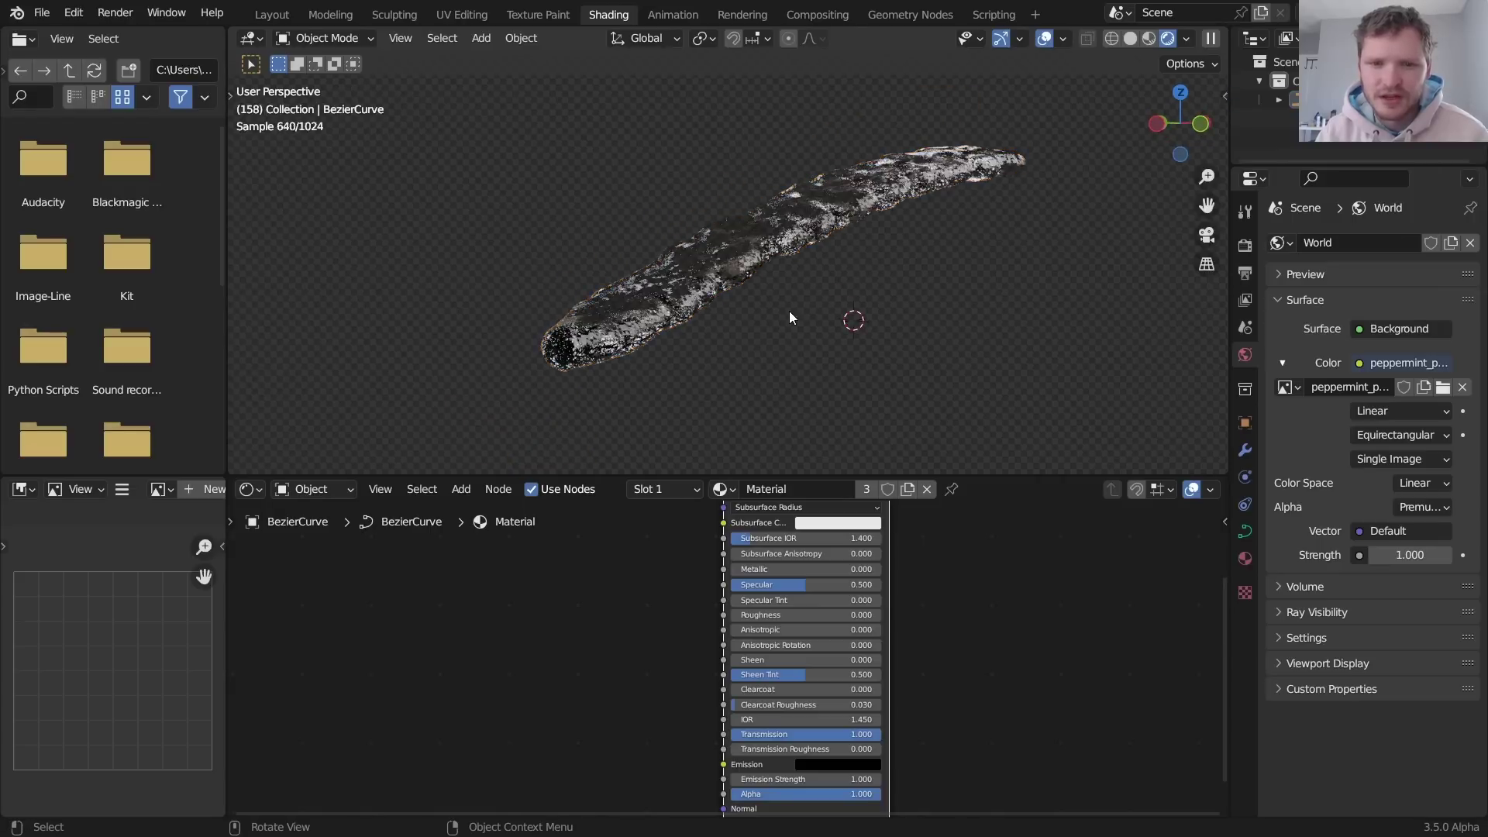
{"action": "key", "text": "space"}
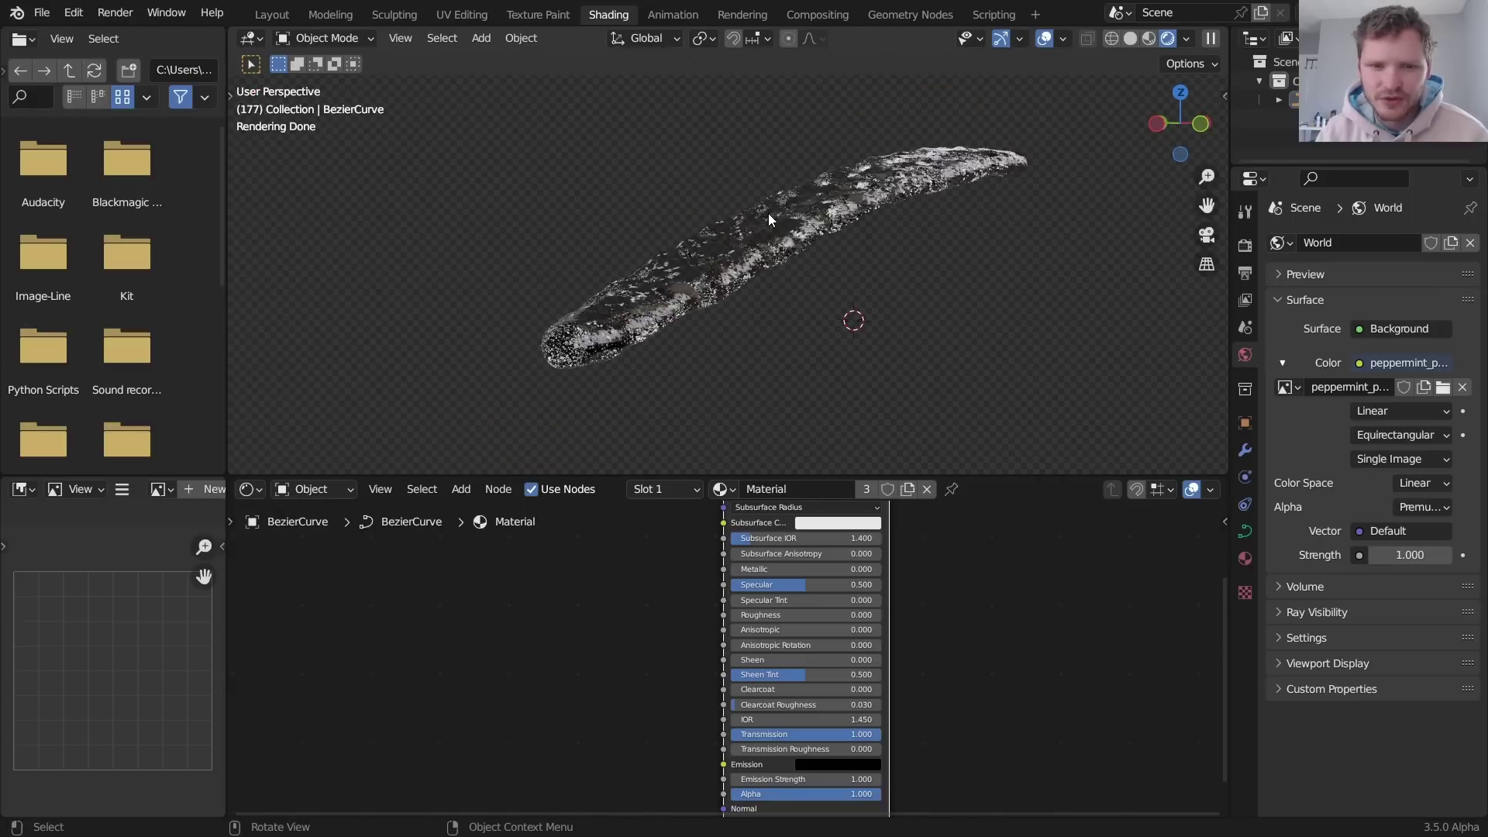
{"action": "middle_click_drag", "start_coordinate": [769, 217], "coordinate": [818, 284]}
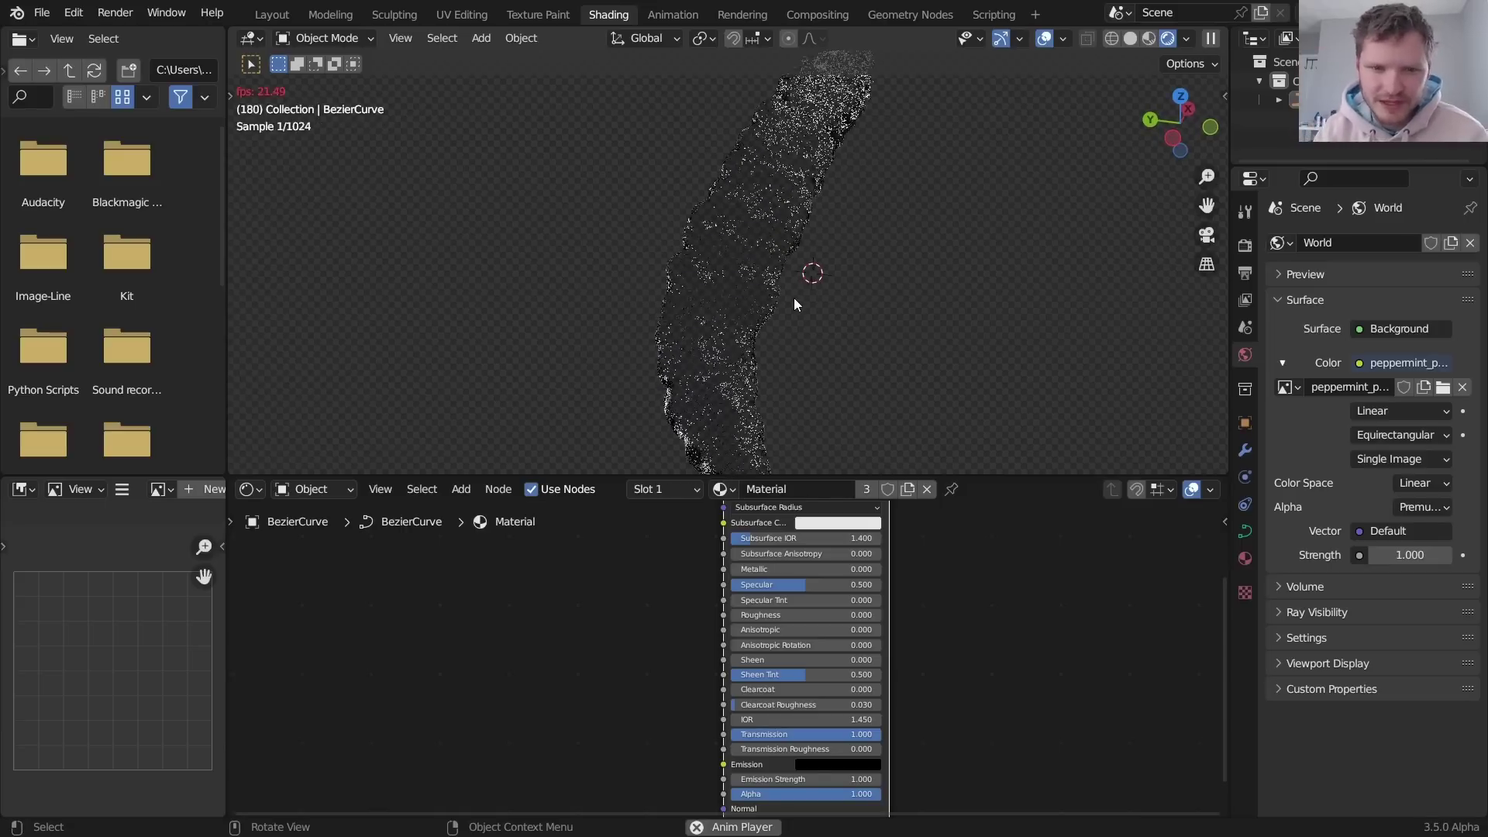
{"action": "middle_click_drag", "start_coordinate": [794, 298], "coordinate": [671, 216]}
- Set the Principled BSDF's Base Color to a pale blue with hue 0.541 and saturation 0.329
{"action": "middle_click_drag", "start_coordinate": [936, 509], "coordinate": [931, 671]}
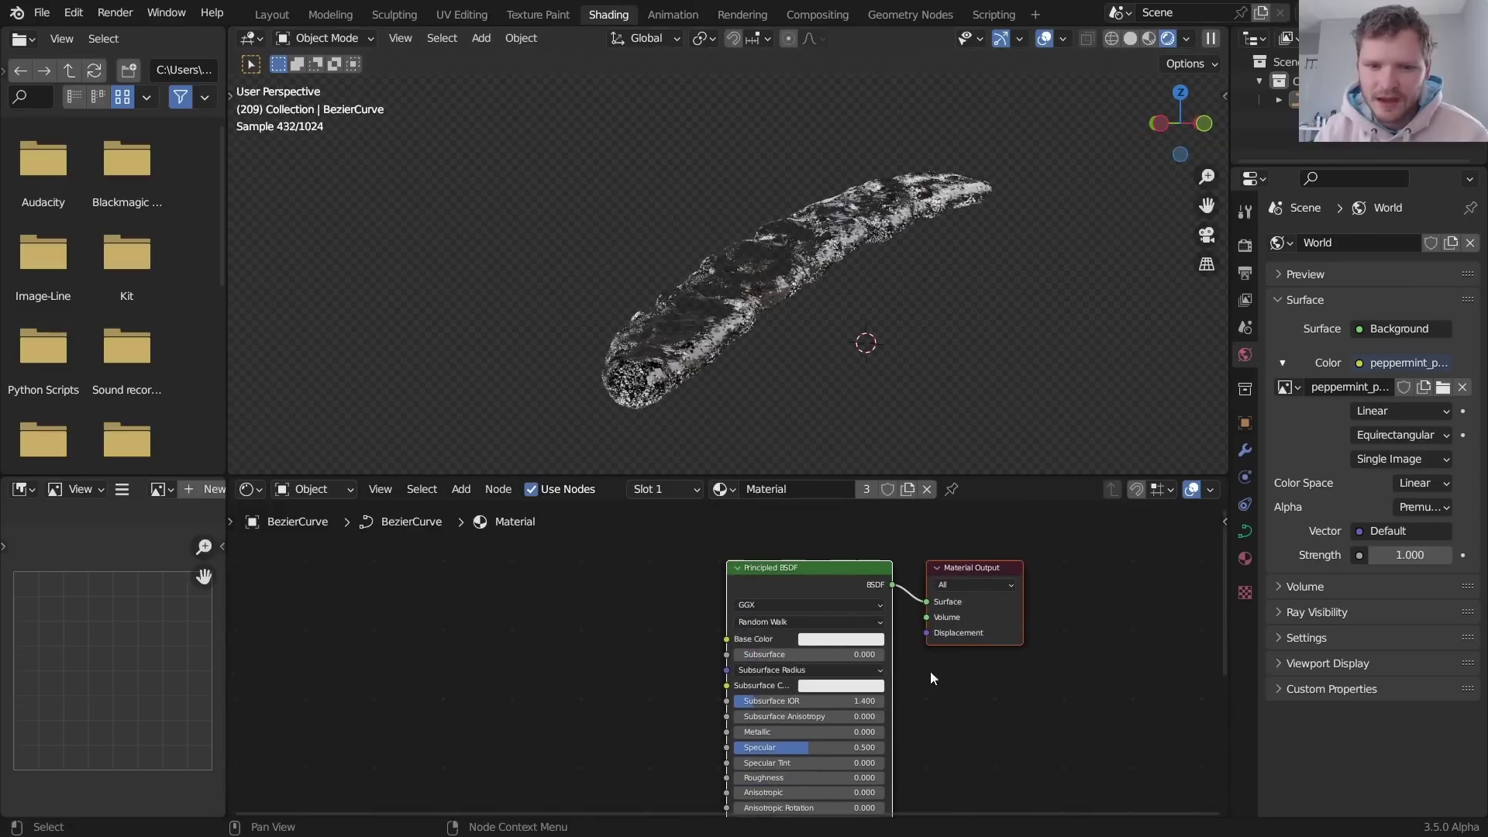
{"action": "left_click", "coordinate": [835, 641]}
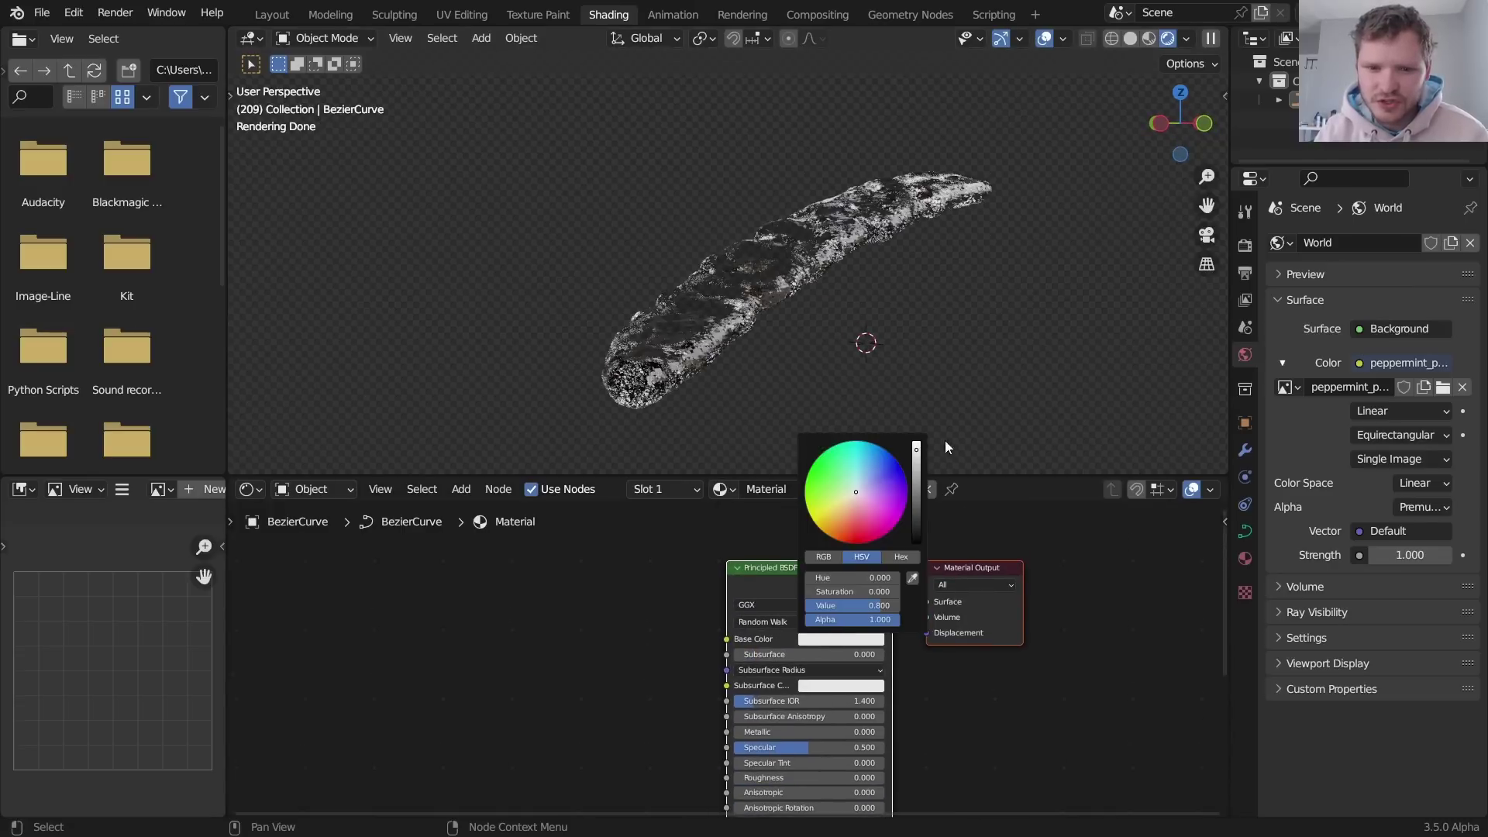
{"action": "left_click", "coordinate": [857, 485]}
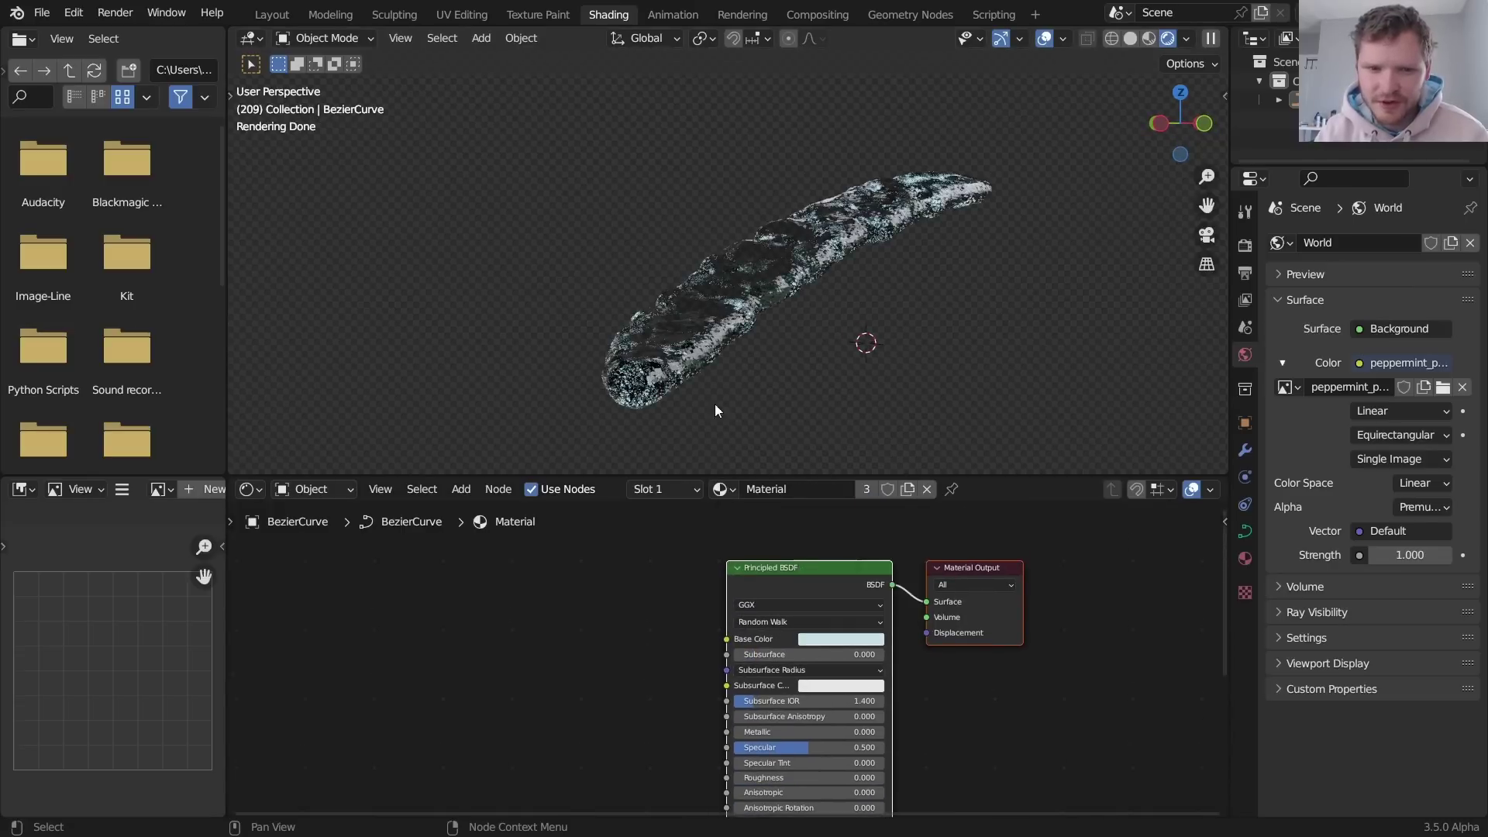
{"action": "middle_click_drag", "start_coordinate": [715, 403], "coordinate": [728, 171]}
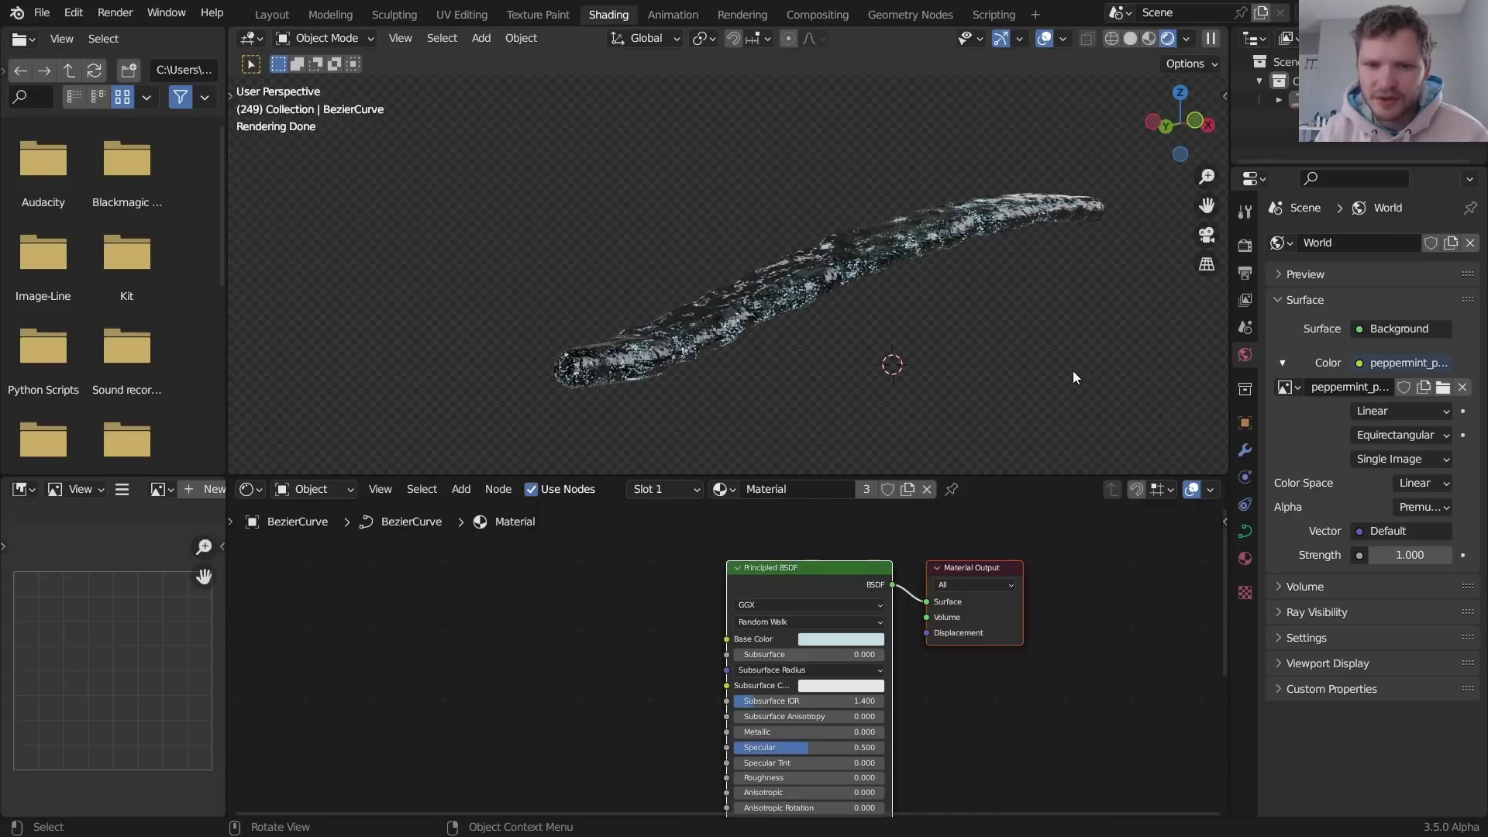
- Turn off Transparent Glass in the render's Film settings and play the animation to compare the look
{"action": "left_click", "coordinate": [1244, 248]}
{"action": "middle_click_drag", "start_coordinate": [891, 359], "coordinate": [765, 342]}
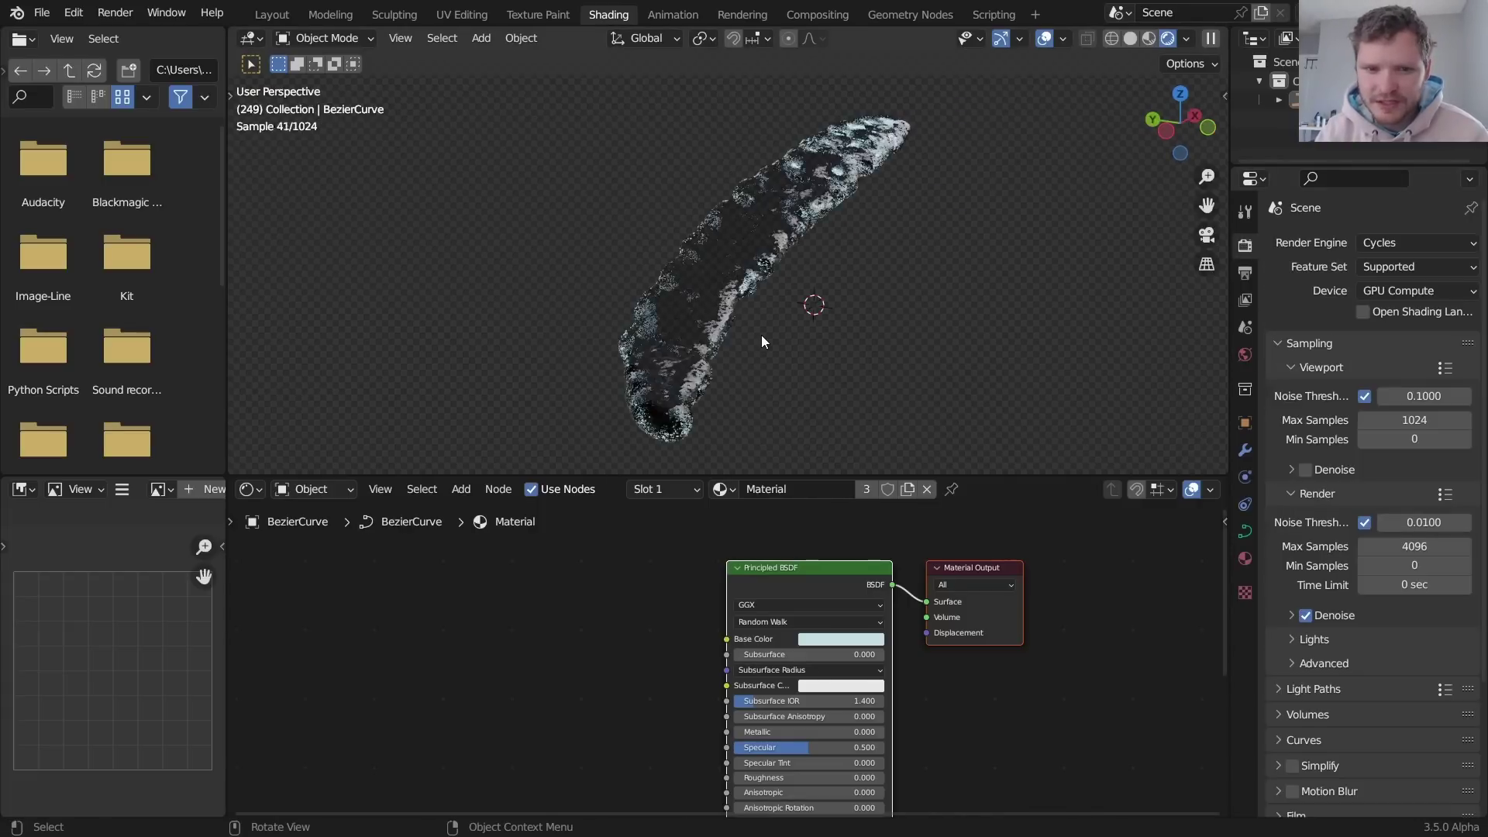
{"action": "scroll", "coordinate": [1361, 677], "scroll_direction": "down", "scroll_amount": 4}
{"action": "left_click", "coordinate": [1301, 706]}
{"action": "scroll", "coordinate": [1371, 746], "scroll_direction": "down", "scroll_amount": 4}
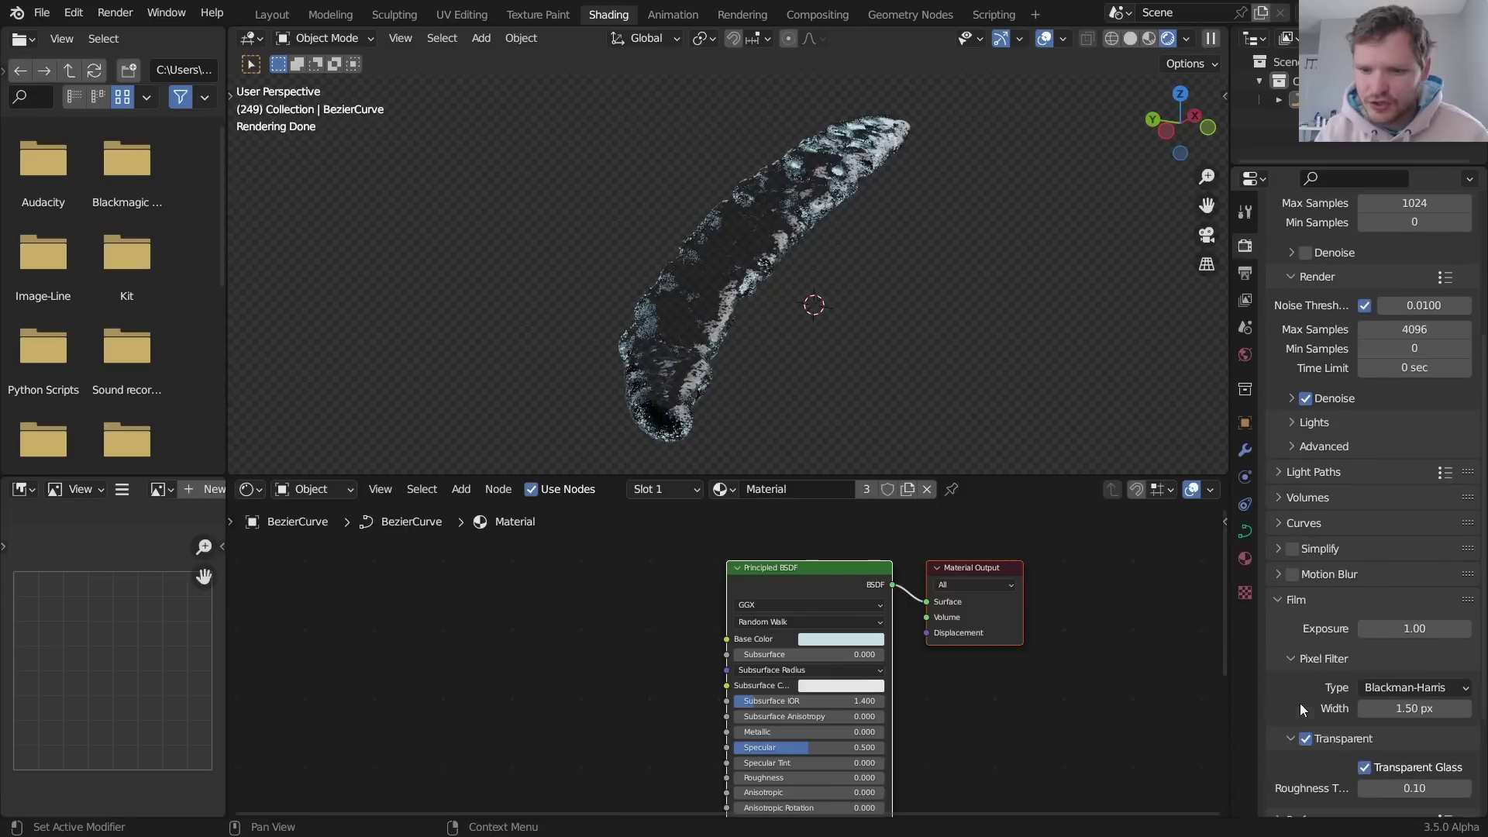
{"action": "left_click", "coordinate": [1365, 736]}
{"action": "key", "text": "space"}
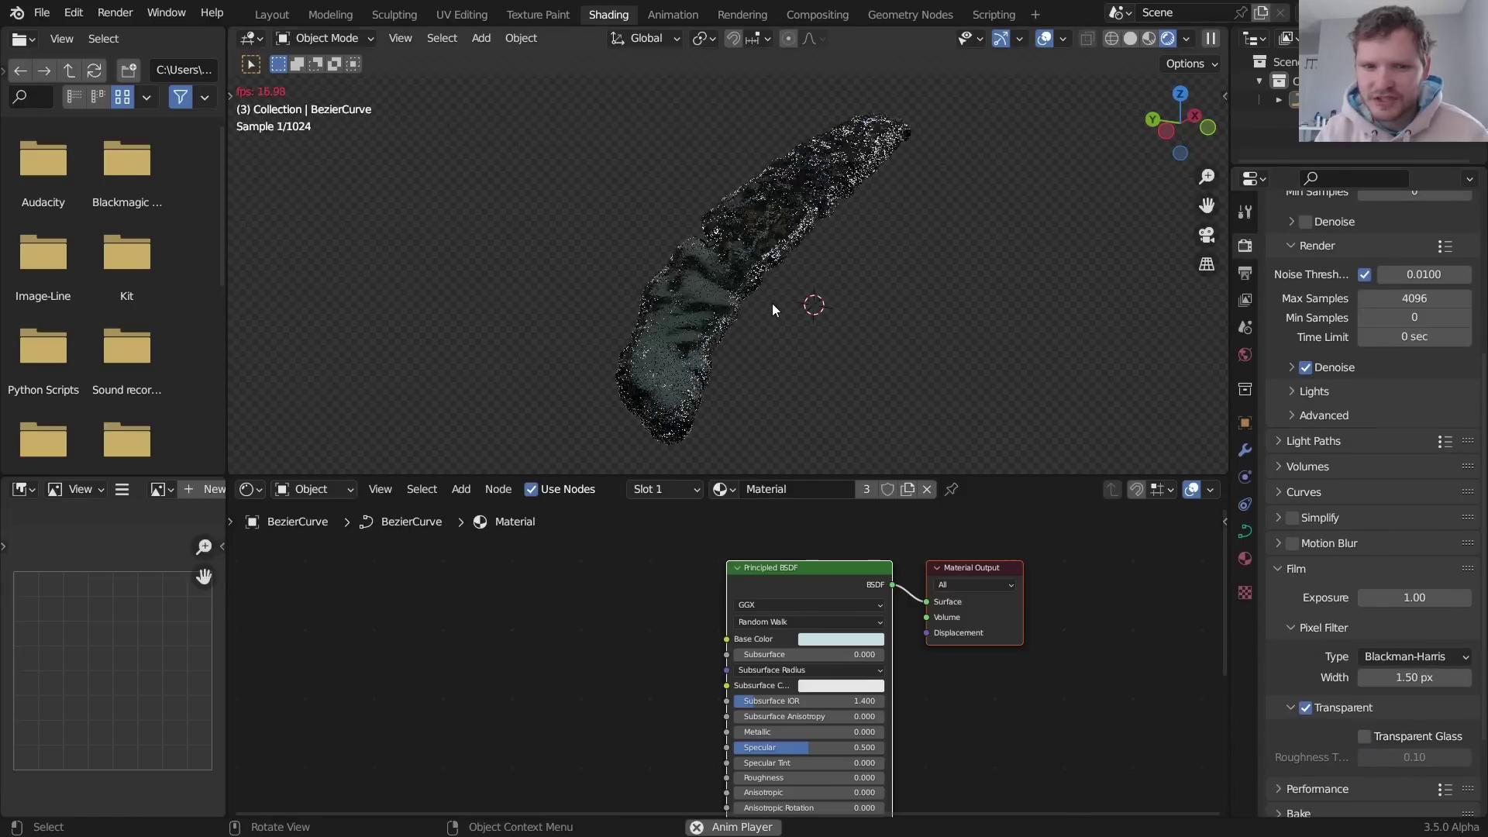
{"action": "key", "text": "space"}
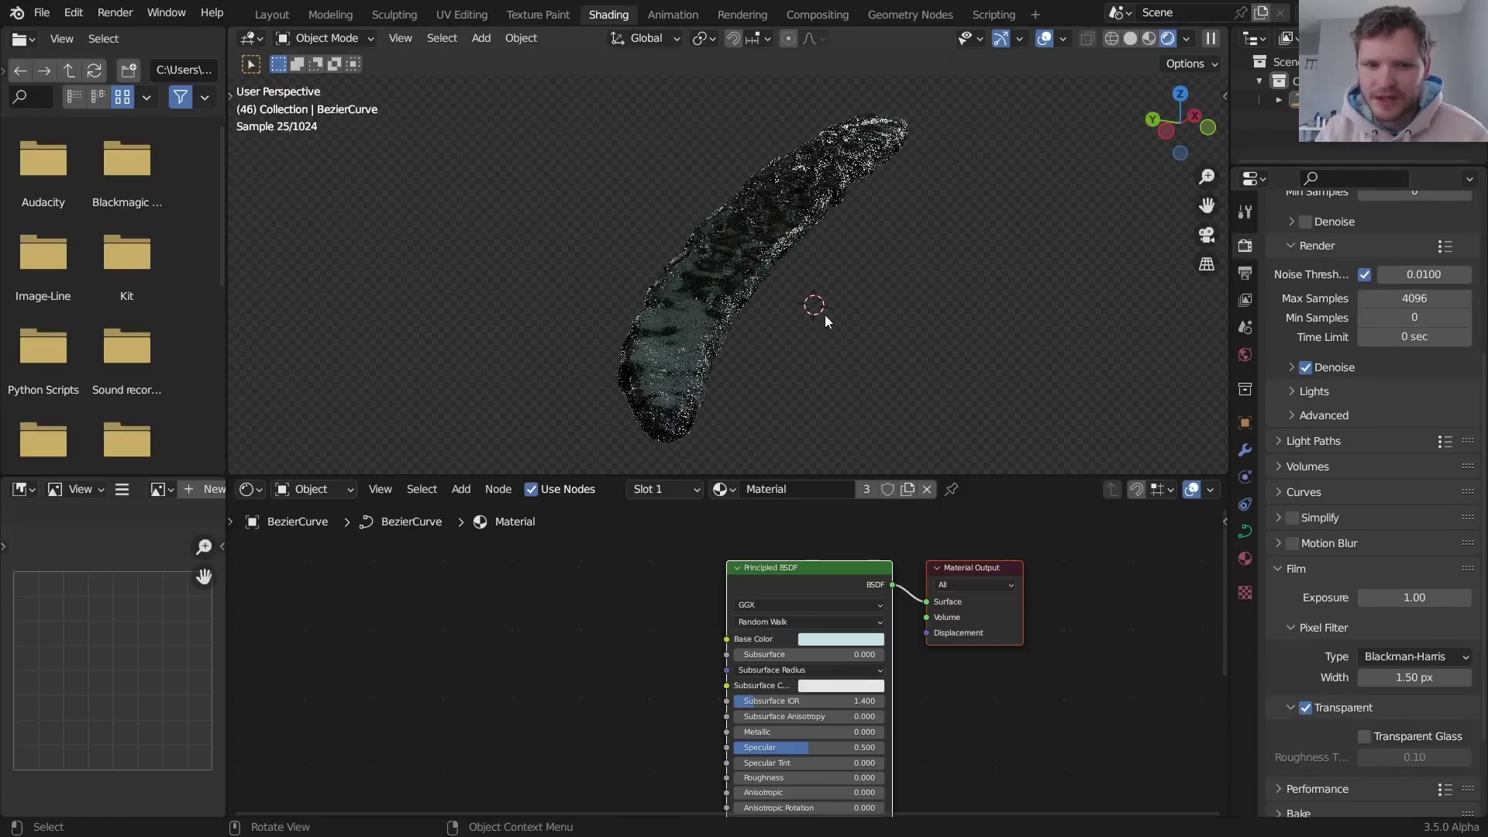
- Turn Transparent Glass back on in the Film settings and play the animation briefly
{"action": "left_click", "coordinate": [1374, 740]}
{"action": "key", "text": "space"}
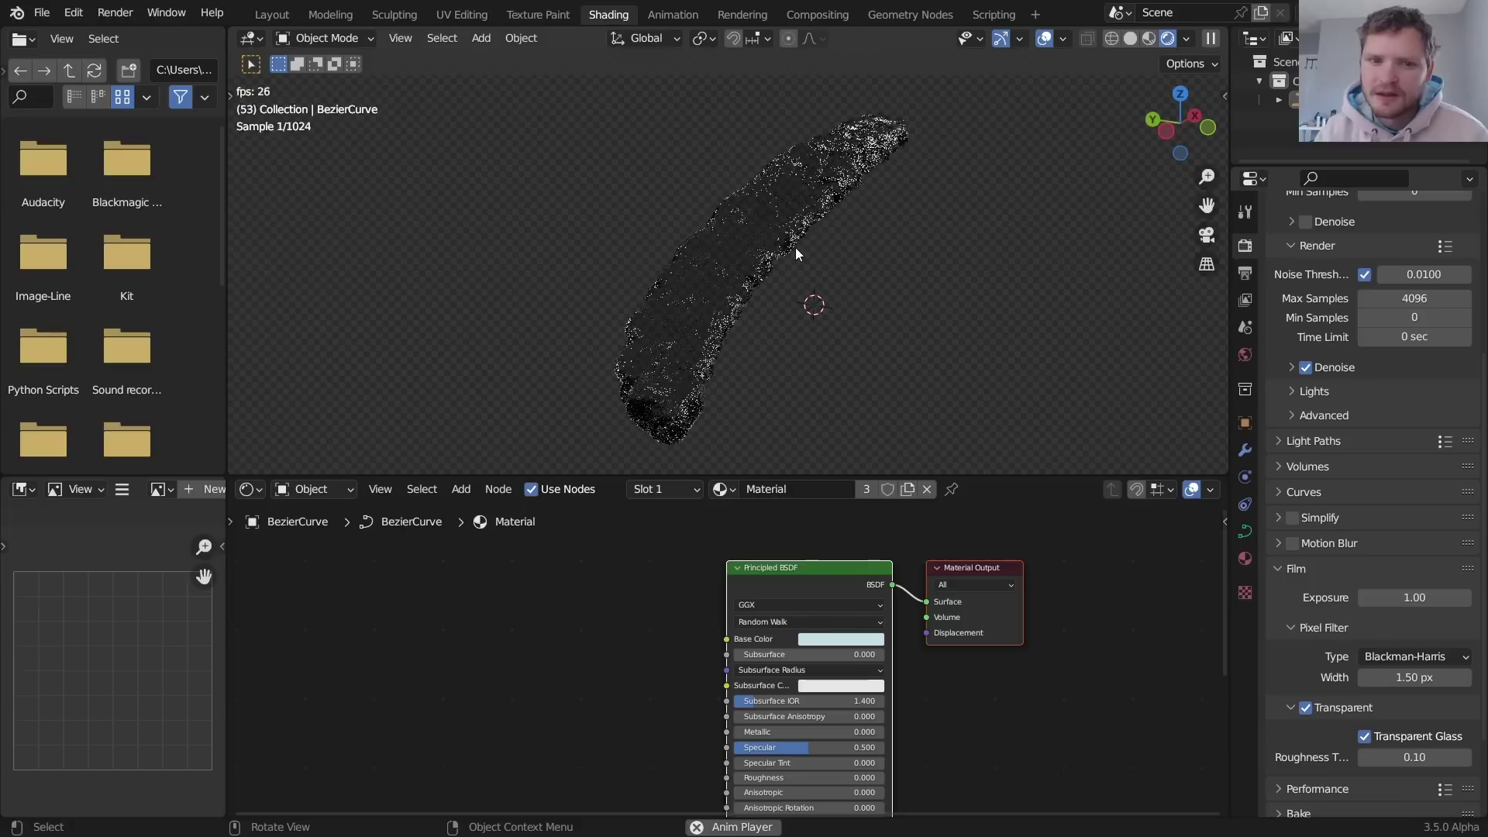
{"action": "key", "text": "space"}
- Lower the Base Color's saturation to an almost white pale blue and play the animation briefly
{"action": "left_click", "coordinate": [869, 640]}
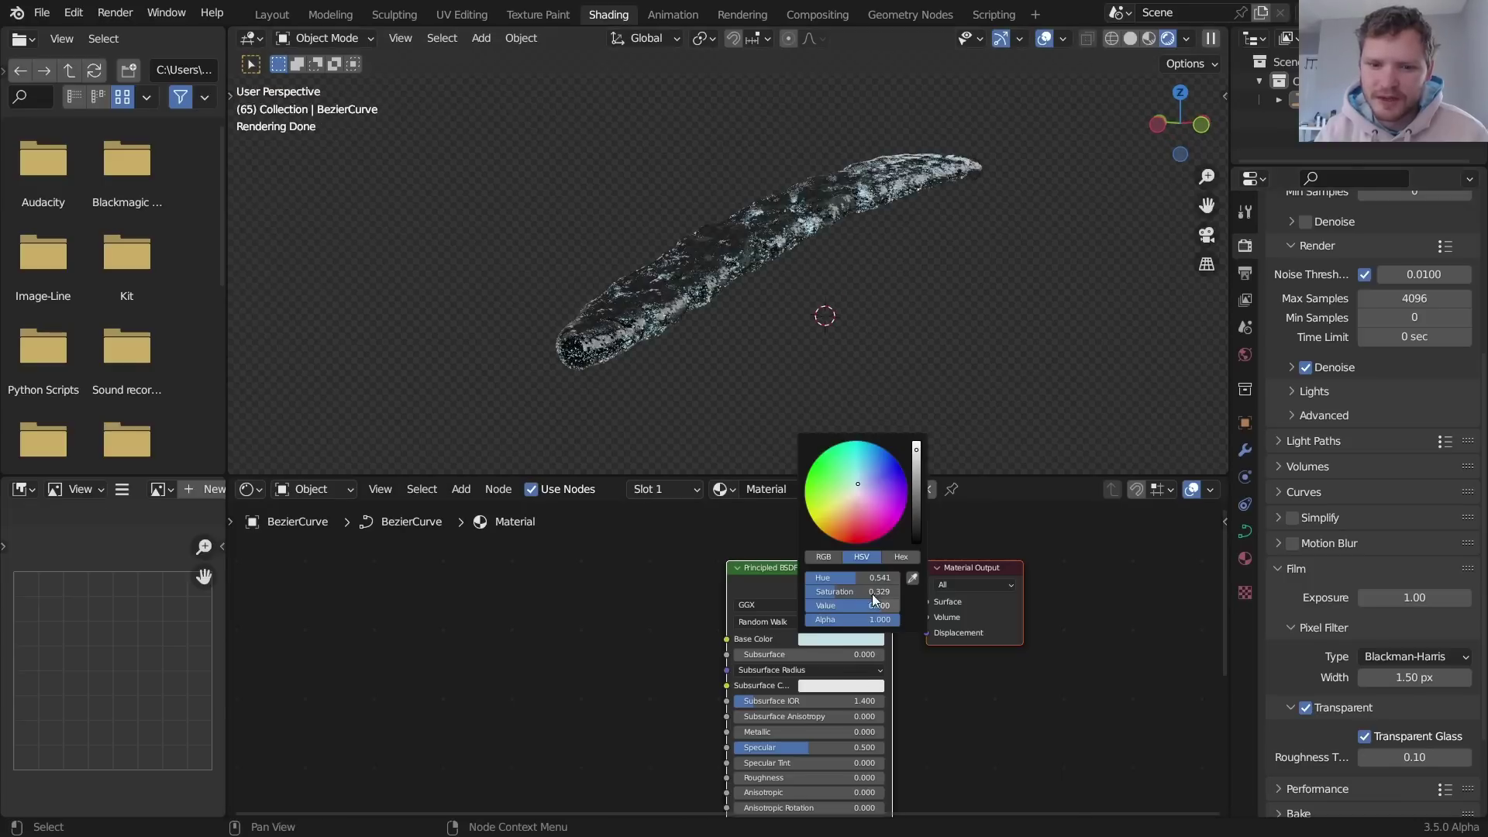
{"action": "left_click_drag", "start_coordinate": [863, 595], "coordinate": [818, 591]}
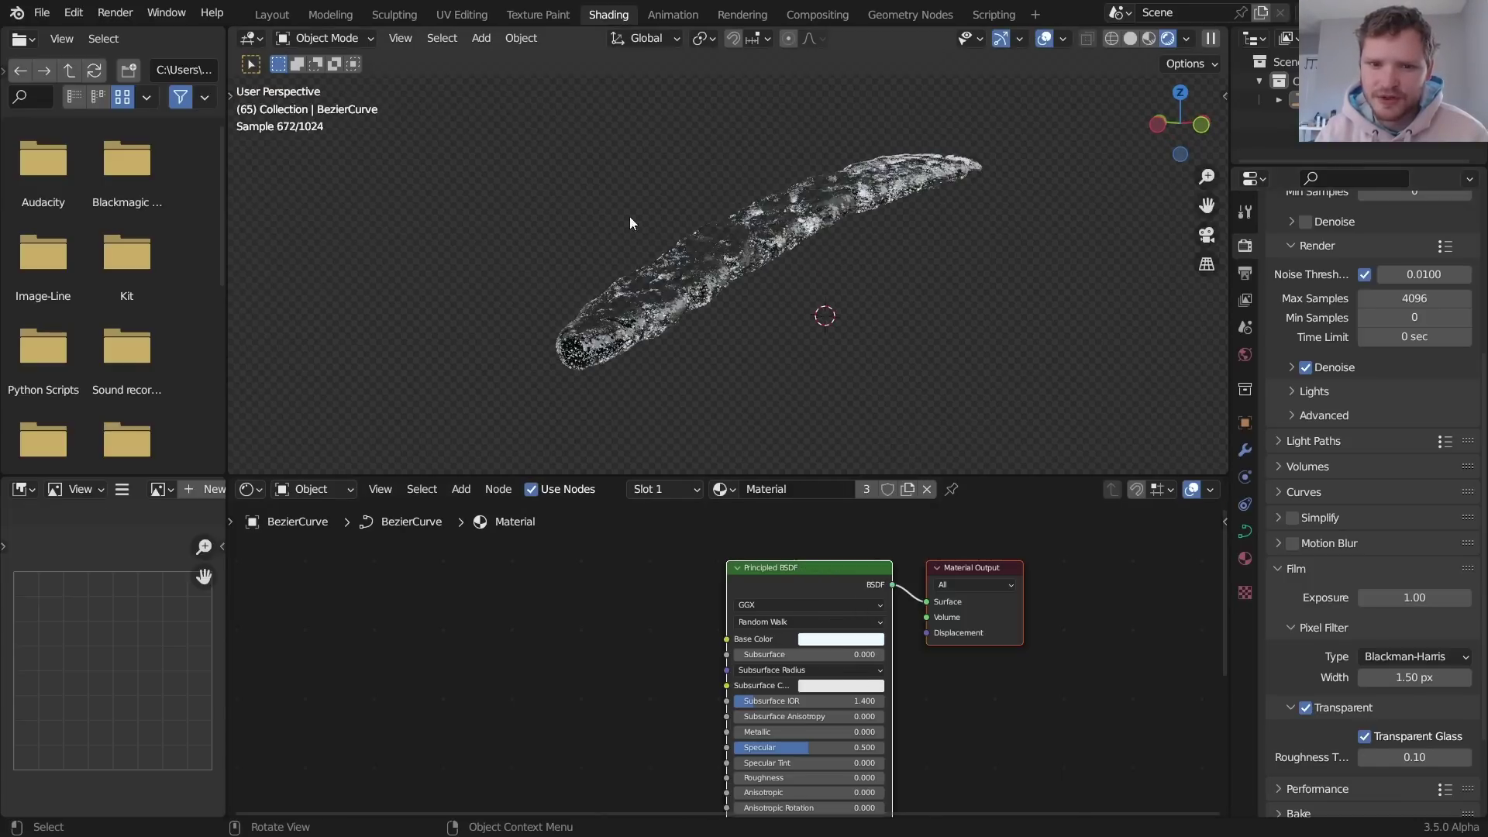
{"action": "key", "text": "space"}
{"action": "key", "text": "space"}
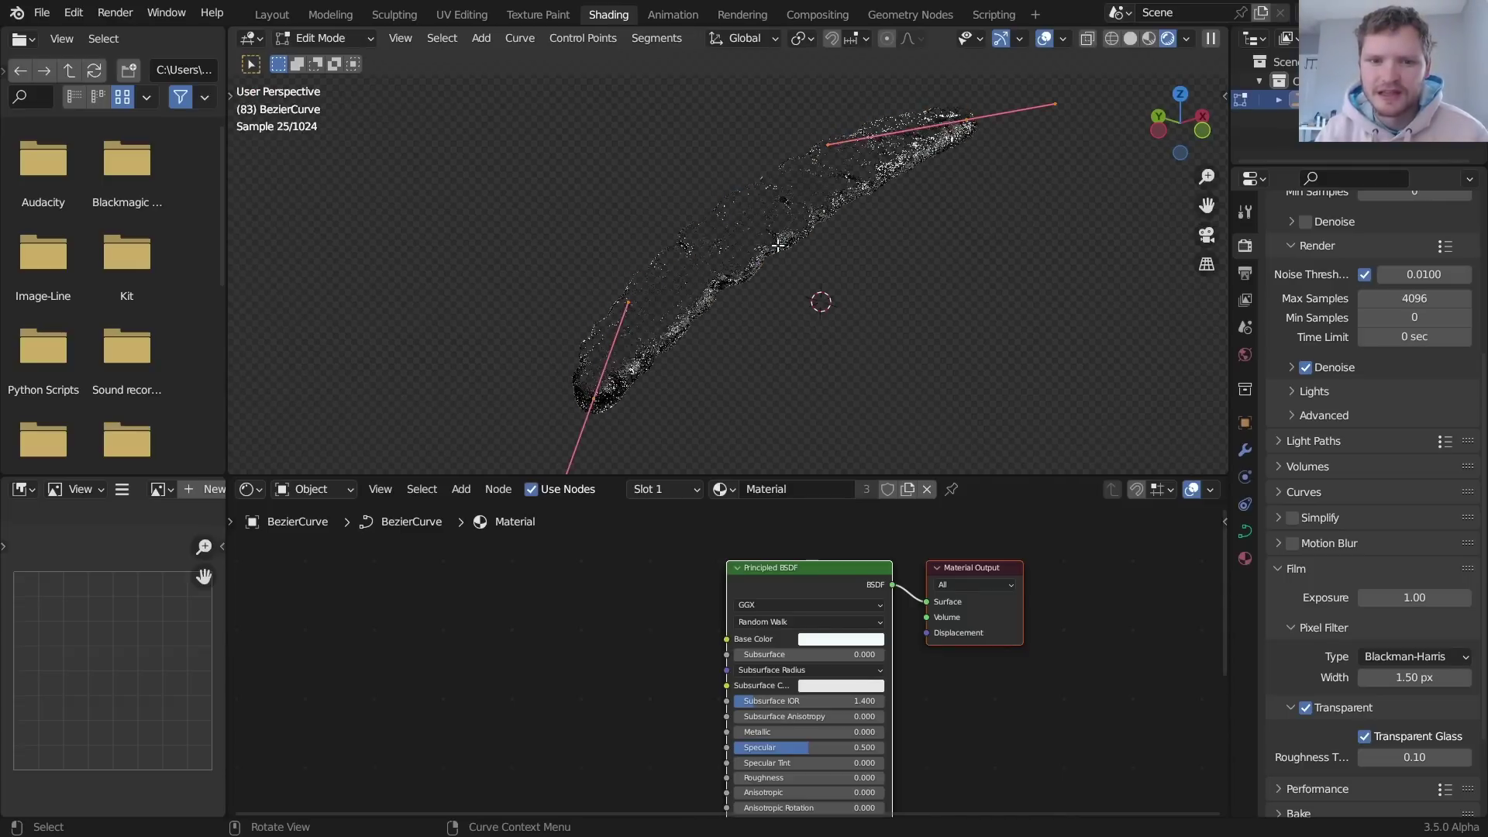
- Replace the curve's spline with a Bezier circle, scale it up into a large ring, and play the animation in Object Mode
{"action": "key", "text": "s"}
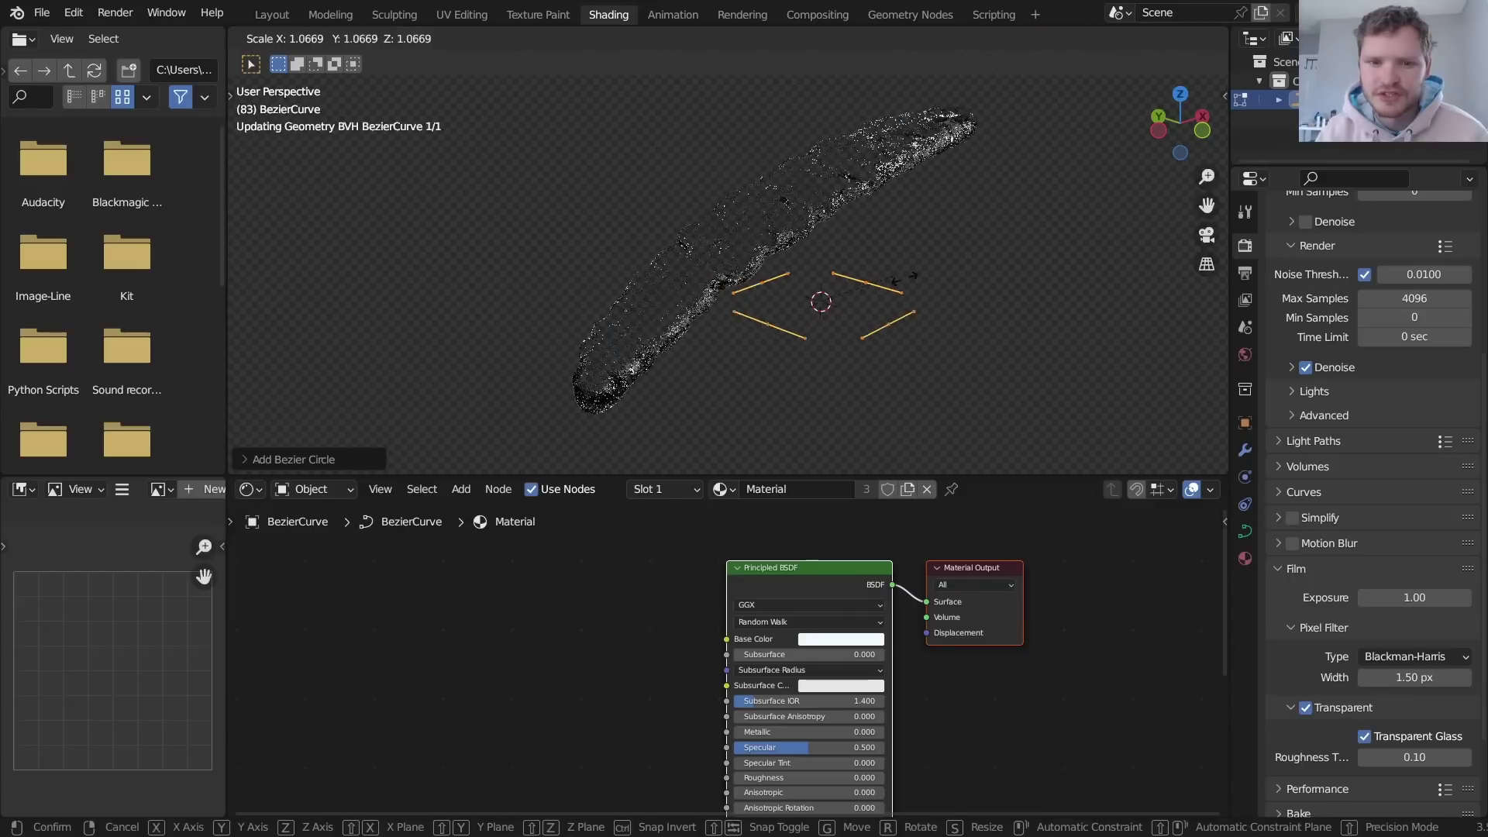
{"action": "left_click", "coordinate": [993, 184]}
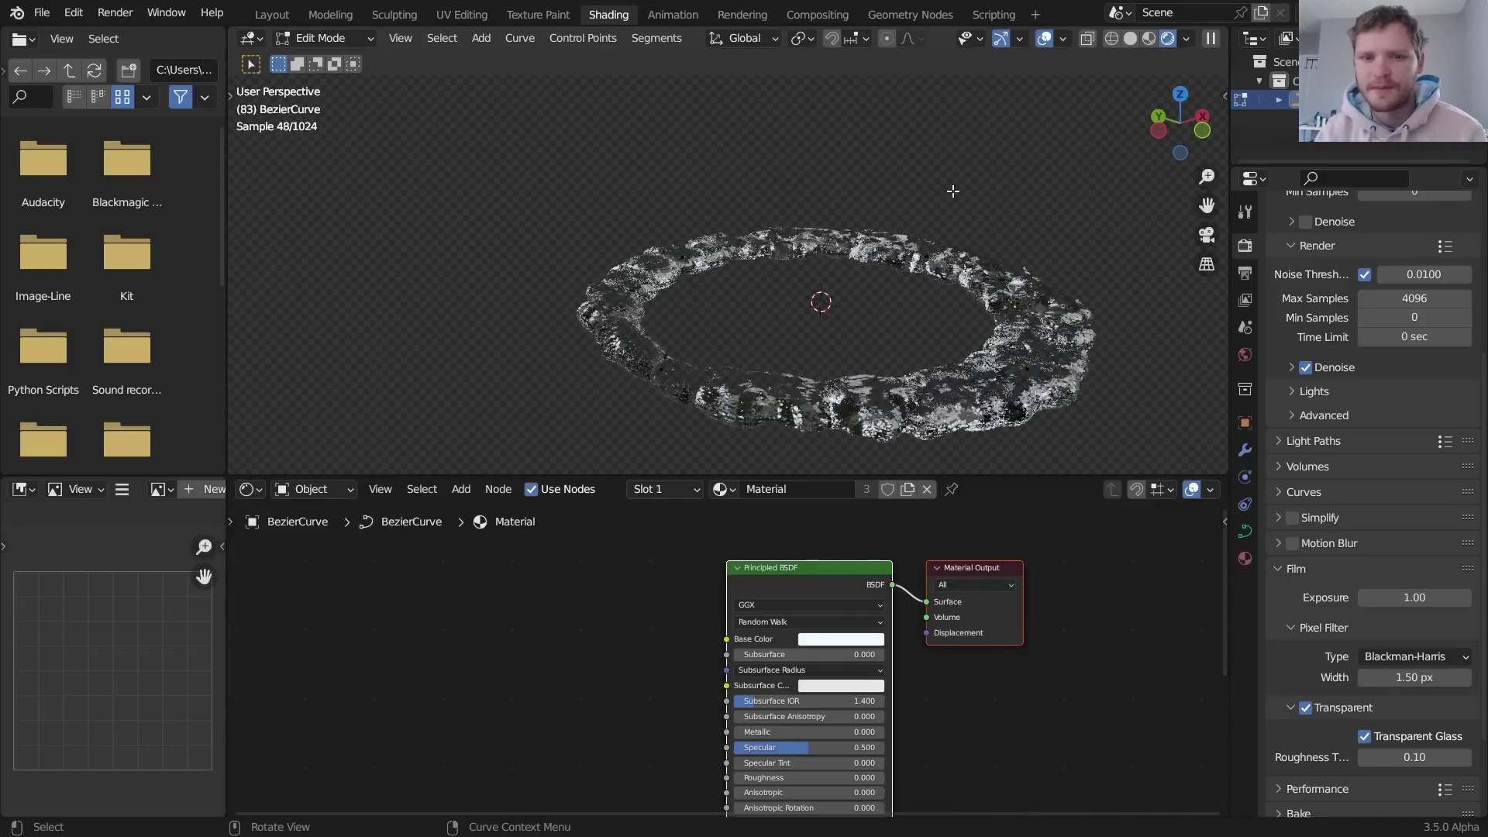
{"action": "key", "text": "space"}
{"action": "middle_click_drag", "start_coordinate": [873, 319], "coordinate": [939, 314]}
{"action": "key", "text": "space"}
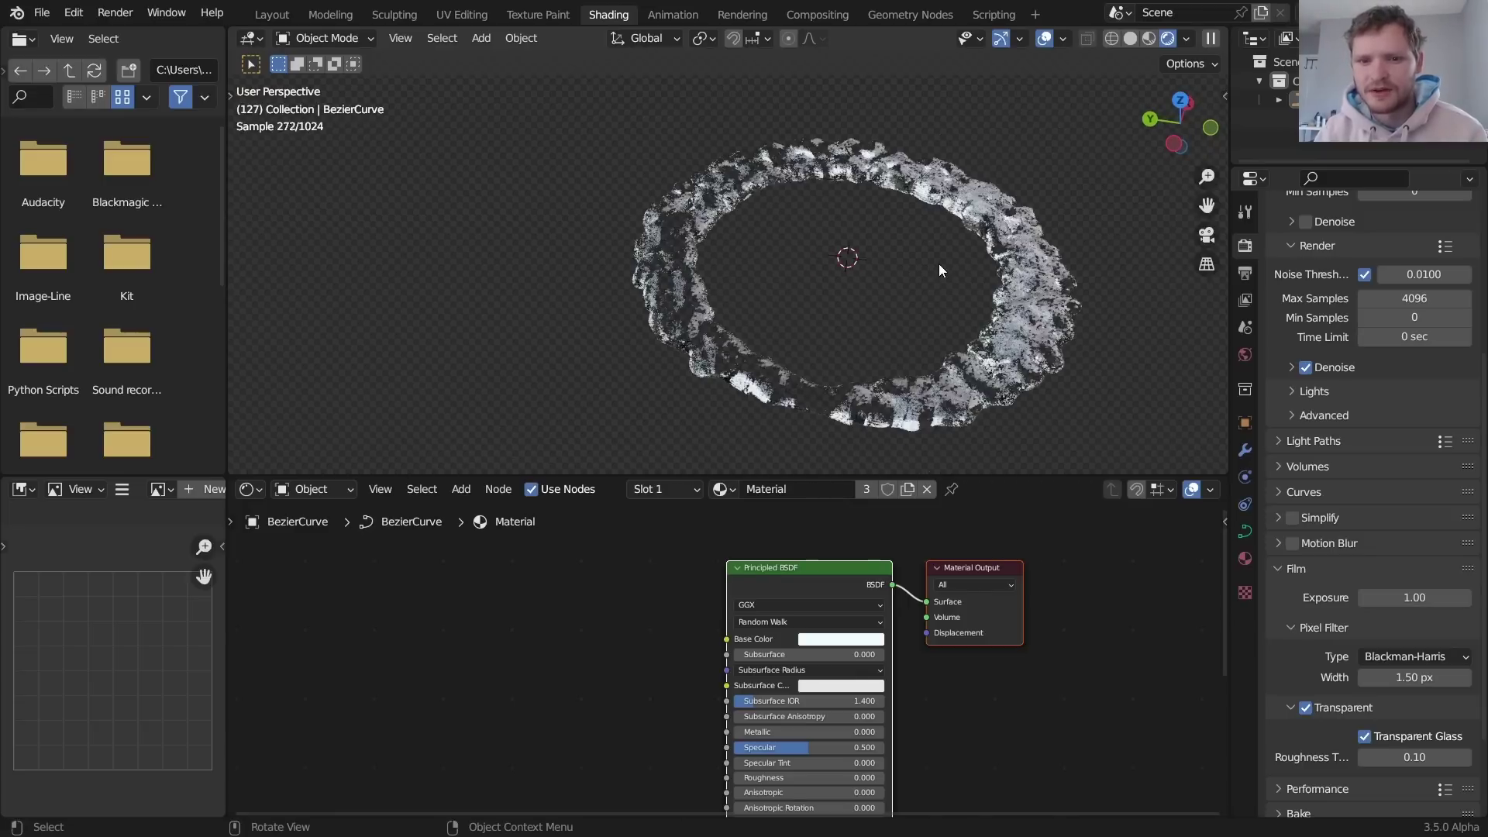
{"action": "key", "text": "space"}
{"action": "key", "text": "space"}
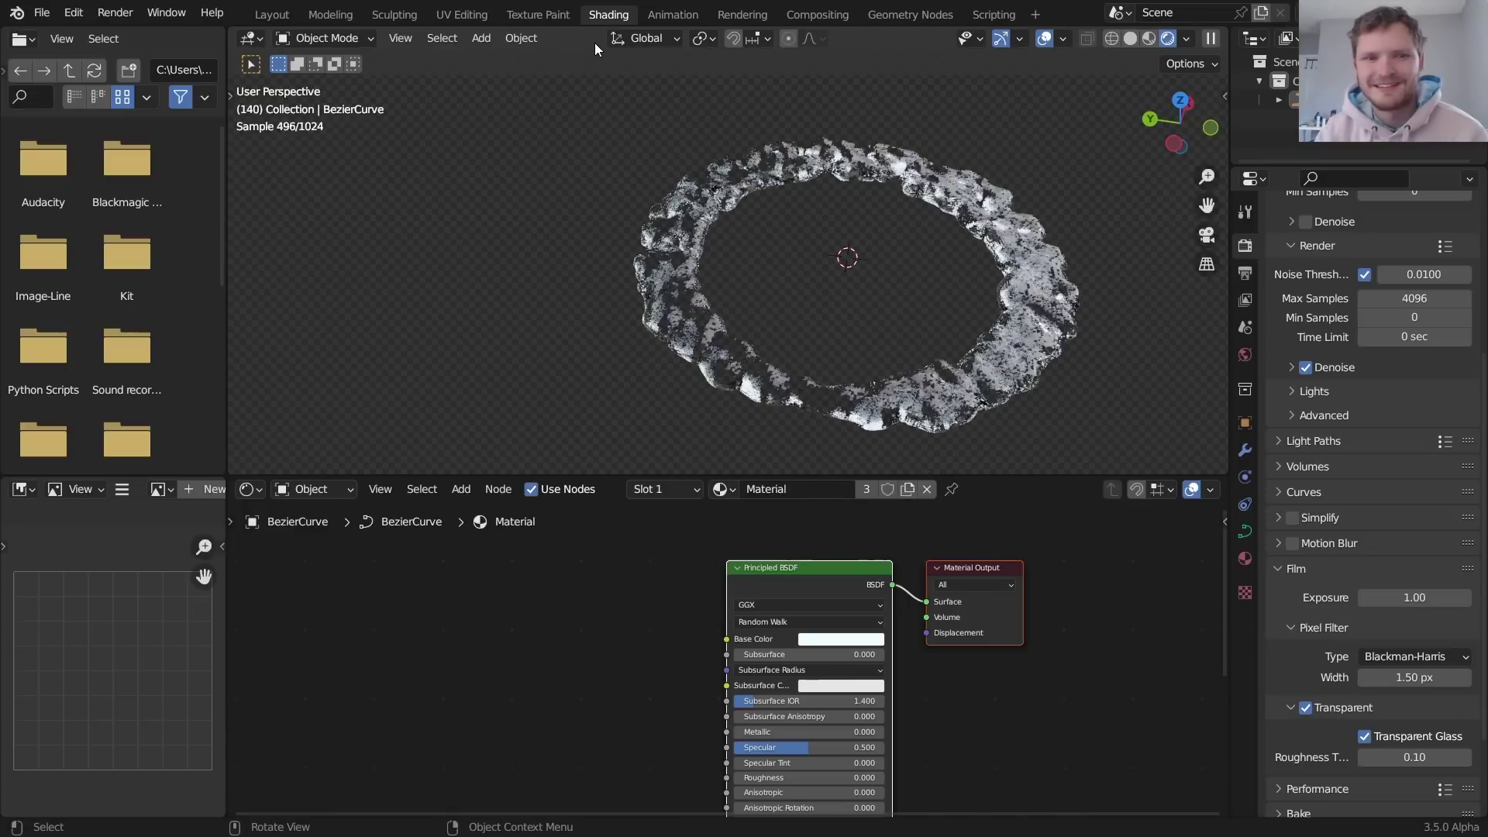
- In the Geometry Nodes workspace, set the Points node's Count to 300 and play the animation
{"action": "left_click", "coordinate": [911, 14]}
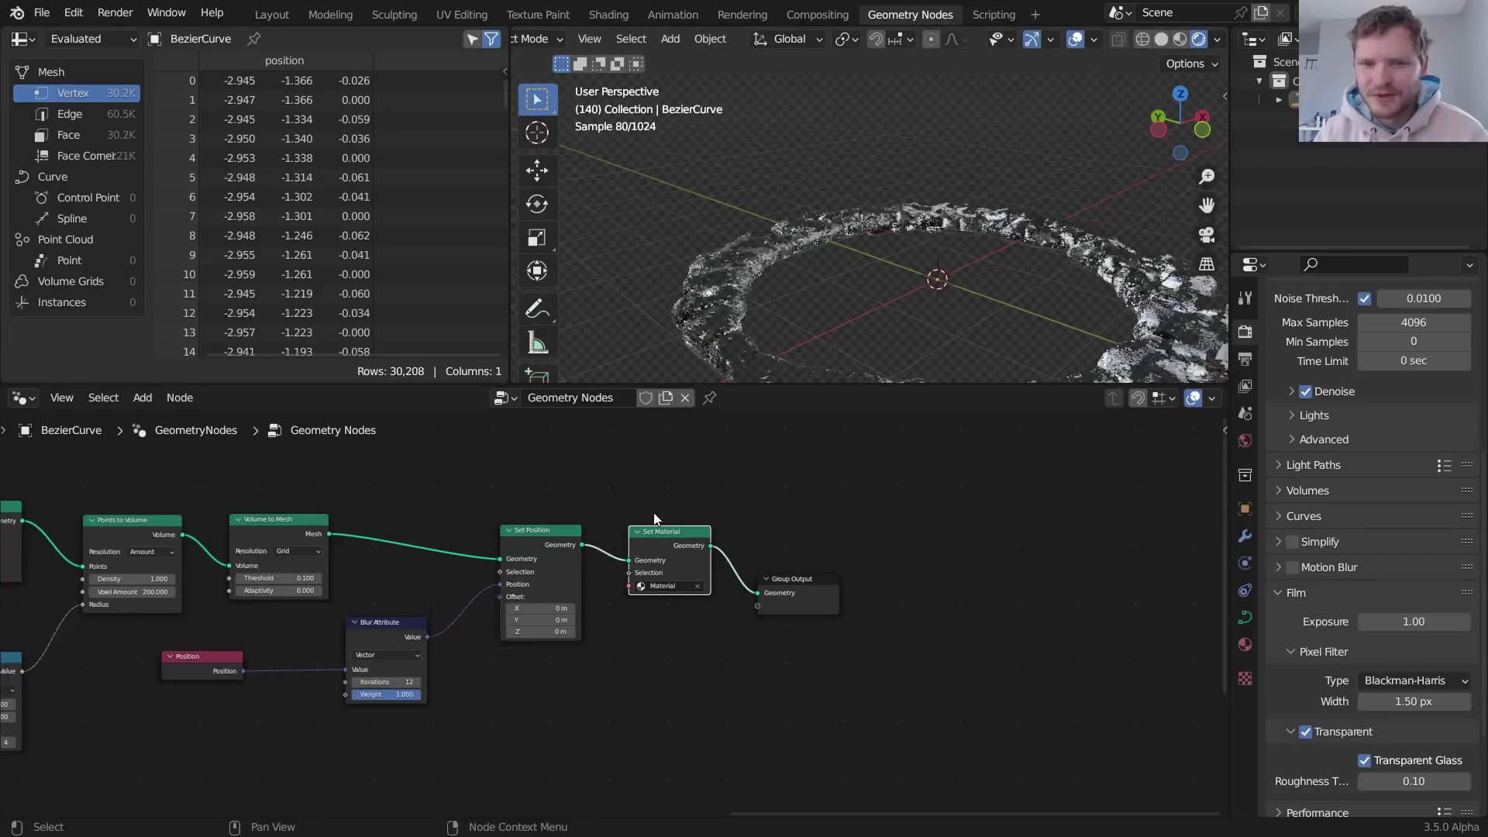
{"action": "scroll", "coordinate": [620, 523], "scroll_direction": "down", "scroll_amount": 3}
{"action": "middle_click_drag", "start_coordinate": [855, 298], "coordinate": [838, 241], "text": "shift"}
{"action": "middle_click_drag", "start_coordinate": [160, 578], "coordinate": [765, 571]}
{"action": "scroll", "coordinate": [614, 575], "scroll_direction": "up", "scroll_amount": 3}
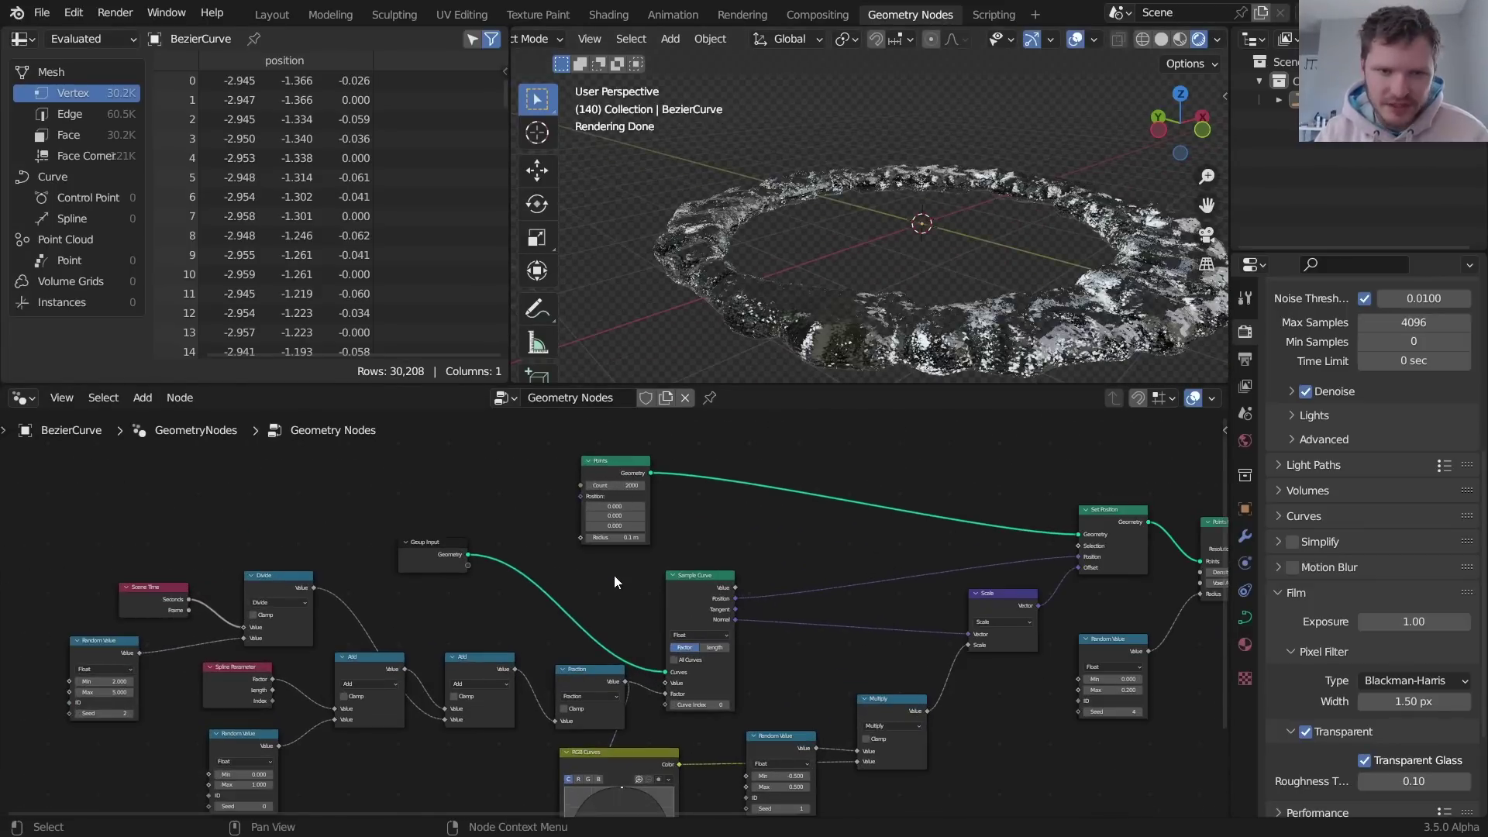
{"action": "scroll", "coordinate": [624, 562], "scroll_direction": "up", "scroll_amount": 3}
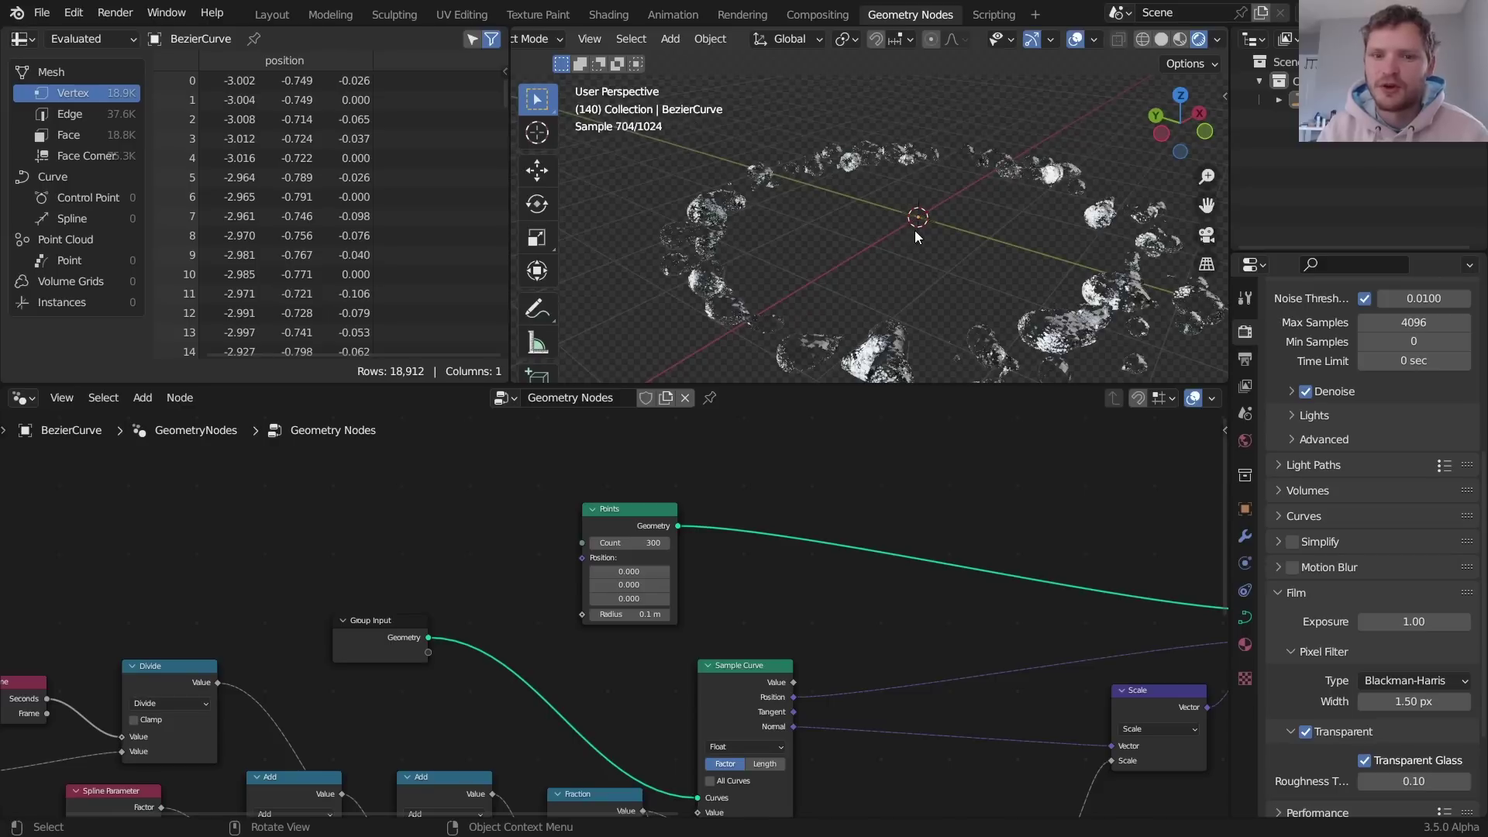
{"action": "key", "text": "space"}
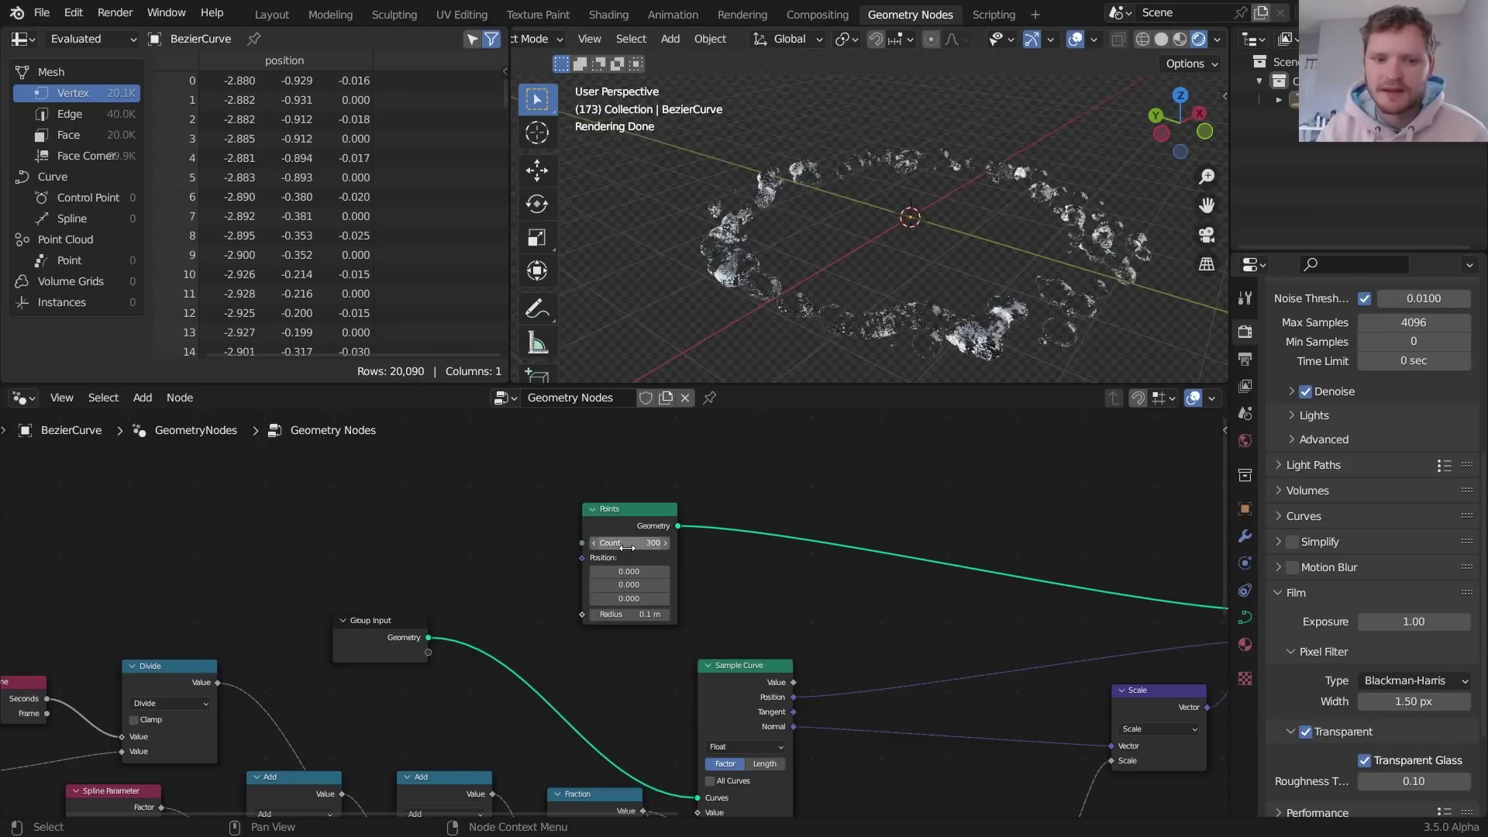
- Raise the Points node's Count to 10000 and play the animation to check the denser flow
{"action": "type", "text": "0"}
{"action": "key", "text": "Return"}
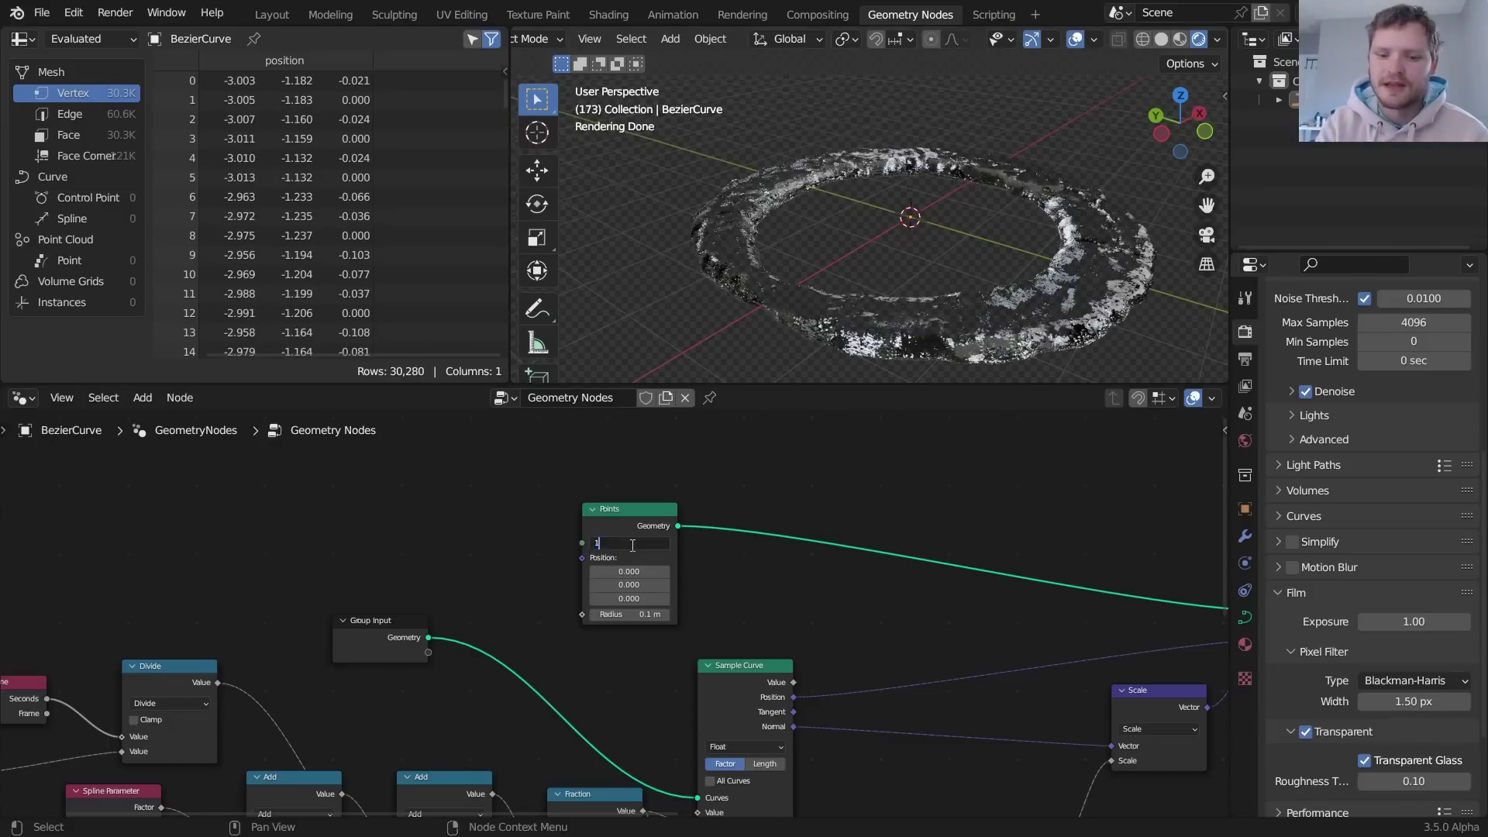
{"action": "key", "text": "Return"}
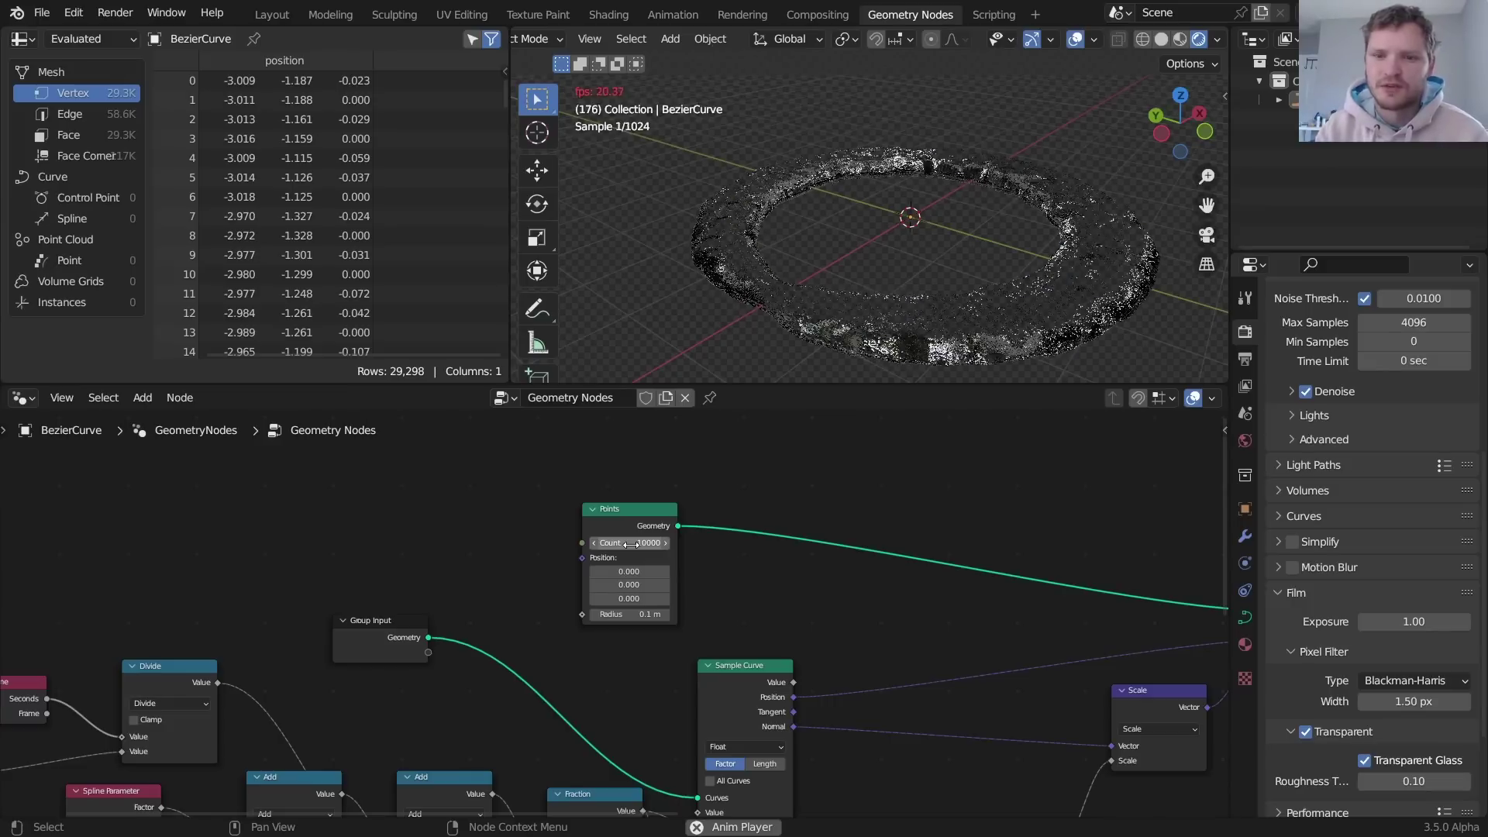
{"action": "key", "text": "space"}
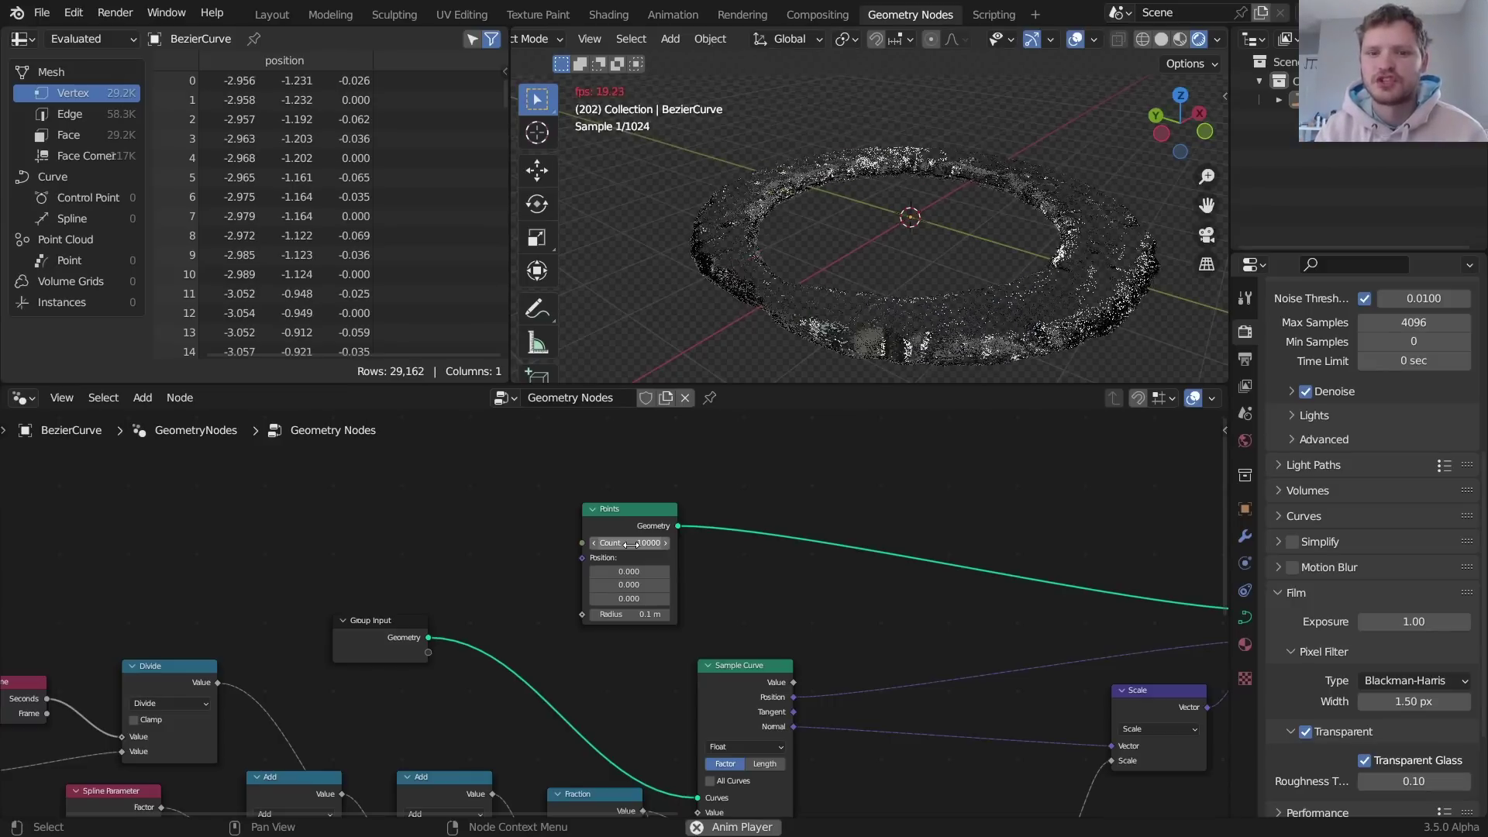
{"action": "key", "text": "space"}
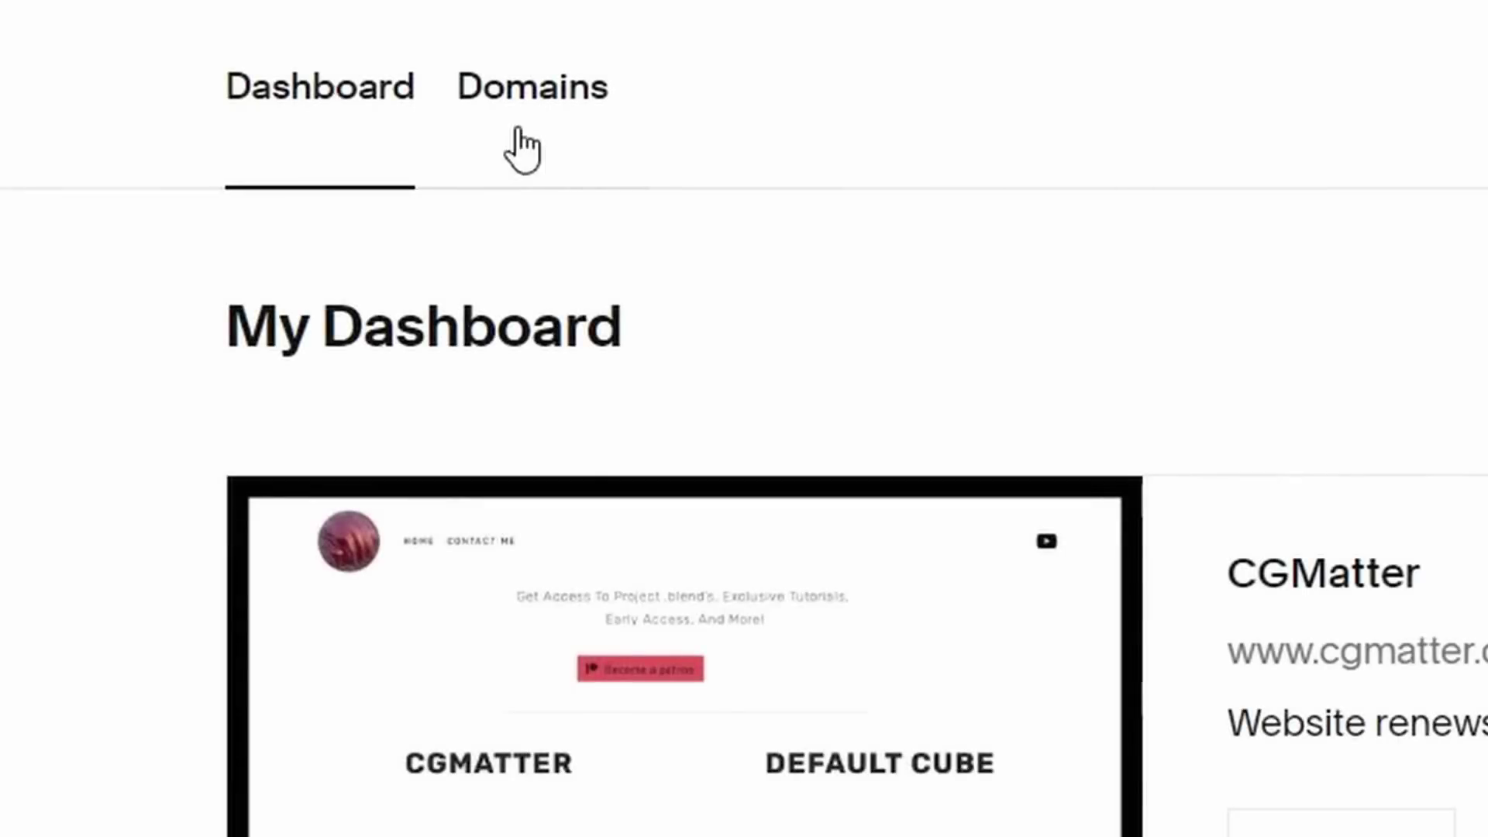
{"action": "left_click", "coordinate": [517, 130]}
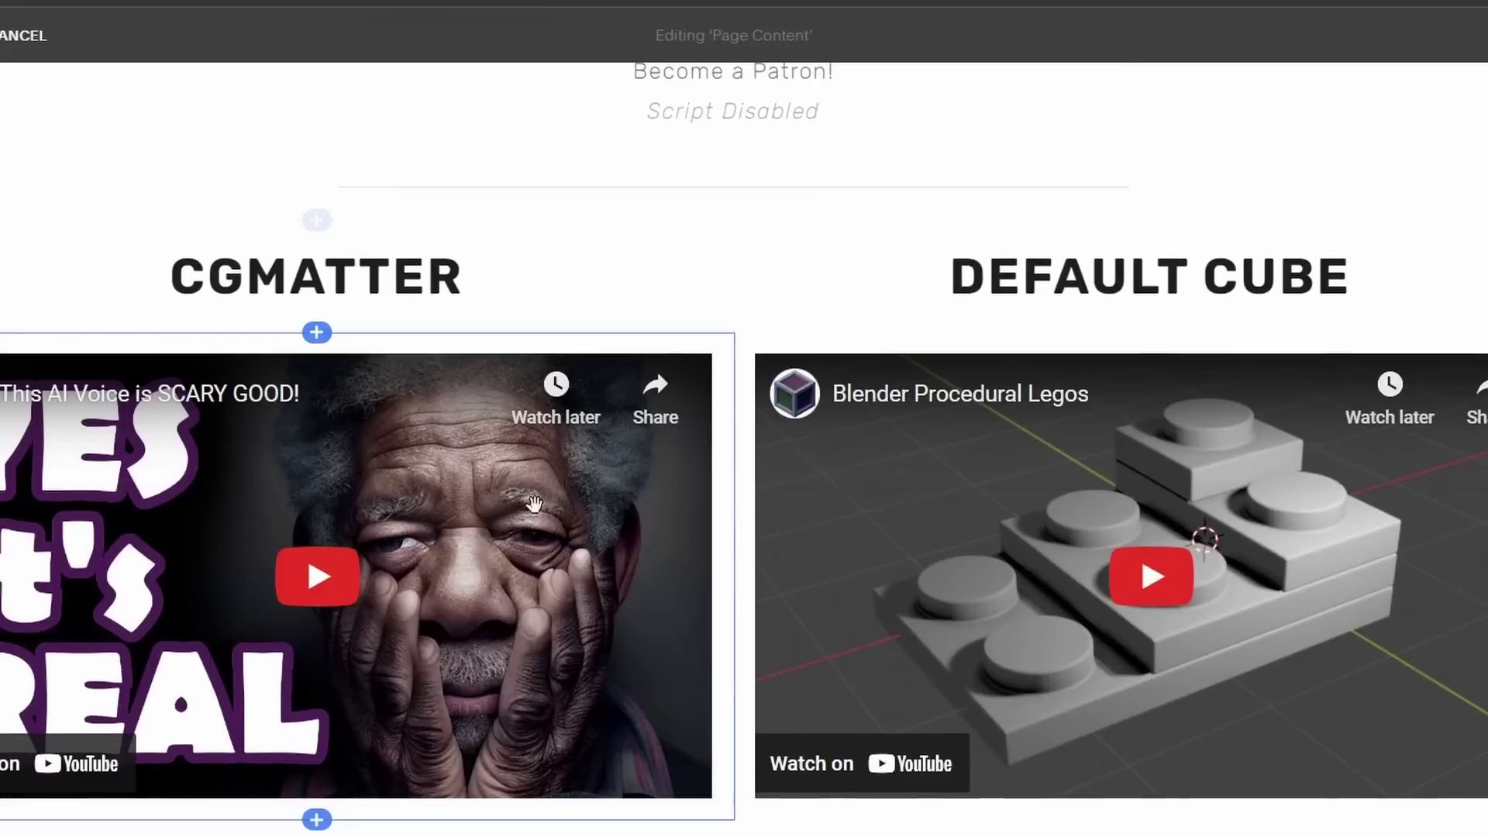
{"action": "left_click_drag", "start_coordinate": [535, 504], "coordinate": [1209, 419]}
{"action": "left_click_drag", "start_coordinate": [971, 498], "coordinate": [294, 248]}
{"action": "left_click_drag", "start_coordinate": [1081, 598], "coordinate": [1043, 289]}
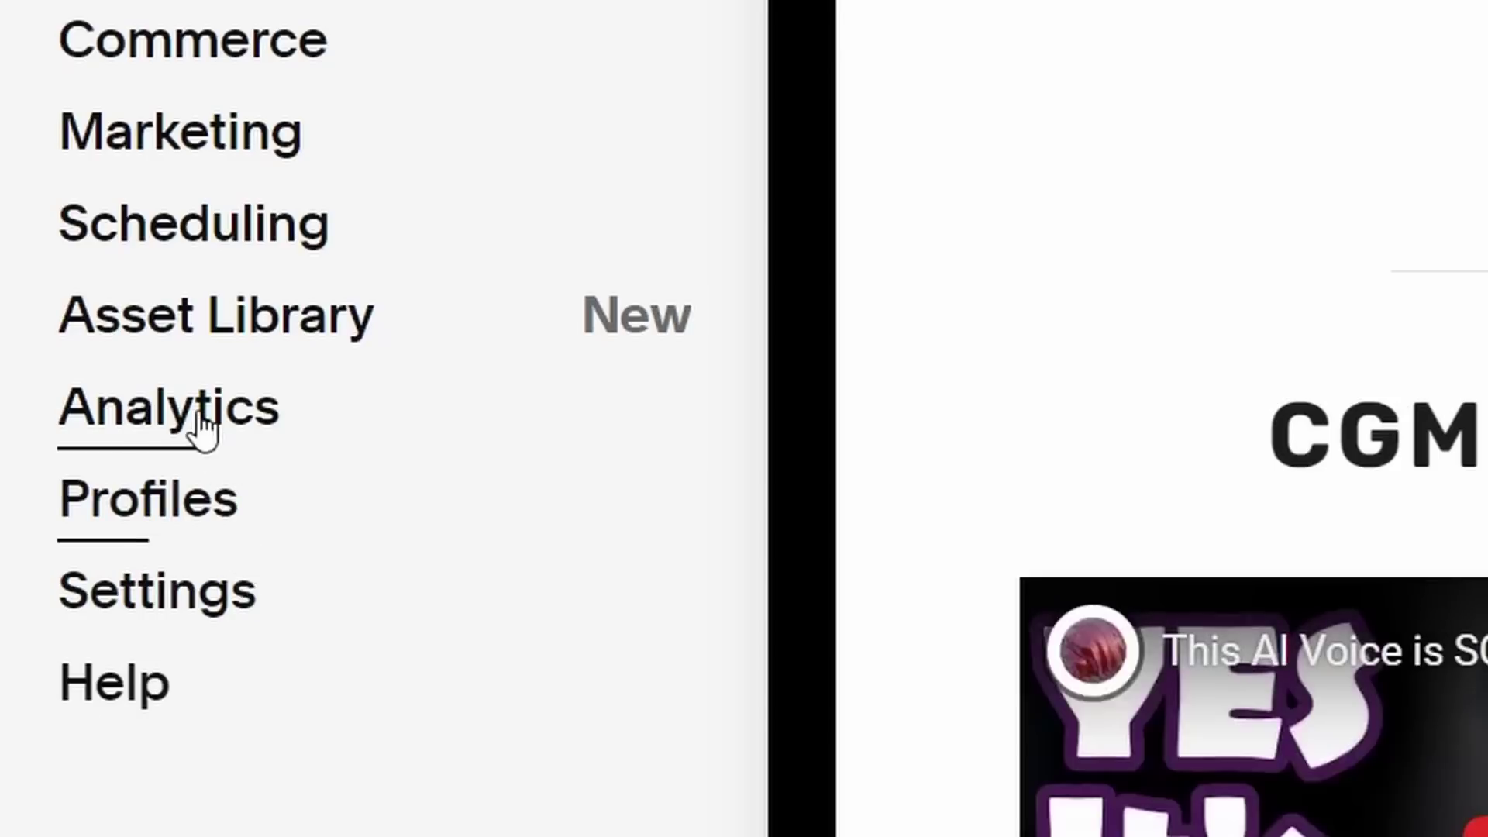
{"action": "left_click", "coordinate": [203, 430]}
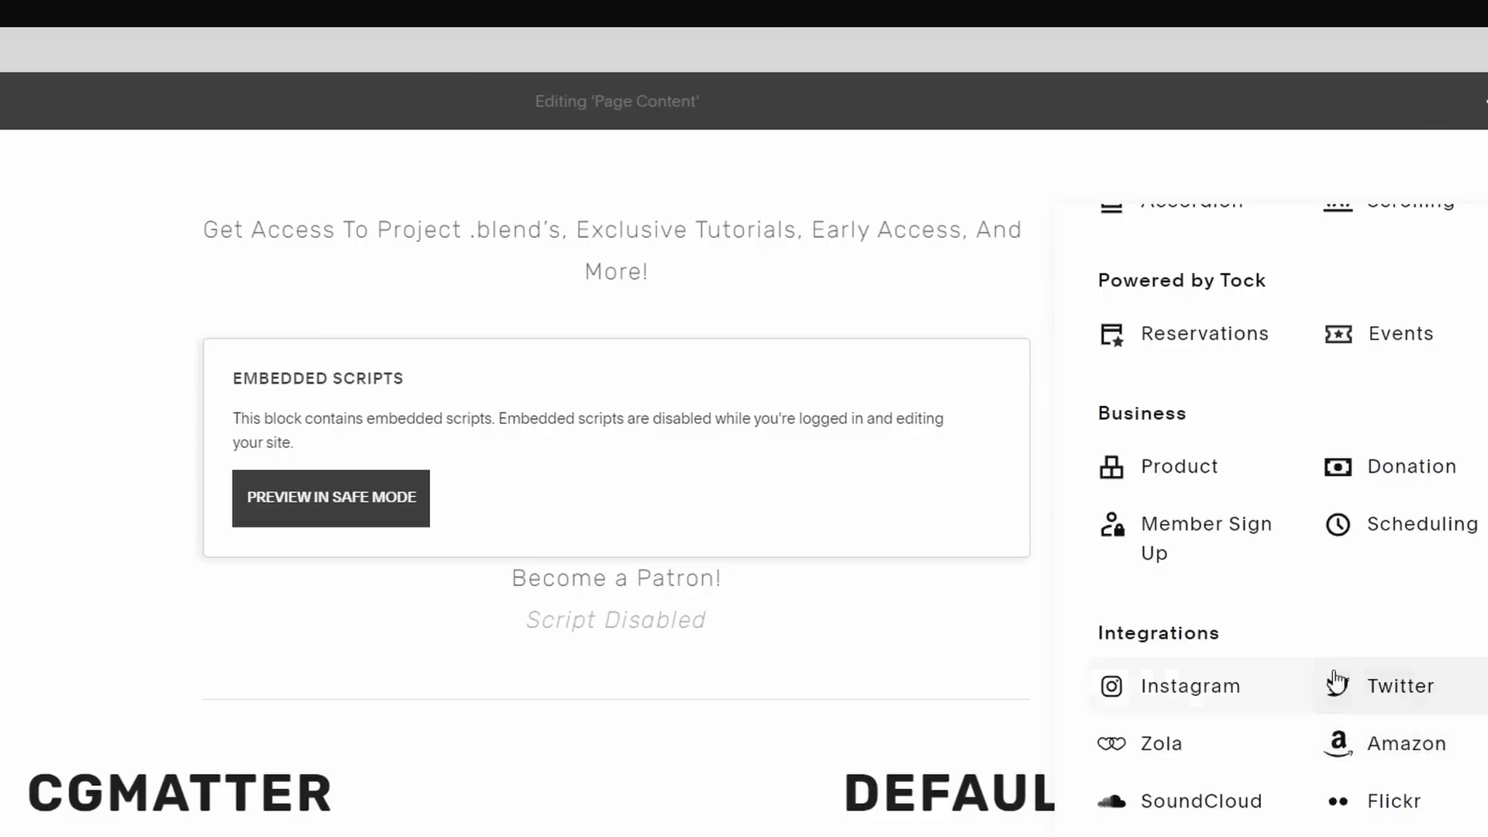
- In the website page editor, add a Twitter feed block to the page content above the CGMATTER heading
{"action": "left_click", "coordinate": [1392, 688]}
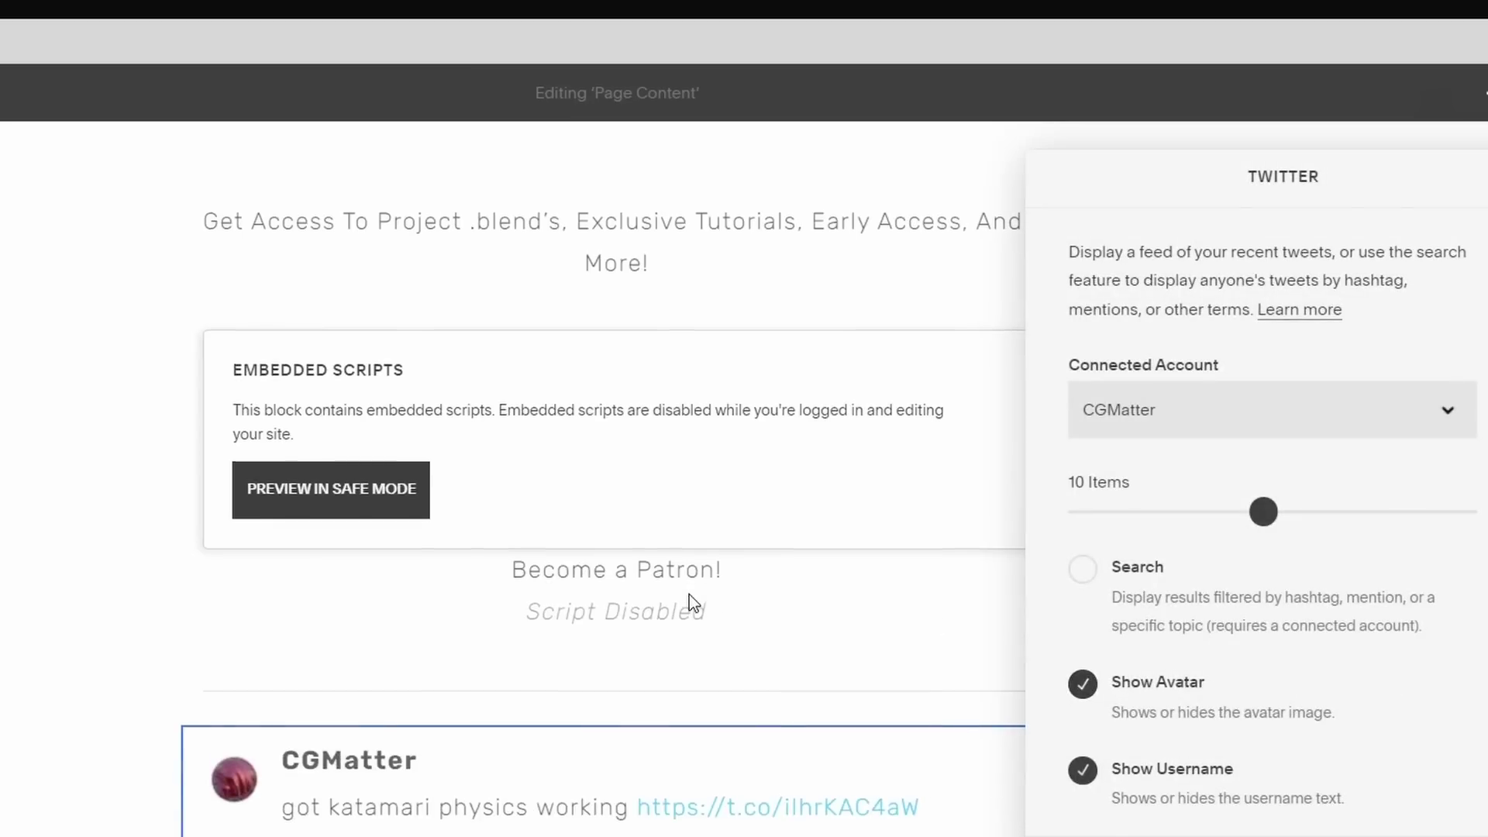
{"action": "scroll", "coordinate": [690, 594], "scroll_direction": "down", "scroll_amount": 8}
{"action": "scroll", "coordinate": [673, 593], "scroll_direction": "down", "scroll_amount": 8}
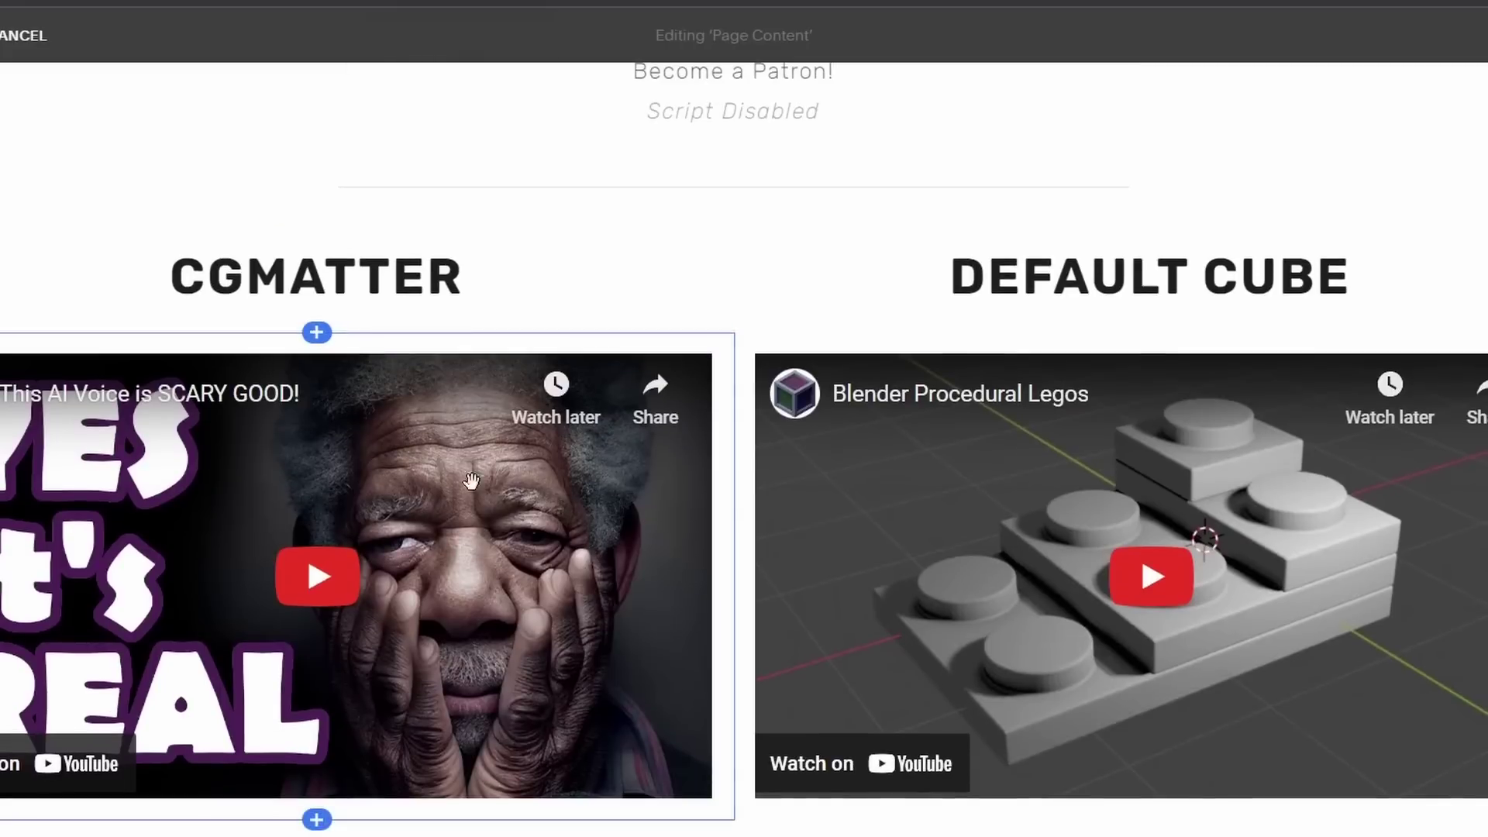
{"action": "left_click_drag", "start_coordinate": [471, 481], "coordinate": [289, 246]}
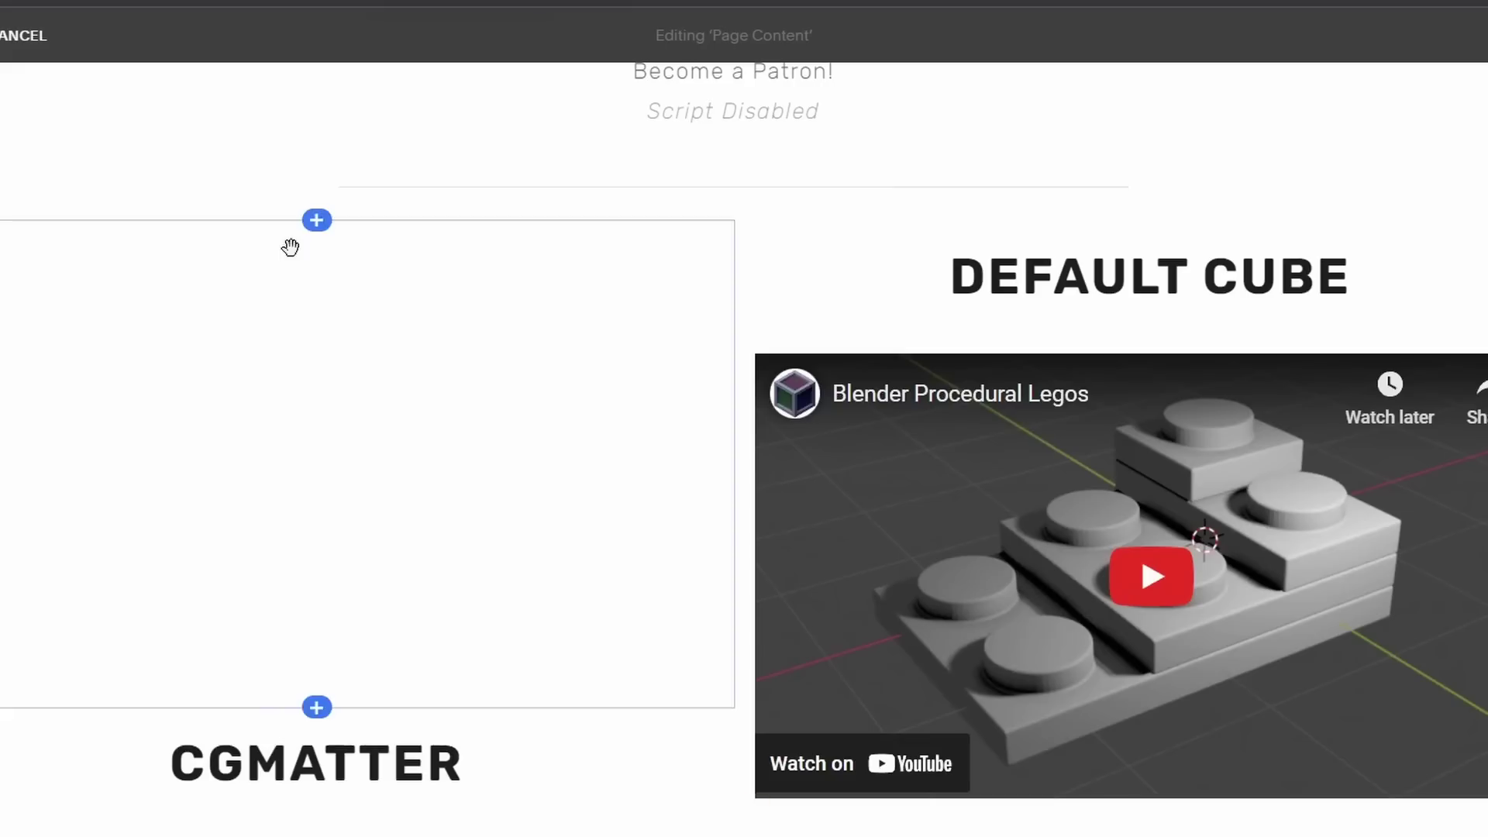